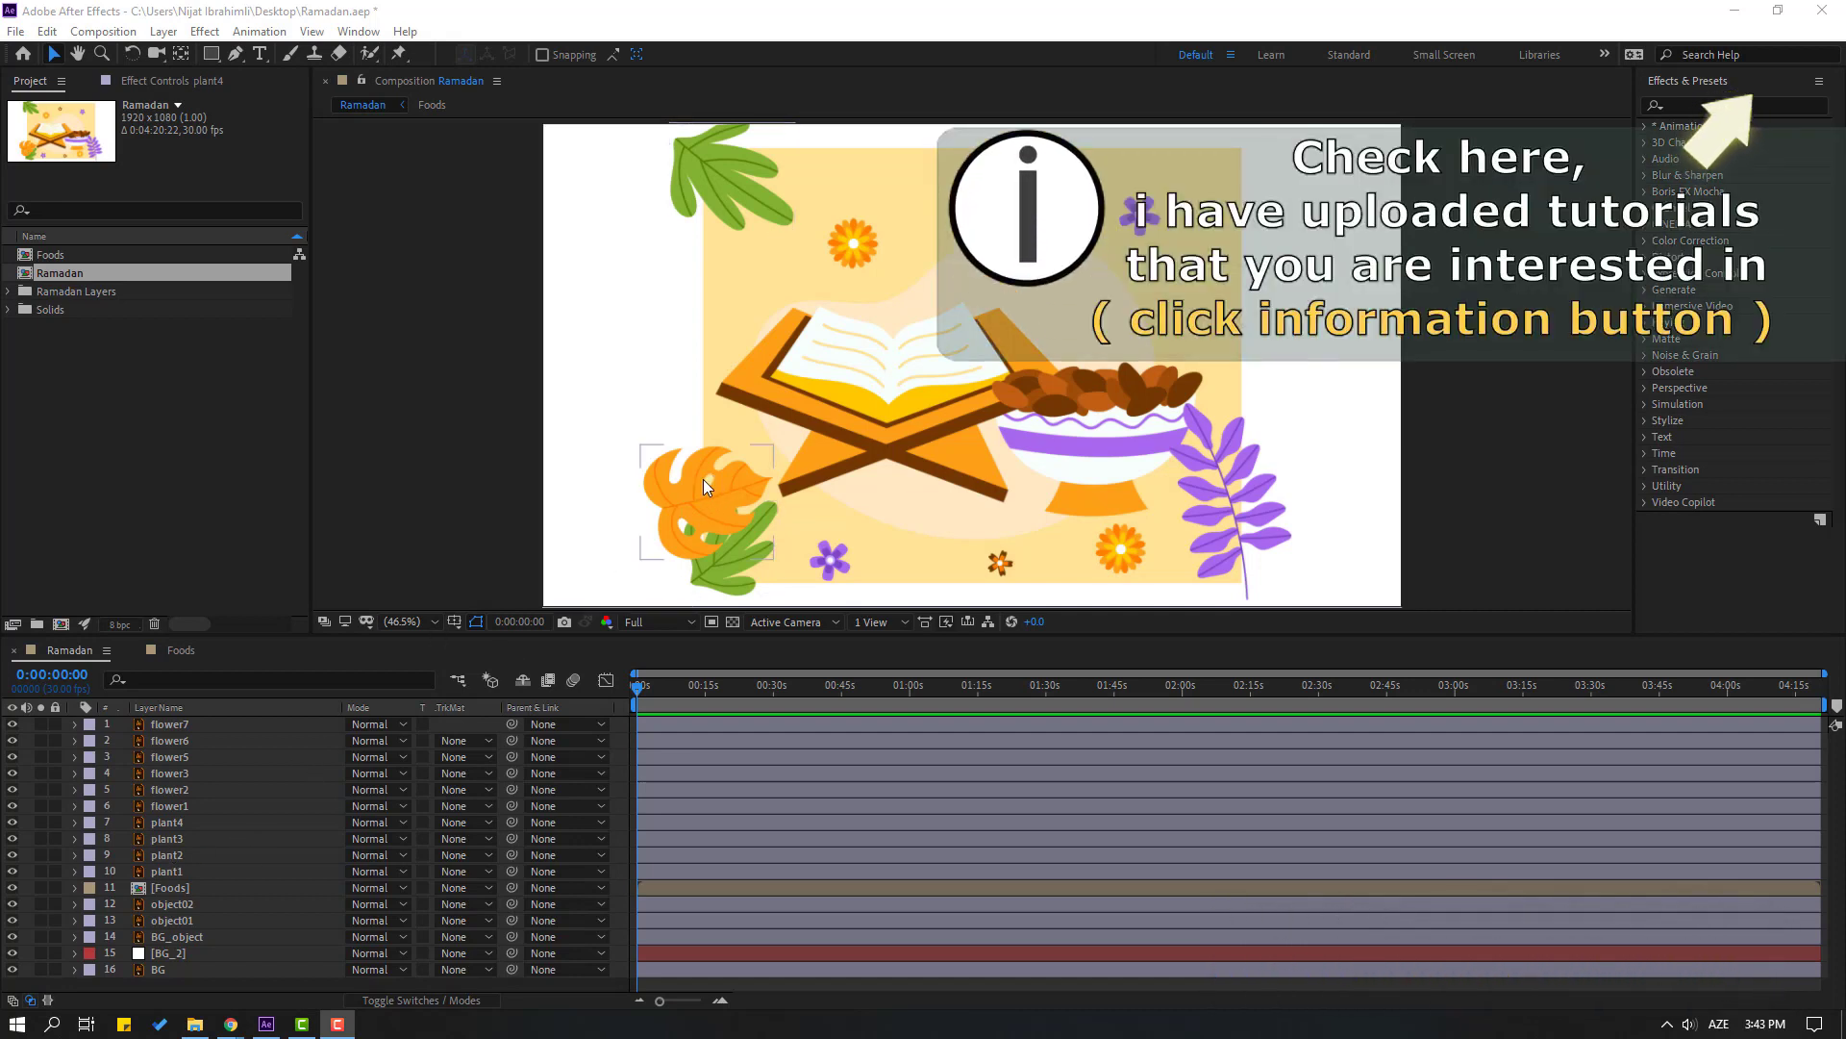
Solo the four plant layers, plant1 through plant4, in the Ramadan composition
{"action": "left_click", "coordinate": [702, 479]}
{"action": "left_click", "coordinate": [732, 565], "text": "shift"}
{"action": "left_click", "coordinate": [733, 177], "text": "shift"}
{"action": "left_click", "coordinate": [1231, 502], "text": "shift"}
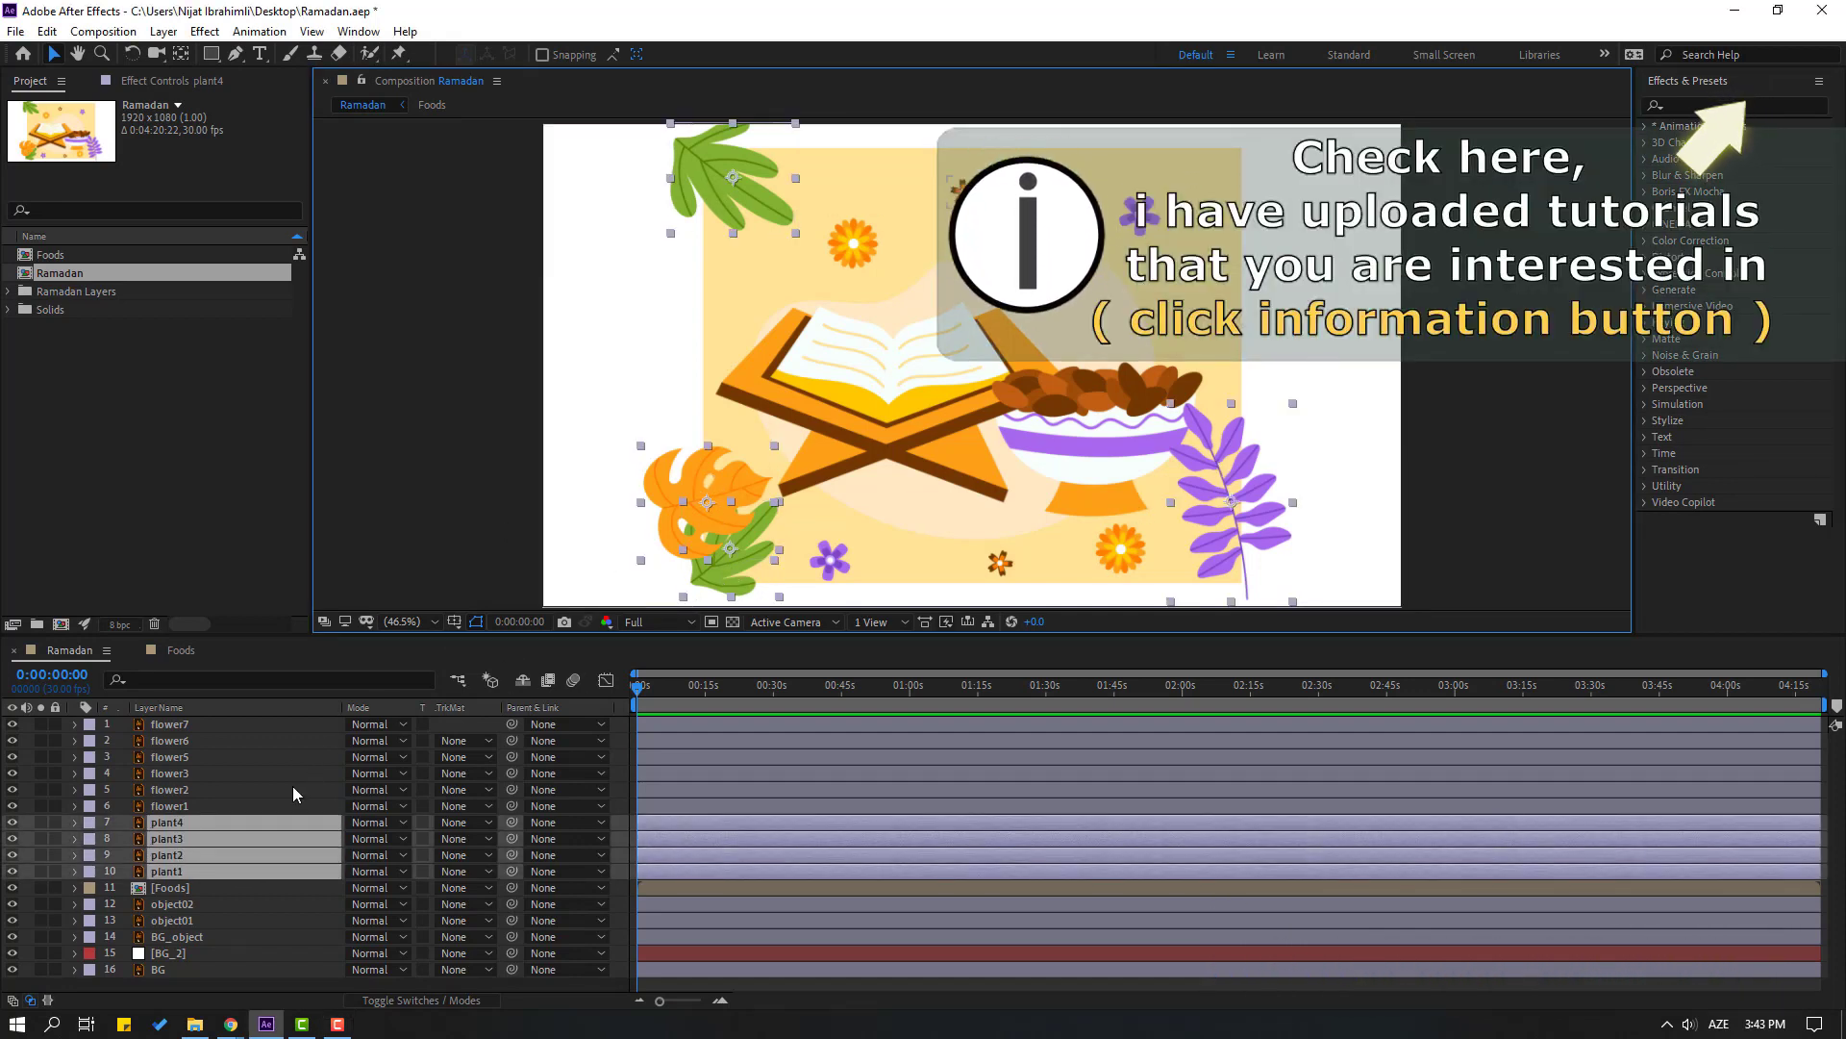
{"action": "left_click", "coordinate": [39, 823]}
Move the anchor point of the upper green leaf (plant3) to the base of its stem
{"action": "left_click", "coordinate": [719, 184]}
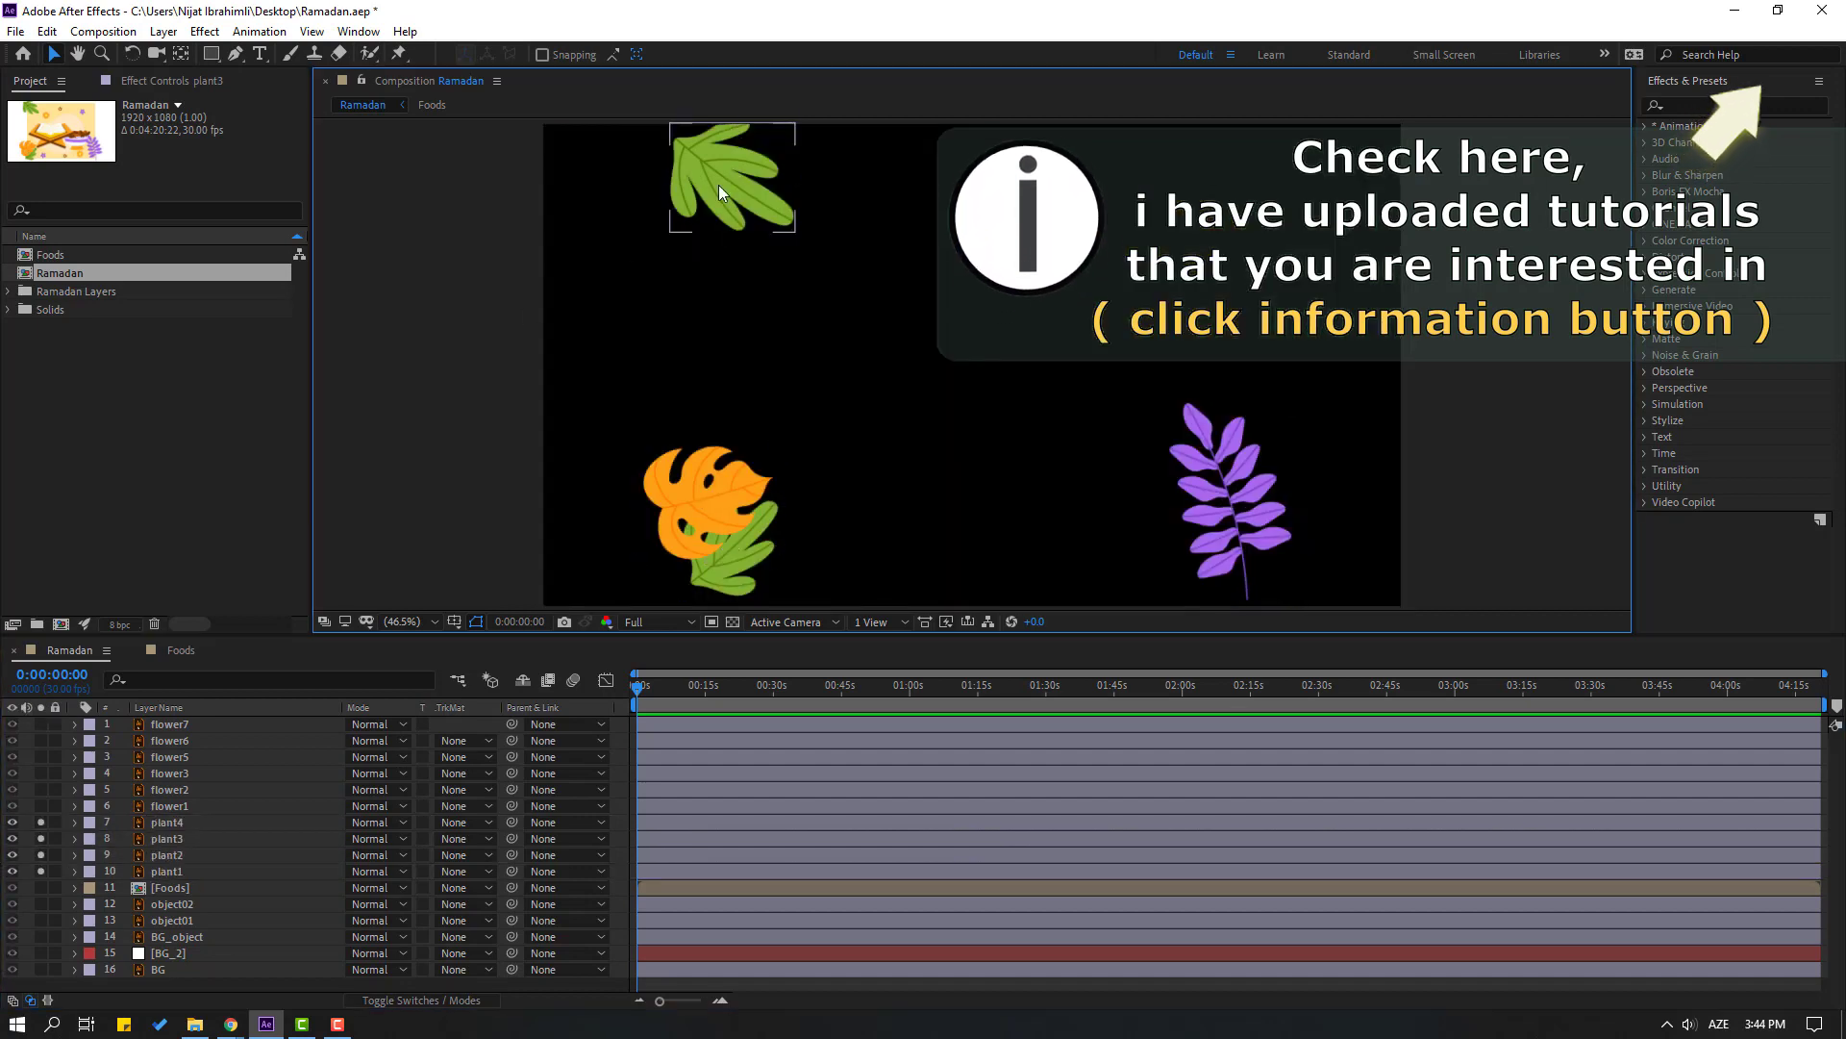
{"action": "scroll", "coordinate": [892, 343], "scroll_direction": "up", "scroll_amount": 4}
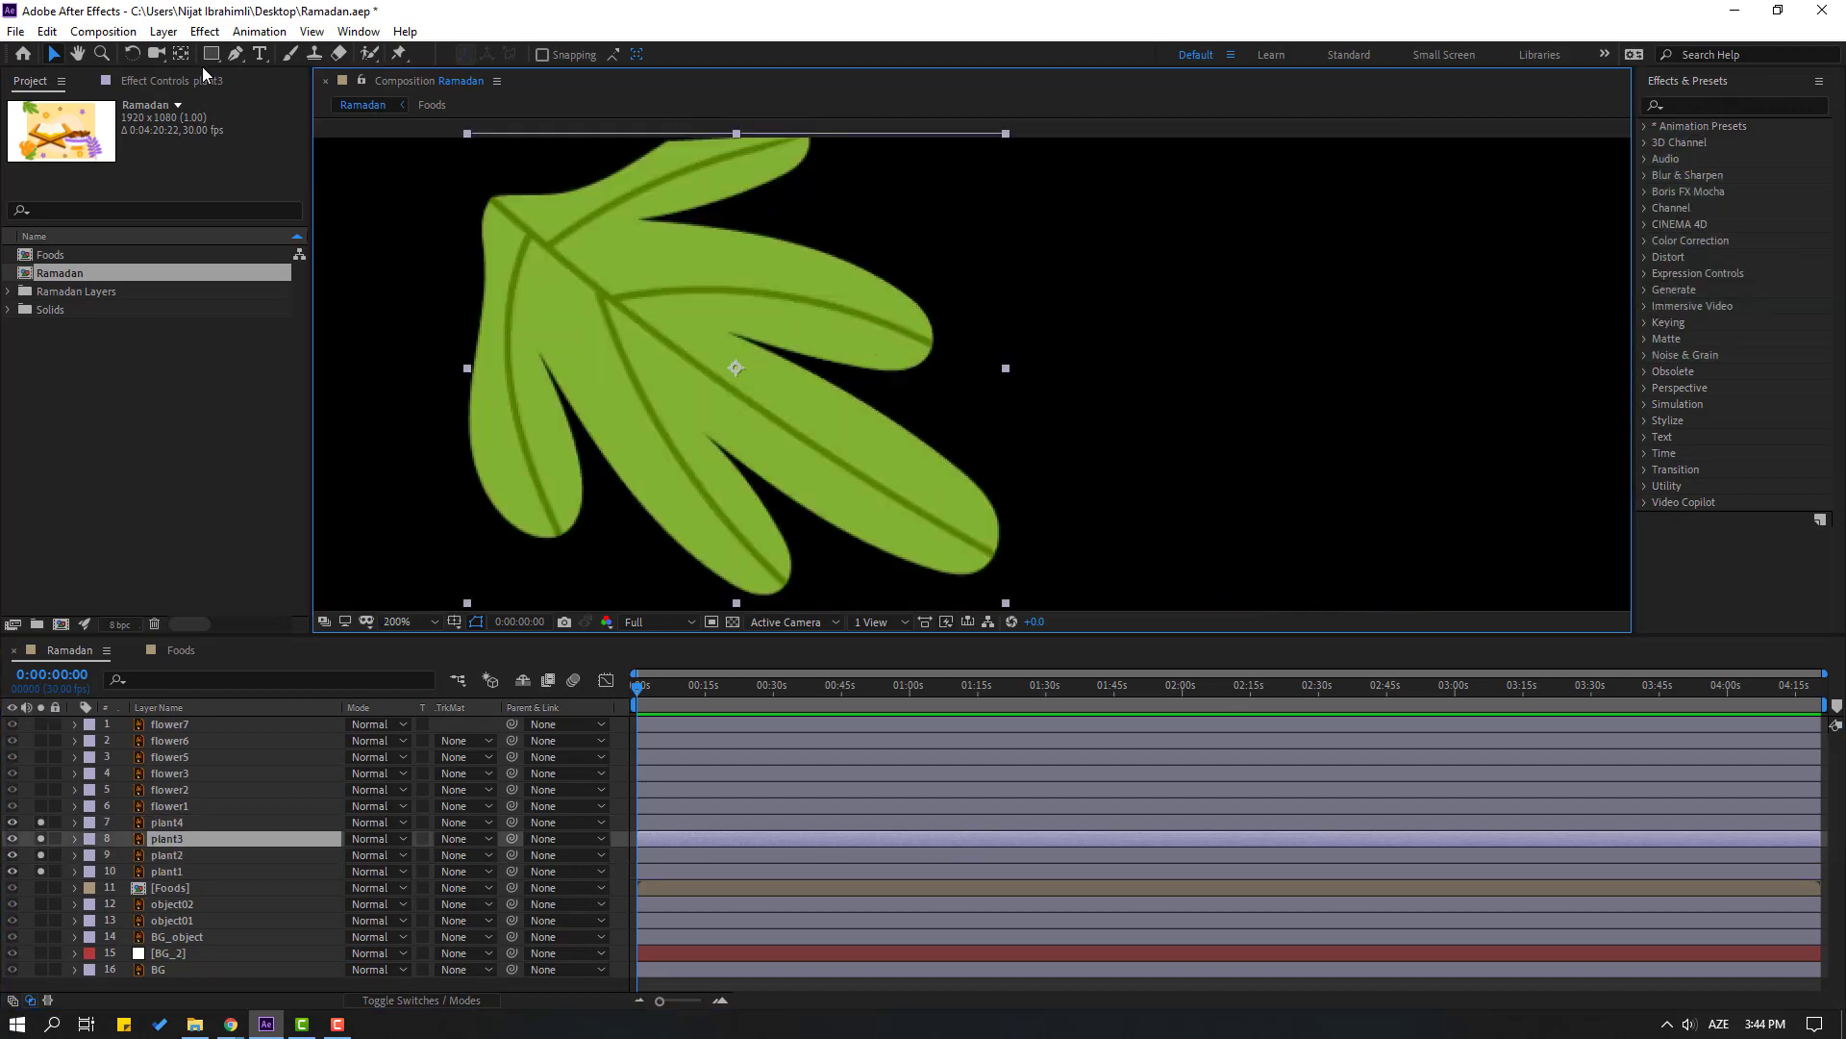
{"action": "left_click", "coordinate": [181, 54]}
{"action": "left_click_drag", "start_coordinate": [731, 367], "coordinate": [511, 233]}
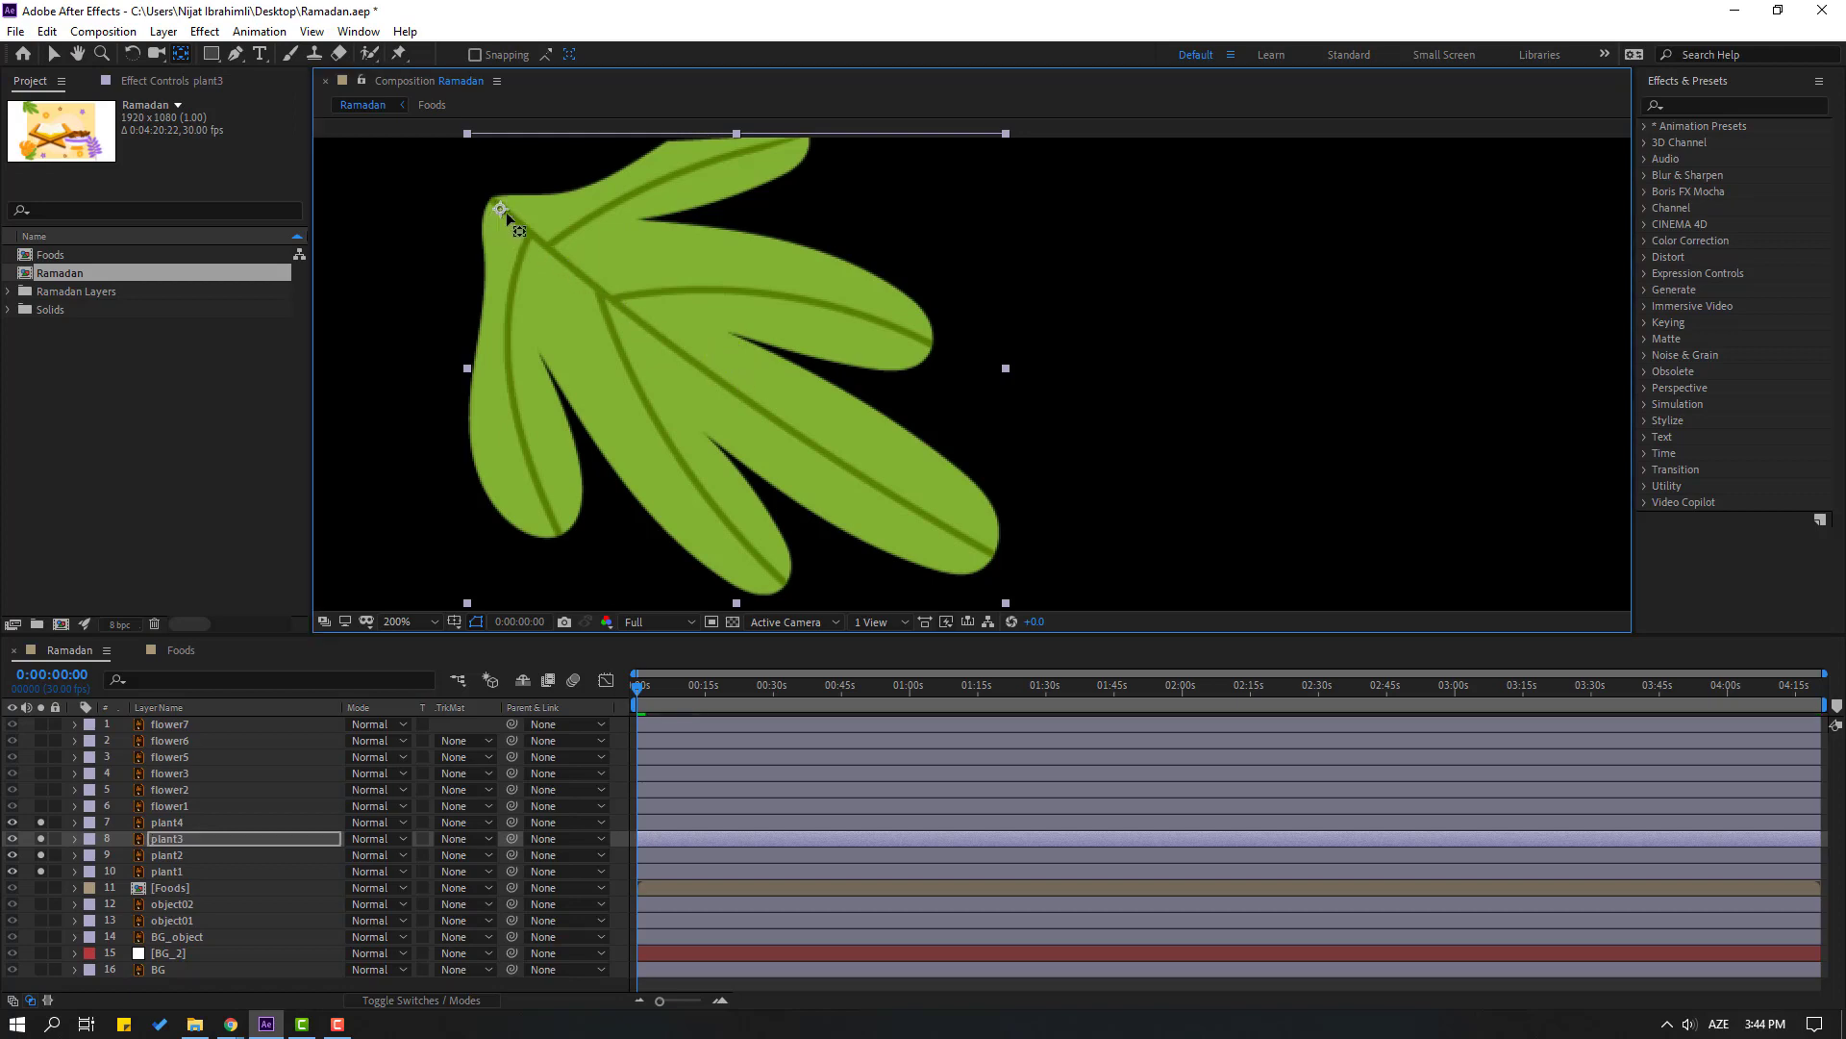
{"action": "left_click", "coordinate": [54, 54]}
Move the anchor point of the orange leaf (plant4) to the leaf's base, where the central vein starts
{"action": "key", "text": "comma"}
{"action": "left_click_drag", "start_coordinate": [581, 492], "coordinate": [557, 259]}
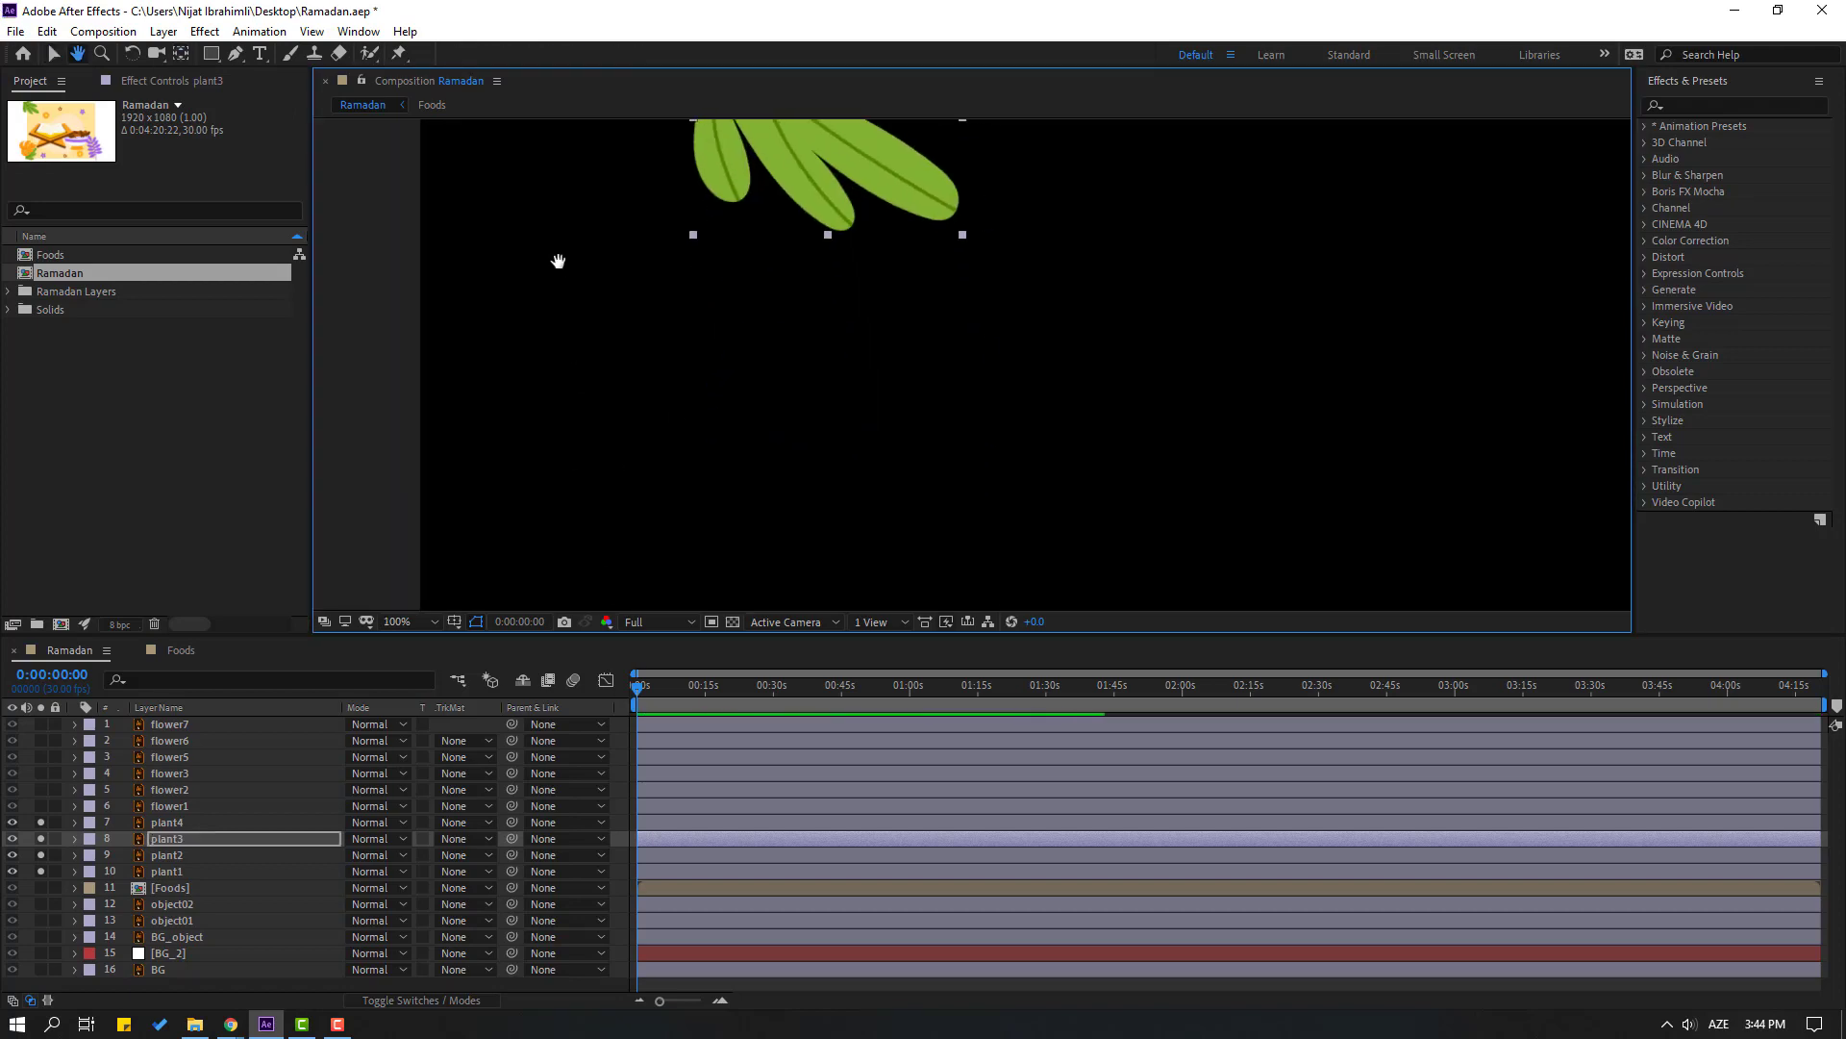
{"action": "scroll", "coordinate": [557, 260], "scroll_direction": "down", "scroll_amount": 1}
{"action": "left_click_drag", "start_coordinate": [660, 551], "coordinate": [615, 409]}
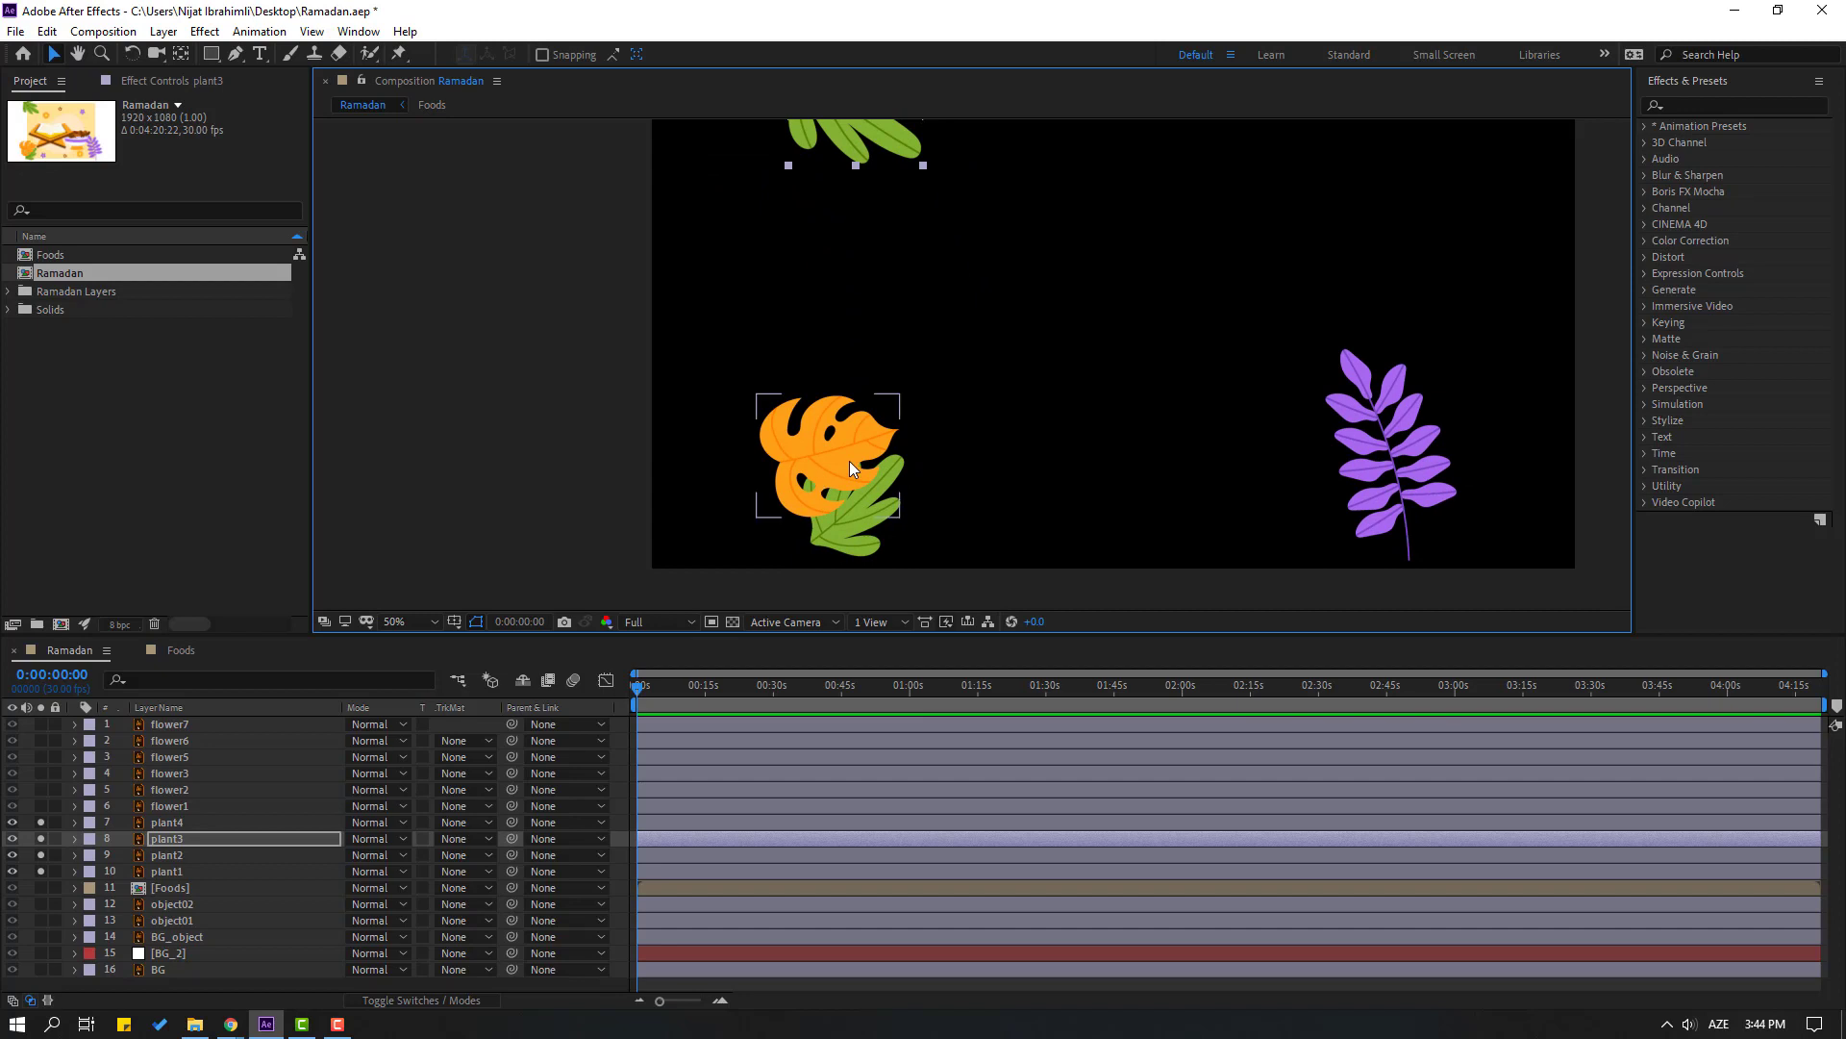
{"action": "left_click", "coordinate": [800, 449]}
{"action": "scroll", "coordinate": [808, 492], "scroll_direction": "up", "scroll_amount": 4}
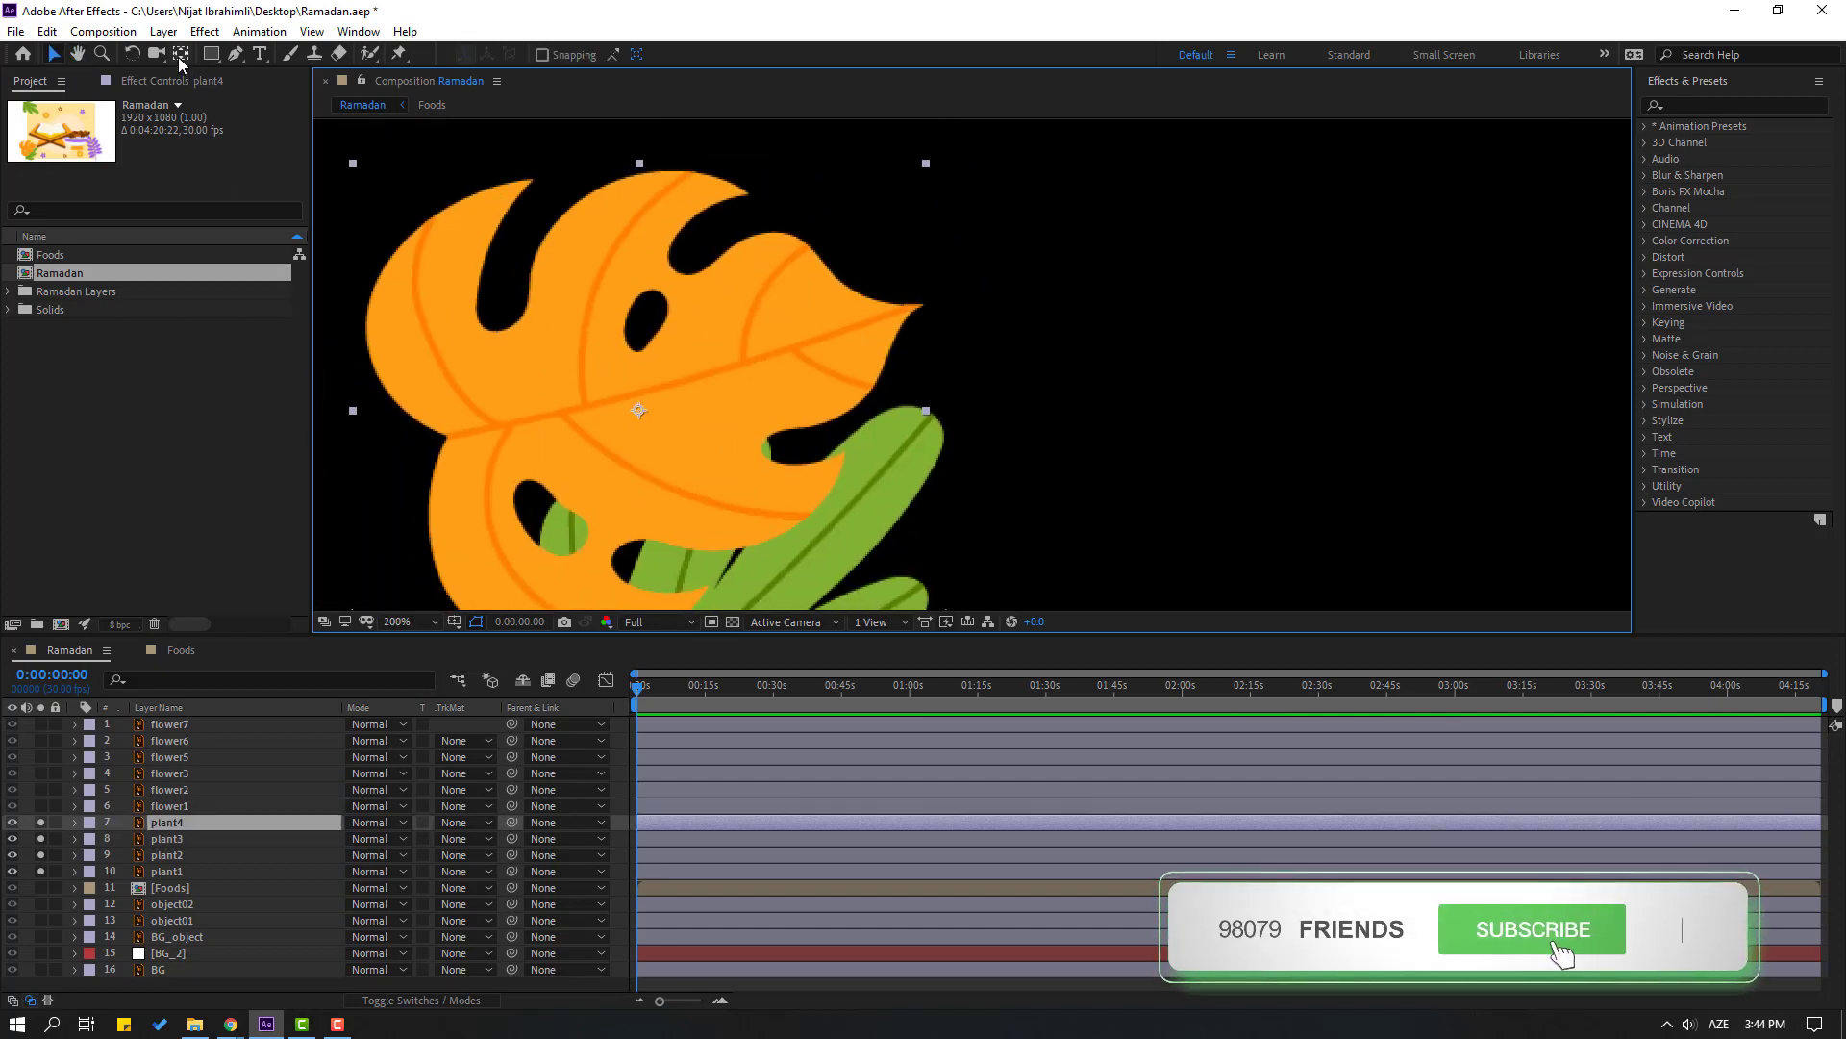
{"action": "left_click", "coordinate": [180, 54]}
{"action": "left_click_drag", "start_coordinate": [639, 415], "coordinate": [455, 436]}
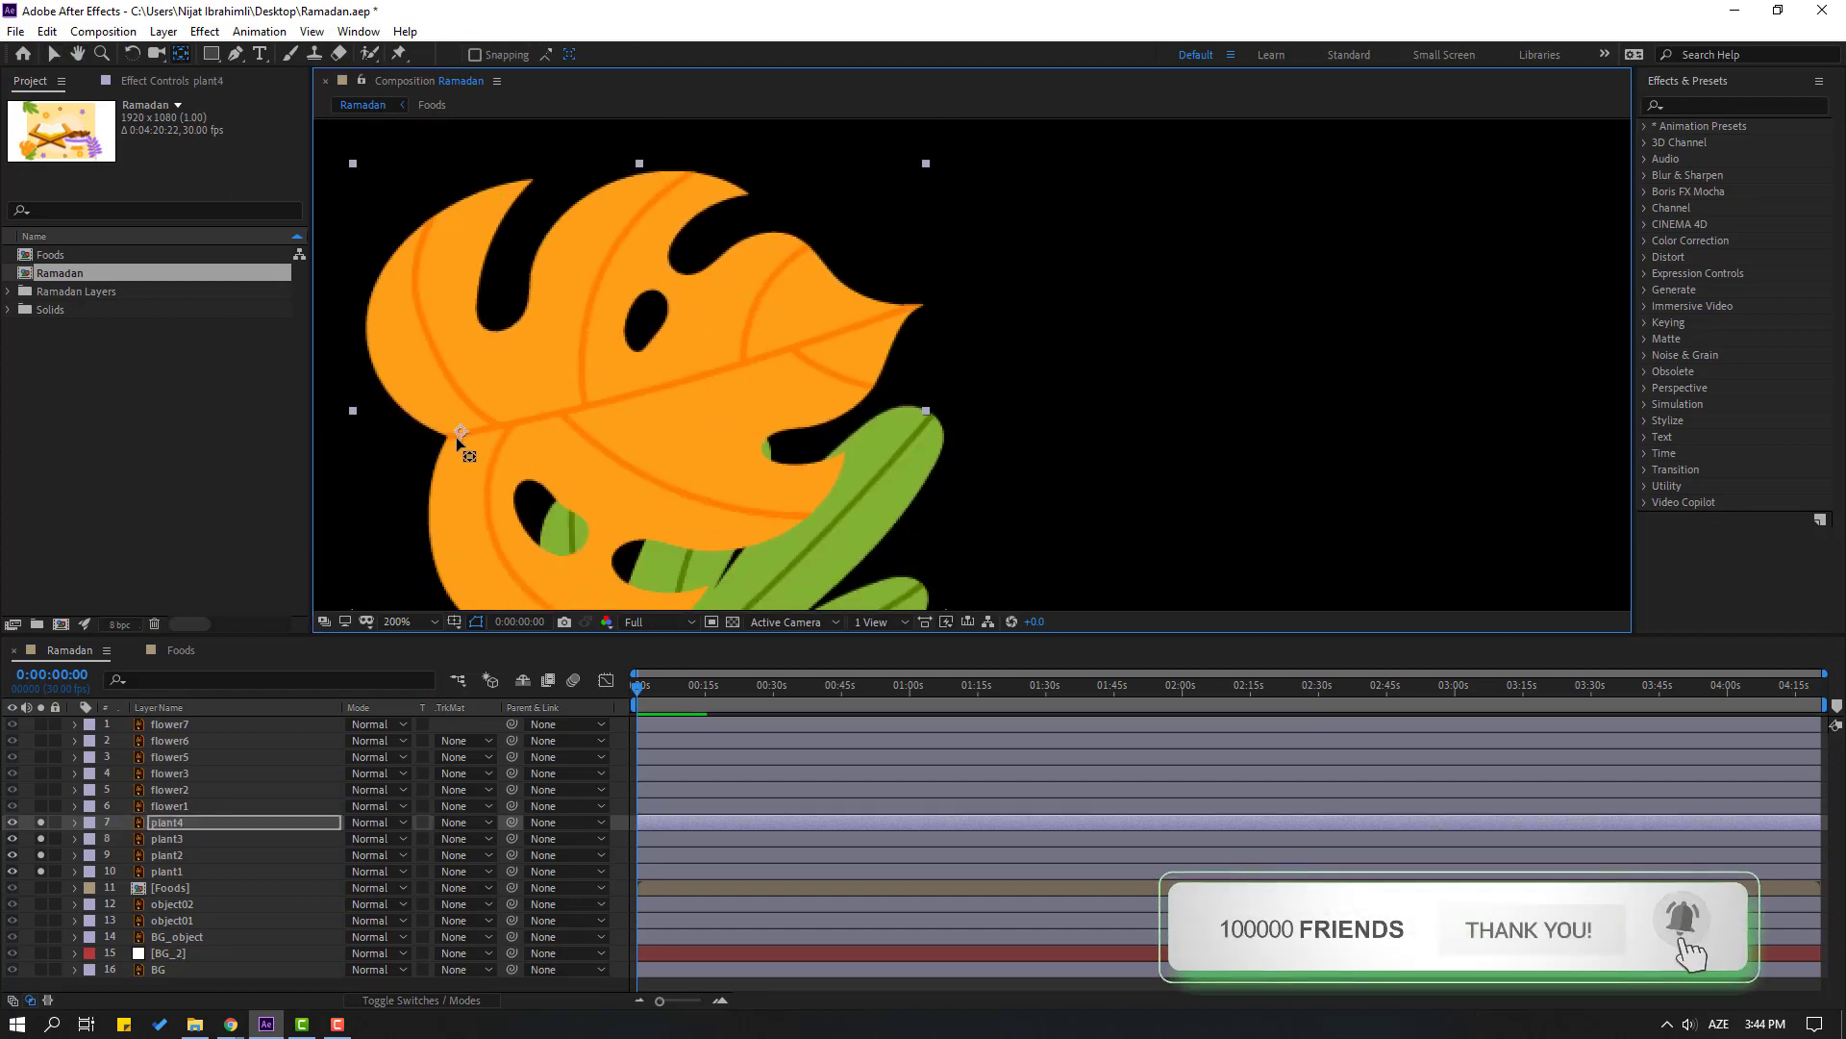
{"action": "key", "text": "v"}
Move the anchor point of the lower green leaf (plant2) to the base of its stem
{"action": "scroll", "coordinate": [938, 380], "scroll_direction": "down", "scroll_amount": 2}
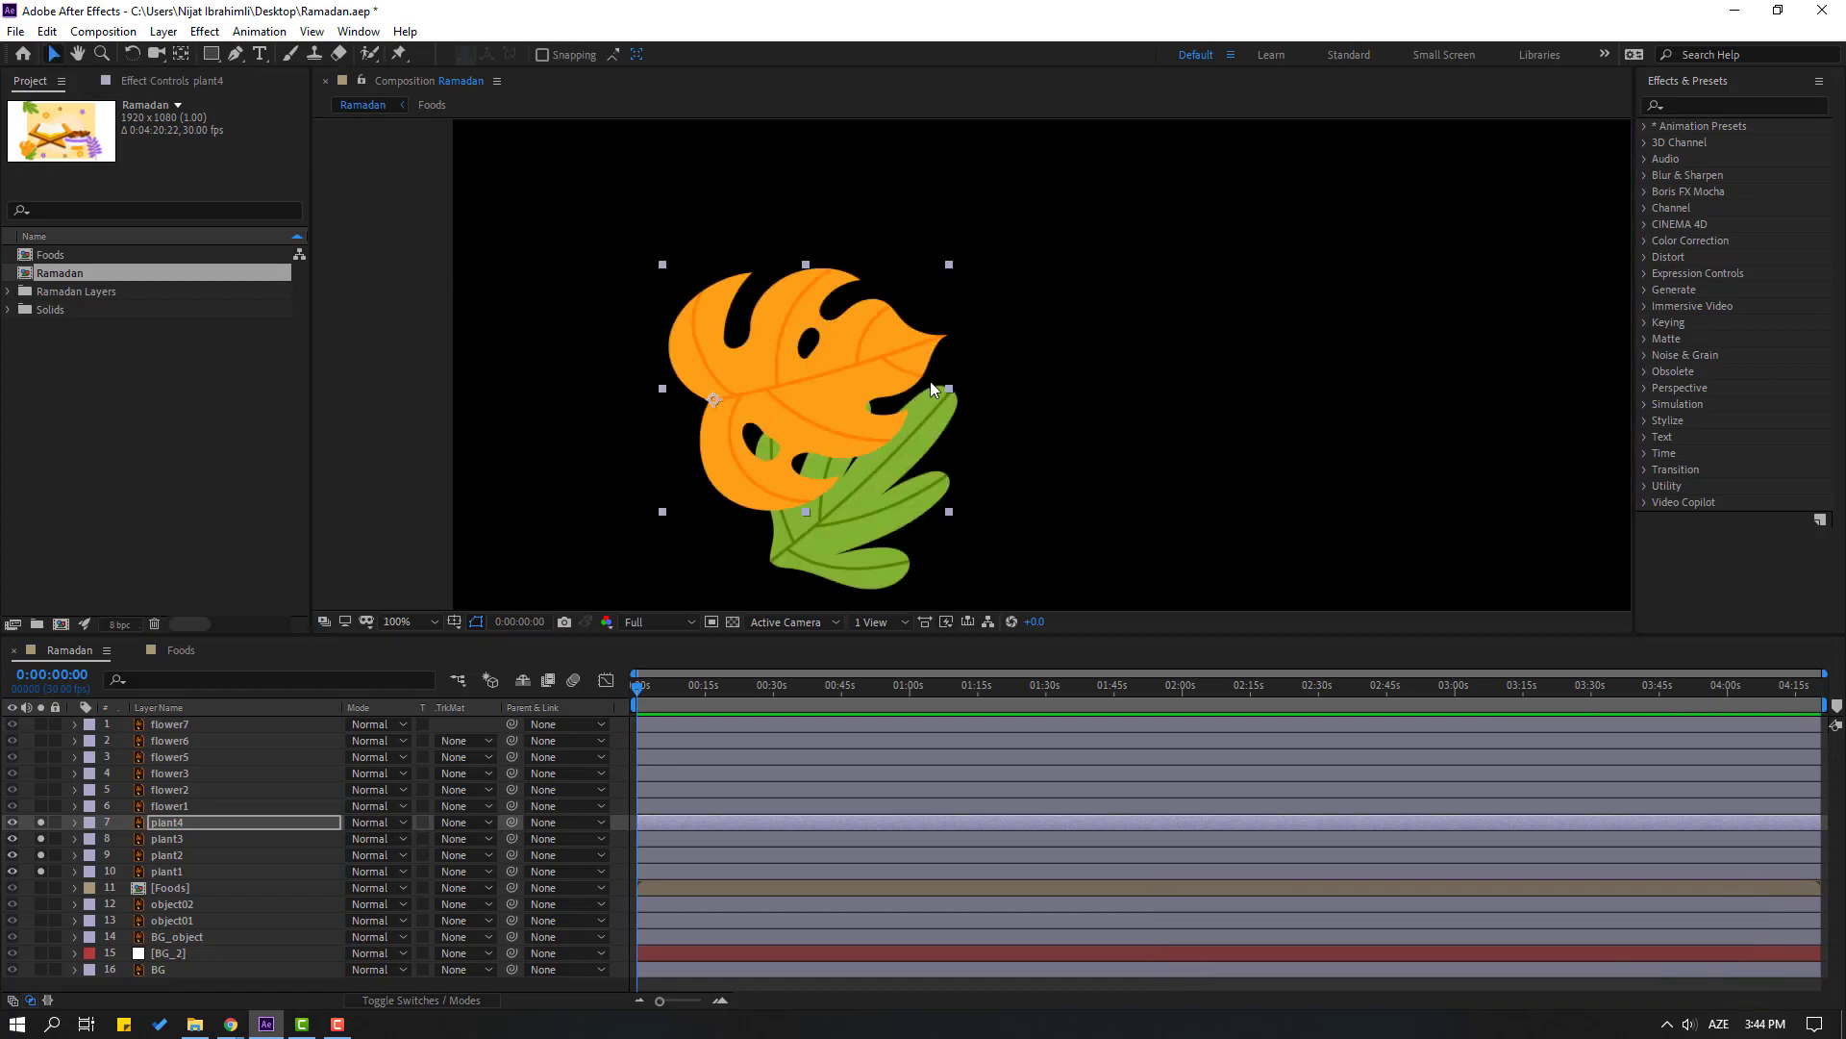
{"action": "left_click_drag", "start_coordinate": [899, 468], "coordinate": [767, 333]}
{"action": "left_click", "coordinate": [700, 436]}
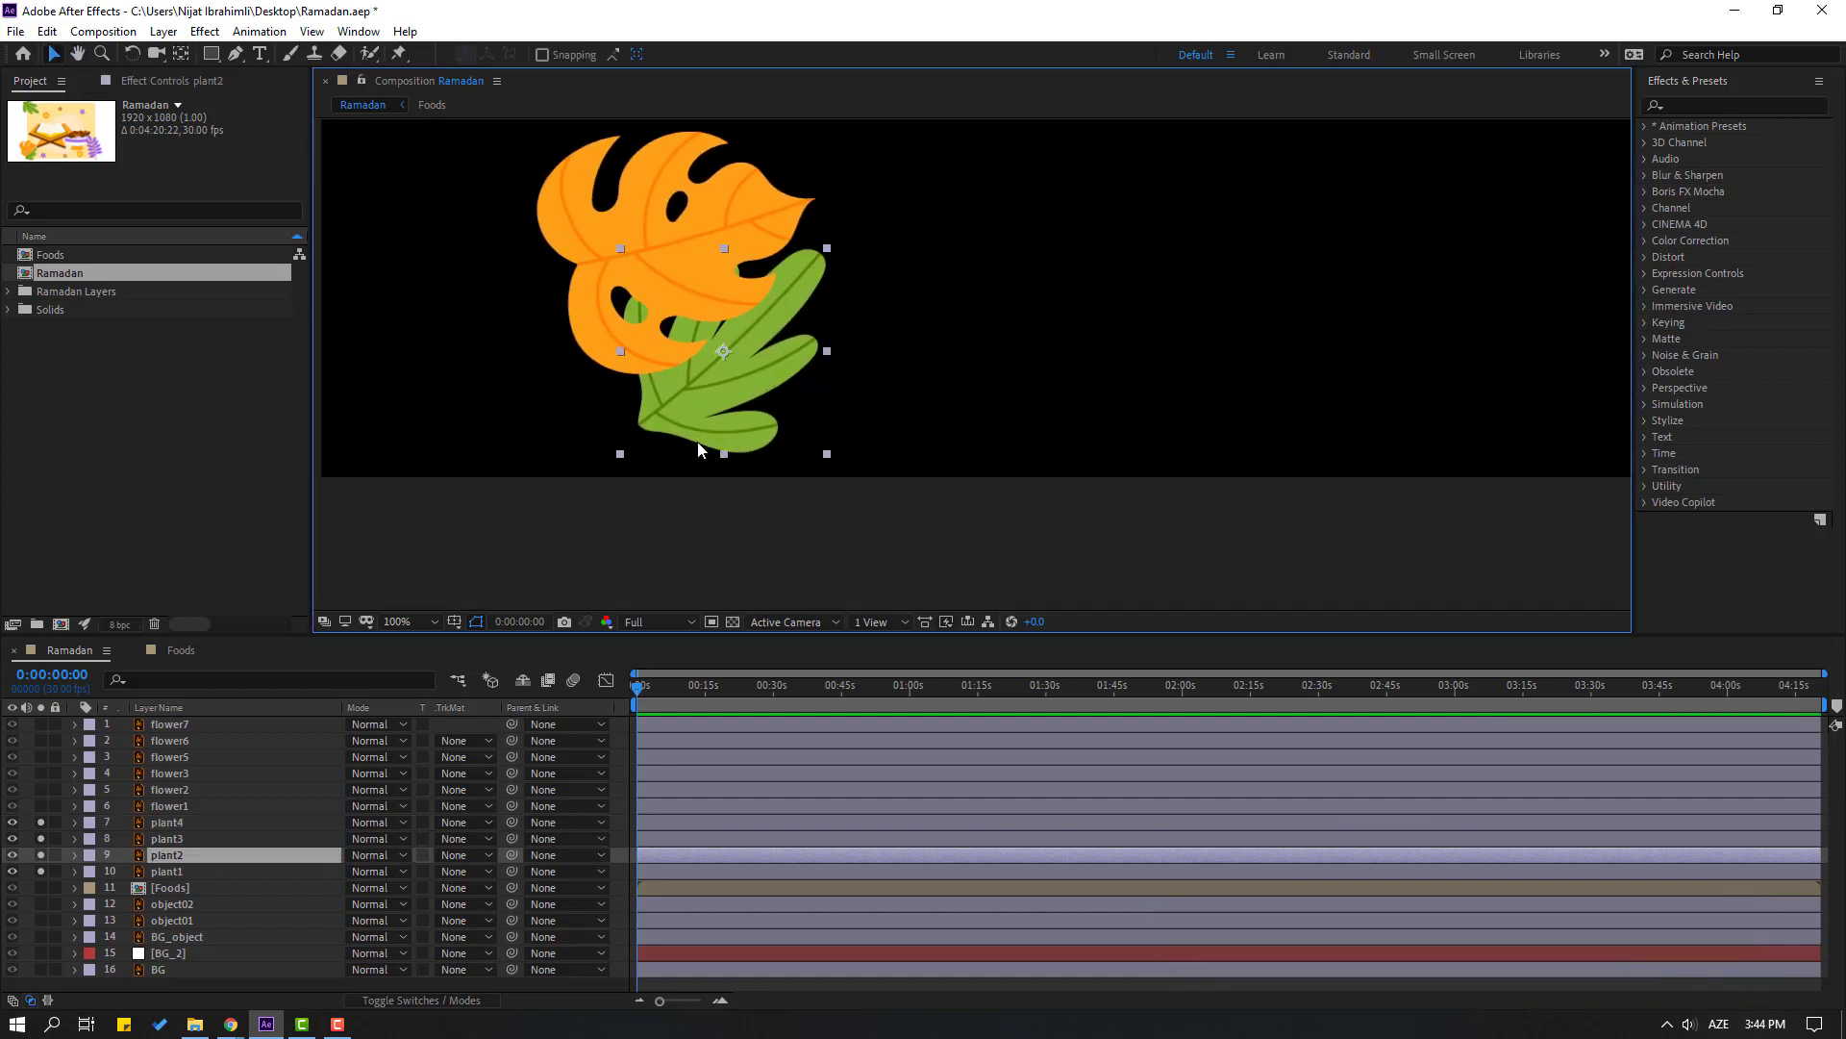
{"action": "left_click", "coordinate": [182, 56]}
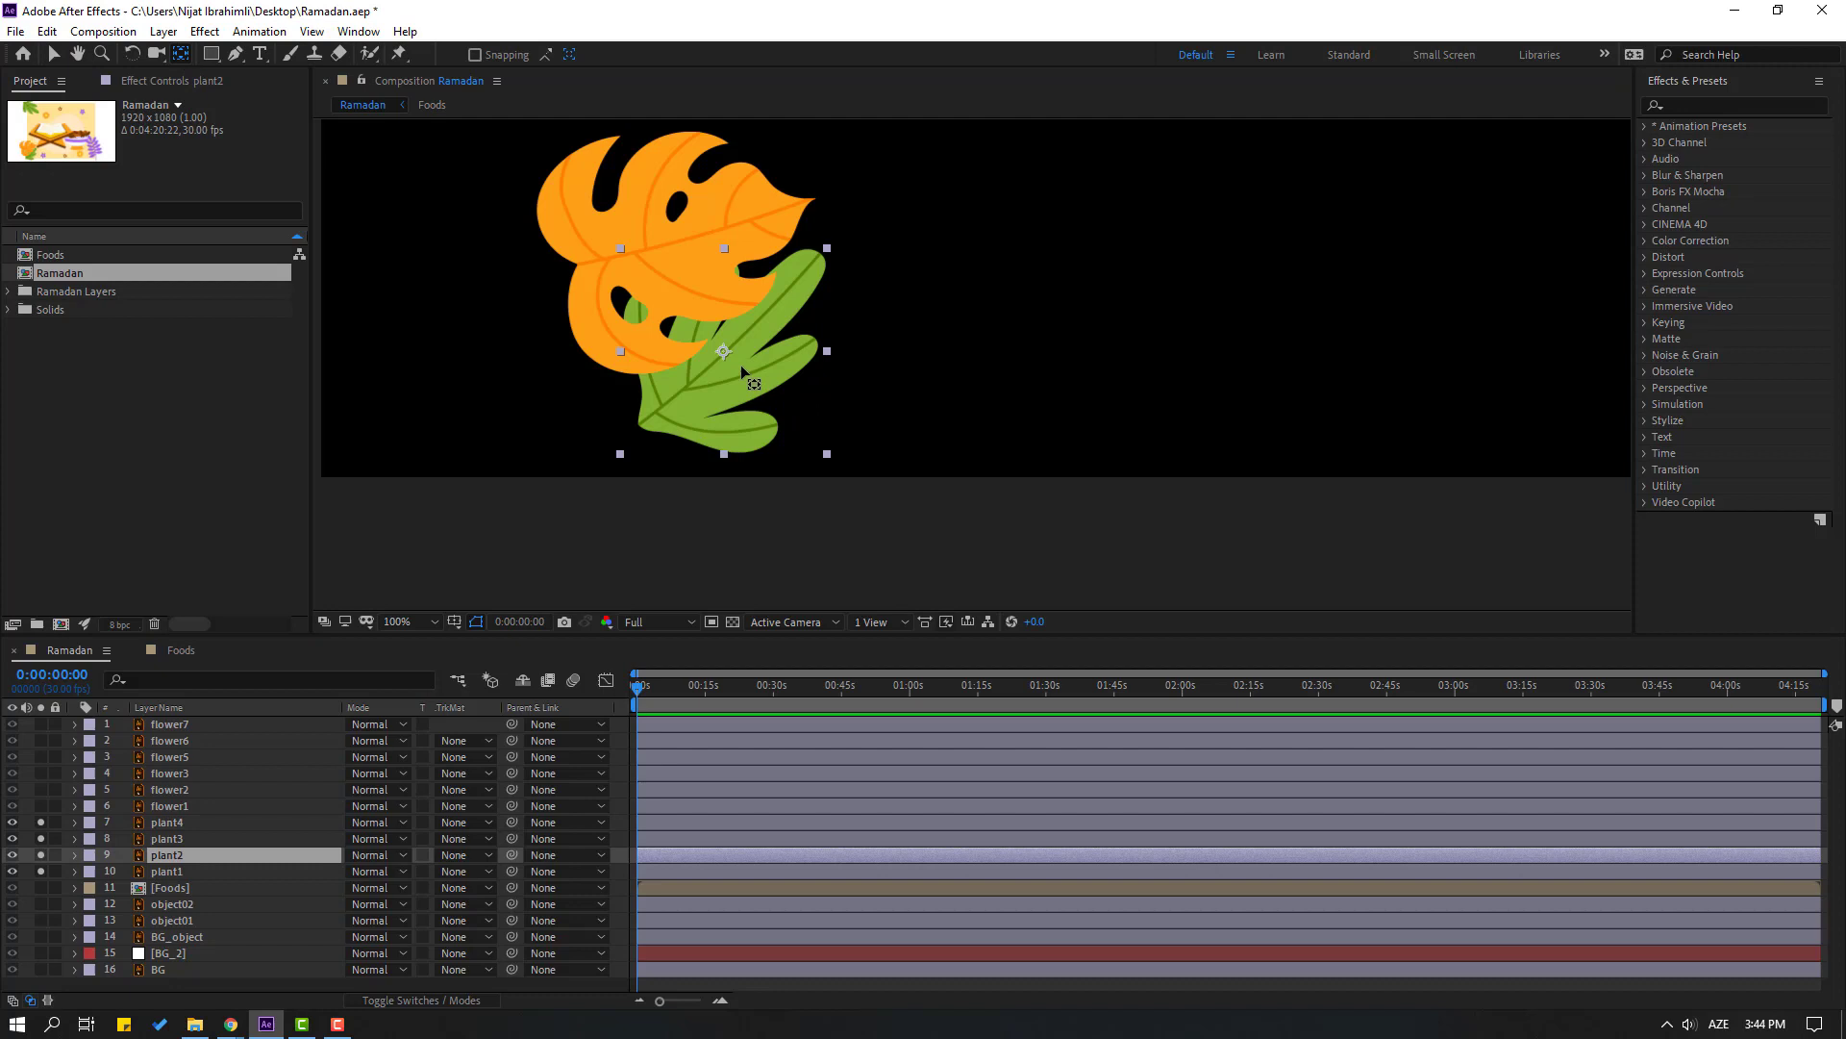
{"action": "left_click_drag", "start_coordinate": [718, 356], "coordinate": [687, 390]}
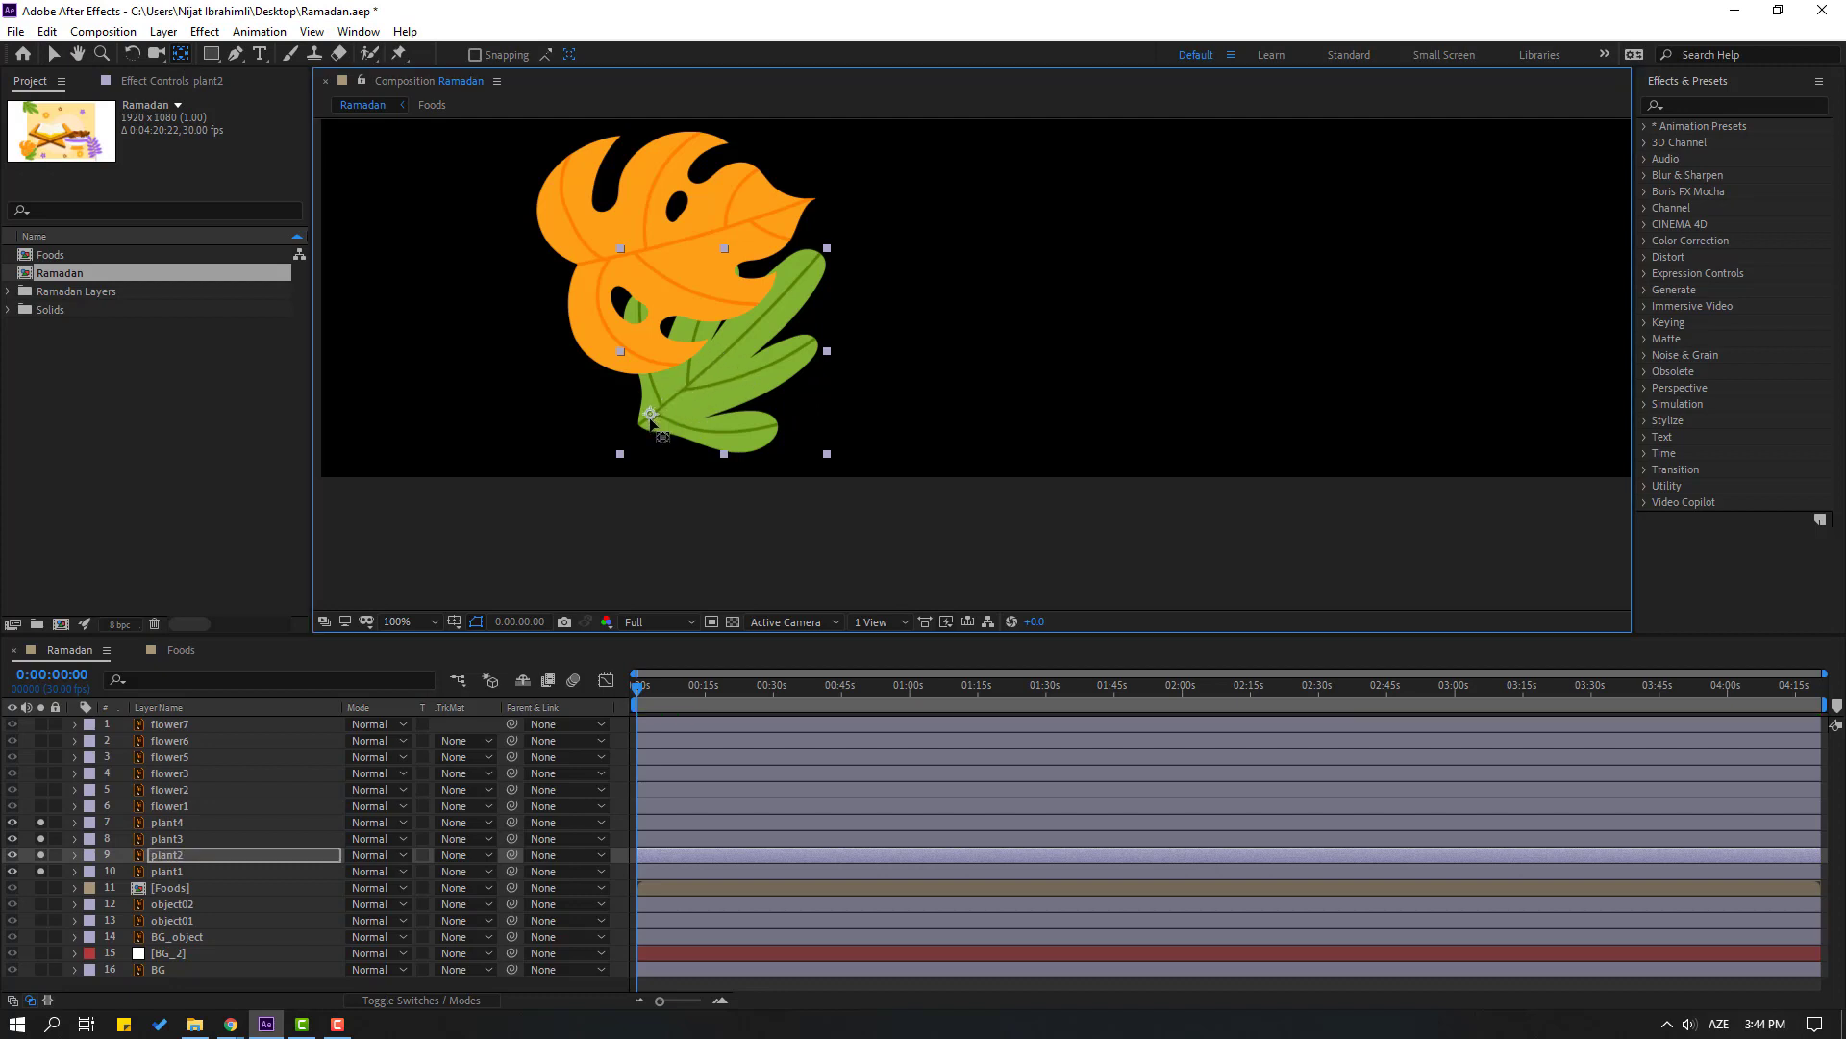
{"action": "left_click", "coordinate": [53, 54]}
Move the anchor point of the purple plant (plant1) to the lower end of its stem
{"action": "scroll", "coordinate": [1181, 256], "scroll_direction": "down", "scroll_amount": 2}
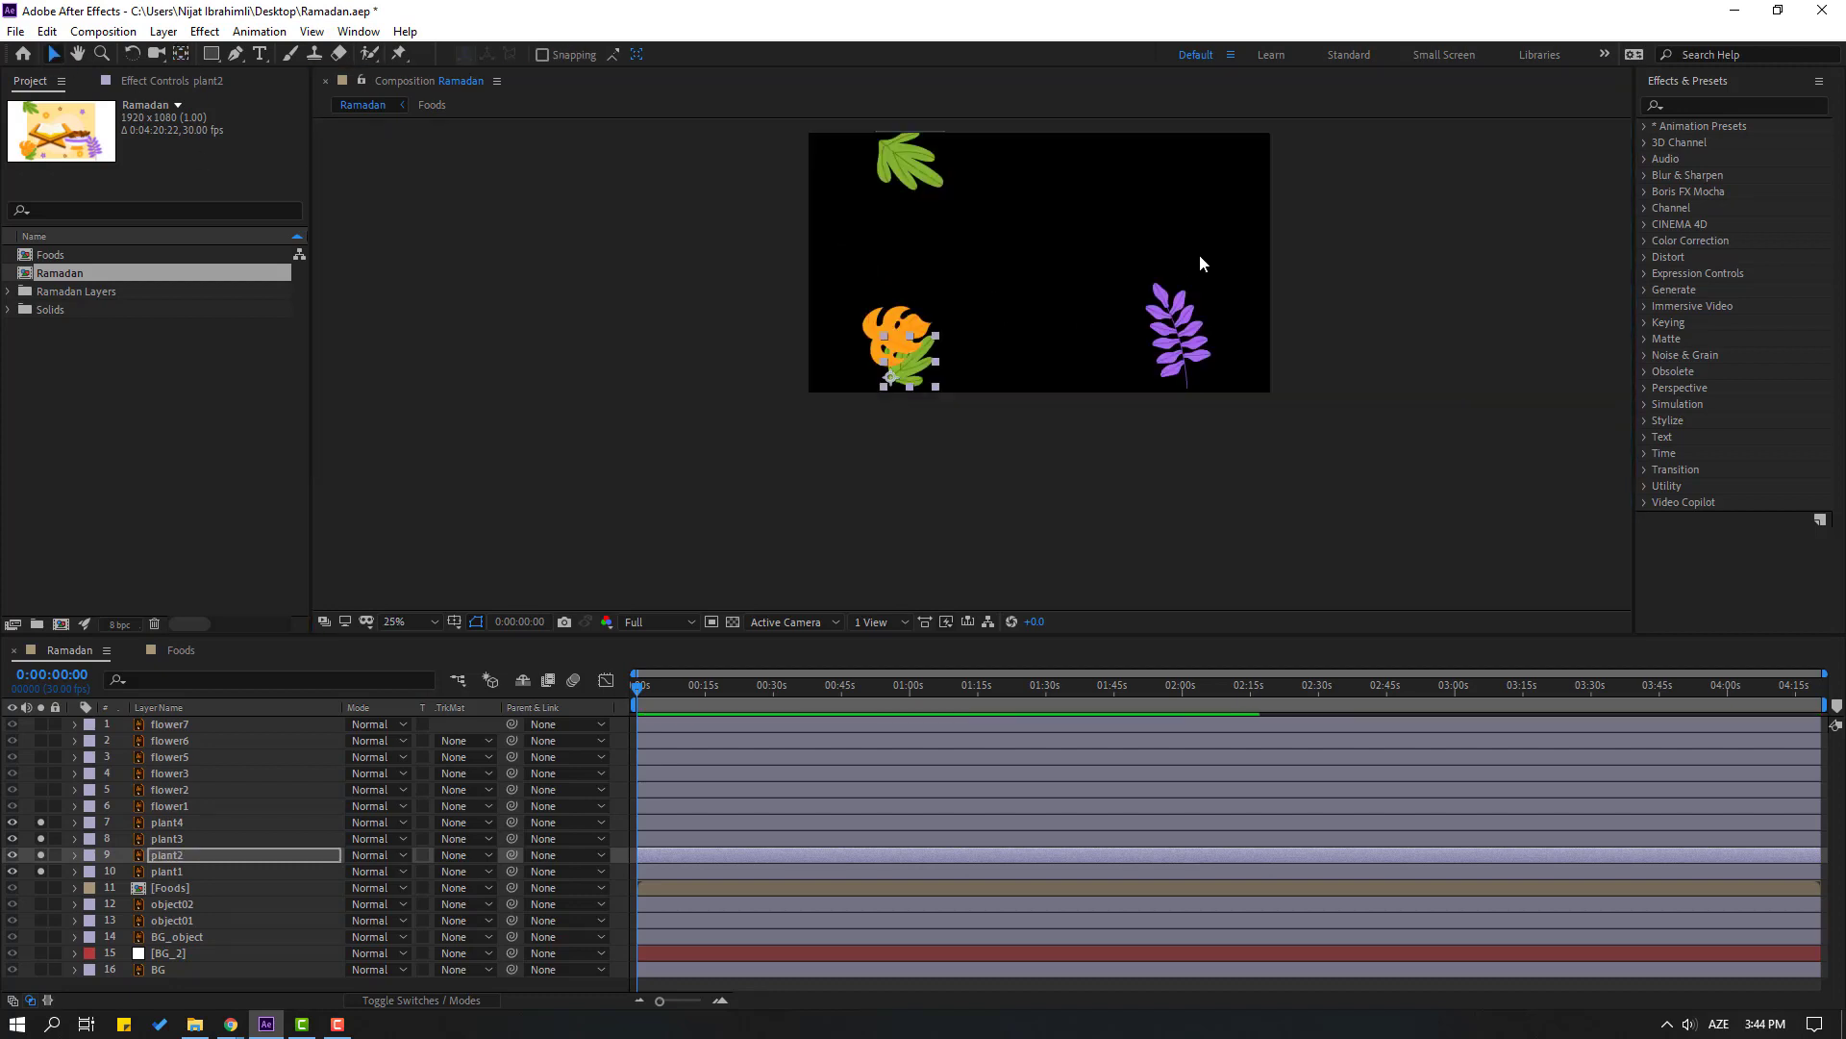
{"action": "left_click_drag", "start_coordinate": [1181, 257], "coordinate": [1020, 287]}
{"action": "key", "text": "v"}
{"action": "scroll", "coordinate": [1151, 378], "scroll_direction": "up", "scroll_amount": 2}
{"action": "left_click", "coordinate": [1125, 423]}
{"action": "scroll", "coordinate": [1239, 454], "scroll_direction": "up", "scroll_amount": 2}
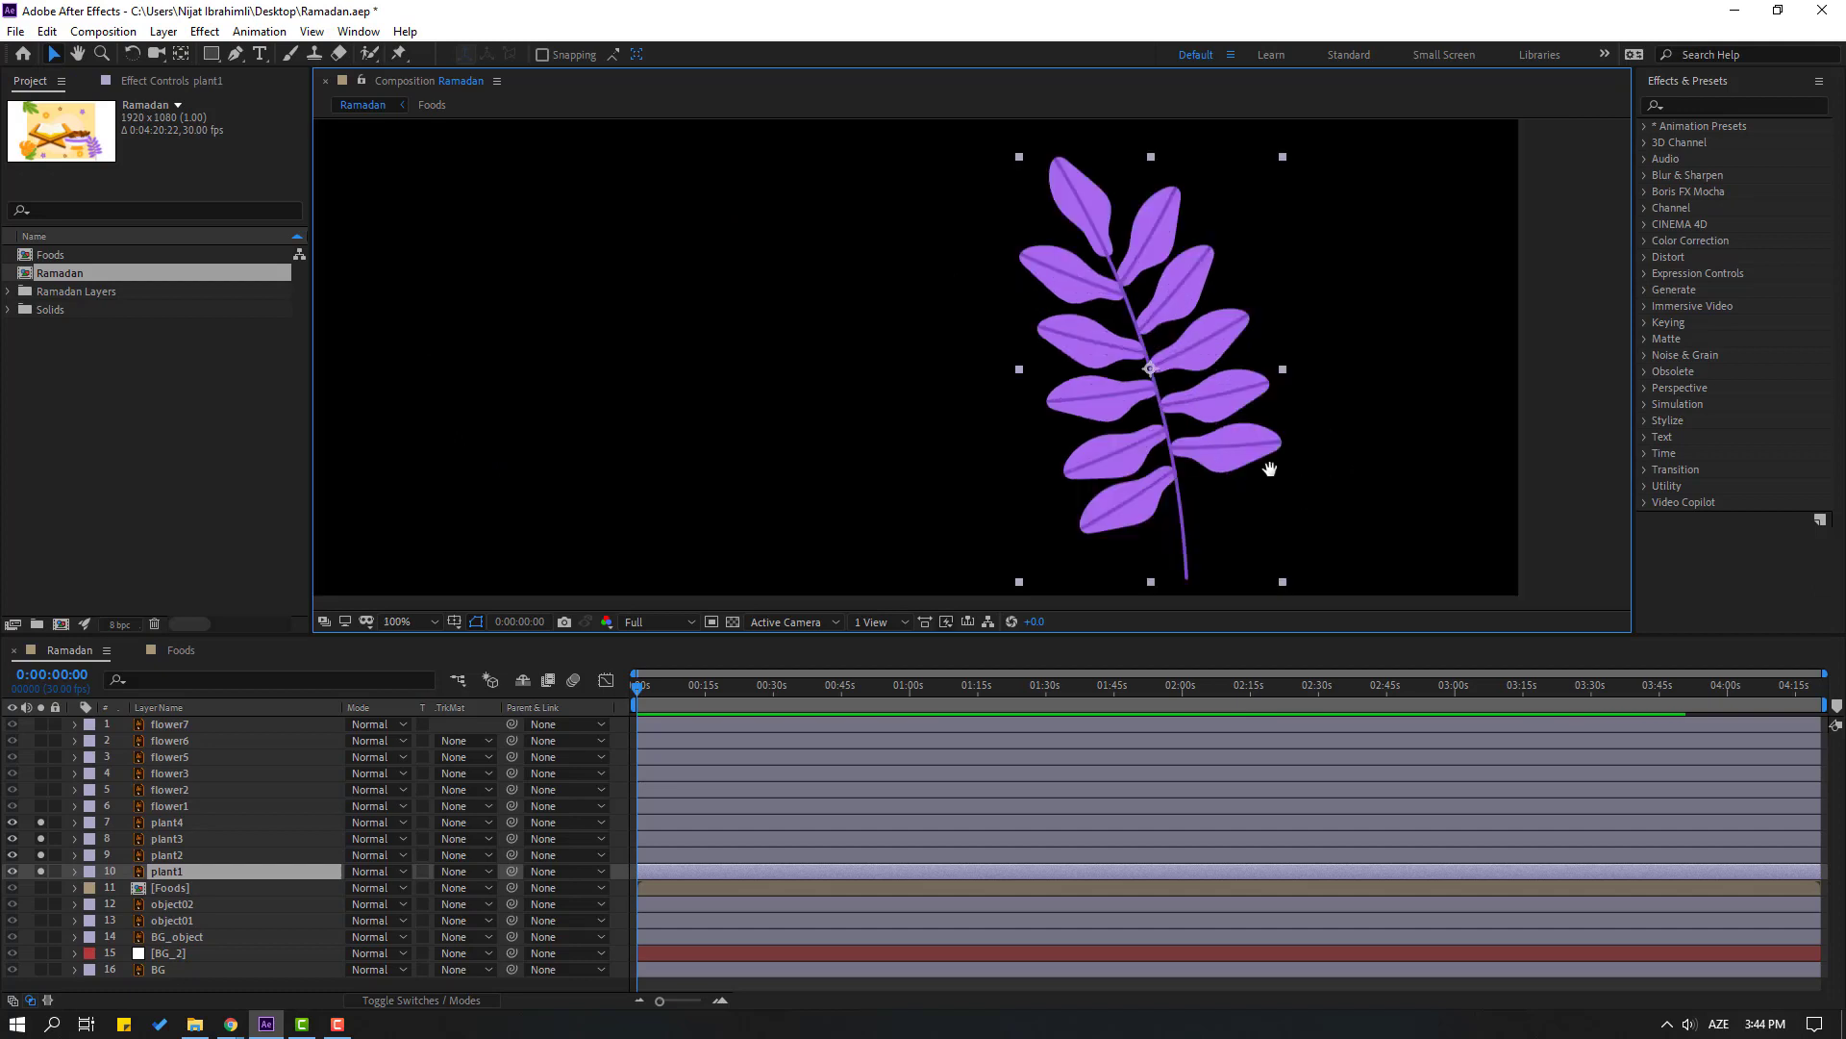
{"action": "left_click_drag", "start_coordinate": [1302, 487], "coordinate": [995, 384]}
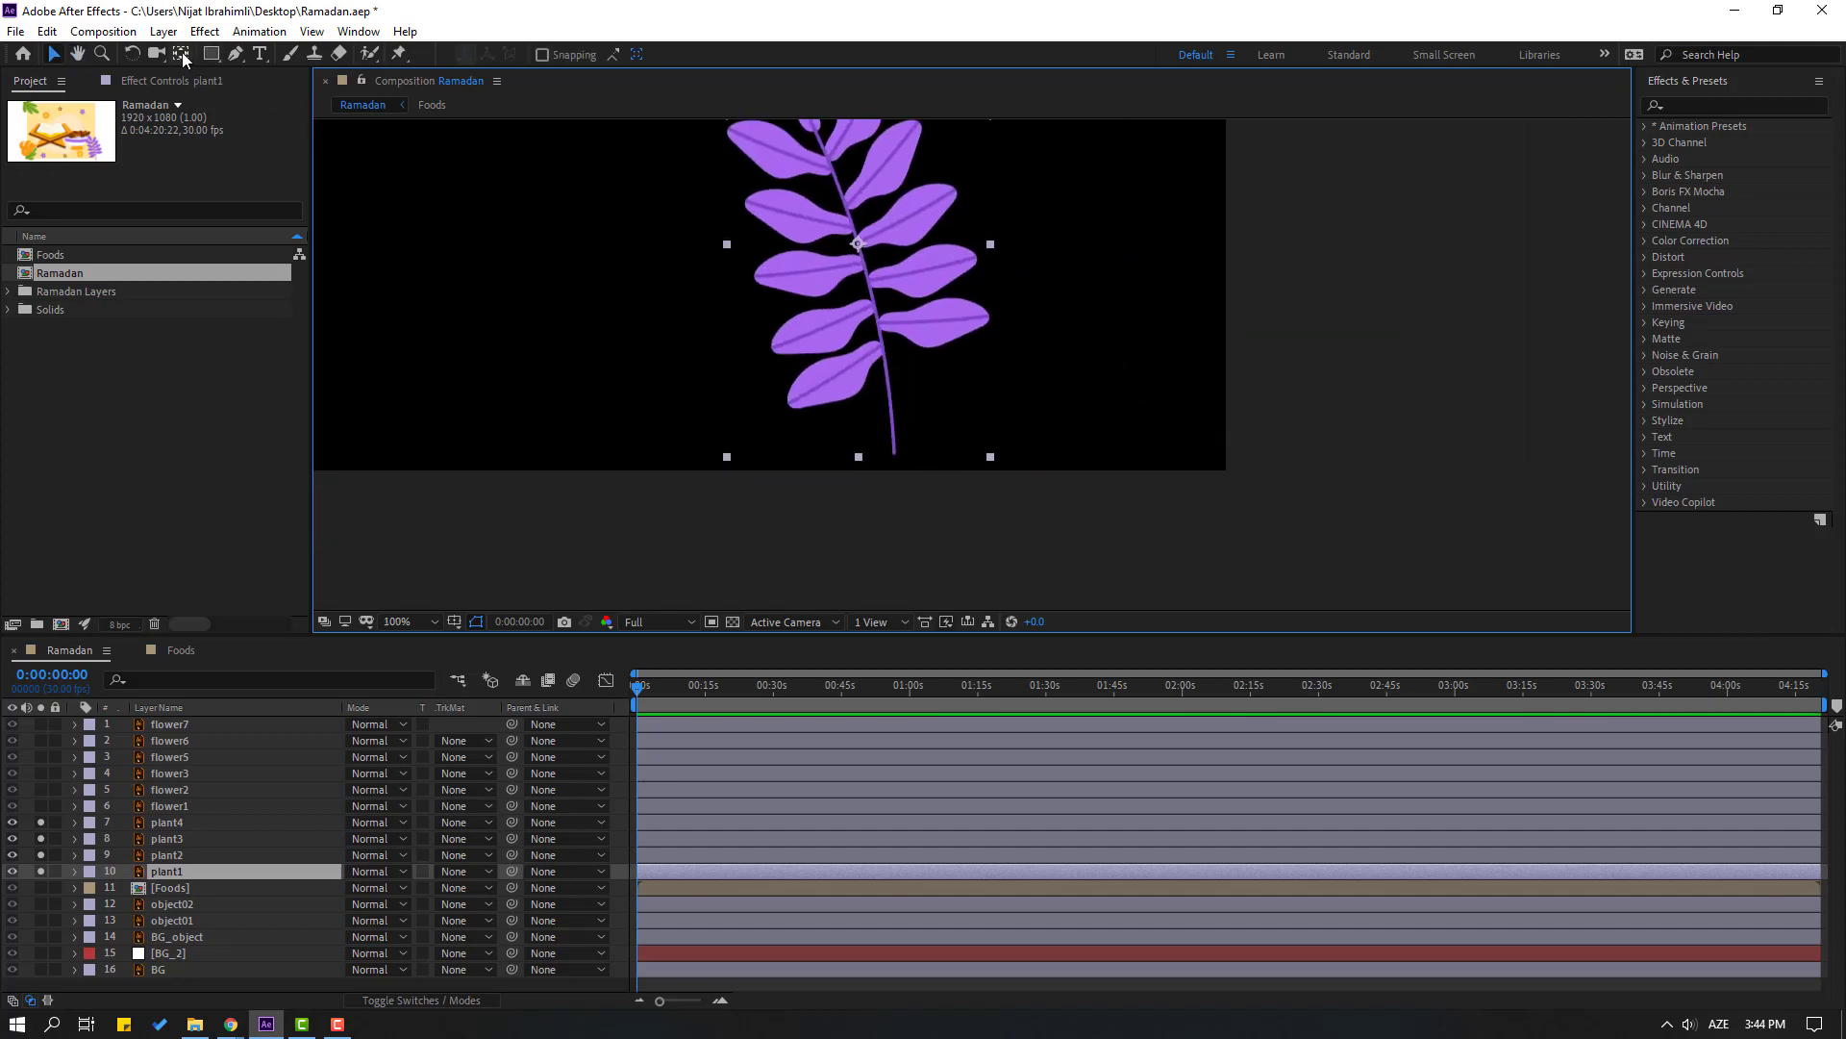
{"action": "left_click", "coordinate": [182, 53]}
{"action": "left_click_drag", "start_coordinate": [857, 243], "coordinate": [895, 445]}
{"action": "left_click", "coordinate": [53, 53]}
Turn off solo for the four plant layers to bring back the full illustration
{"action": "left_click_drag", "start_coordinate": [41, 825], "coordinate": [41, 881]}
{"action": "scroll", "coordinate": [1211, 483], "scroll_direction": "down", "scroll_amount": 2}
{"action": "left_click", "coordinate": [1210, 483]}
Add the expression wiggle(1,6) to the Rotation of the purple plant (plant1) and preview the motion
{"action": "left_click", "coordinate": [1021, 384]}
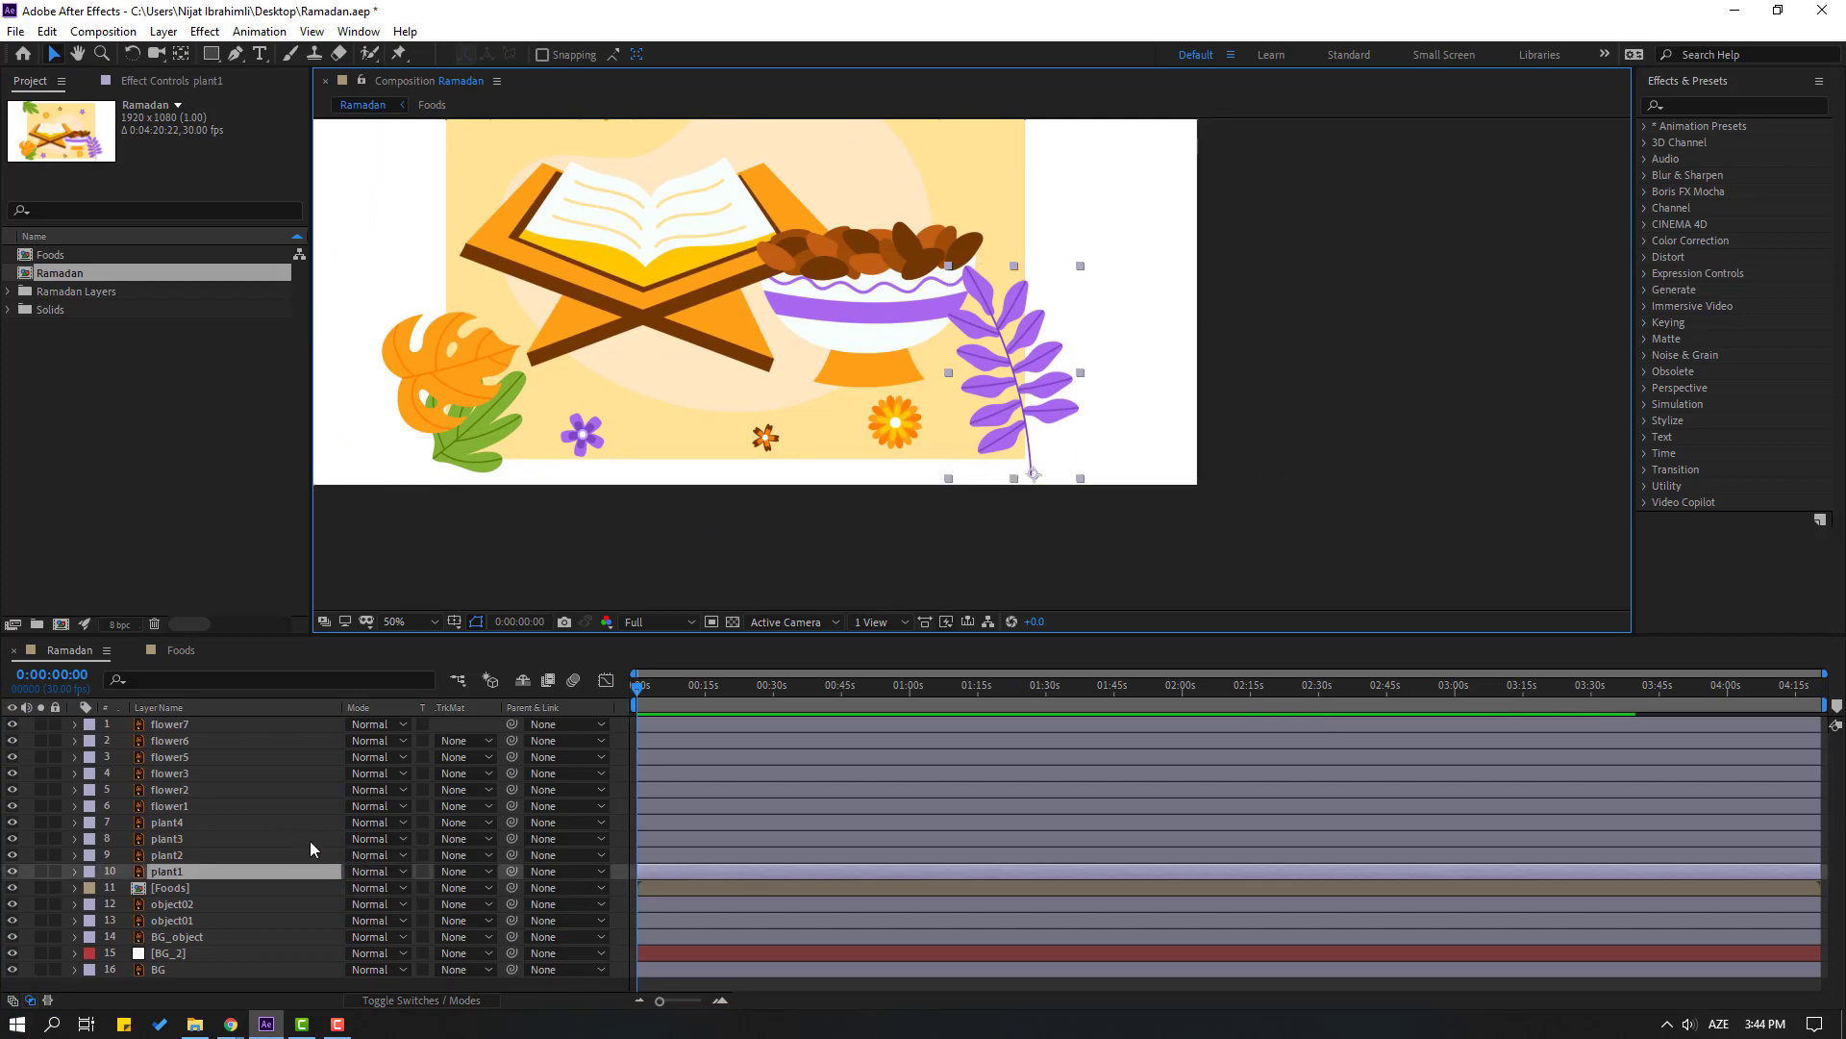
{"action": "key", "text": "r"}
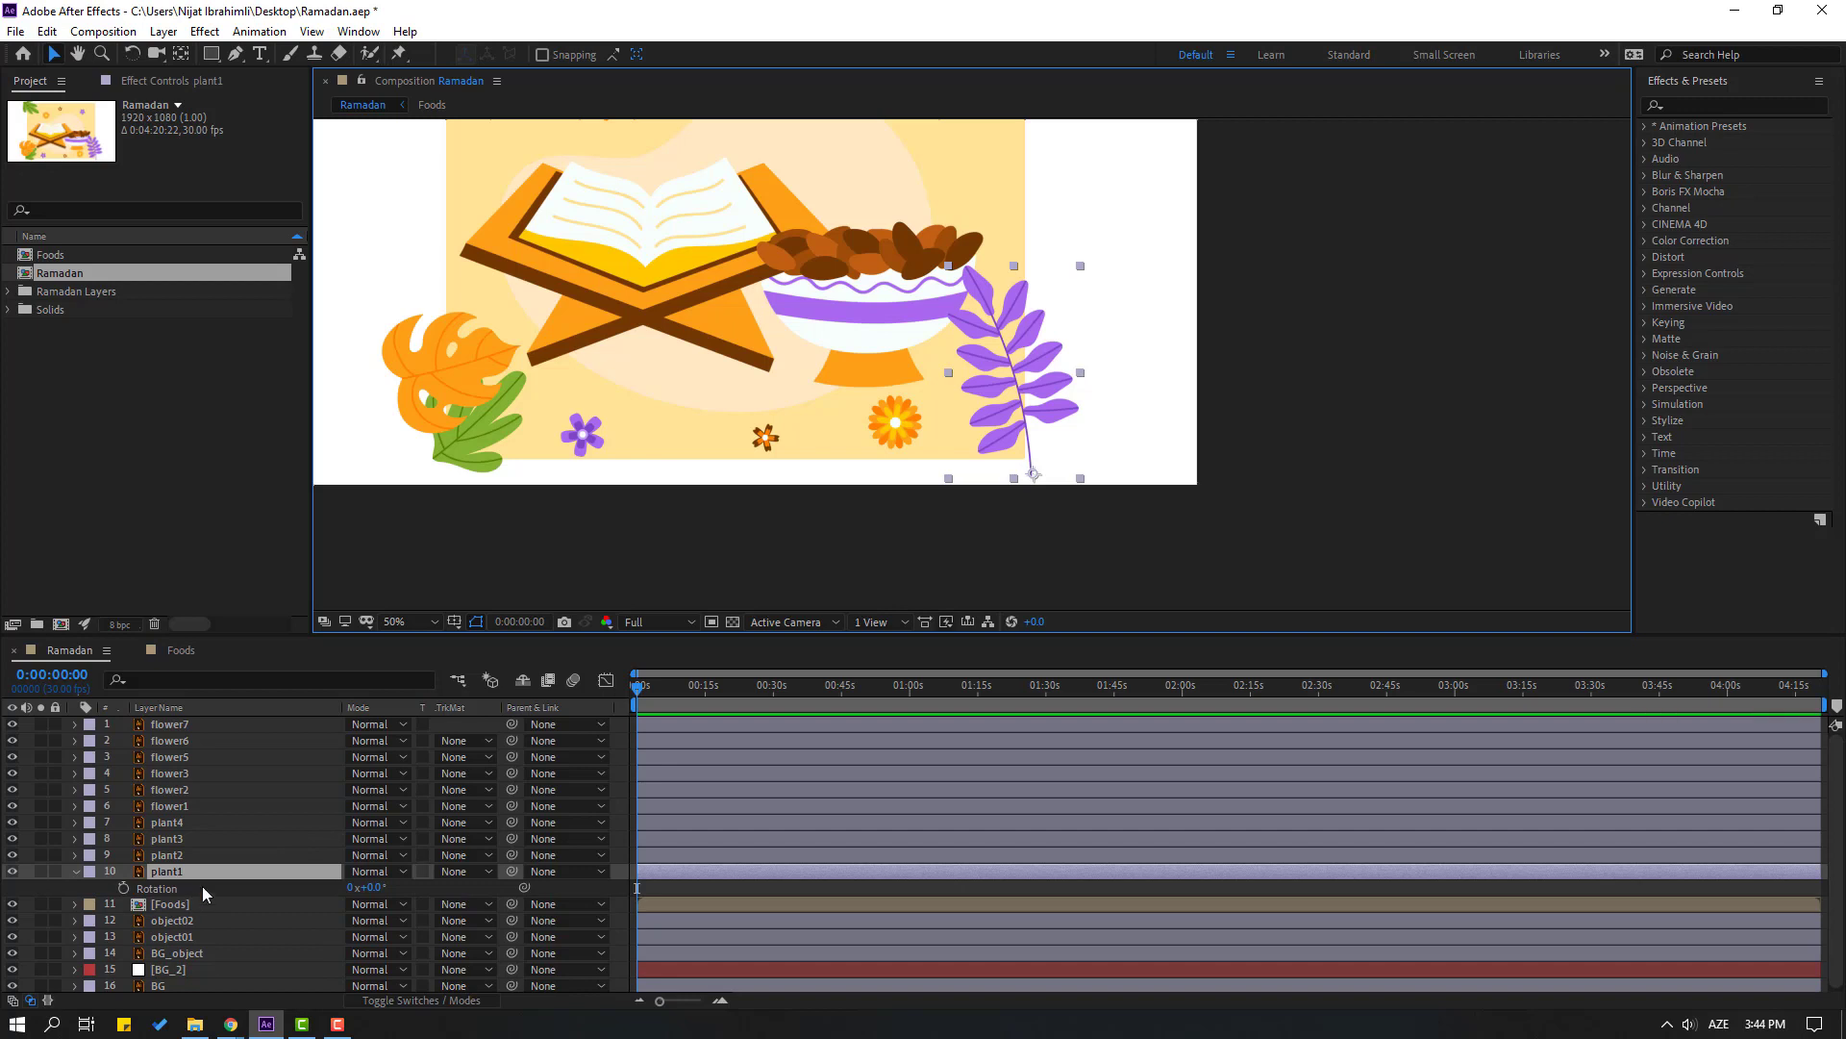
{"action": "left_click", "coordinate": [122, 887], "text": "alt"}
{"action": "key", "text": "alt+shift"}
{"action": "type", "text": "wiggle"}
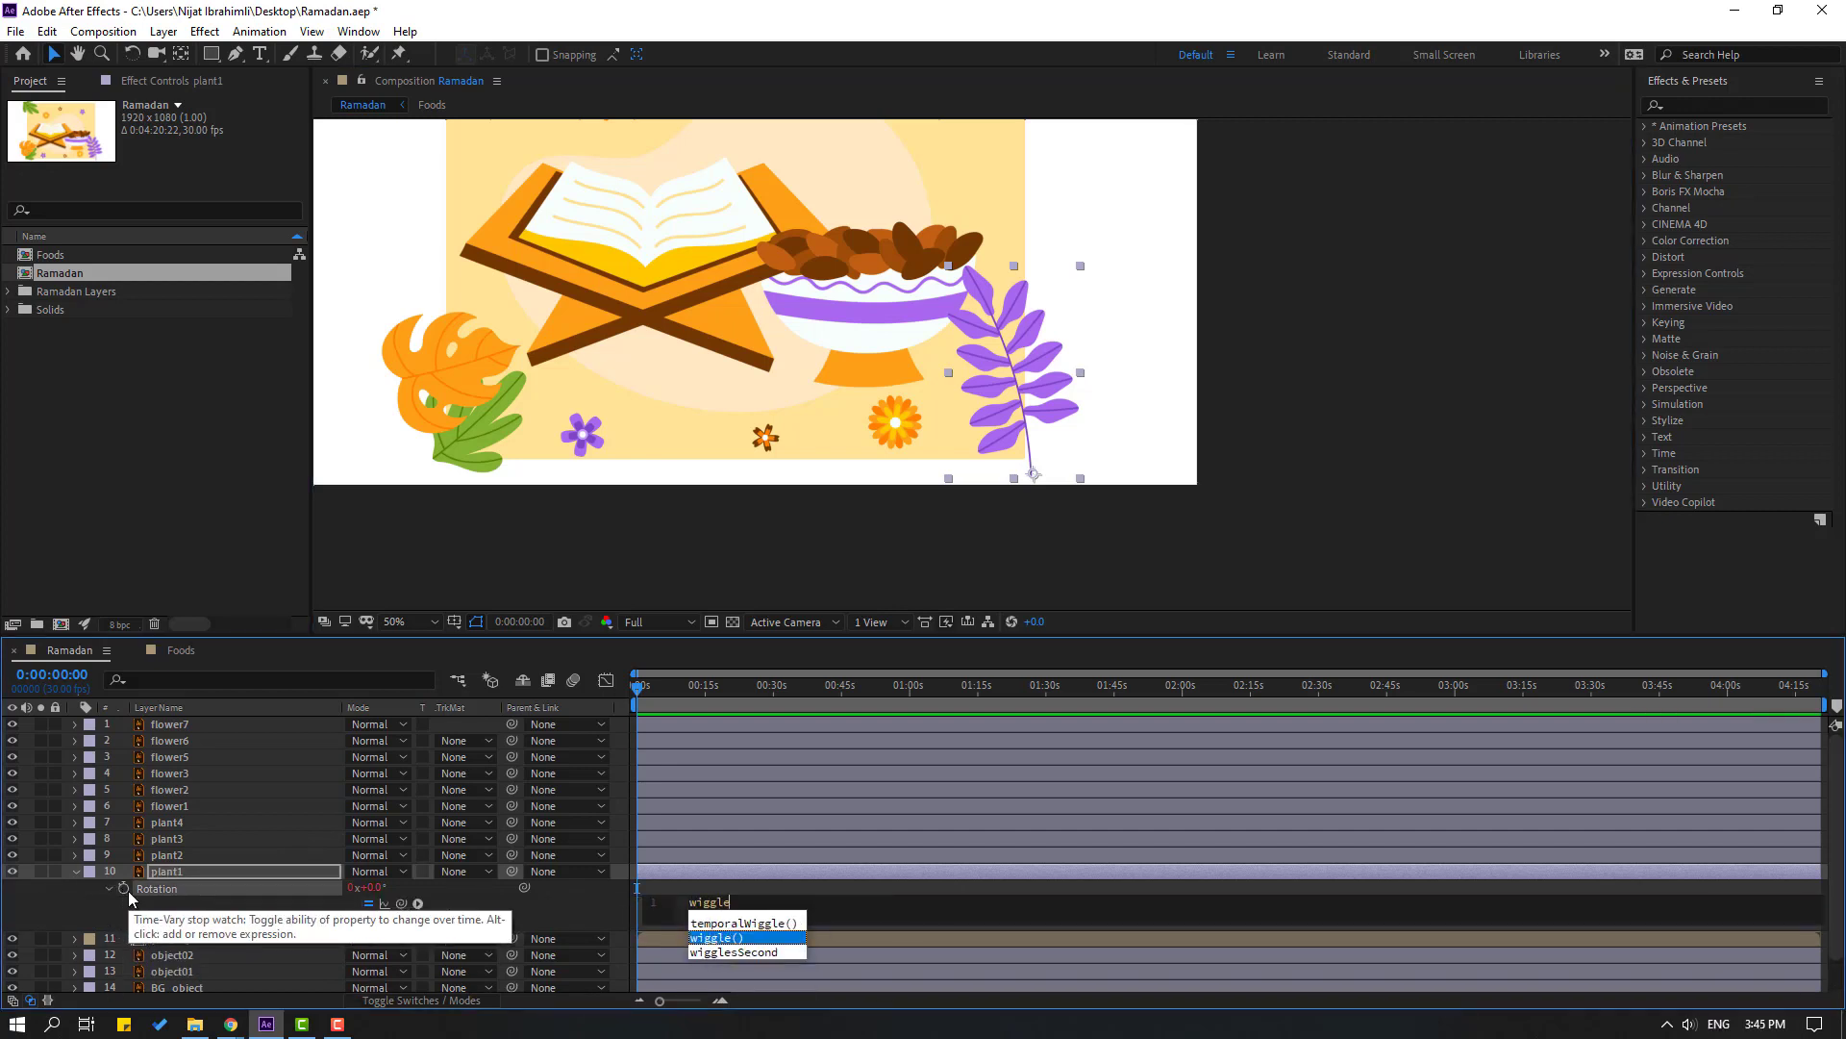
{"action": "left_click", "coordinate": [712, 939]}
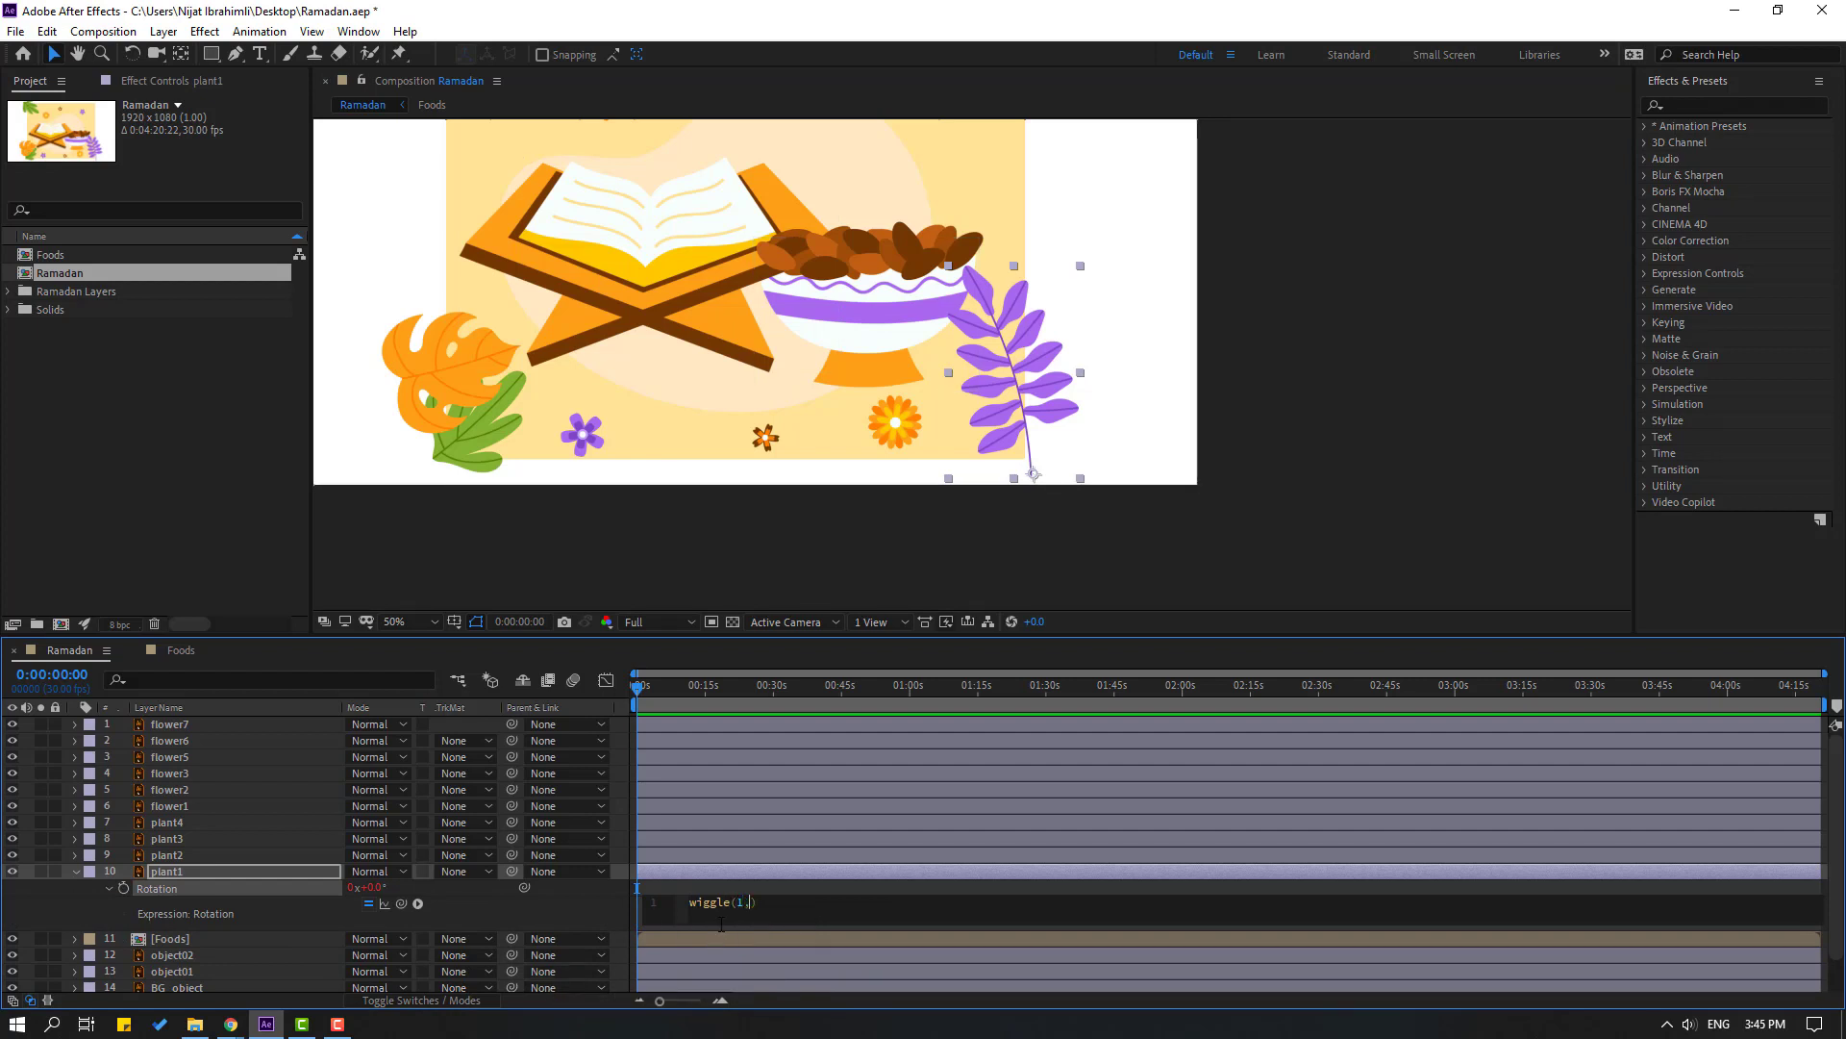
{"action": "left_click", "coordinate": [1144, 887]}
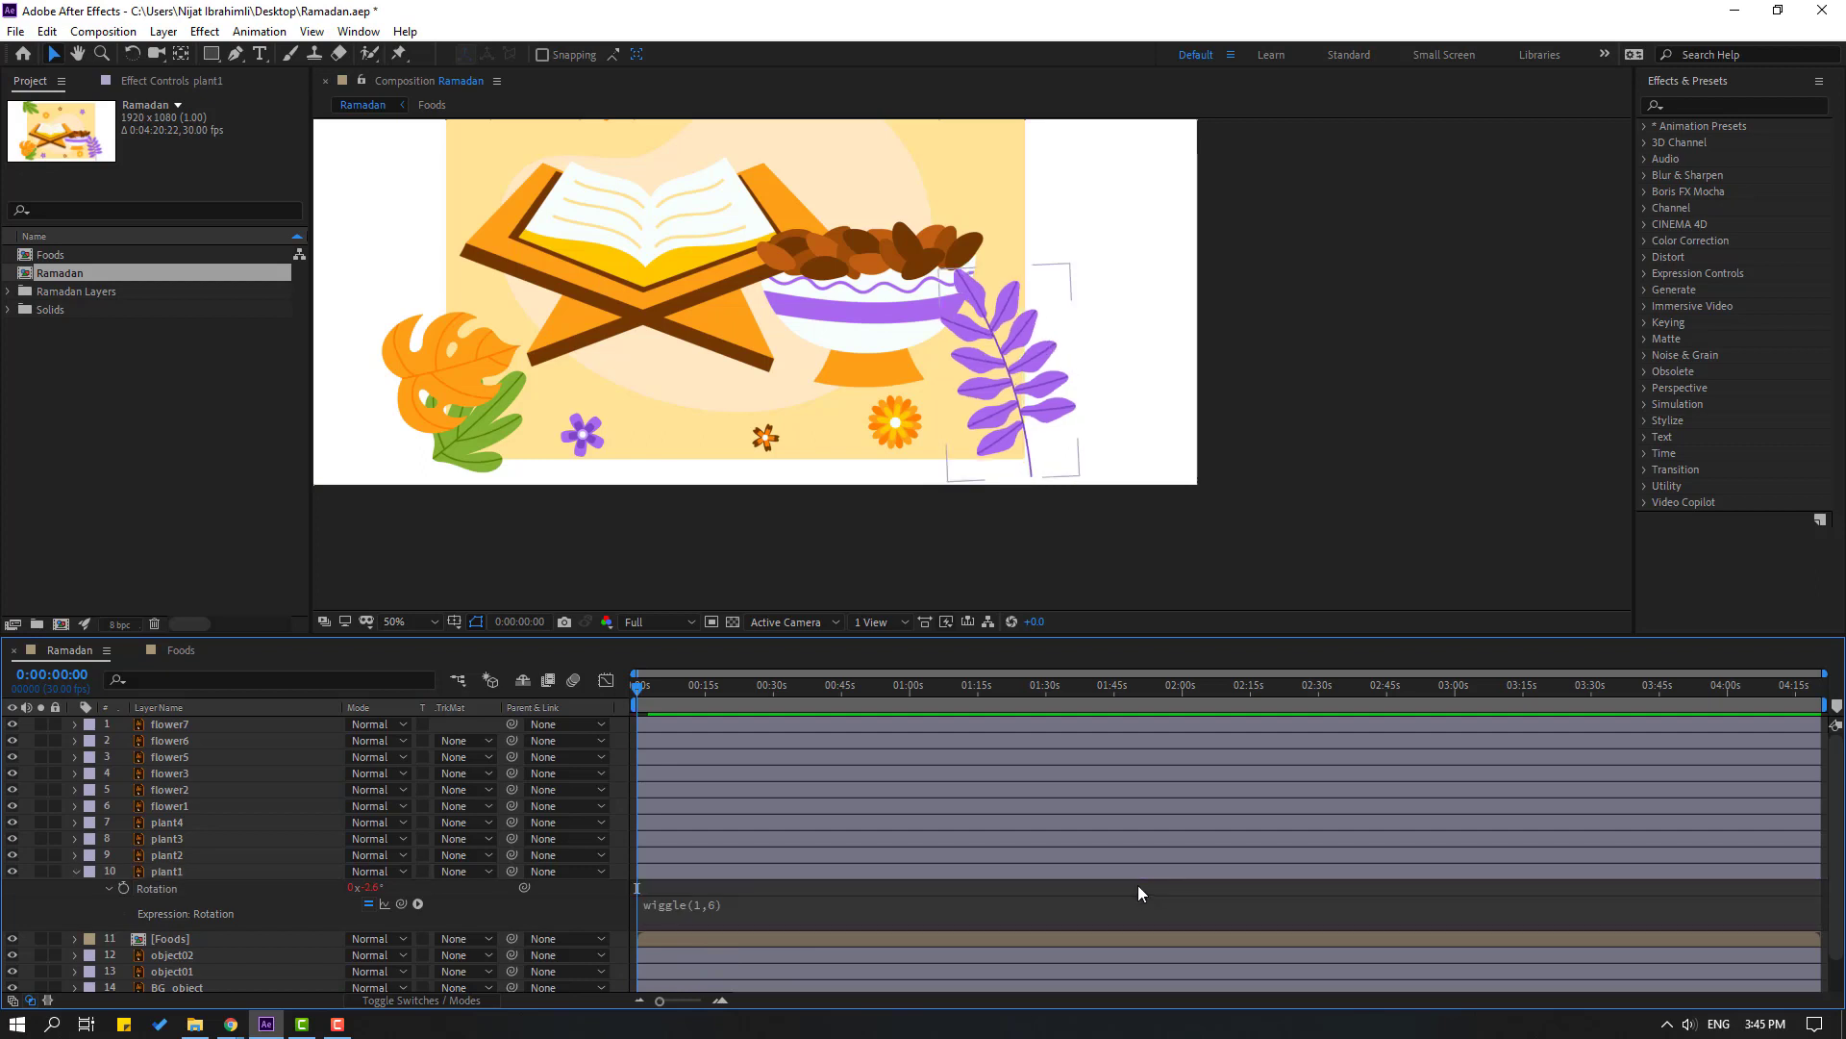
{"action": "key", "text": "space"}
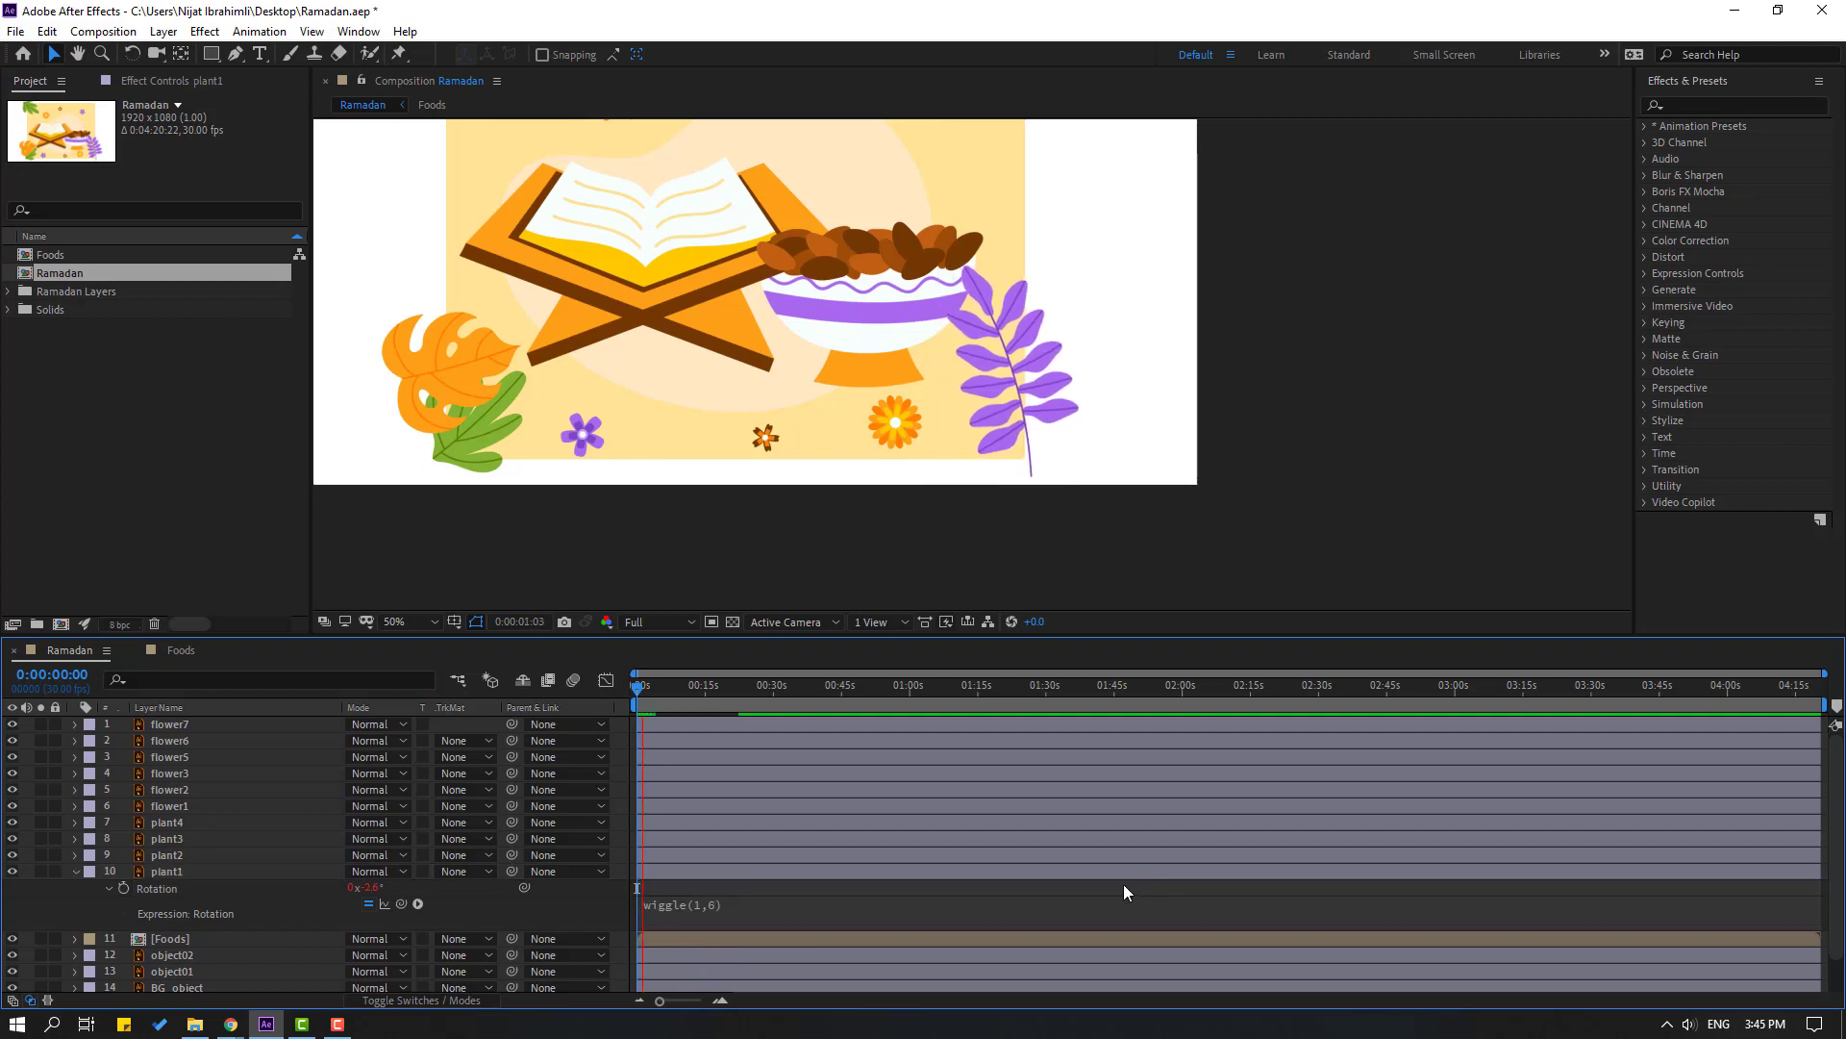
{"action": "left_click", "coordinate": [840, 684]}
Copy the wiggle(1,6) expression from plant1's Rotation and collapse the layer's properties
{"action": "left_click", "coordinate": [694, 915]}
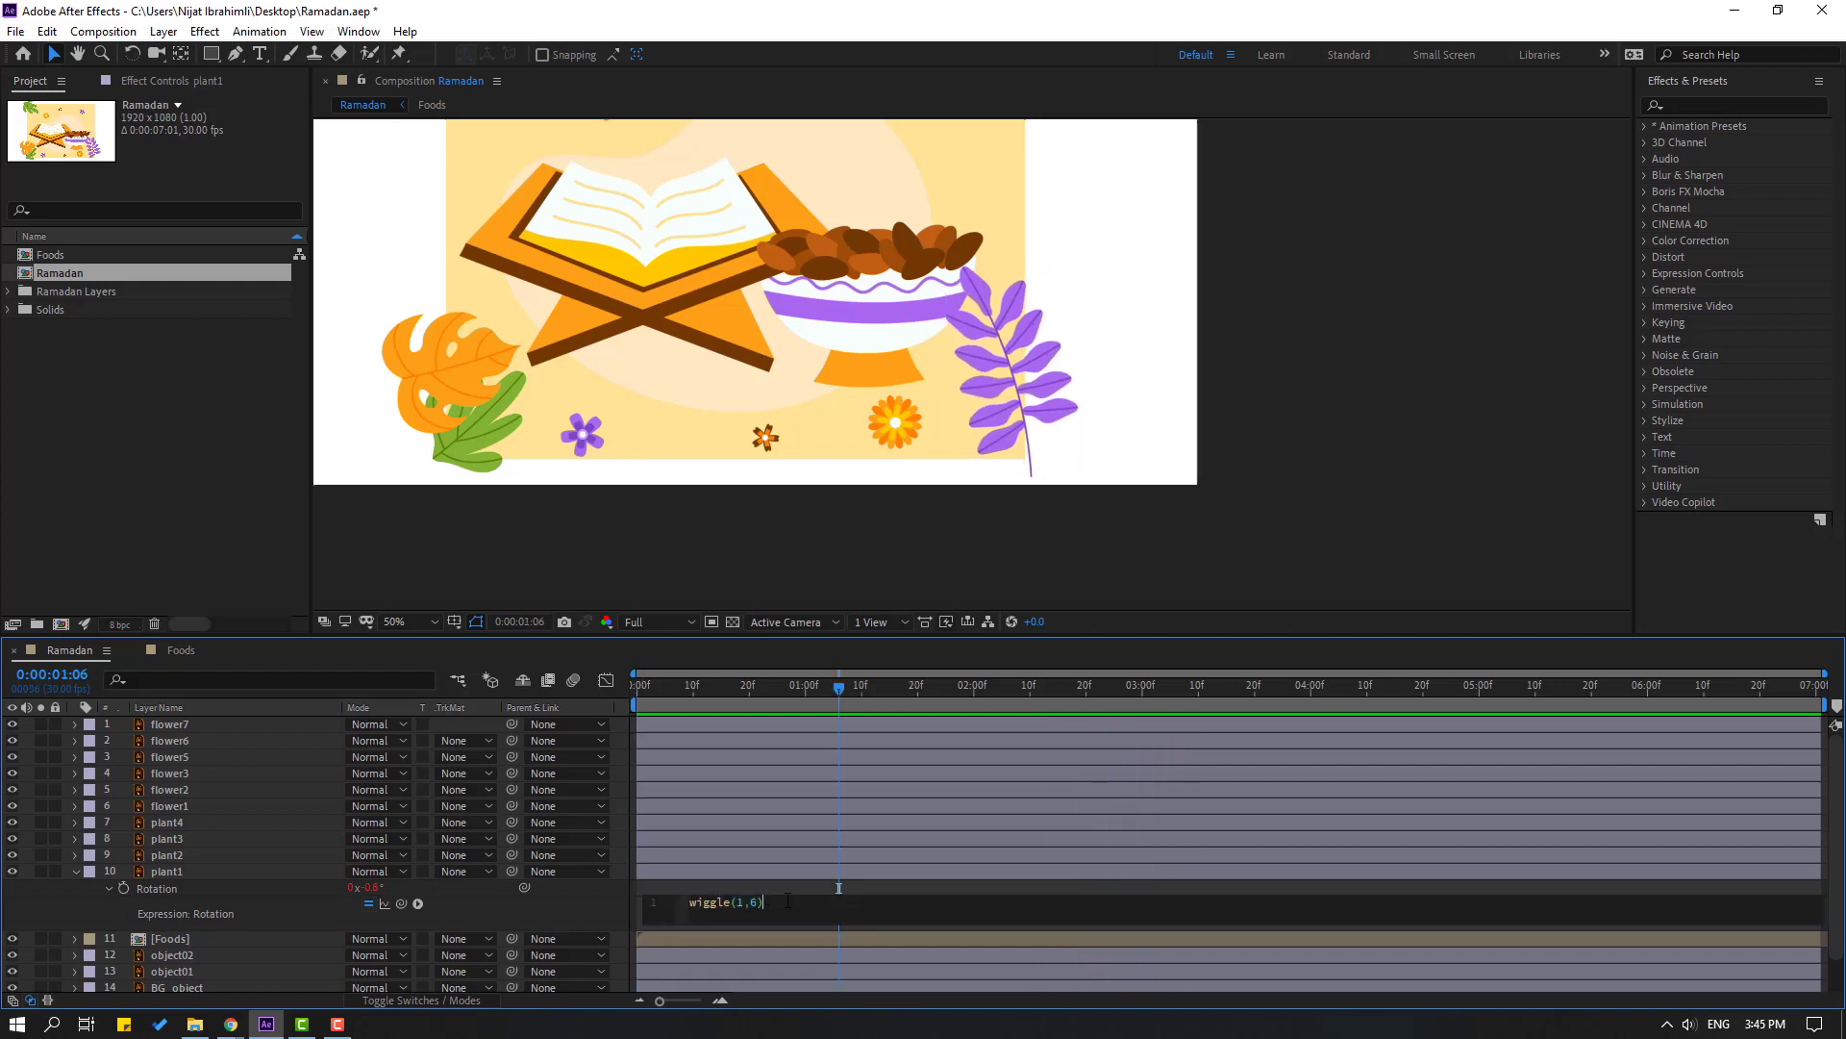
{"action": "left_click", "coordinate": [488, 885]}
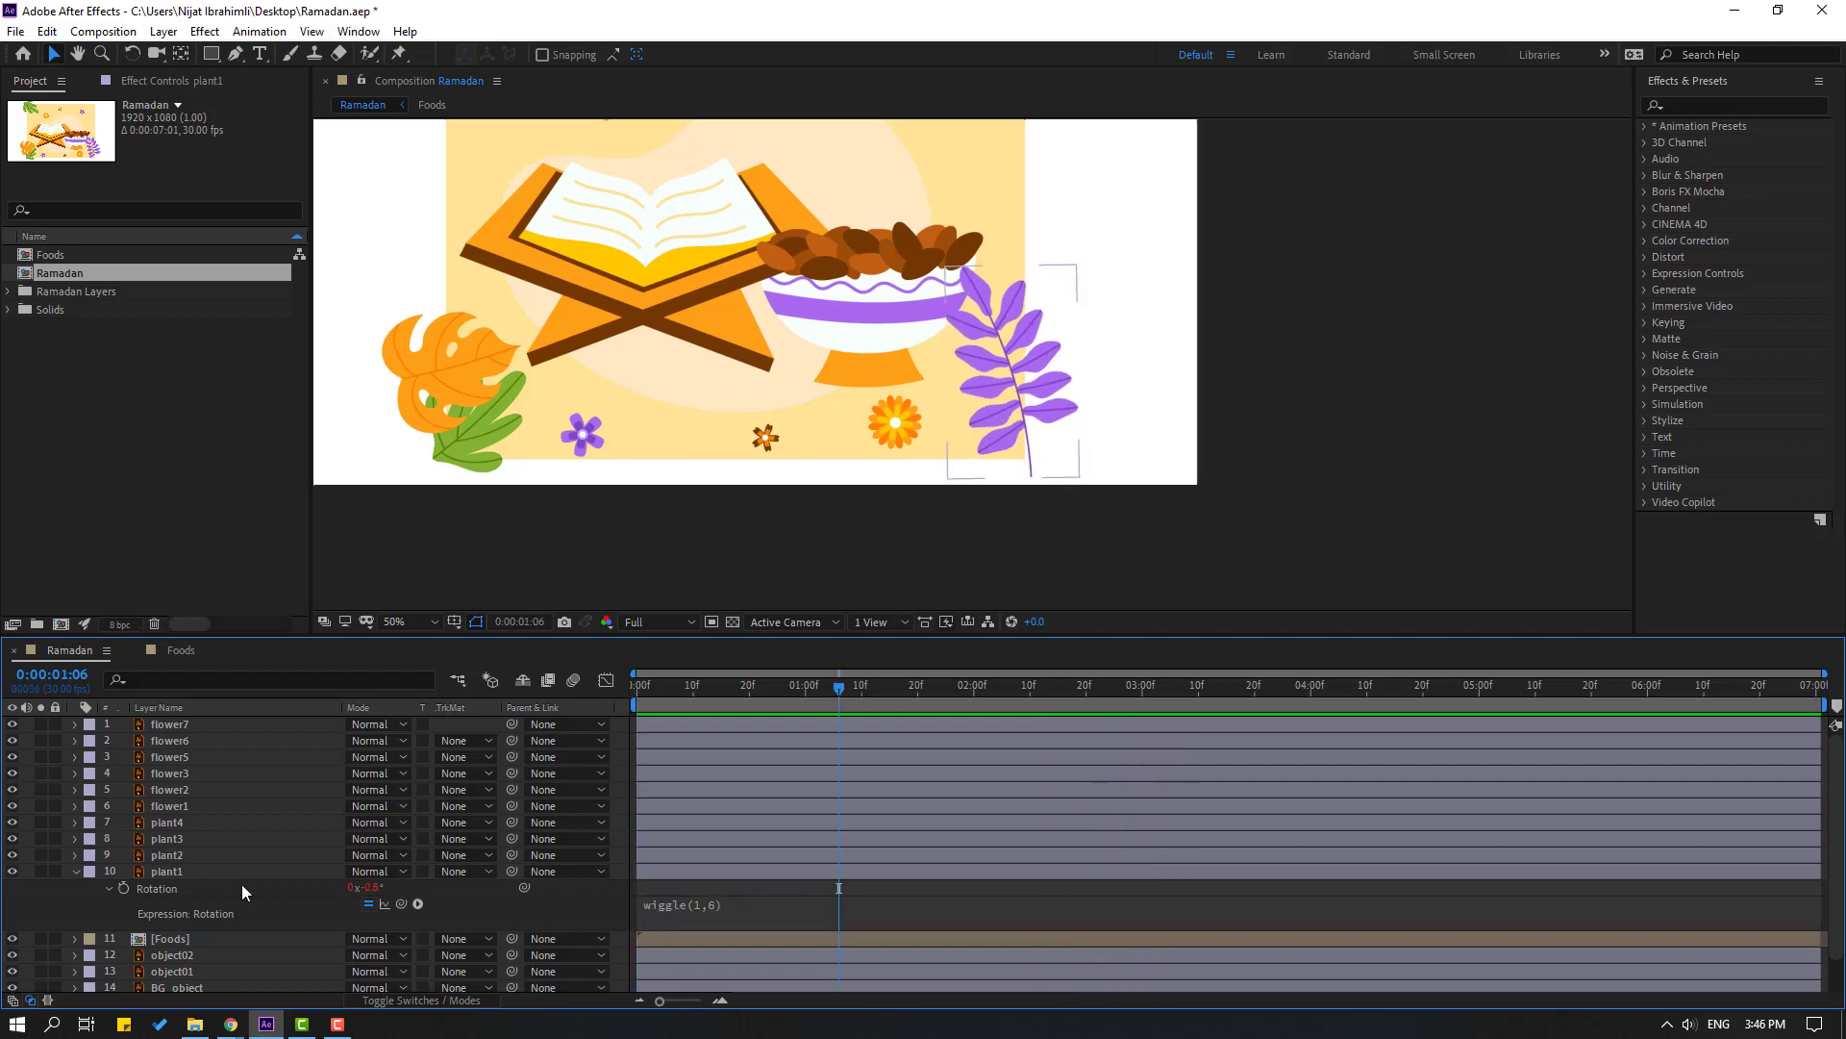
{"action": "left_click", "coordinate": [75, 871]}
Return to the first frame and add the expression wiggle(1,6) to the Rotation of the upper green leaf (plant3)
{"action": "scroll", "coordinate": [463, 354], "scroll_direction": "up", "scroll_amount": 5}
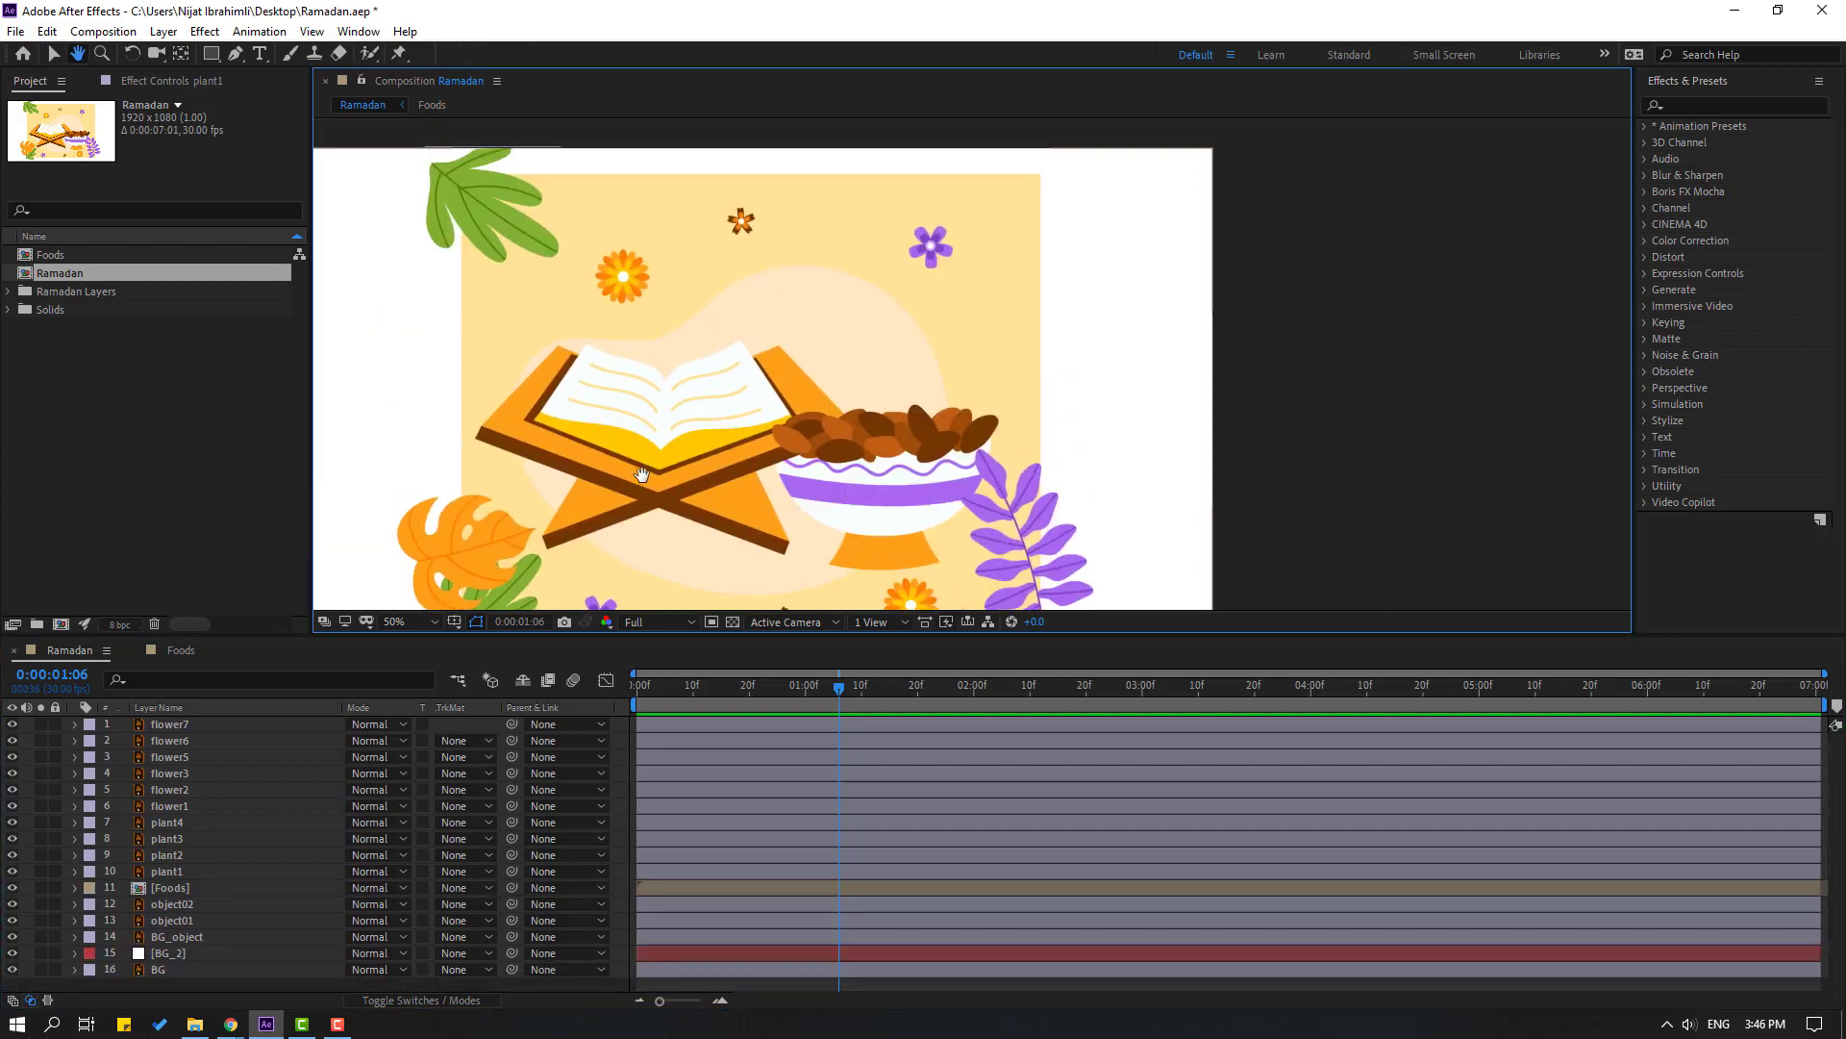
{"action": "left_click", "coordinate": [454, 238]}
{"action": "left_click_drag", "start_coordinate": [804, 695], "coordinate": [570, 704]}
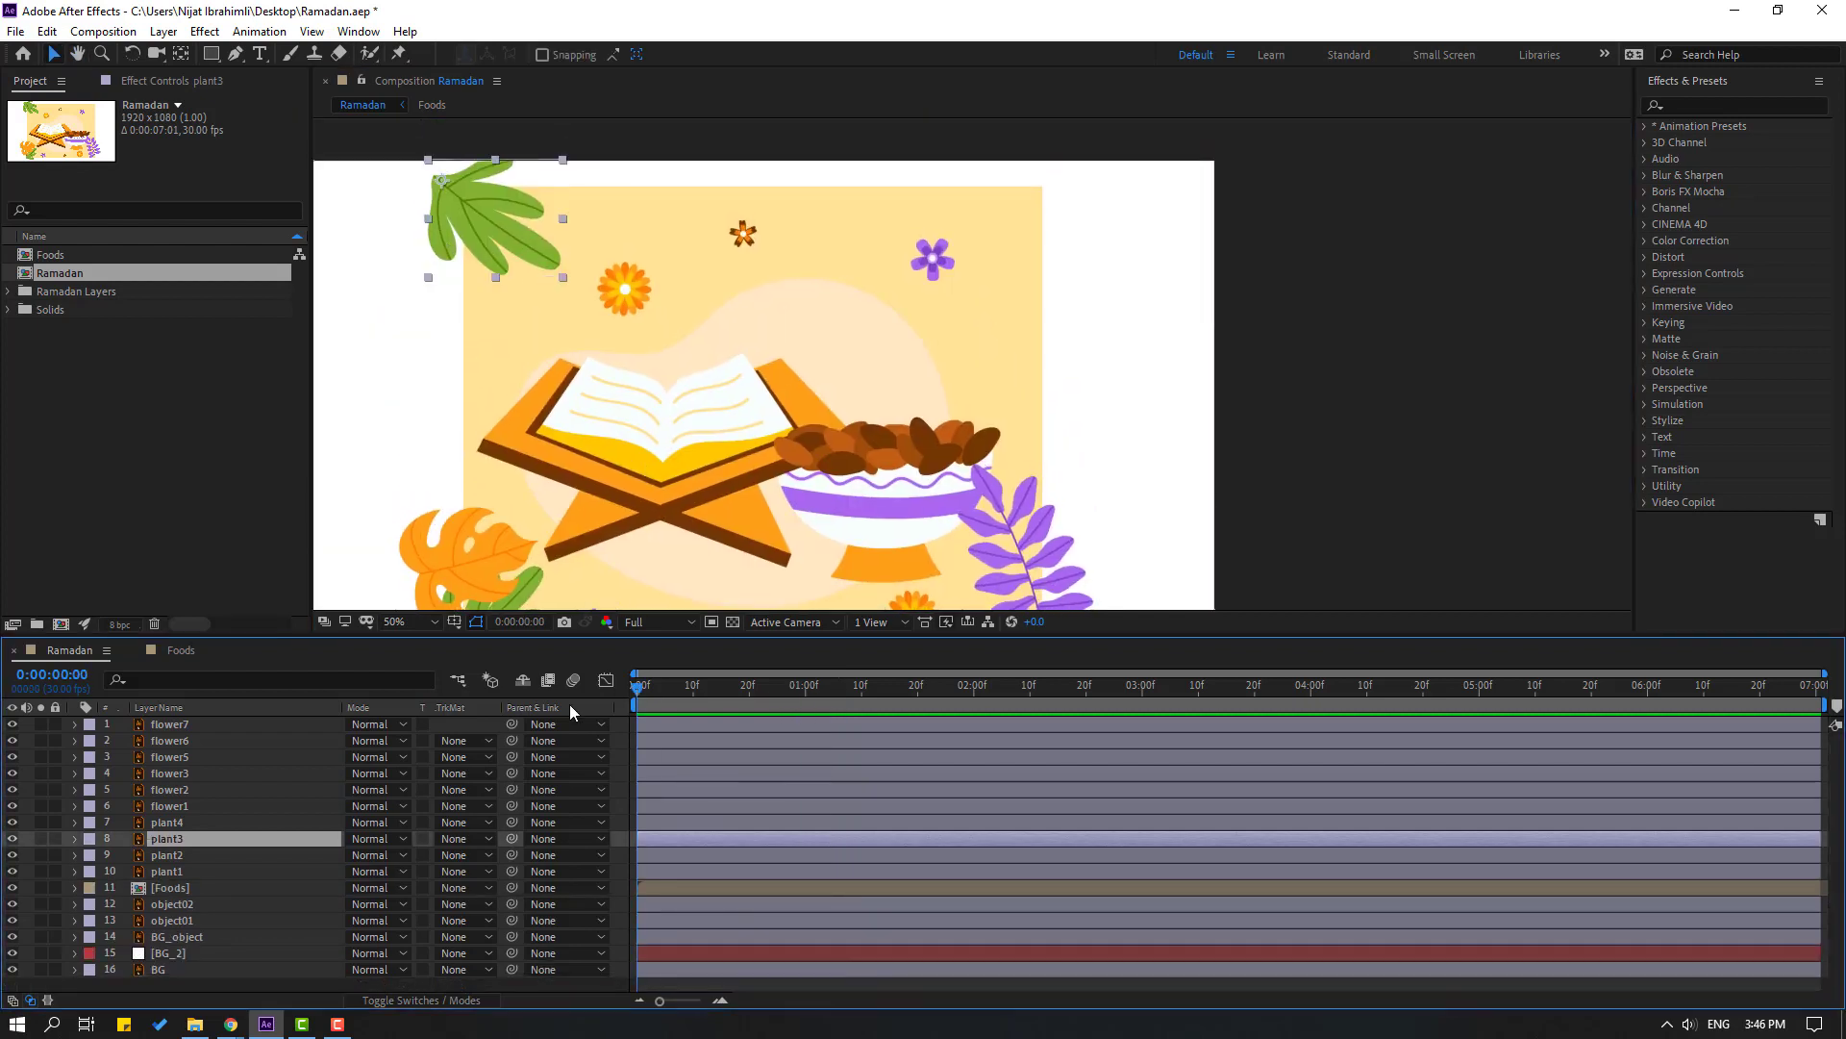
{"action": "key", "text": "r"}
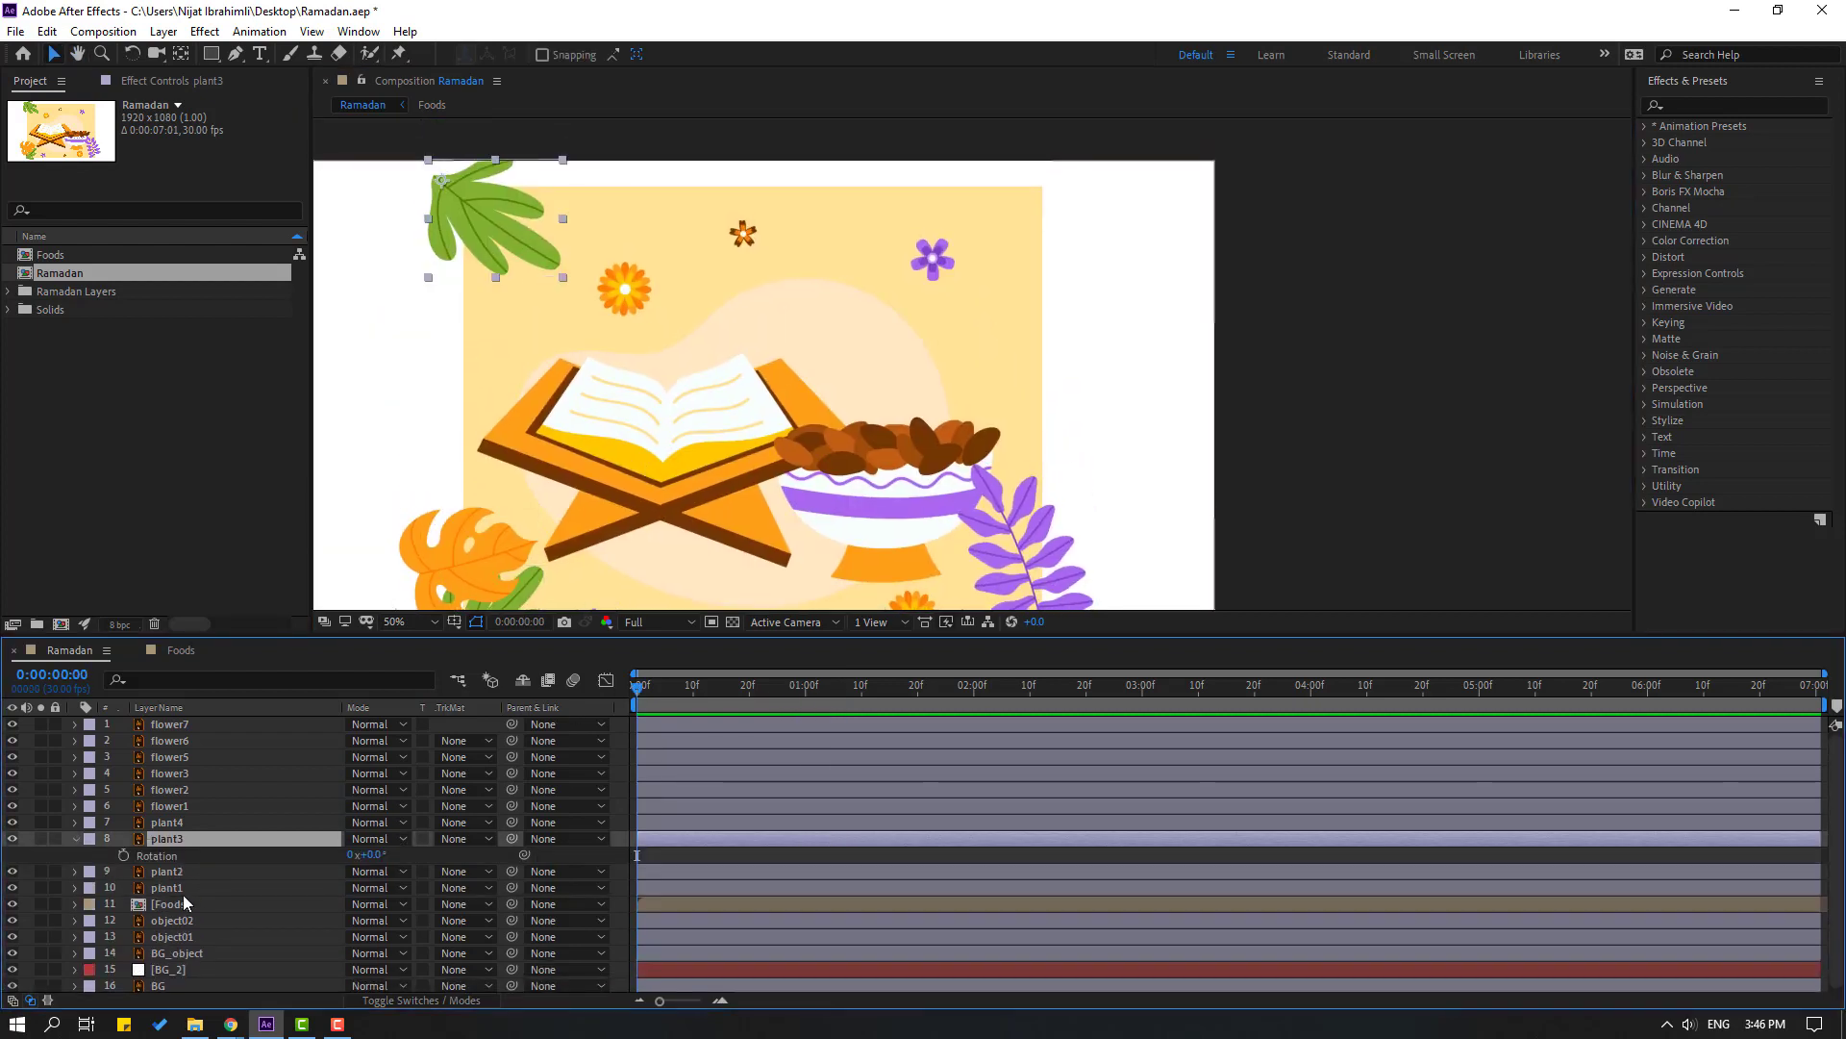
{"action": "left_click", "coordinate": [123, 854], "text": "alt"}
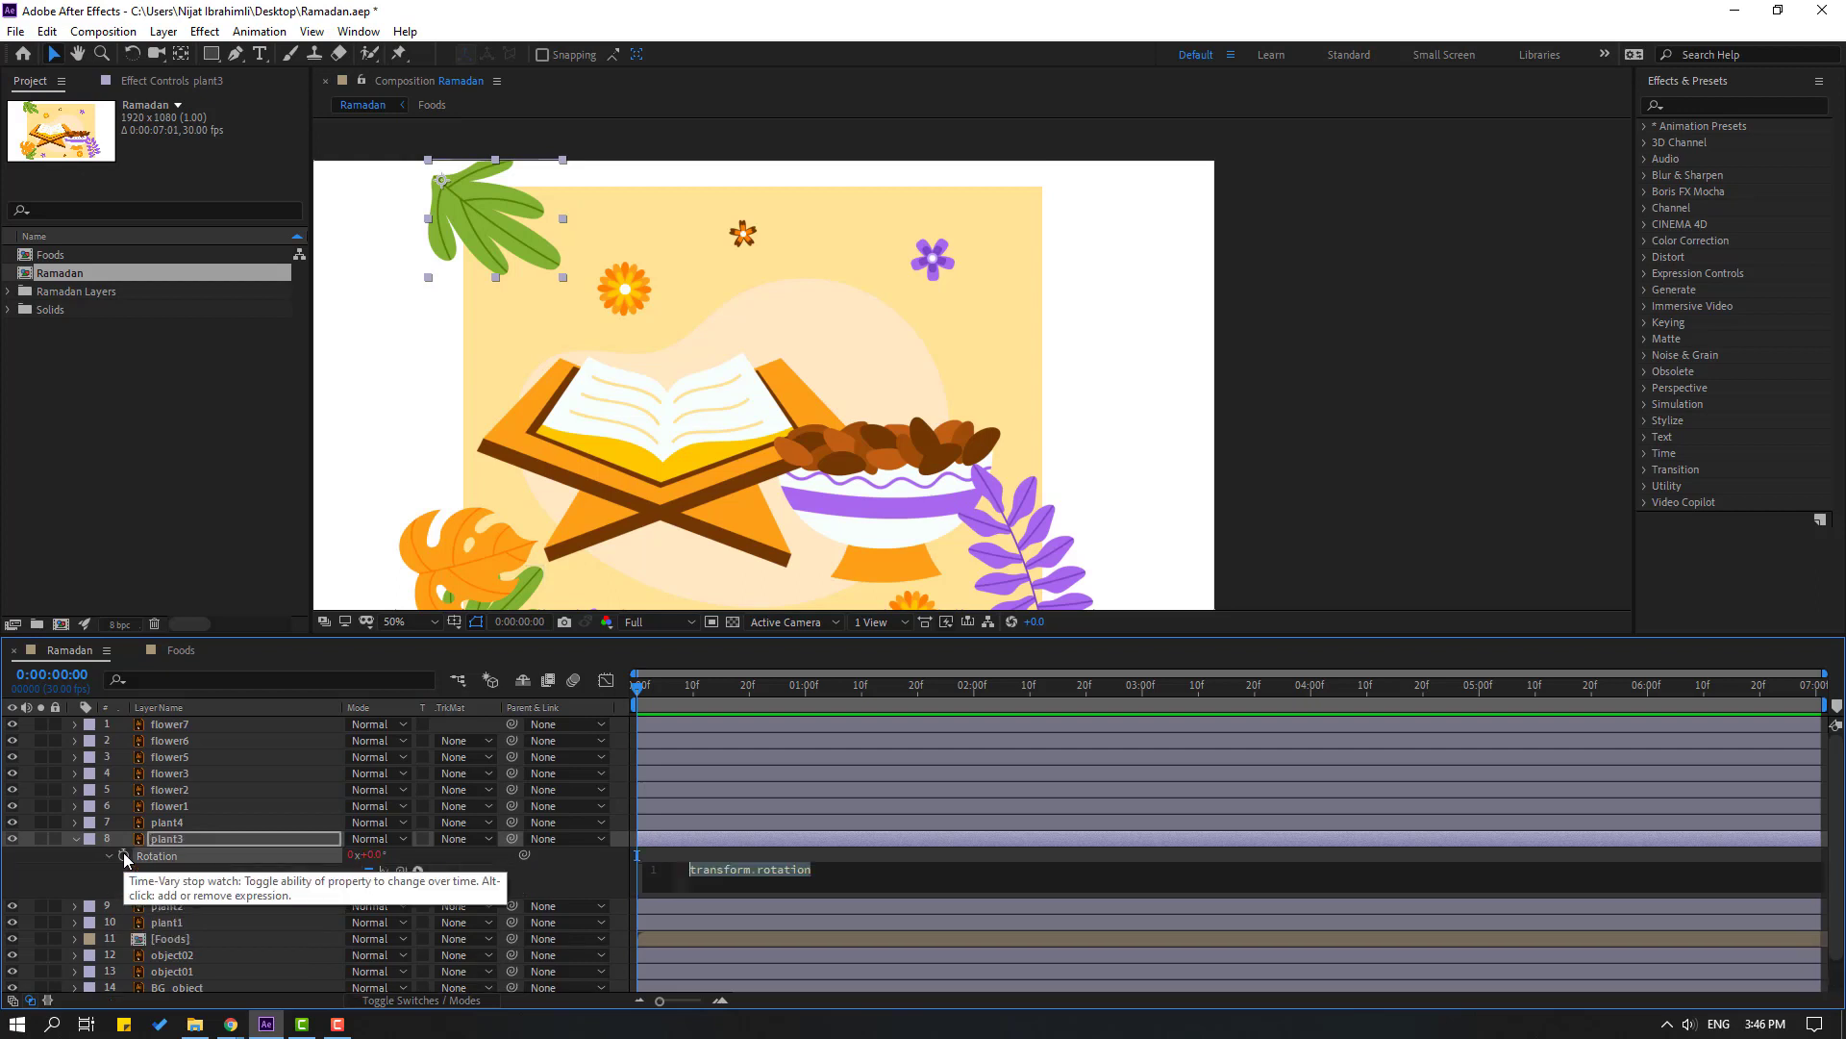
{"action": "type", "text": "wiggle(1,6)"}
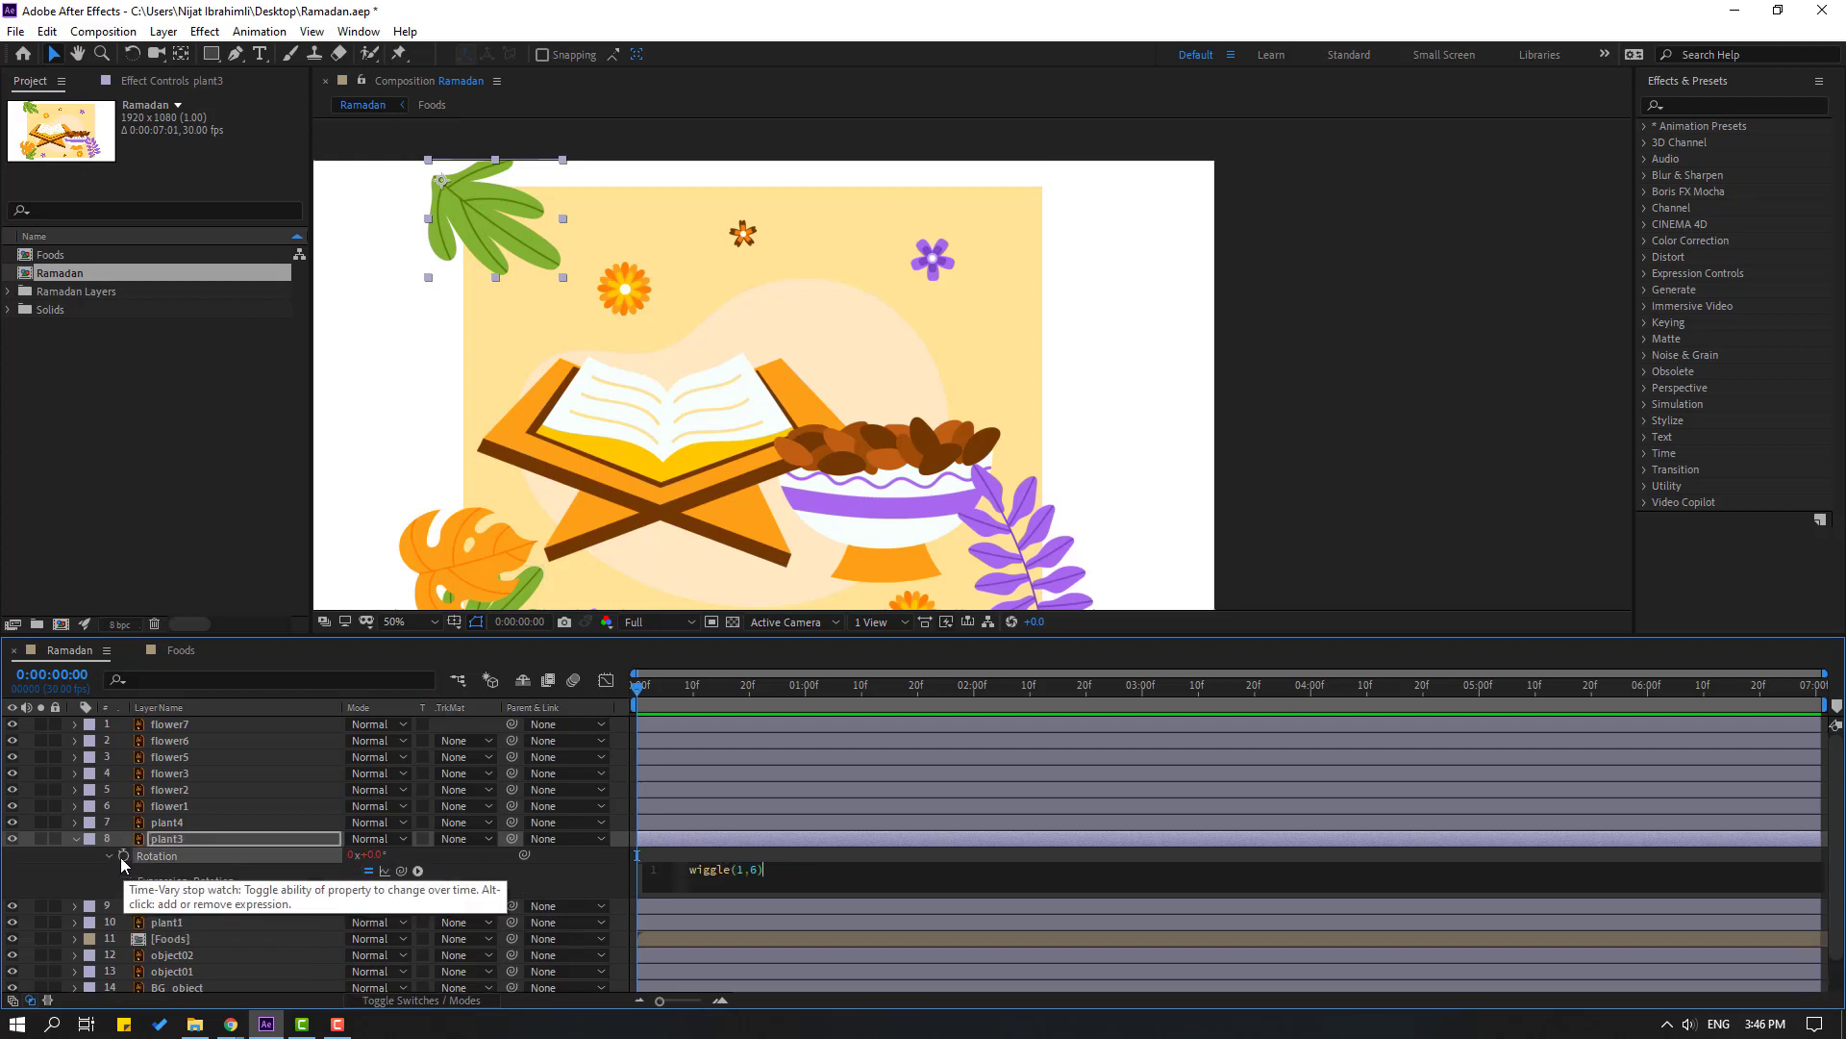
{"action": "left_click", "coordinate": [909, 851]}
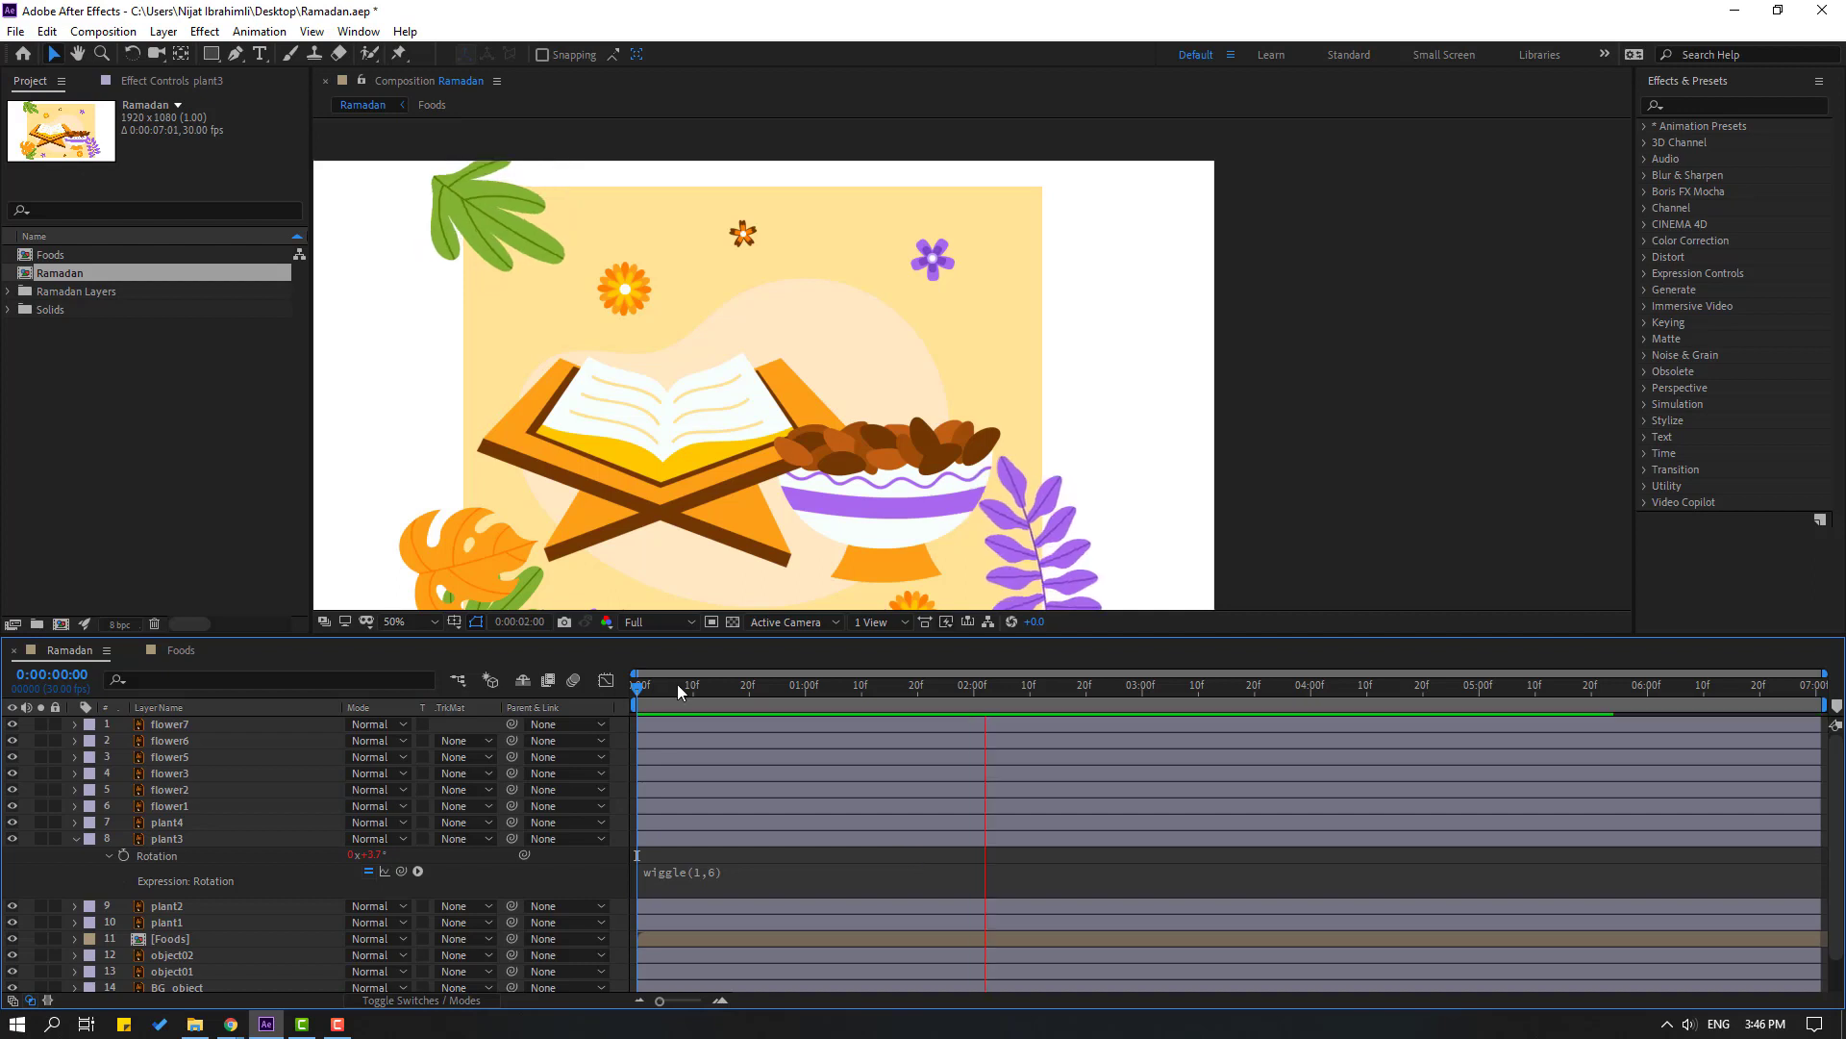
Move the orange leaf (plant4) up beside the book stand and add the expression wiggle(1,6) to its Rotation
{"action": "left_click", "coordinate": [448, 498]}
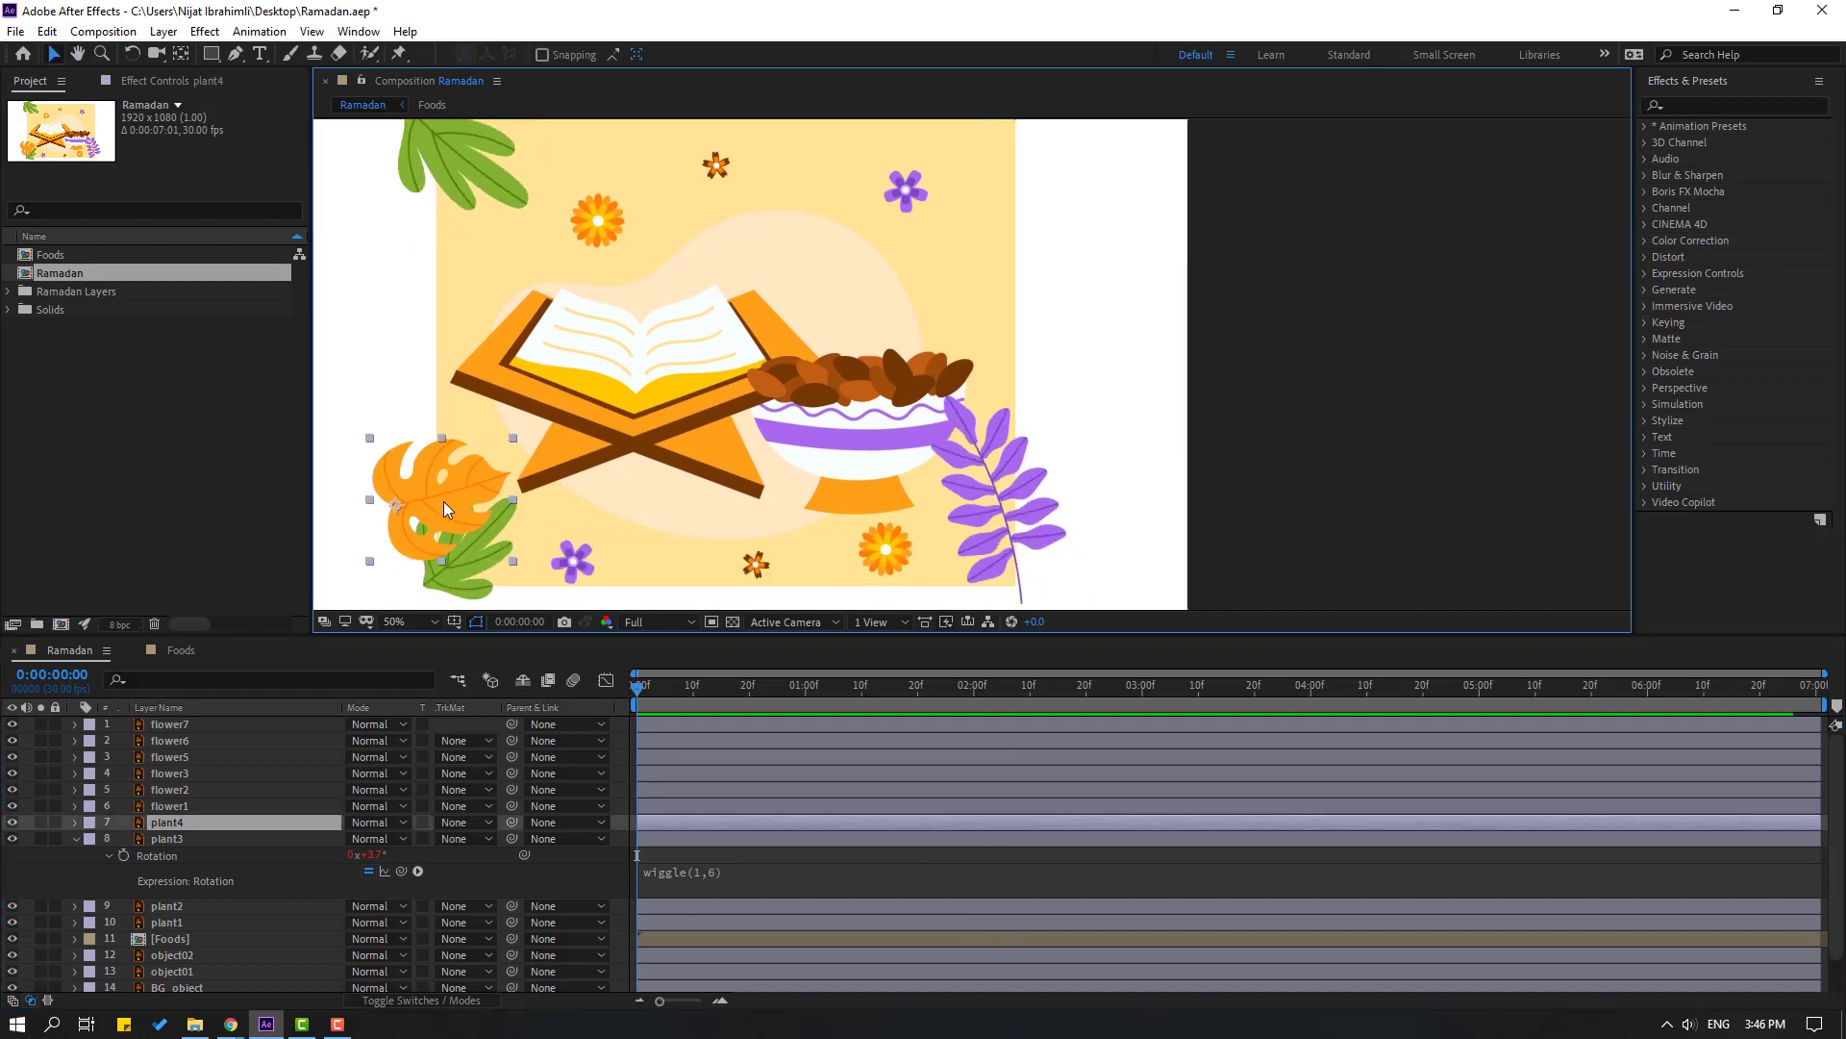
{"action": "key", "text": "r"}
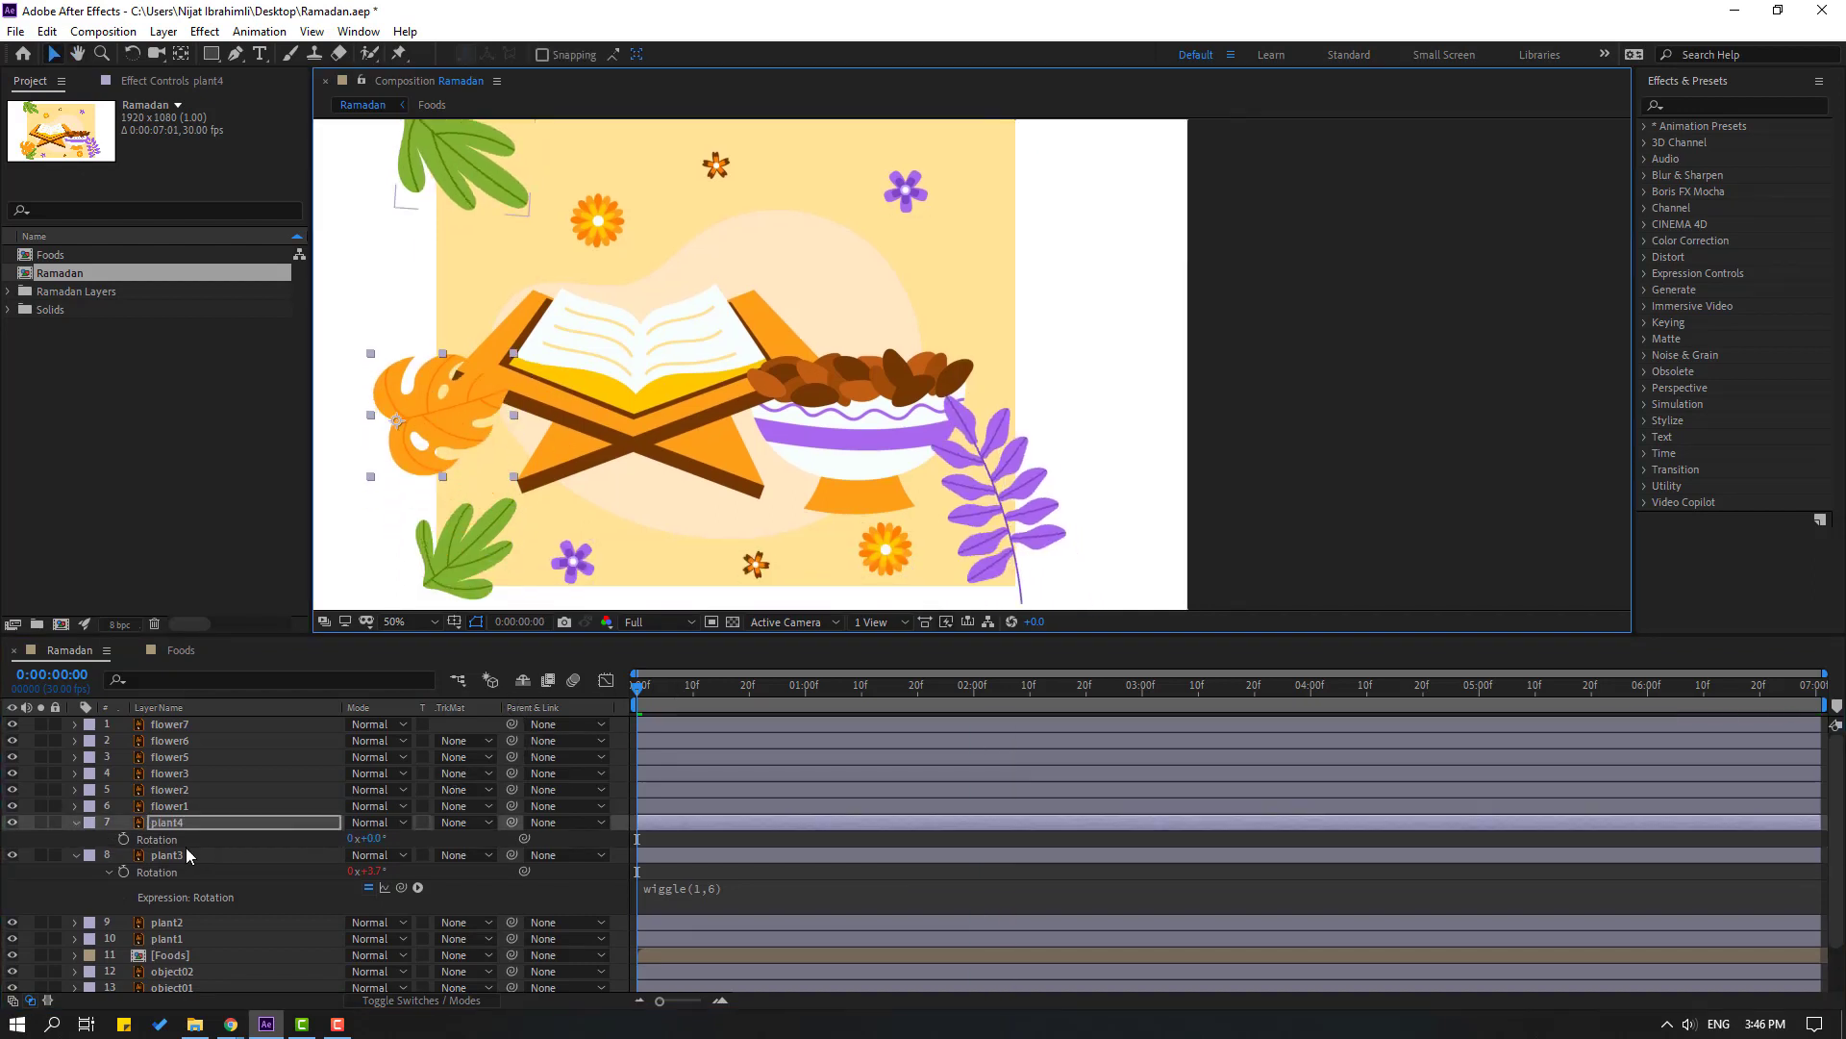
{"action": "left_click", "coordinate": [123, 839], "text": "alt"}
{"action": "type", "text": "wiggle(1,6)"}
{"action": "left_click", "coordinate": [707, 838]}
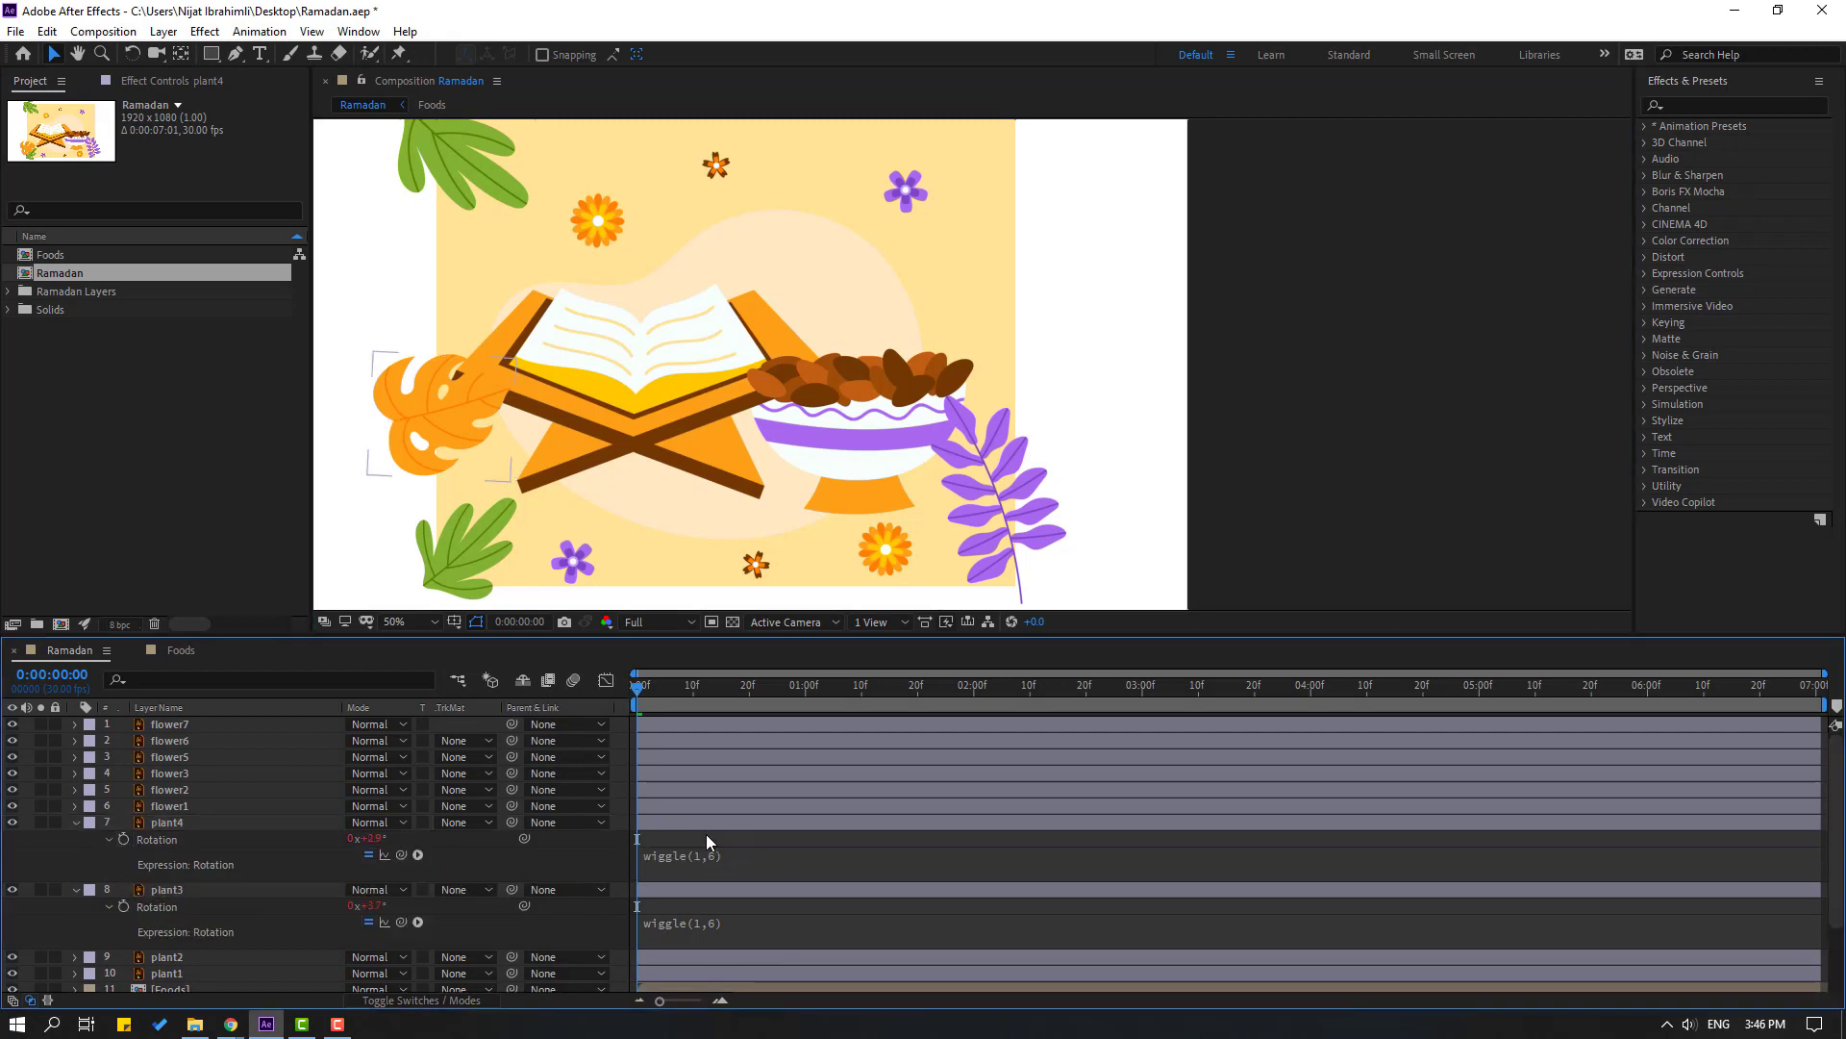
{"action": "left_click", "coordinate": [75, 822]}
{"action": "left_click", "coordinate": [75, 839]}
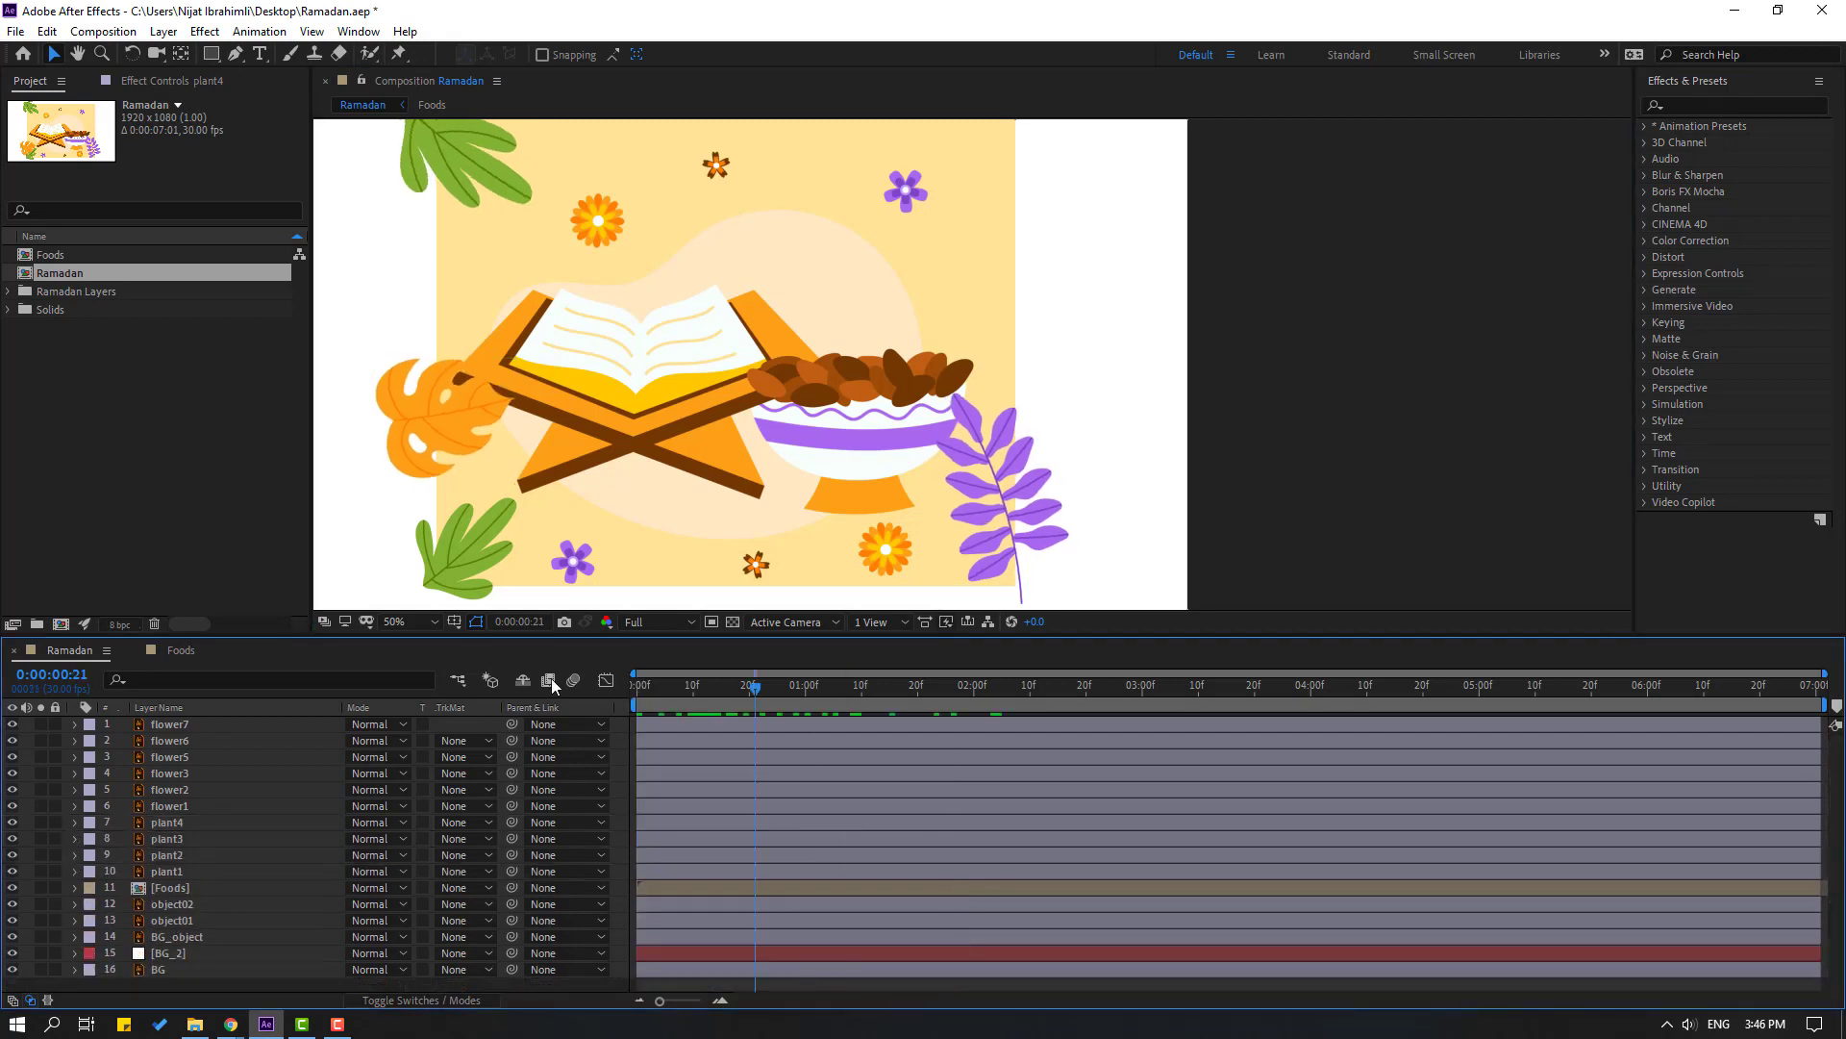
Return to the first frame, add the expression wiggle(1,6) to the Rotation of the lower green leaf (plant2), and preview the motion
{"action": "left_click_drag", "start_coordinate": [750, 684], "coordinate": [548, 680]}
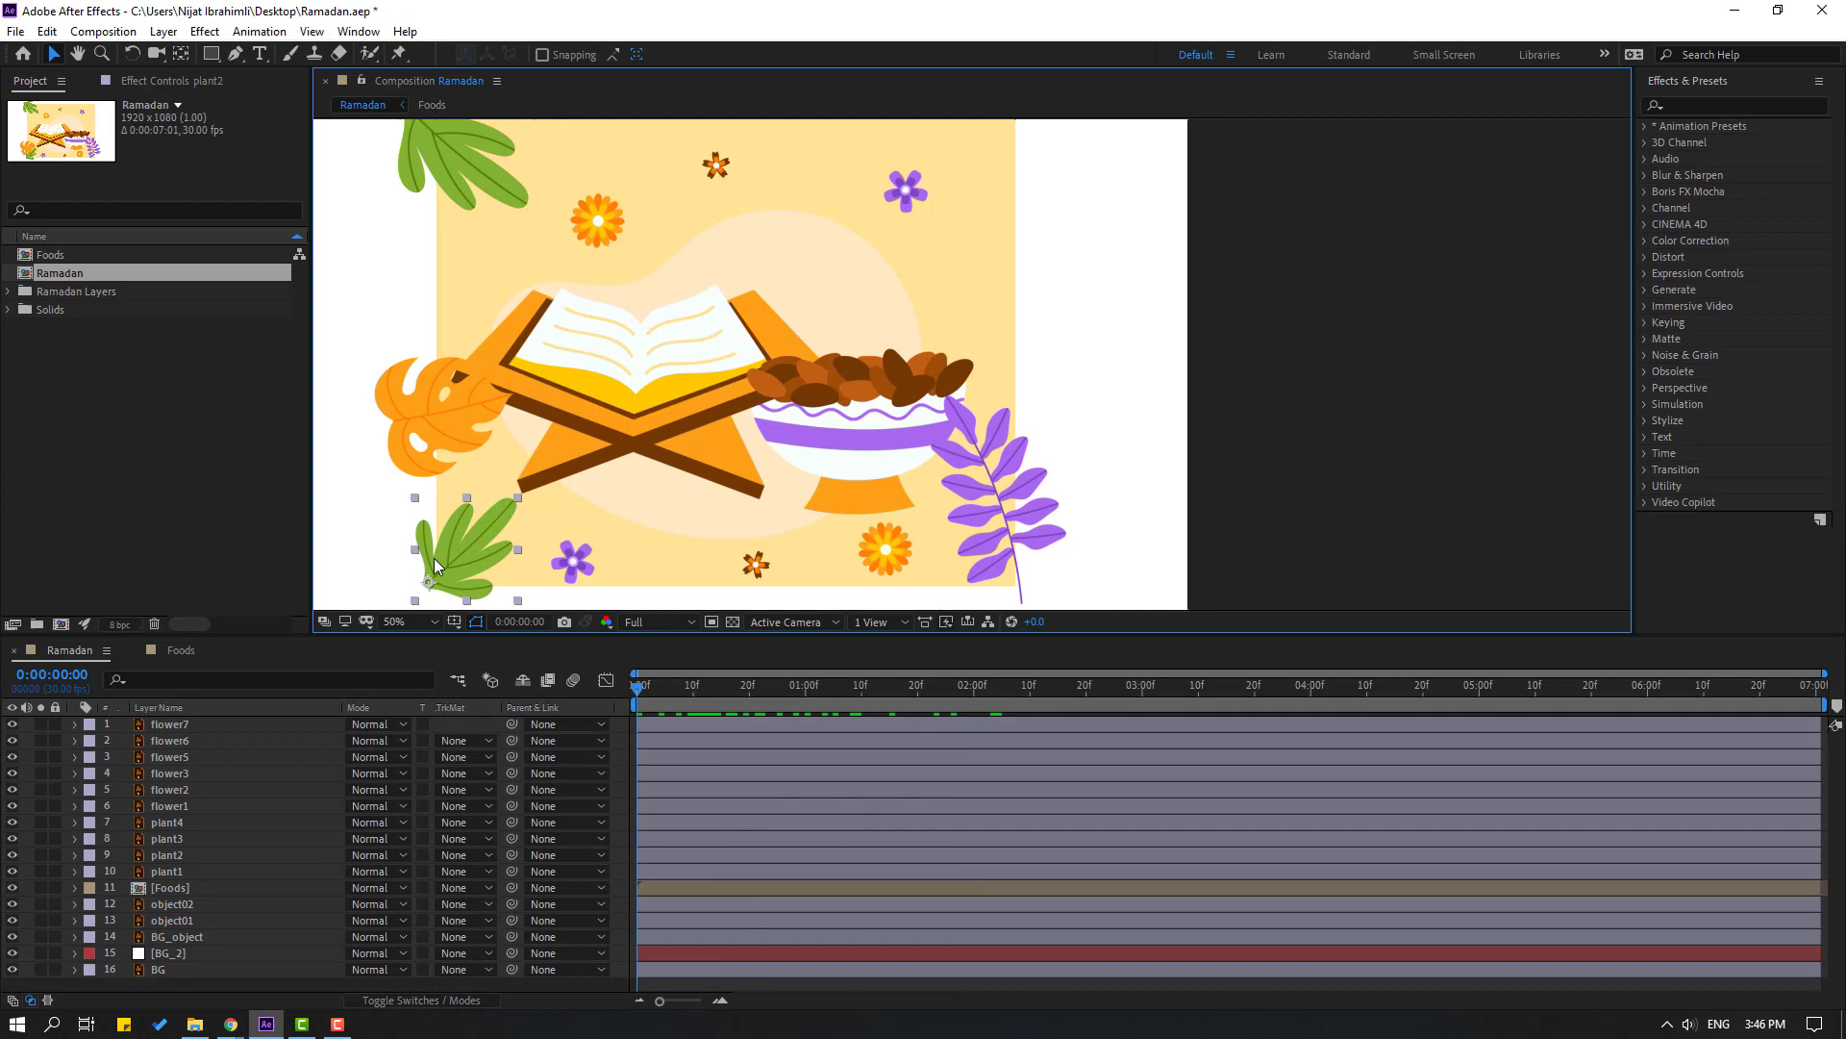
{"action": "left_click", "coordinate": [438, 566]}
{"action": "key", "text": "r"}
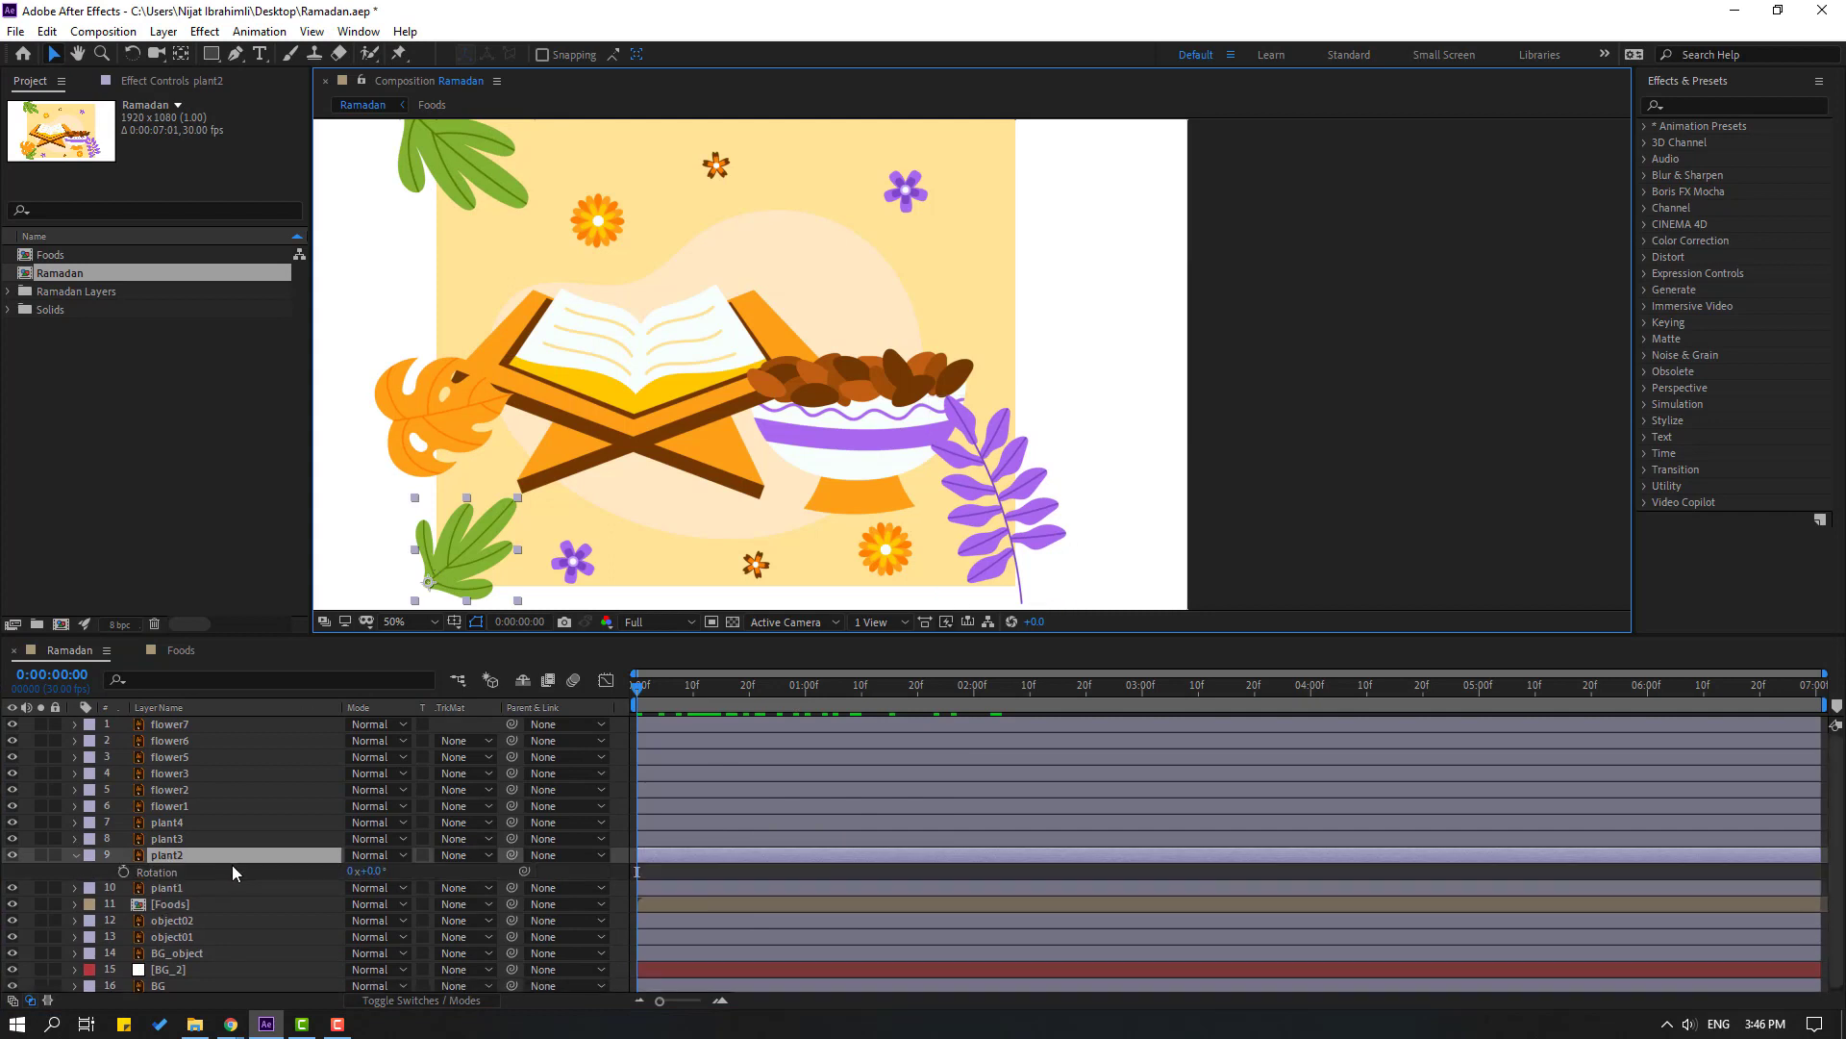
{"action": "left_click", "coordinate": [124, 873], "text": "alt"}
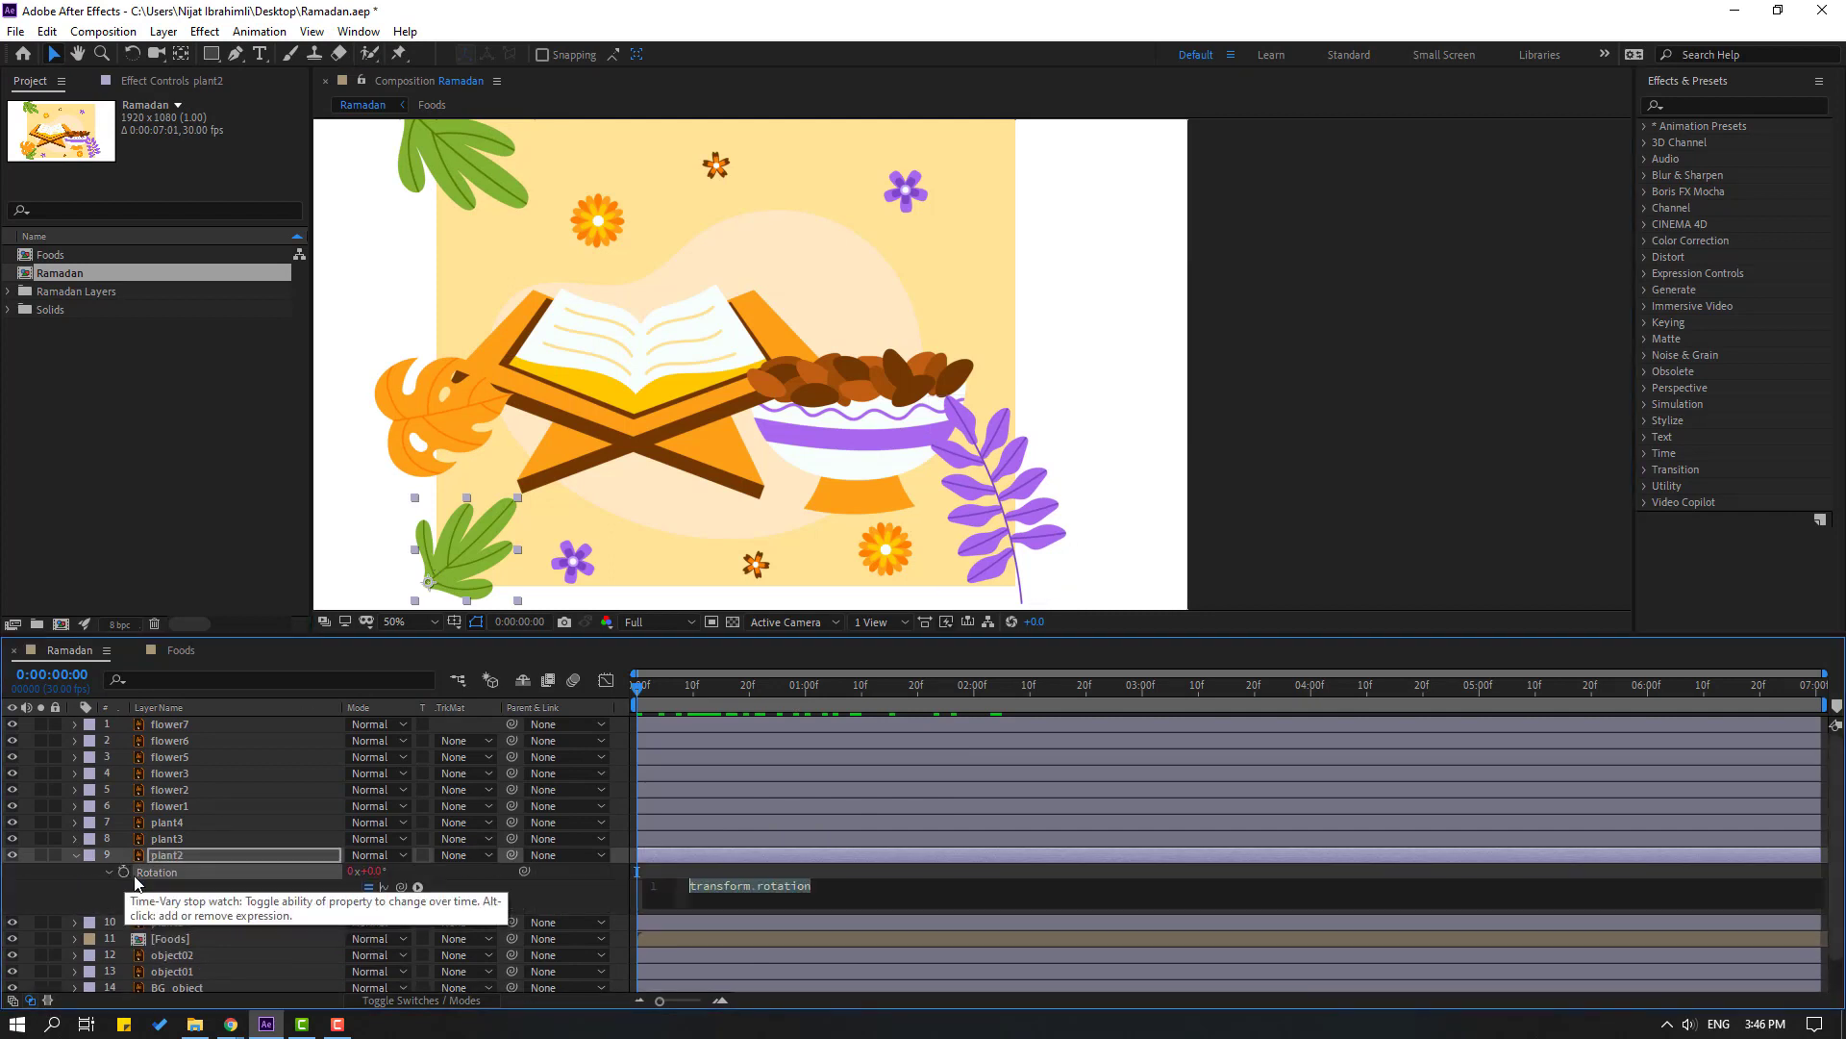
{"action": "type", "text": "wiggle(1,6)"}
{"action": "left_click", "coordinate": [667, 869]}
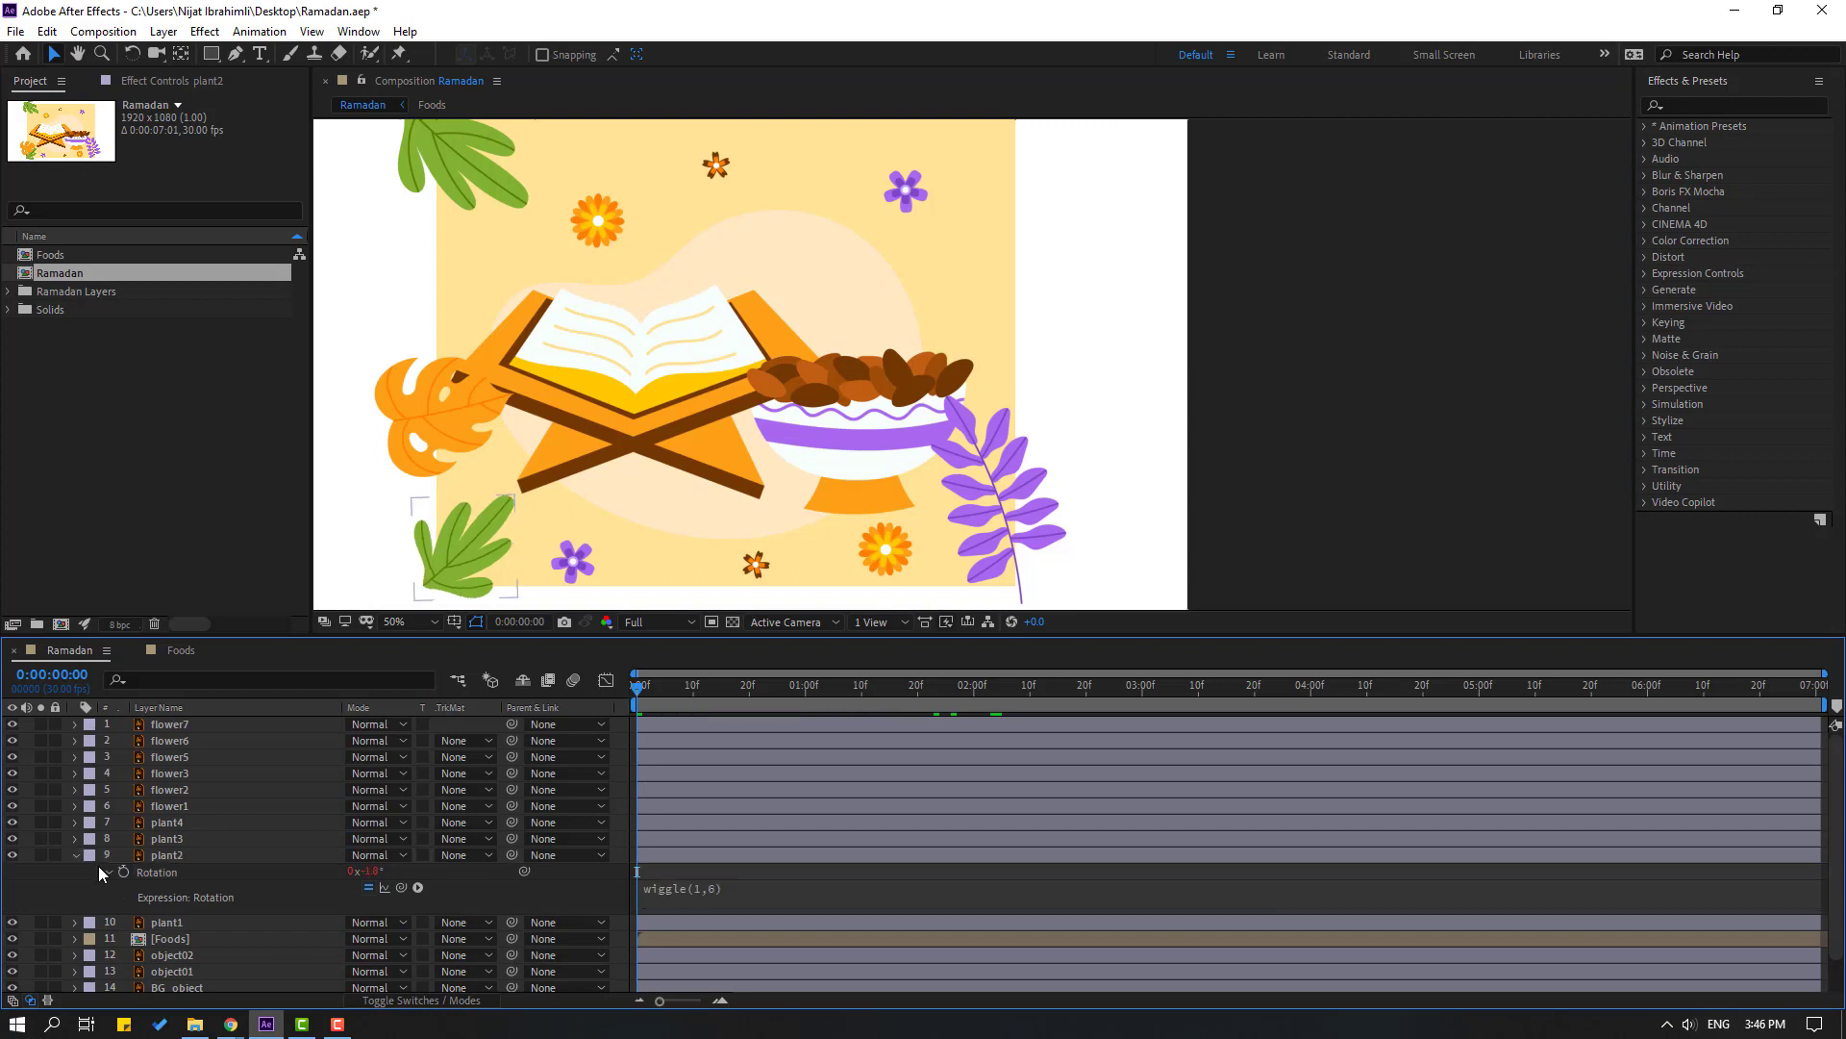
{"action": "left_click", "coordinate": [77, 855]}
{"action": "key", "text": "space"}
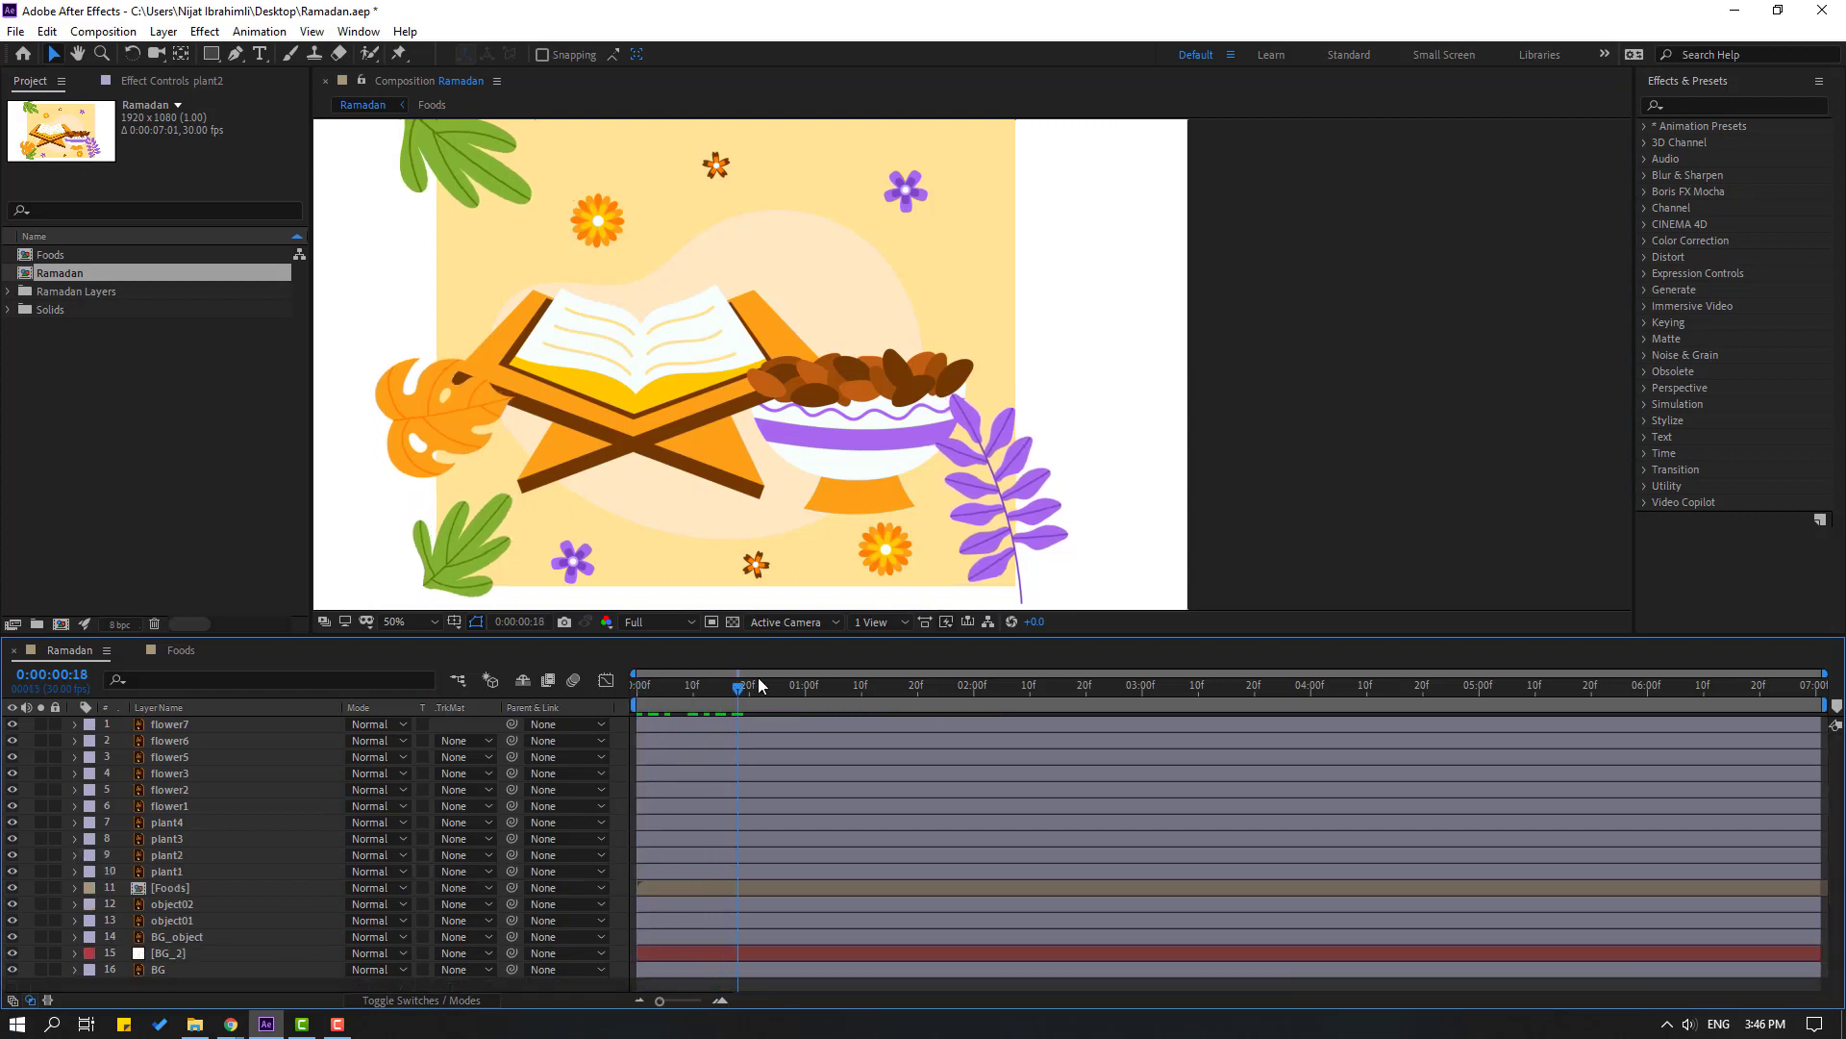
{"action": "key", "text": "space"}
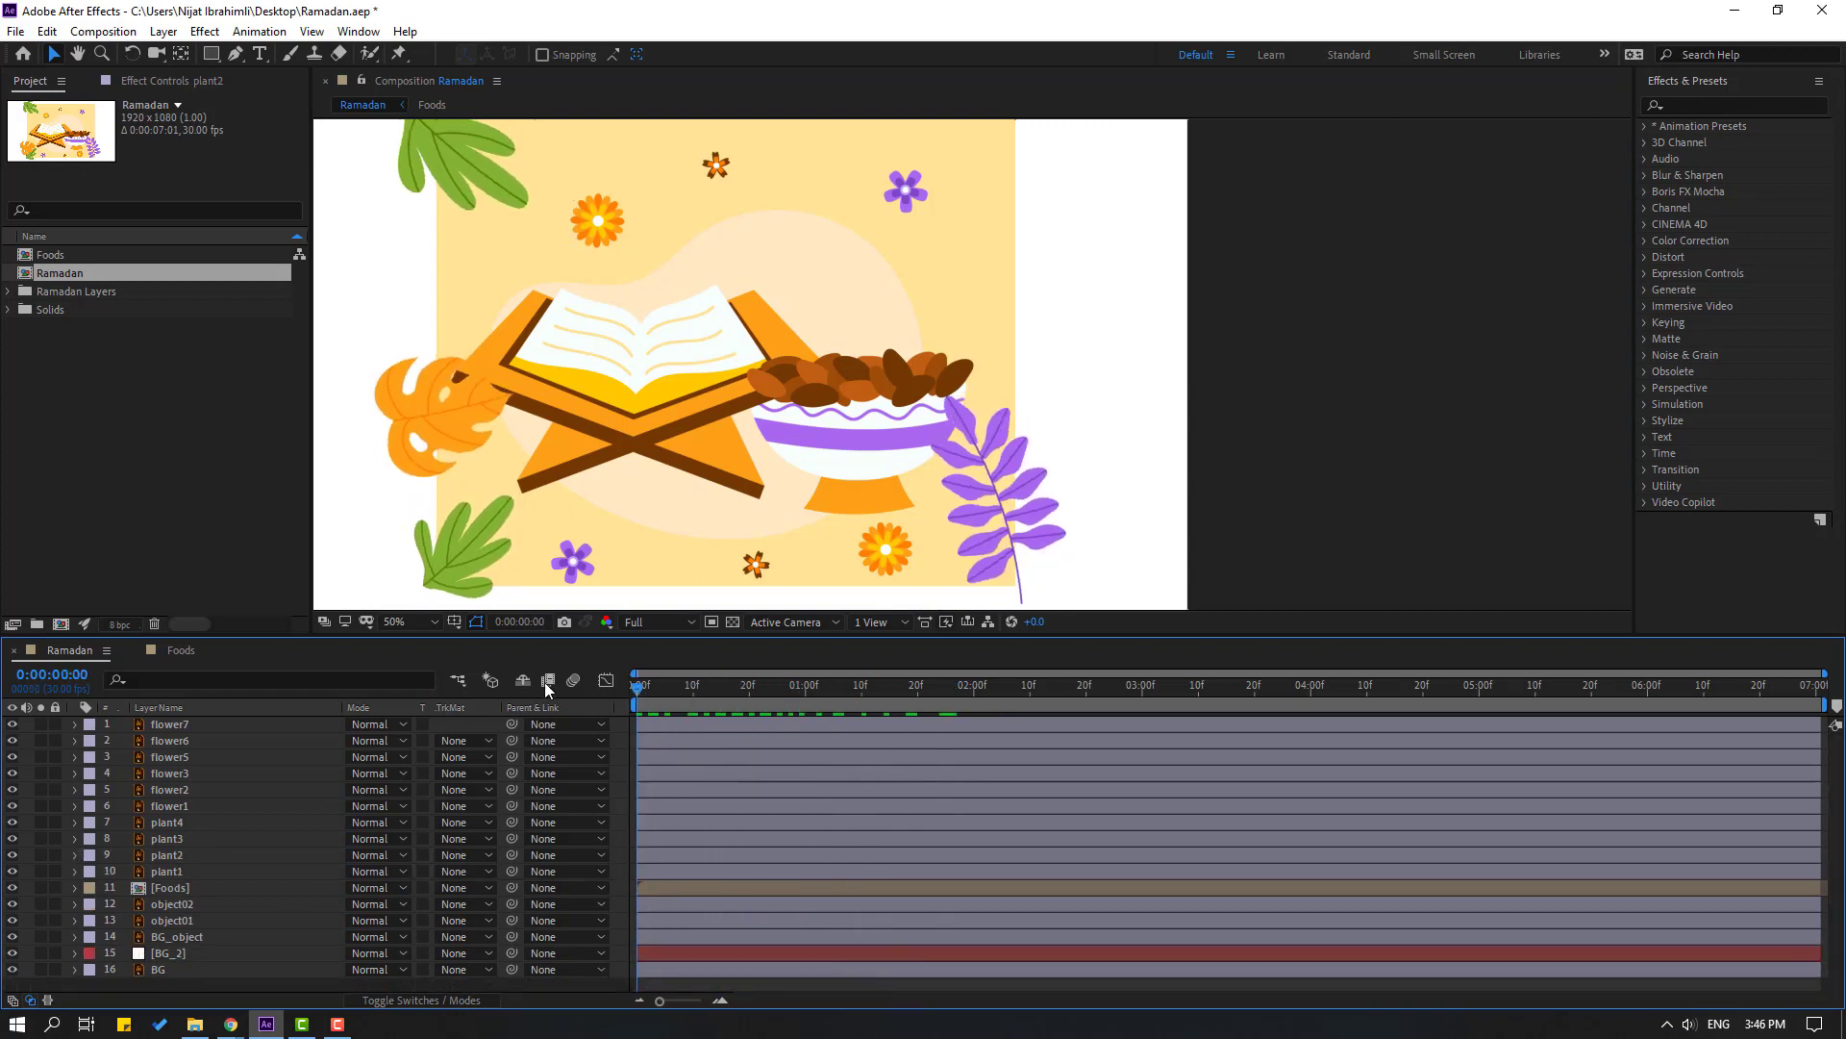
Move the orange leaf (plant4) to the upper-right corner of the illustration and rotate it so its stem end faces outward
{"action": "left_click", "coordinate": [389, 398]}
{"action": "left_click_drag", "start_coordinate": [891, 322], "coordinate": [835, 364]}
{"action": "left_click_drag", "start_coordinate": [395, 433], "coordinate": [865, 230]}
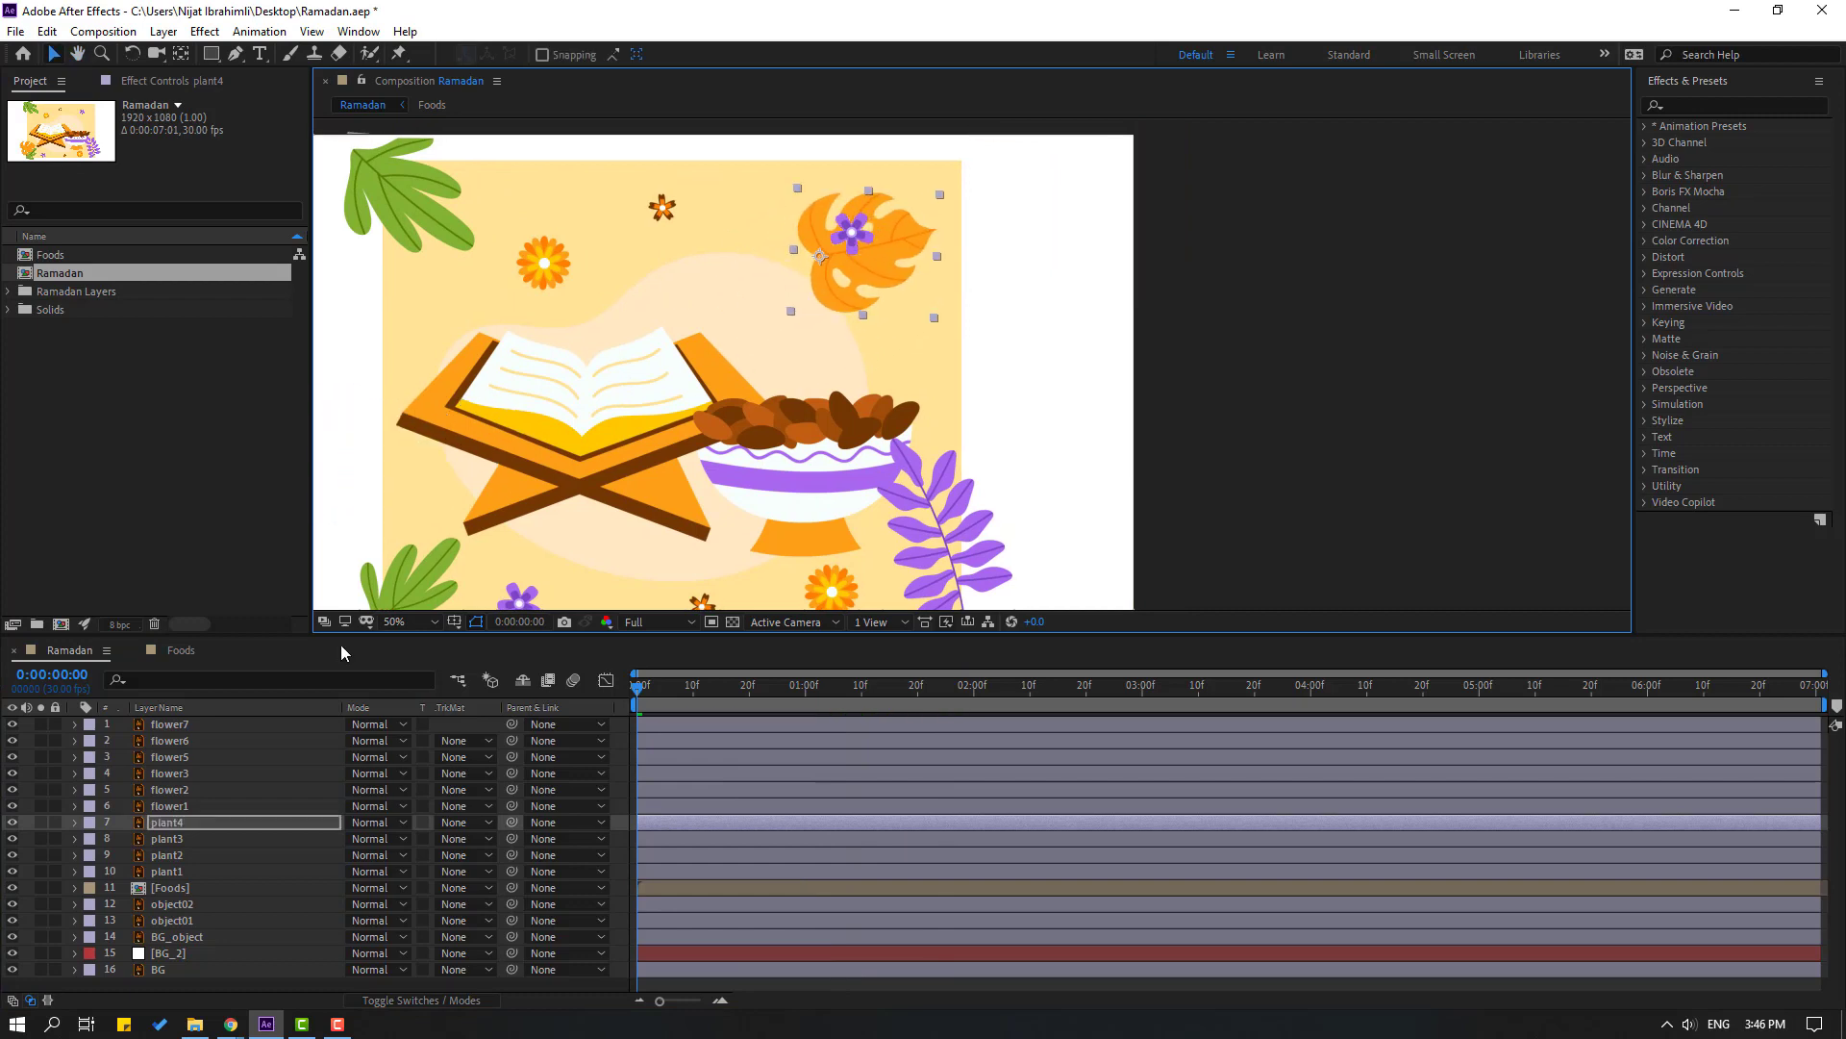
{"action": "key", "text": "r"}
{"action": "left_click_drag", "start_coordinate": [378, 841], "coordinate": [267, 824]}
{"action": "left_click_drag", "start_coordinate": [787, 290], "coordinate": [929, 197]}
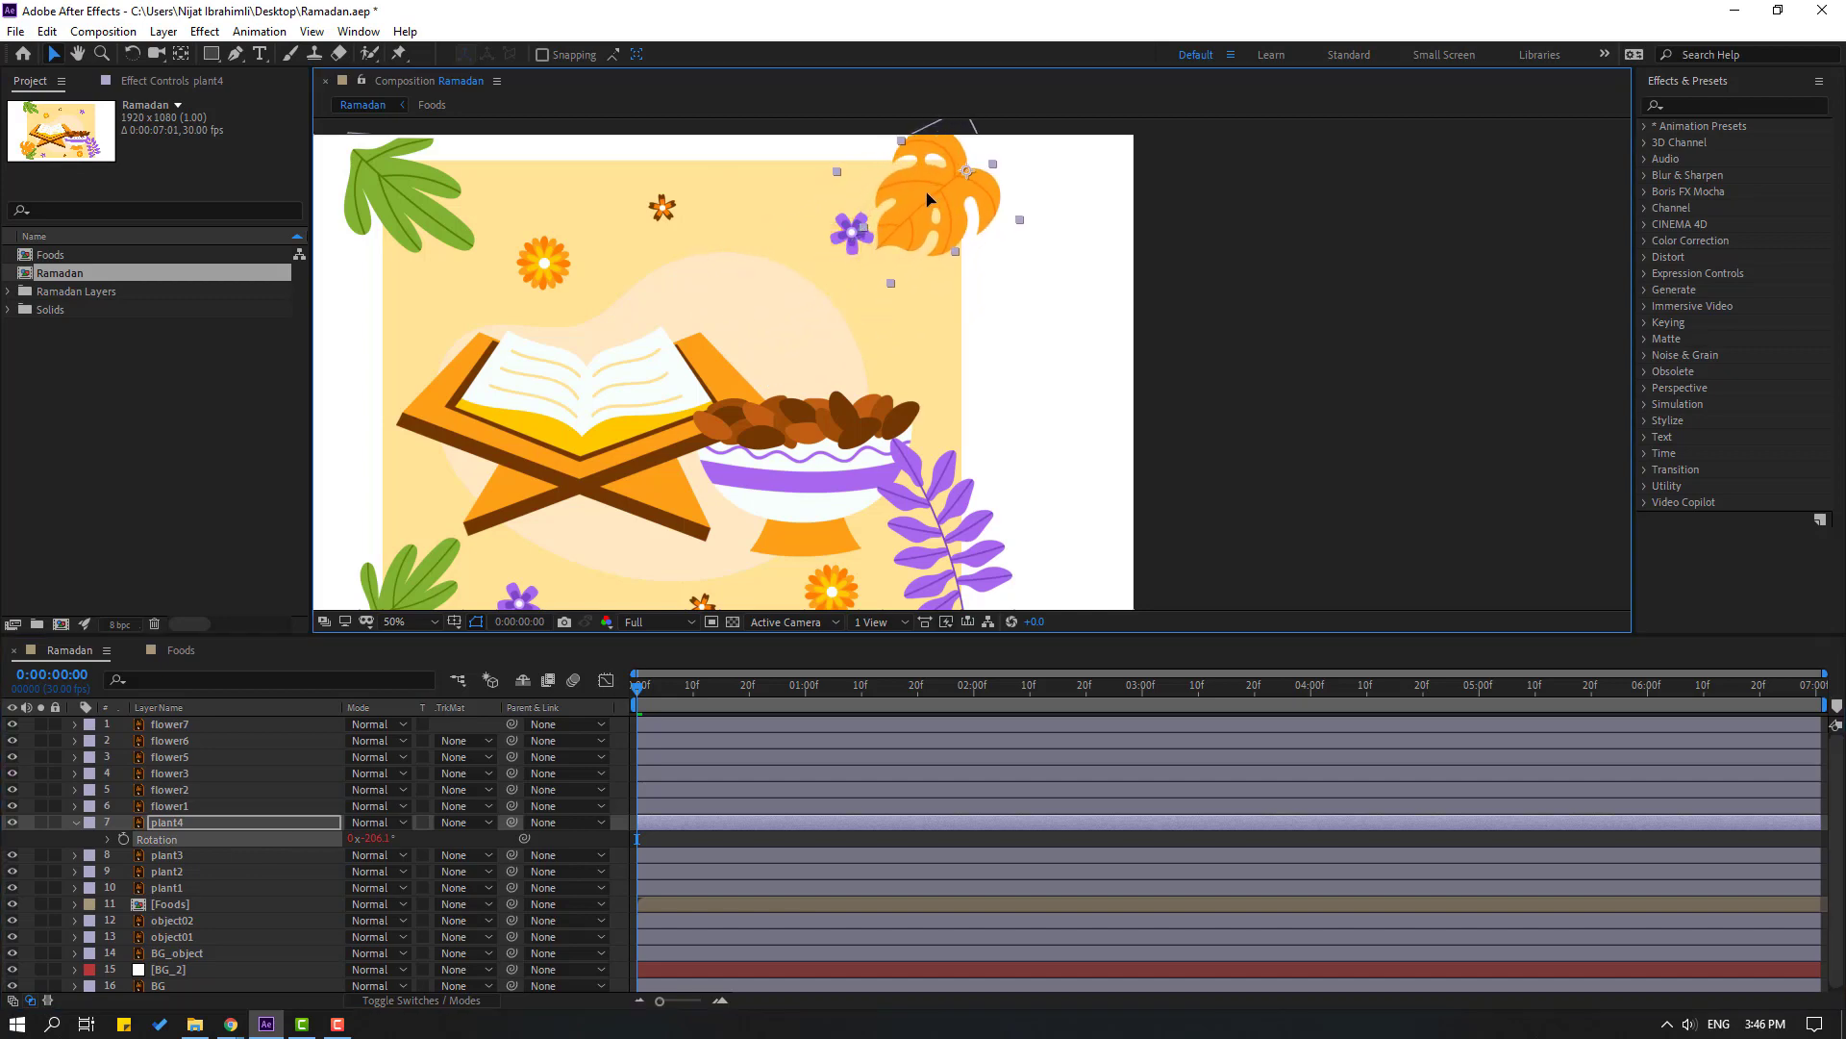
{"action": "left_click", "coordinate": [75, 822]}
Add the expression time*45 to the Rotation of the orange flower above the book (flower7) and preview the spin
{"action": "left_click_drag", "start_coordinate": [637, 684], "coordinate": [376, 621]}
{"action": "left_click", "coordinate": [378, 627]}
{"action": "left_click", "coordinate": [409, 621]}
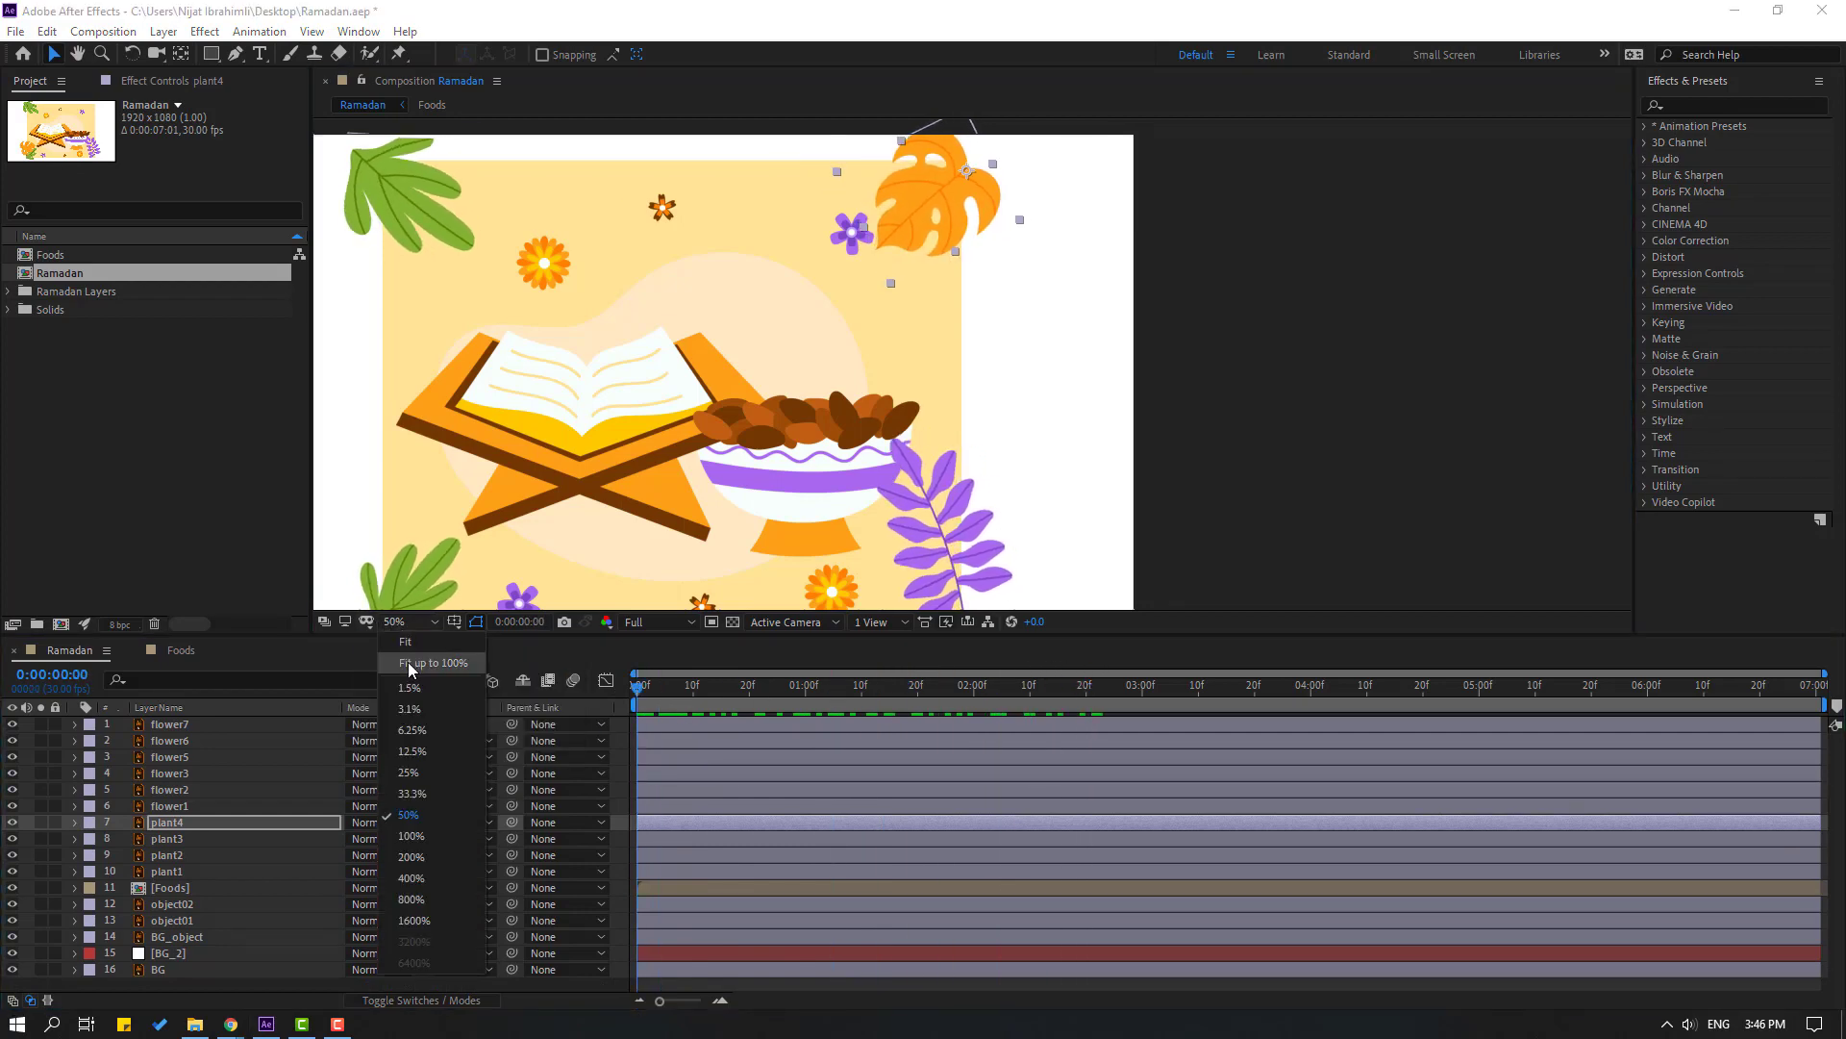
{"action": "left_click", "coordinate": [404, 658]}
{"action": "left_click", "coordinate": [848, 245]}
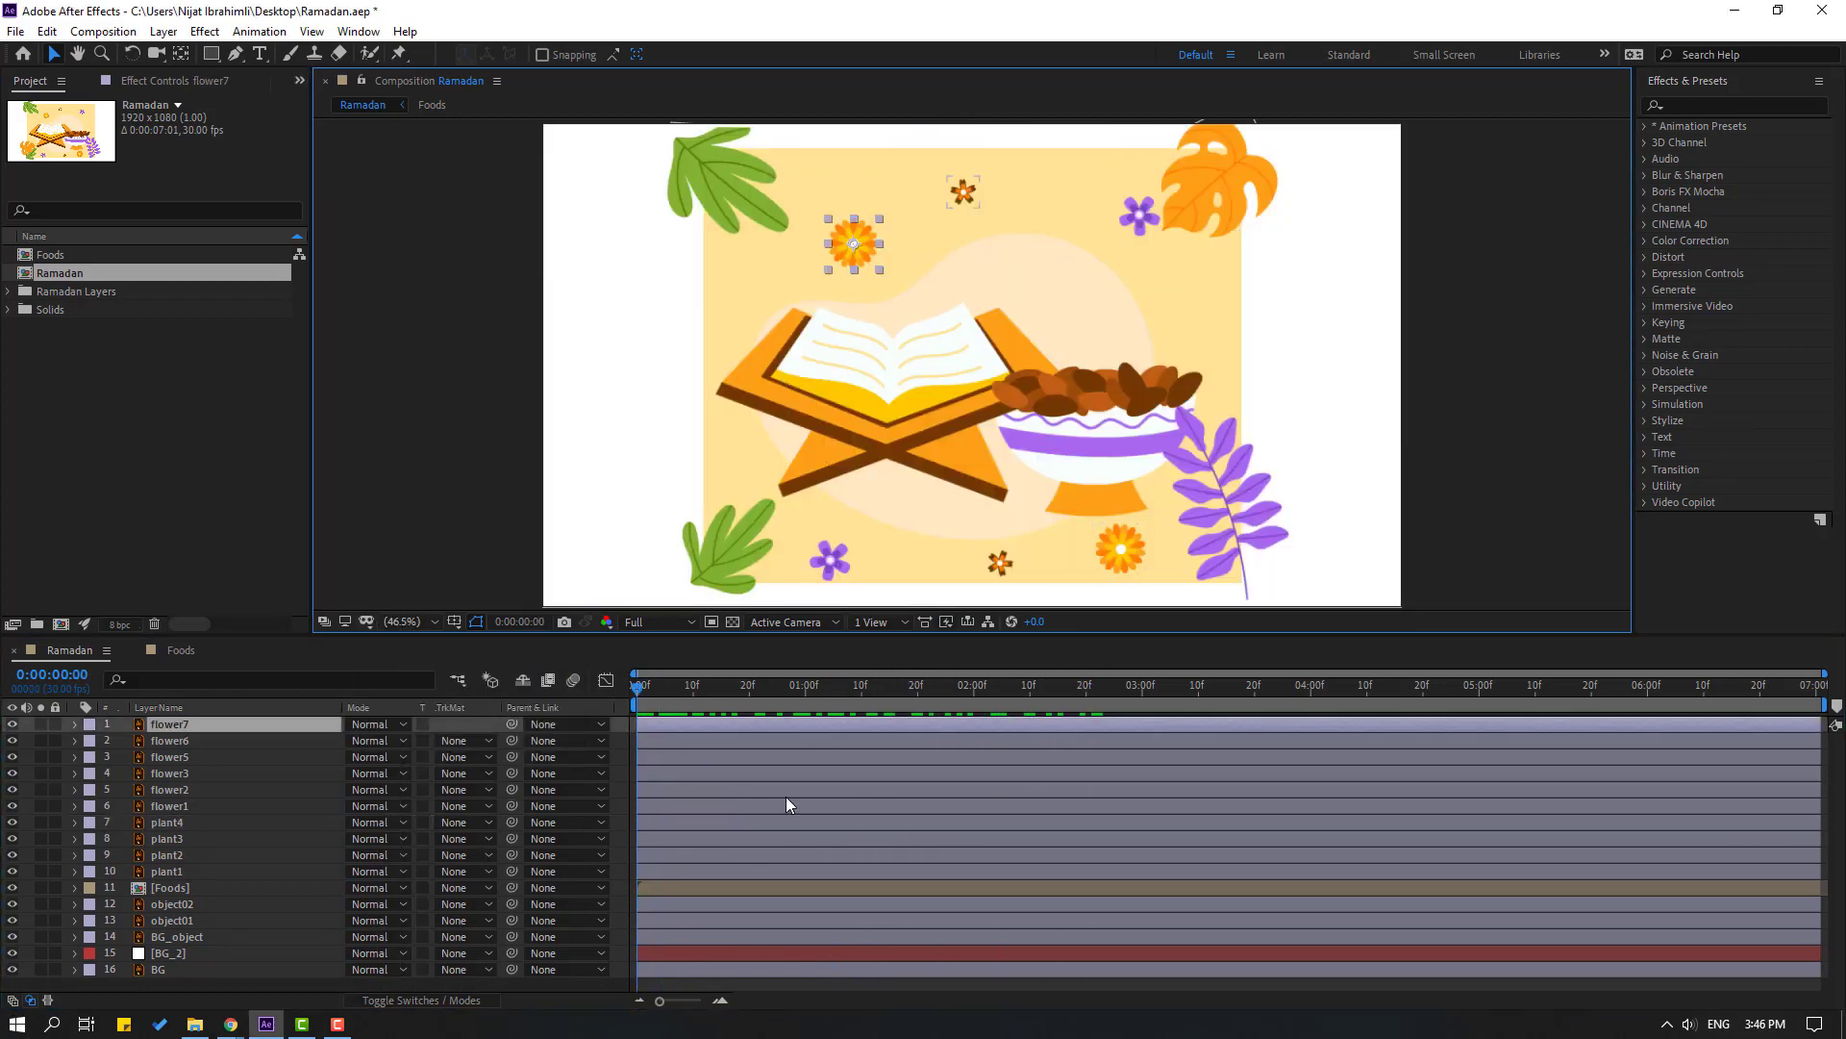
{"action": "key", "text": "r"}
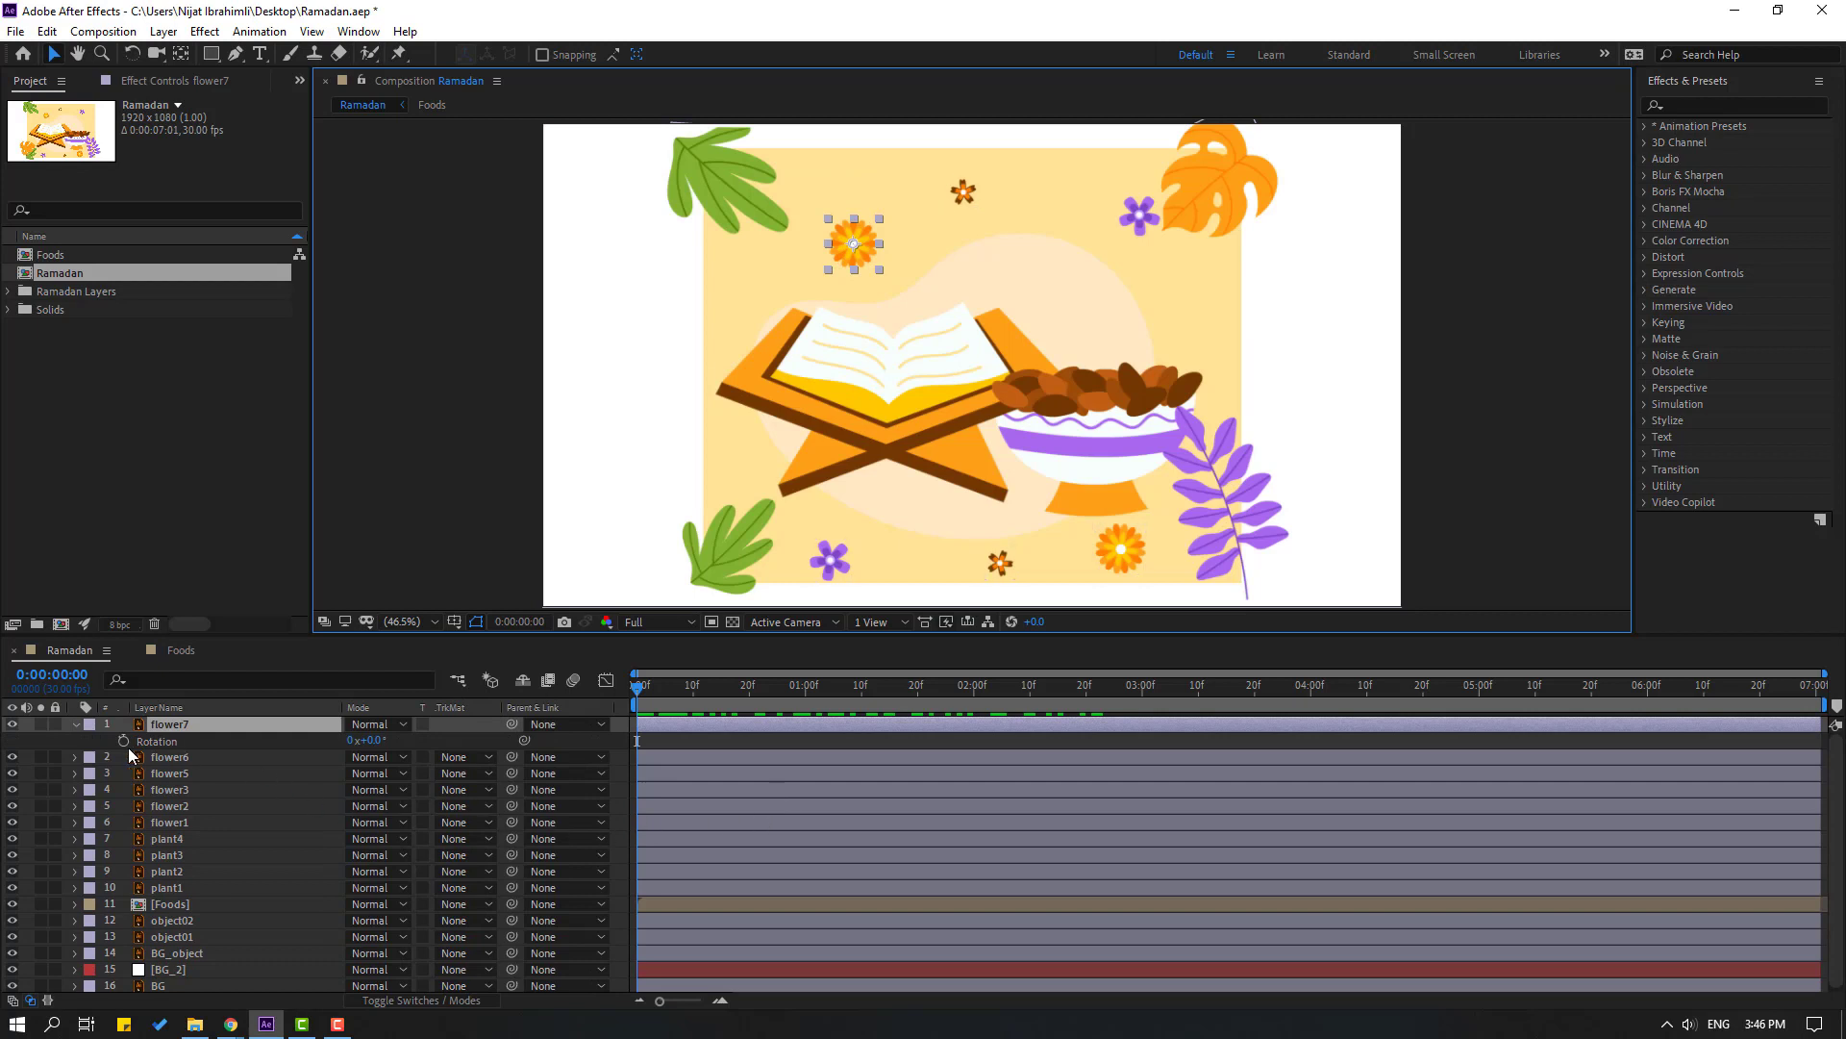
{"action": "left_click", "coordinate": [125, 744], "text": "alt"}
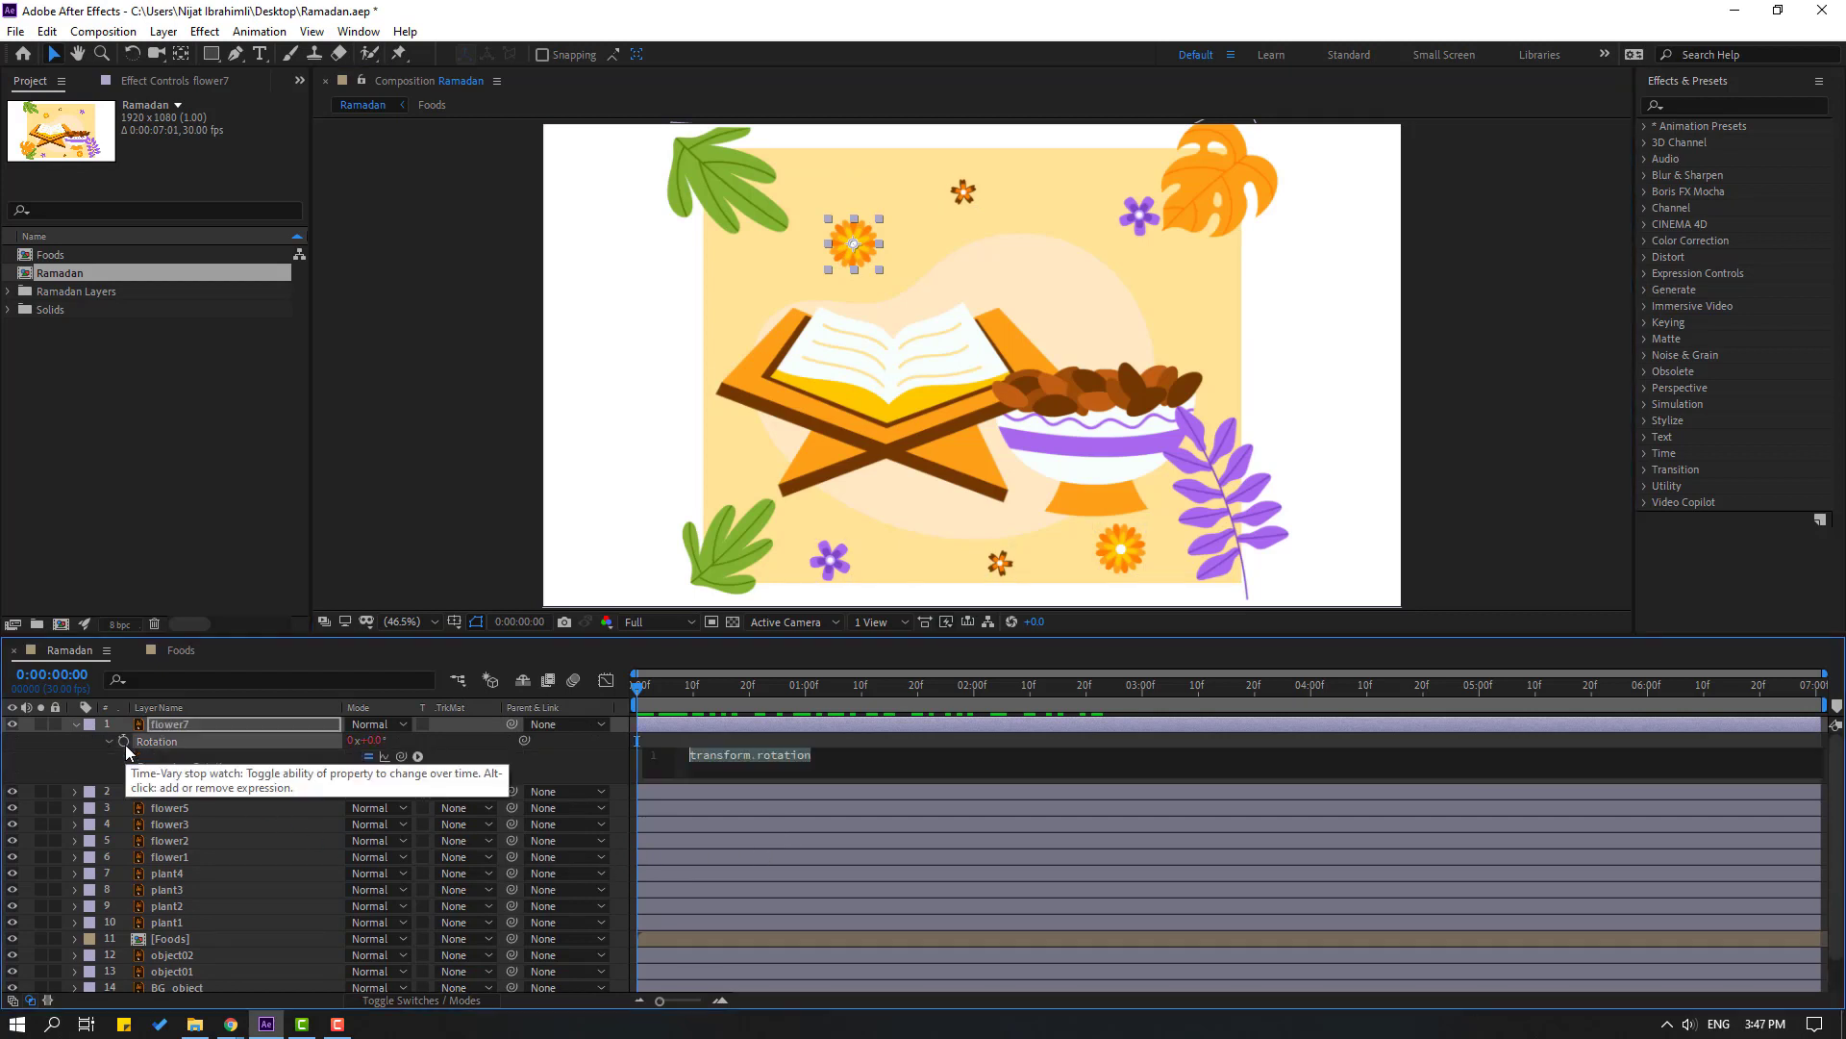
{"action": "type", "text": "time*45"}
{"action": "left_click", "coordinate": [521, 763]}
{"action": "left_click", "coordinate": [788, 739]}
{"action": "key", "text": "space"}
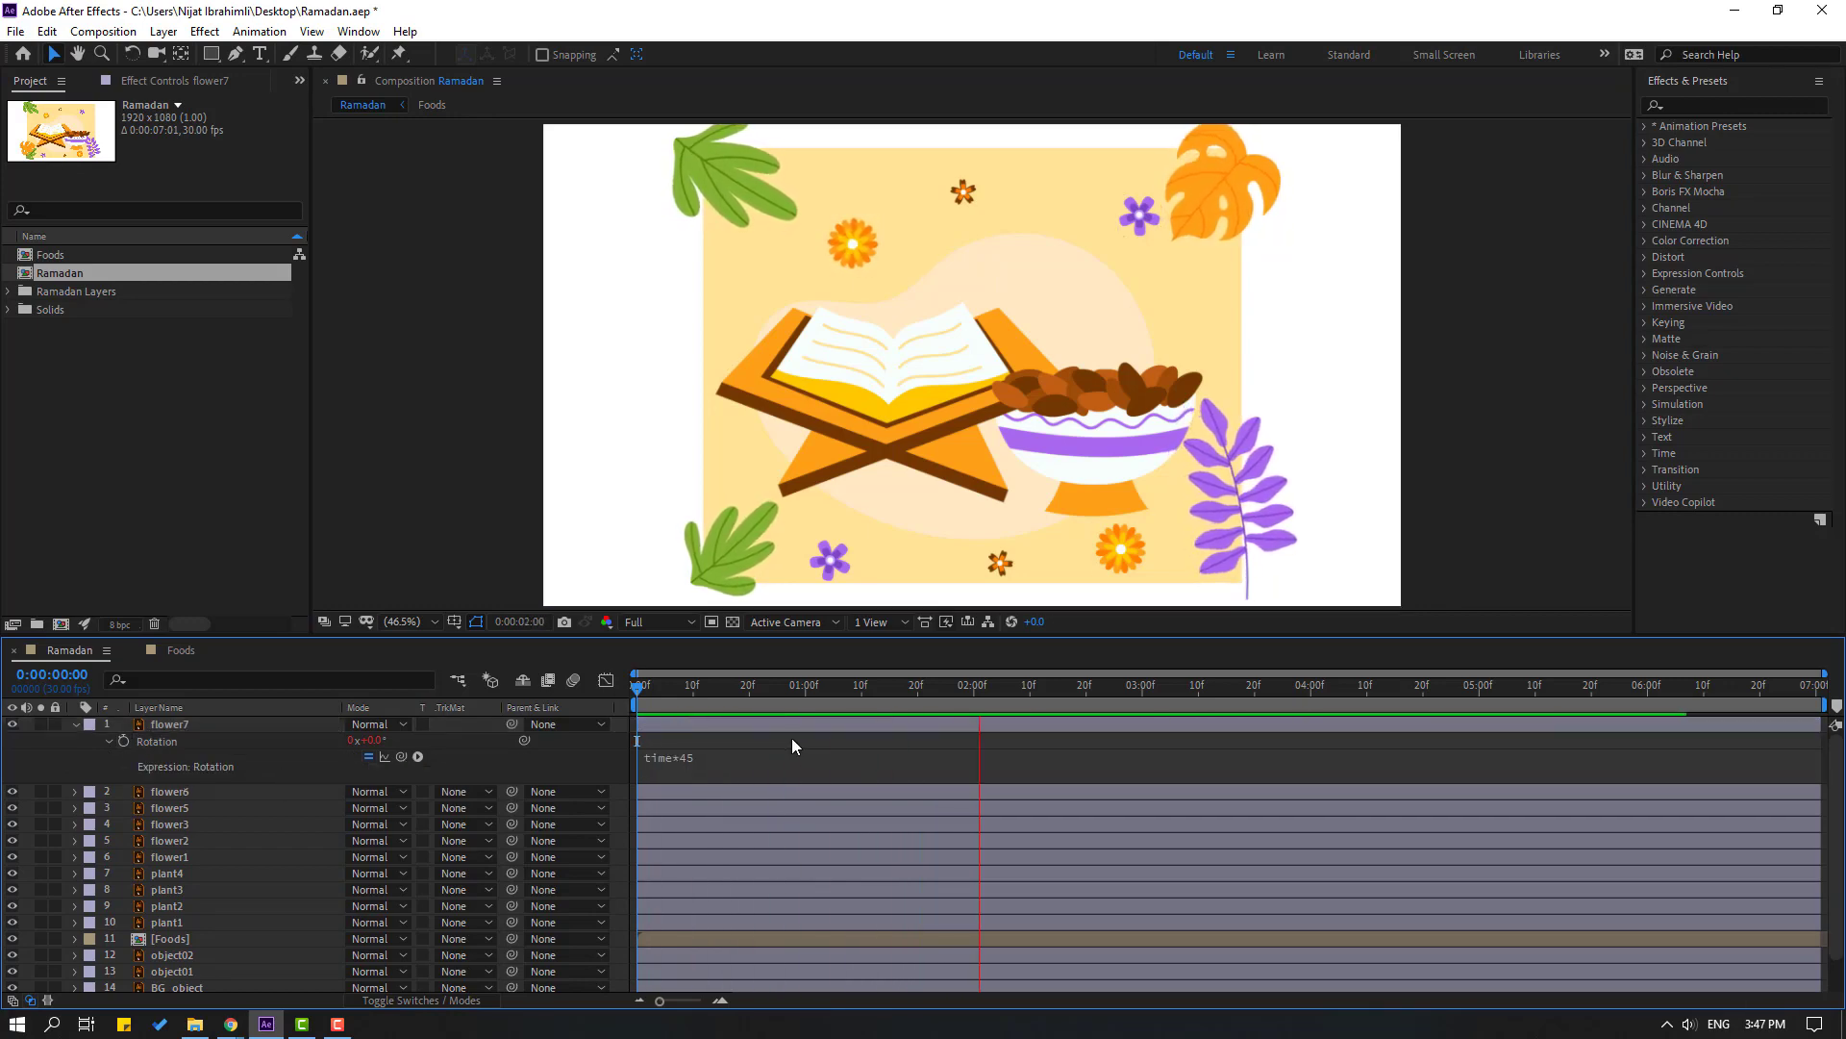
{"action": "key", "text": "space"}
Copy flower7's time*45 expression and add it to the Rotation of the upper purple flower (flower5)
{"action": "left_click", "coordinate": [670, 766]}
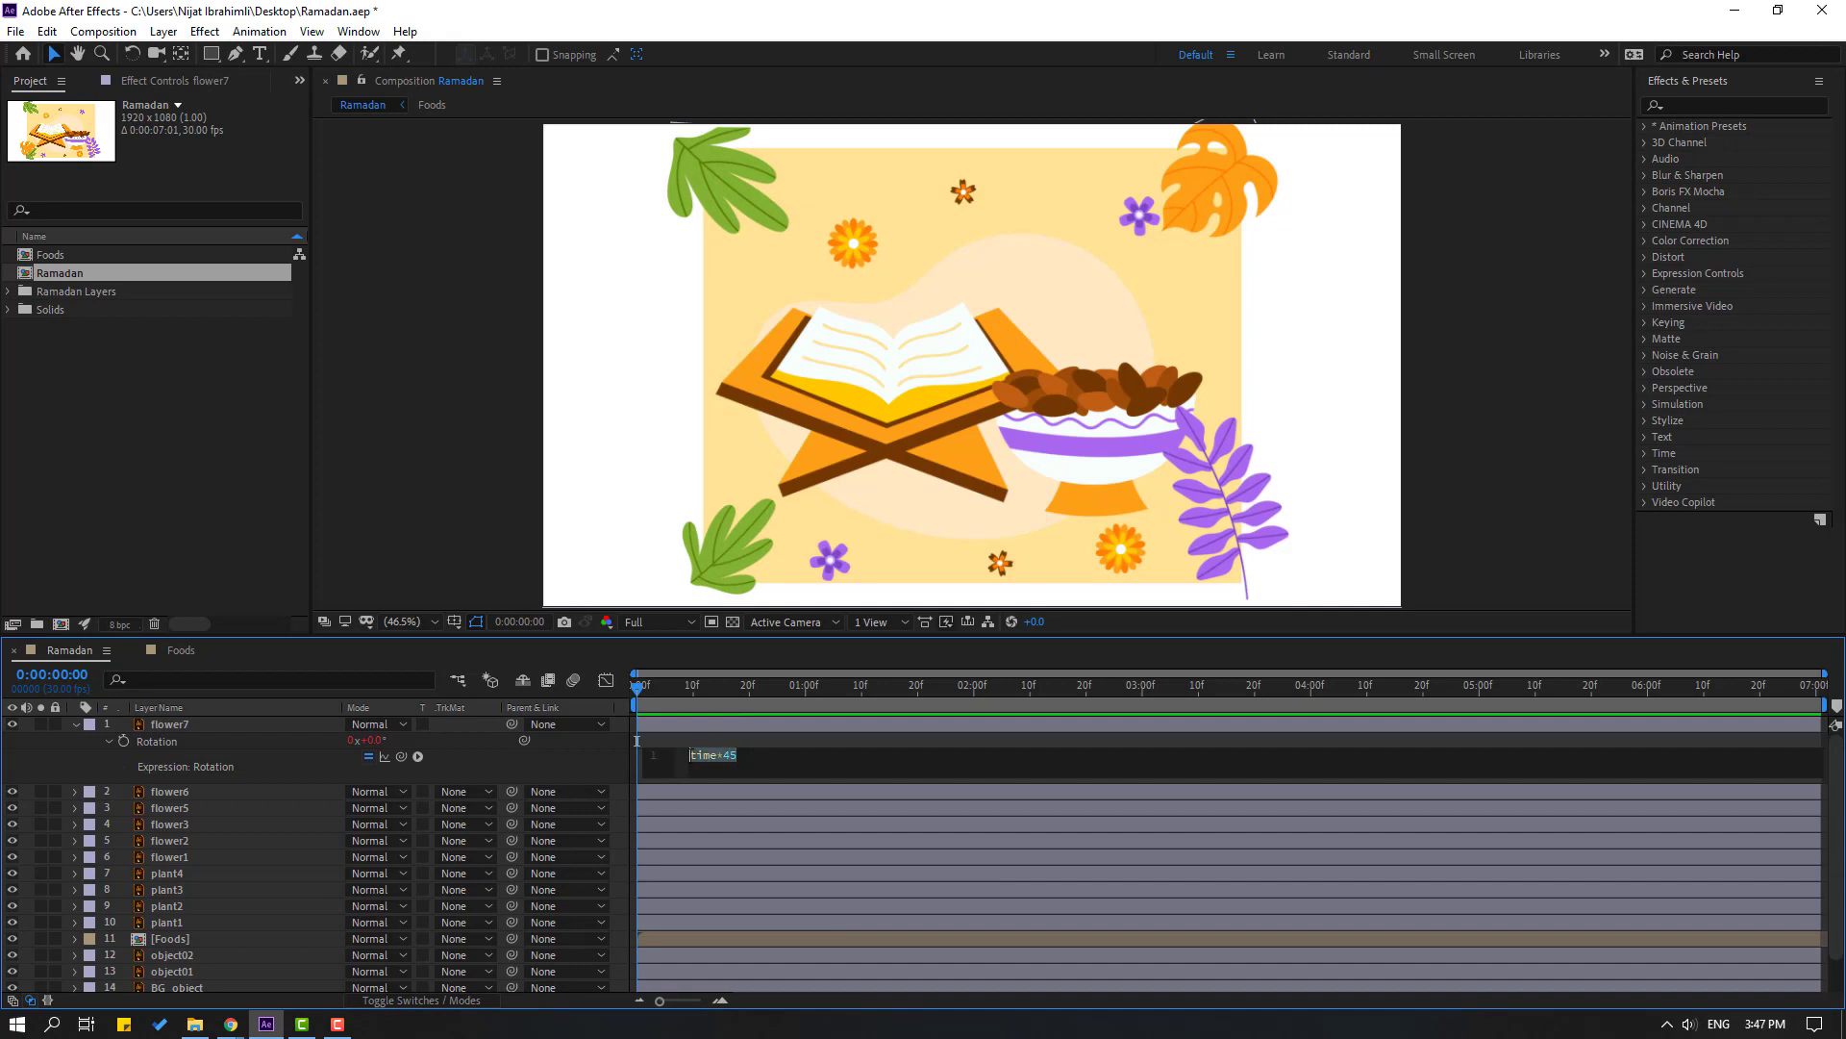
{"action": "left_click", "coordinate": [678, 740]}
{"action": "key", "text": "u"}
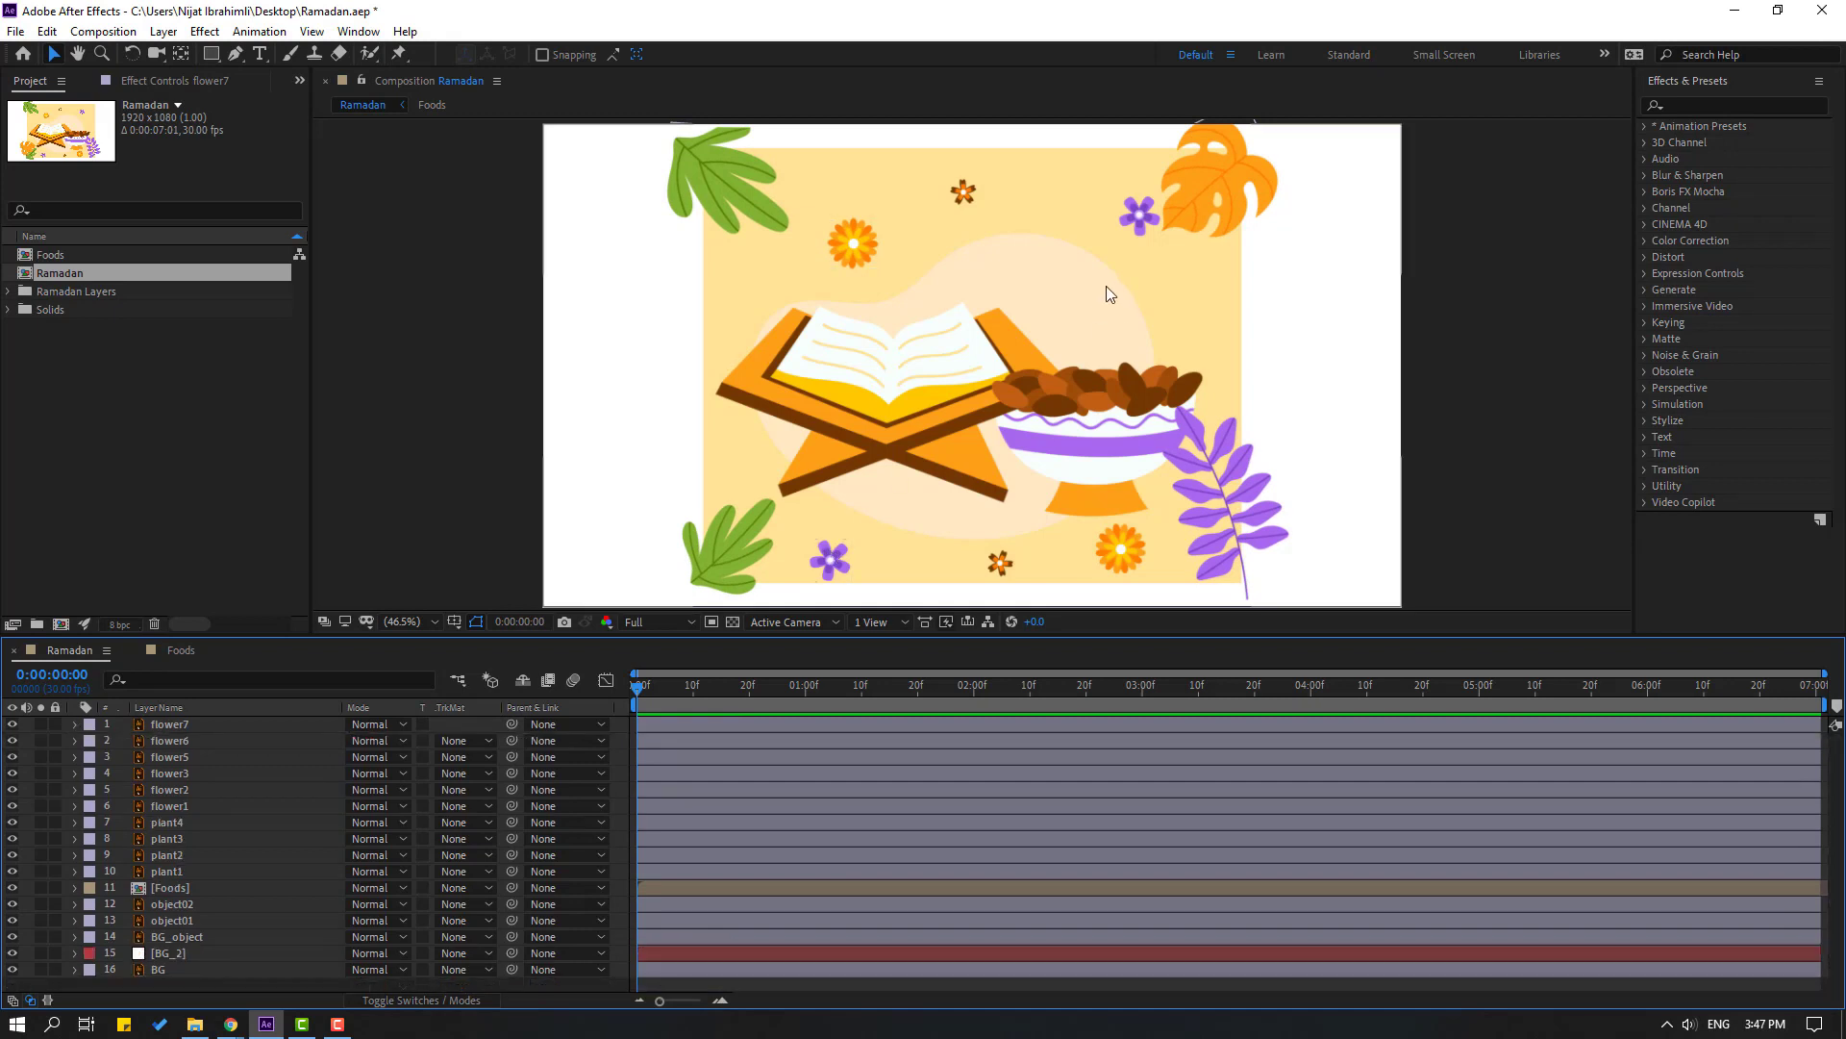
{"action": "left_click", "coordinate": [1135, 227]}
{"action": "key", "text": "r"}
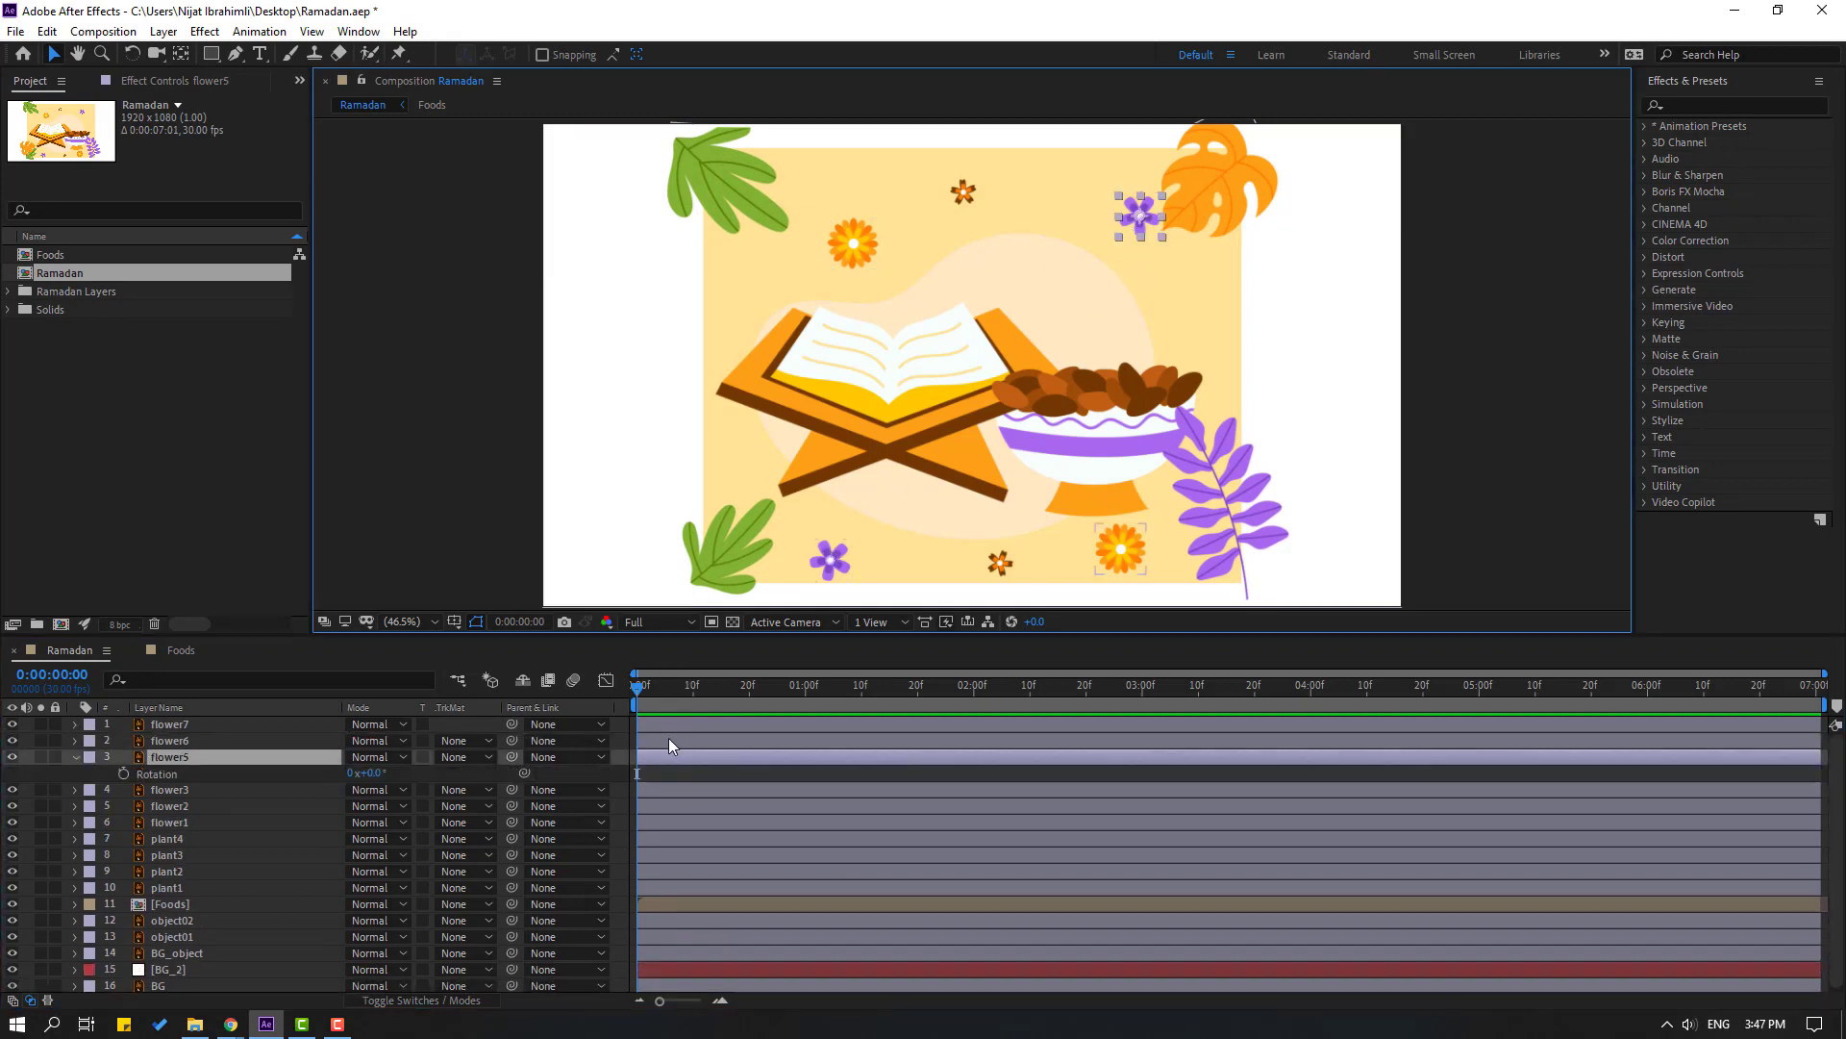
{"action": "left_click", "coordinate": [121, 775], "text": "alt"}
{"action": "type", "text": "time*45"}
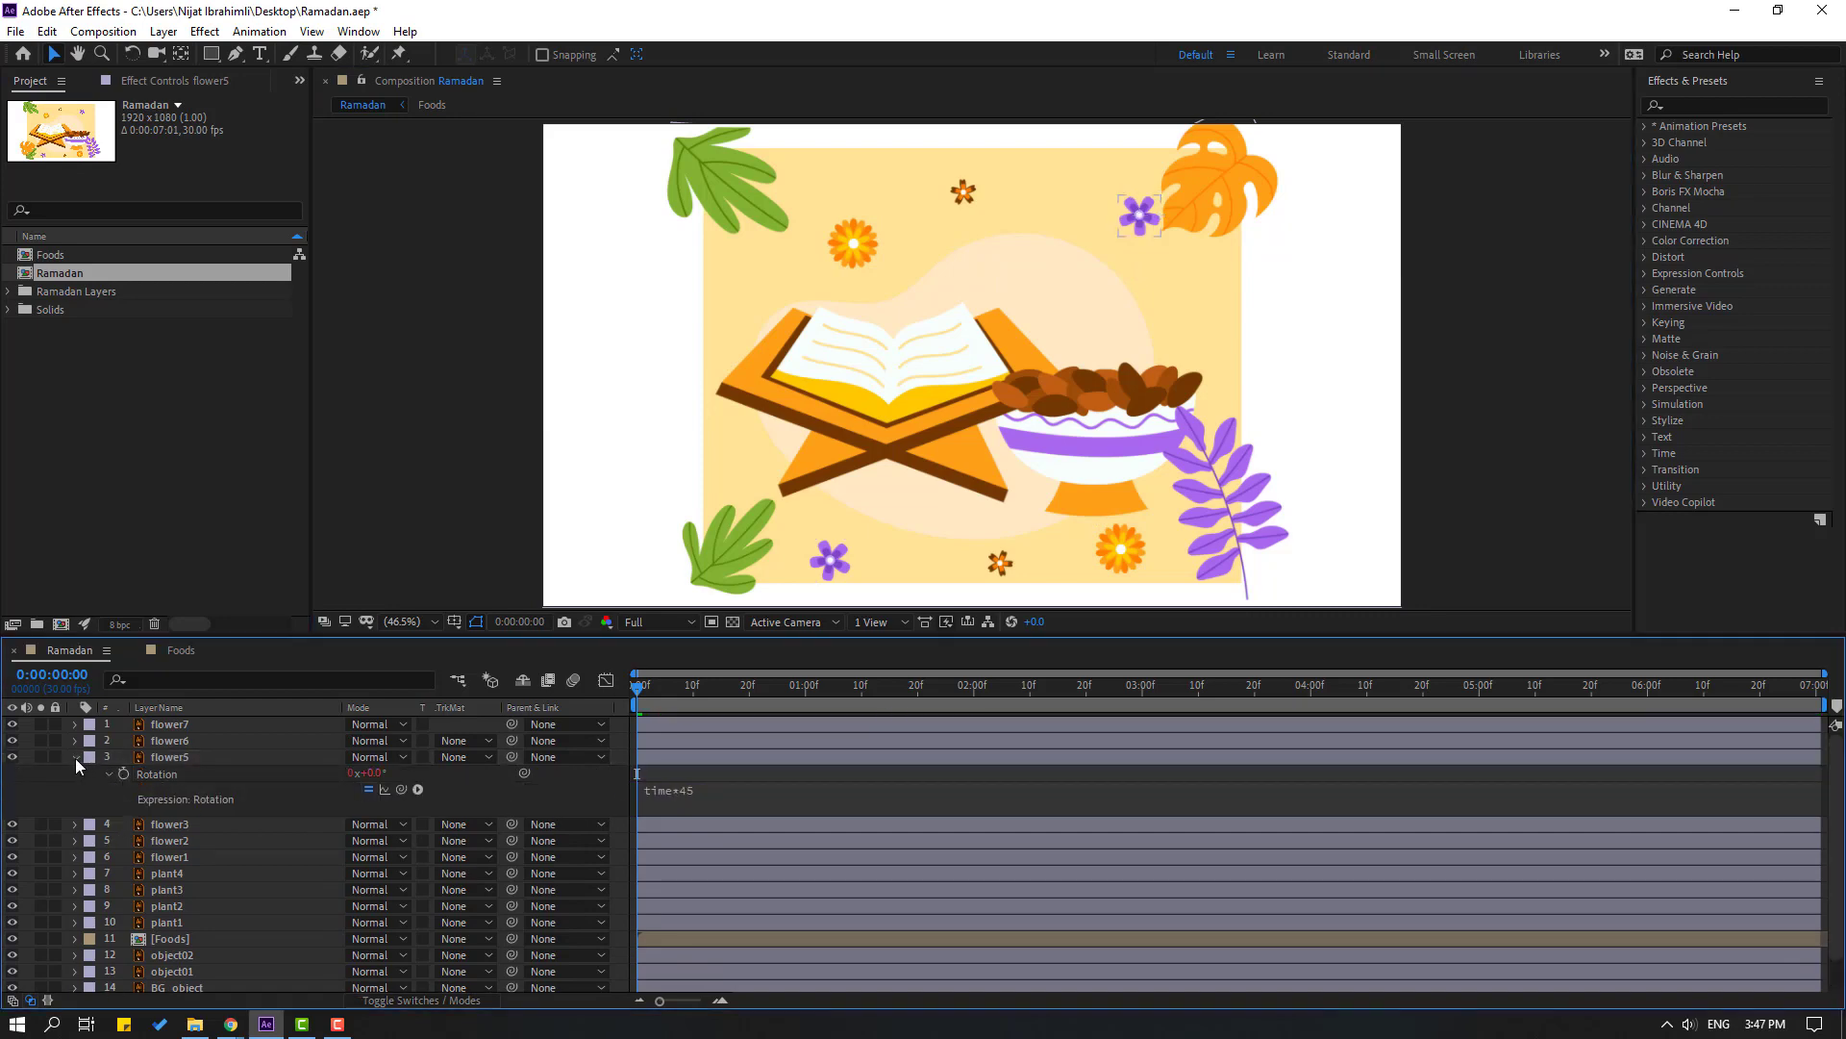
{"action": "left_click", "coordinate": [75, 758]}
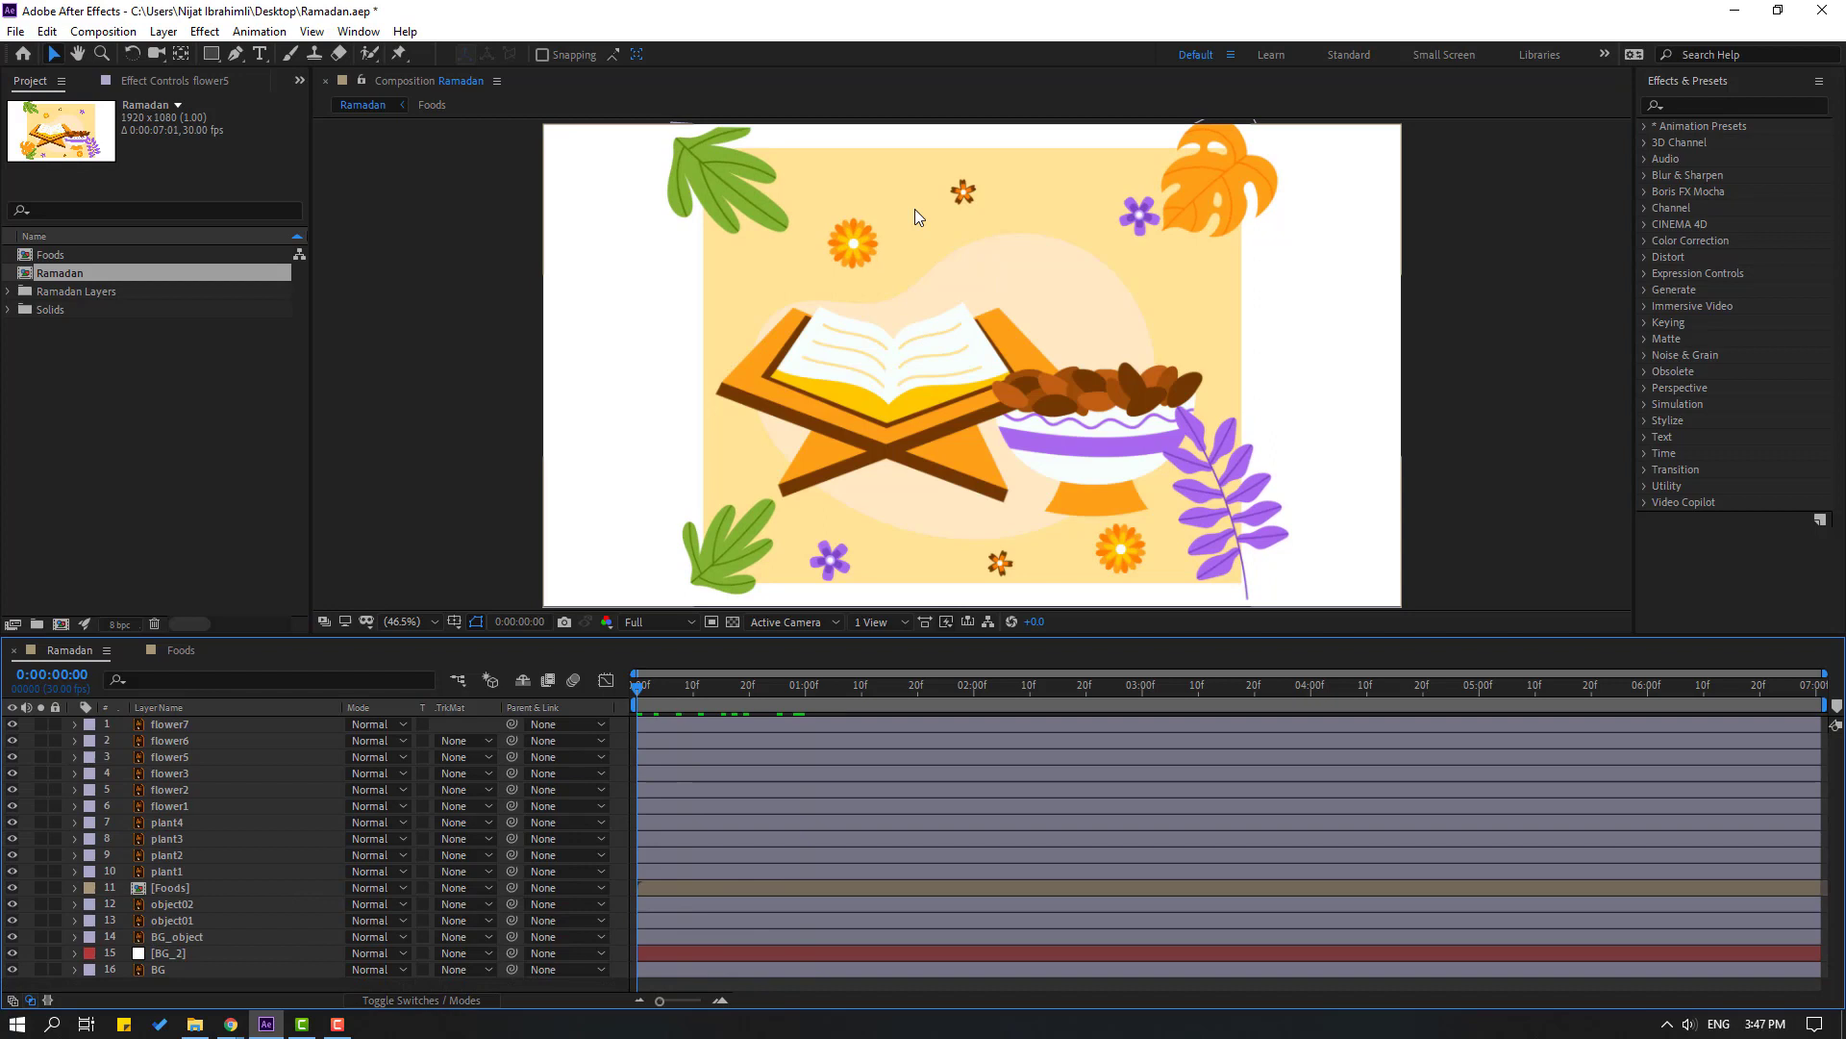
Add the time-based spin expression to the Rotation of the upper brown flower (flower2) and collapse its properties
{"action": "left_click", "coordinate": [960, 196]}
{"action": "key", "text": "r"}
{"action": "left_click", "coordinate": [123, 806], "text": "alt"}
{"action": "type", "text": "time*10"}
{"action": "left_click", "coordinate": [75, 789]}
Paste the copied time expression into the Rotation of the lower purple flower (flower3) and collapse its properties
{"action": "left_click", "coordinate": [829, 559]}
{"action": "key", "text": "r"}
{"action": "left_click", "coordinate": [123, 790], "text": "alt"}
{"action": "key", "text": "ctrl+v"}
{"action": "left_click", "coordinate": [75, 773]}
Add the expression time*45 to the Rotation of the lower brown flower (flower1) and preview the spinning flowers
{"action": "left_click", "coordinate": [1000, 562]}
{"action": "key", "text": "r"}
{"action": "left_click", "coordinate": [123, 822], "text": "alt"}
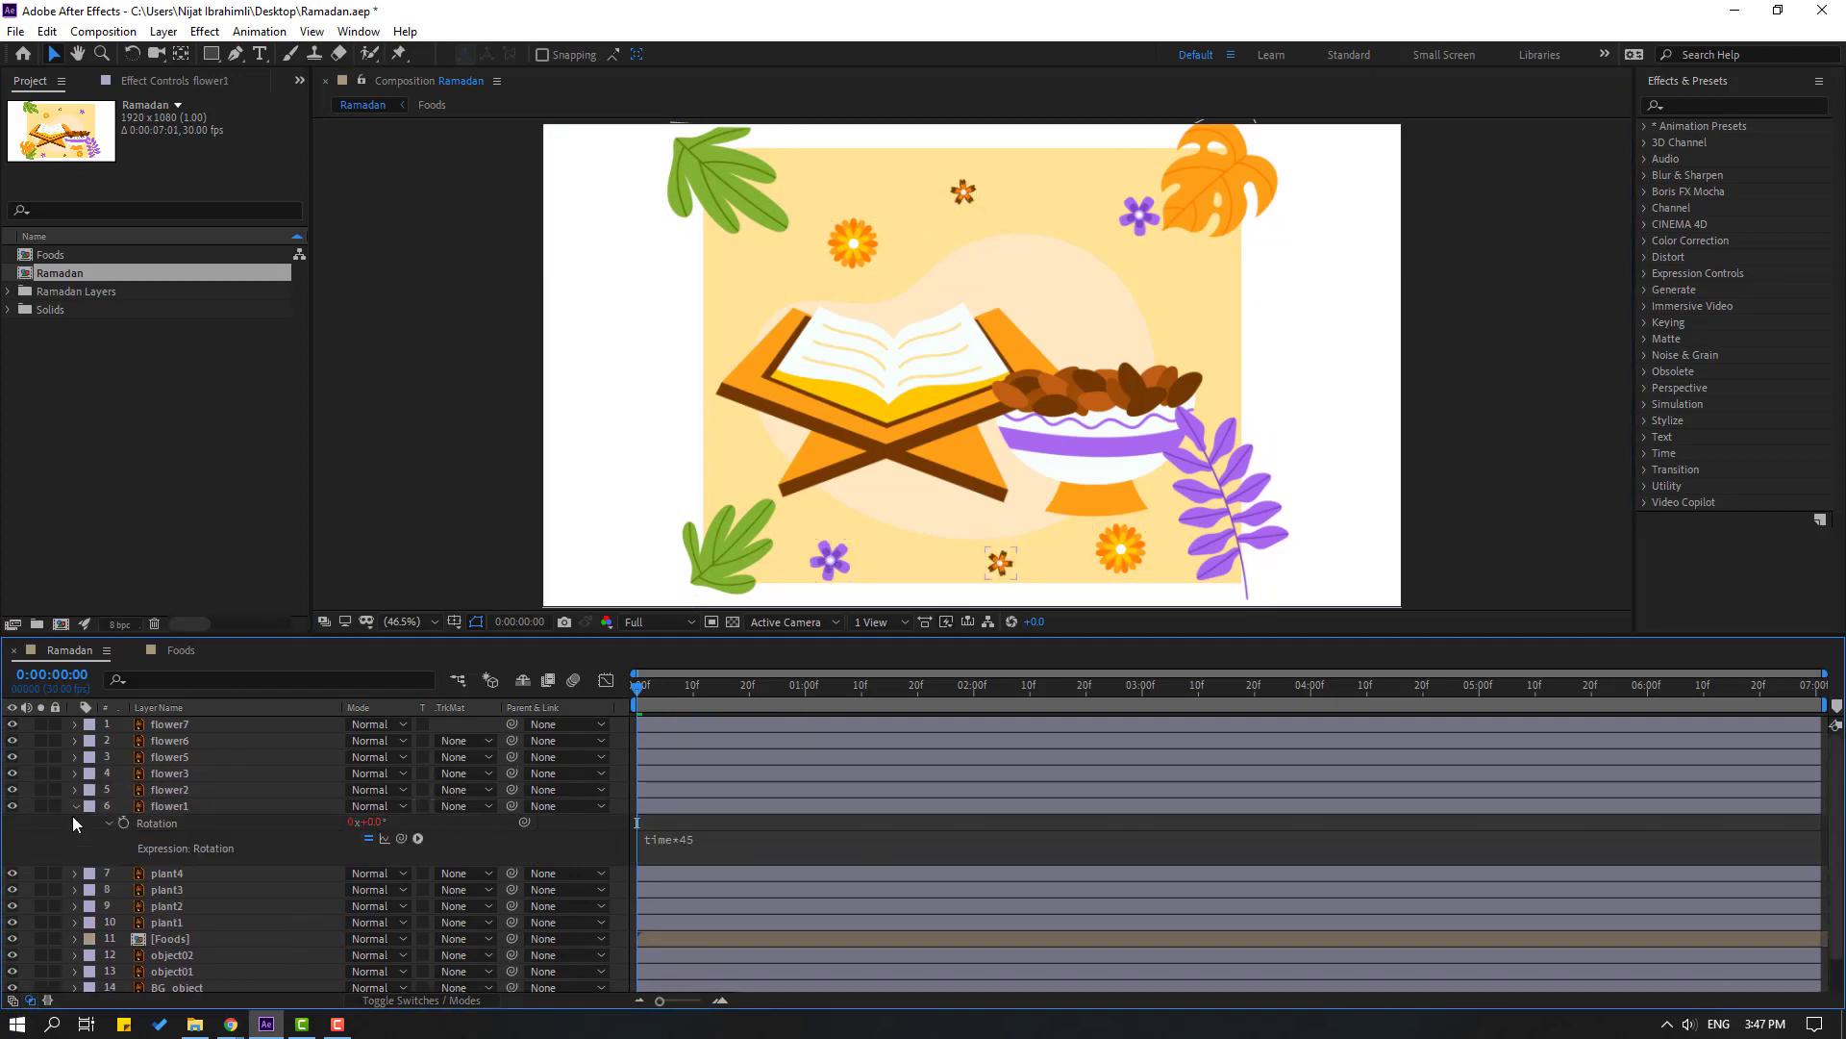
{"action": "left_click", "coordinate": [75, 806]}
{"action": "left_click", "coordinate": [1139, 215]}
{"action": "key", "text": "space"}
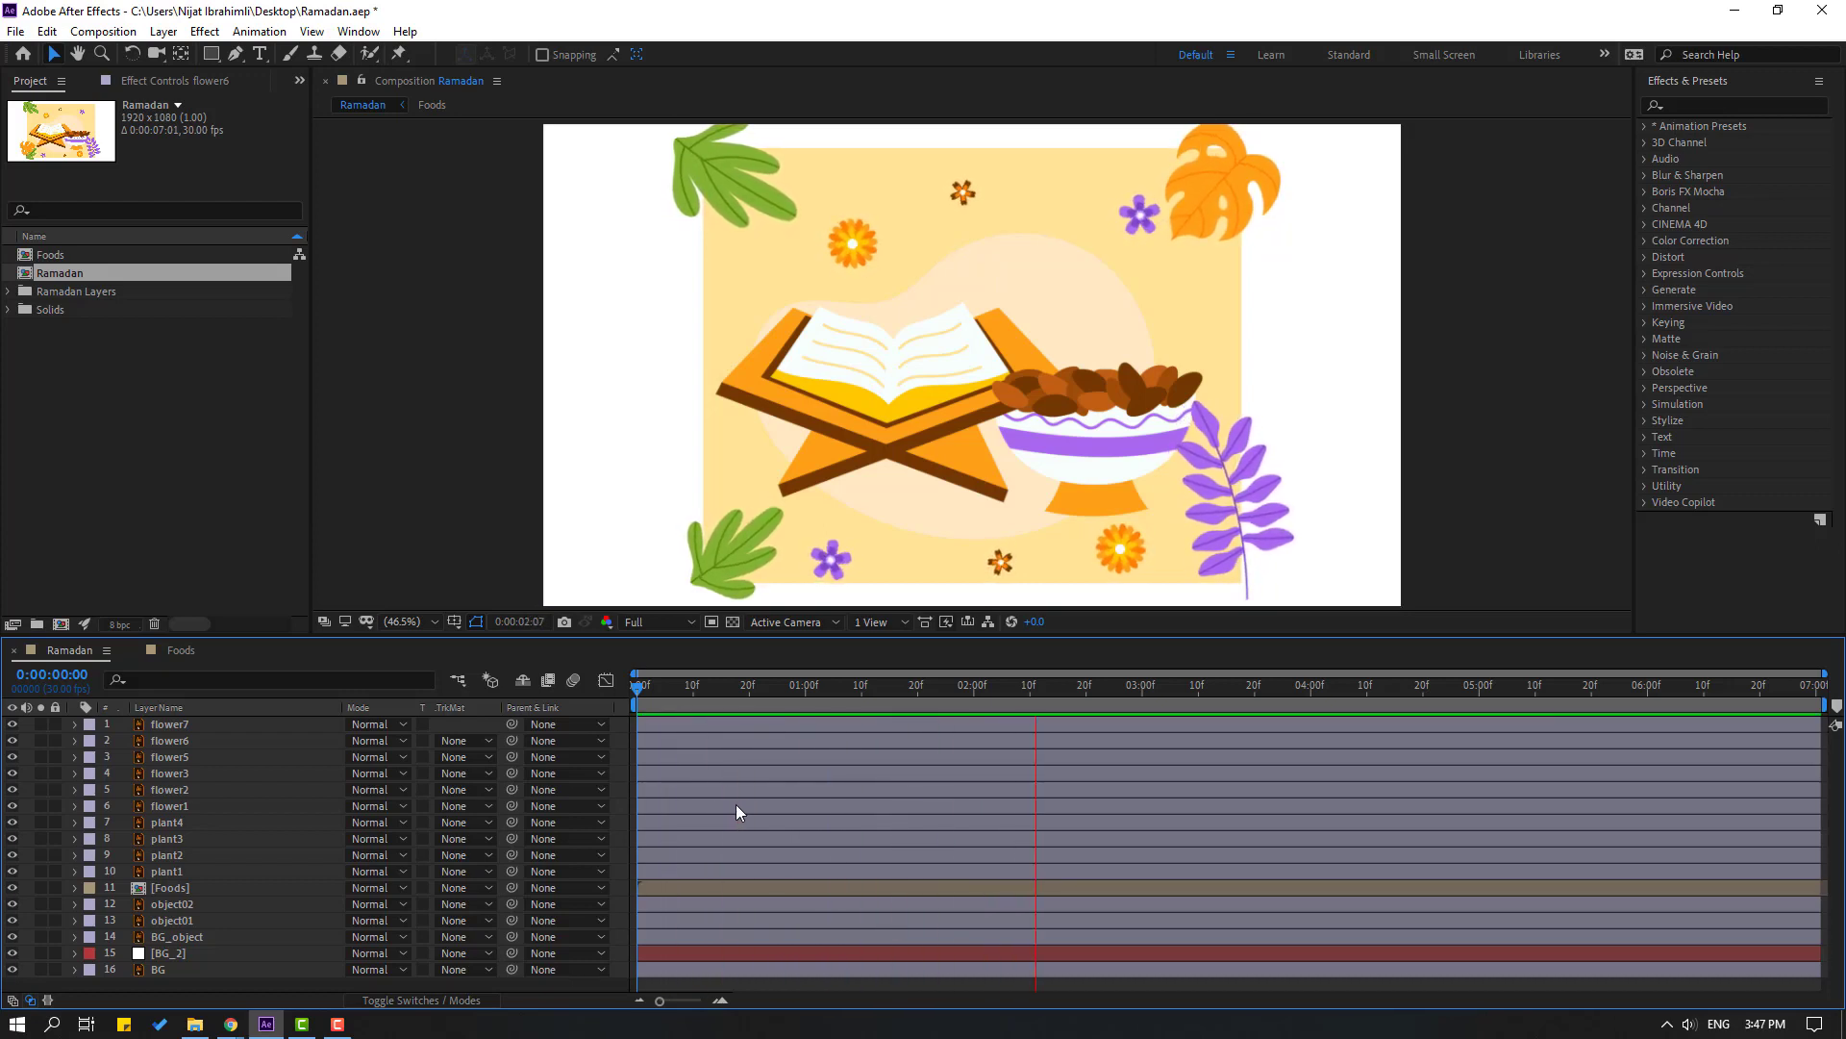
{"action": "left_click", "coordinate": [228, 792]}
Find the Wiggle - position preset by searching for "wiggle", apply it to the upper orange flower (flower7), and preview it
{"action": "left_click", "coordinate": [860, 237]}
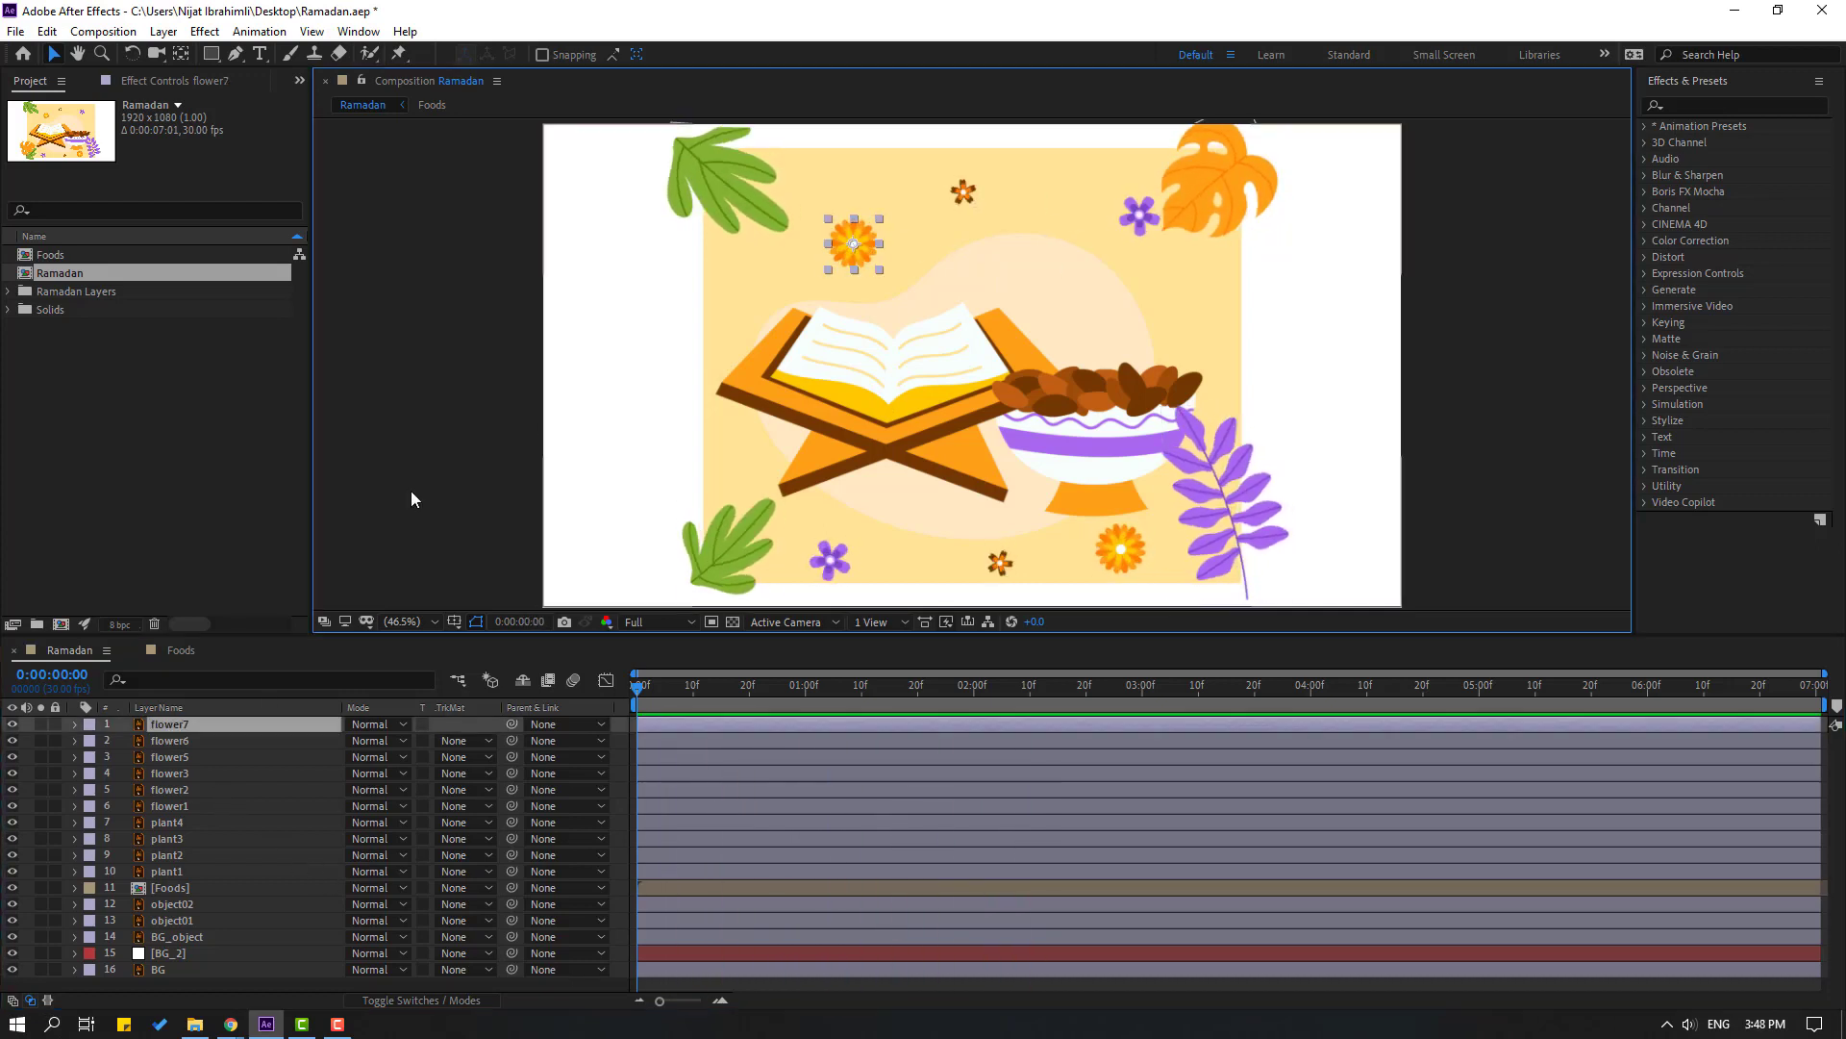
{"action": "left_click", "coordinate": [1691, 106]}
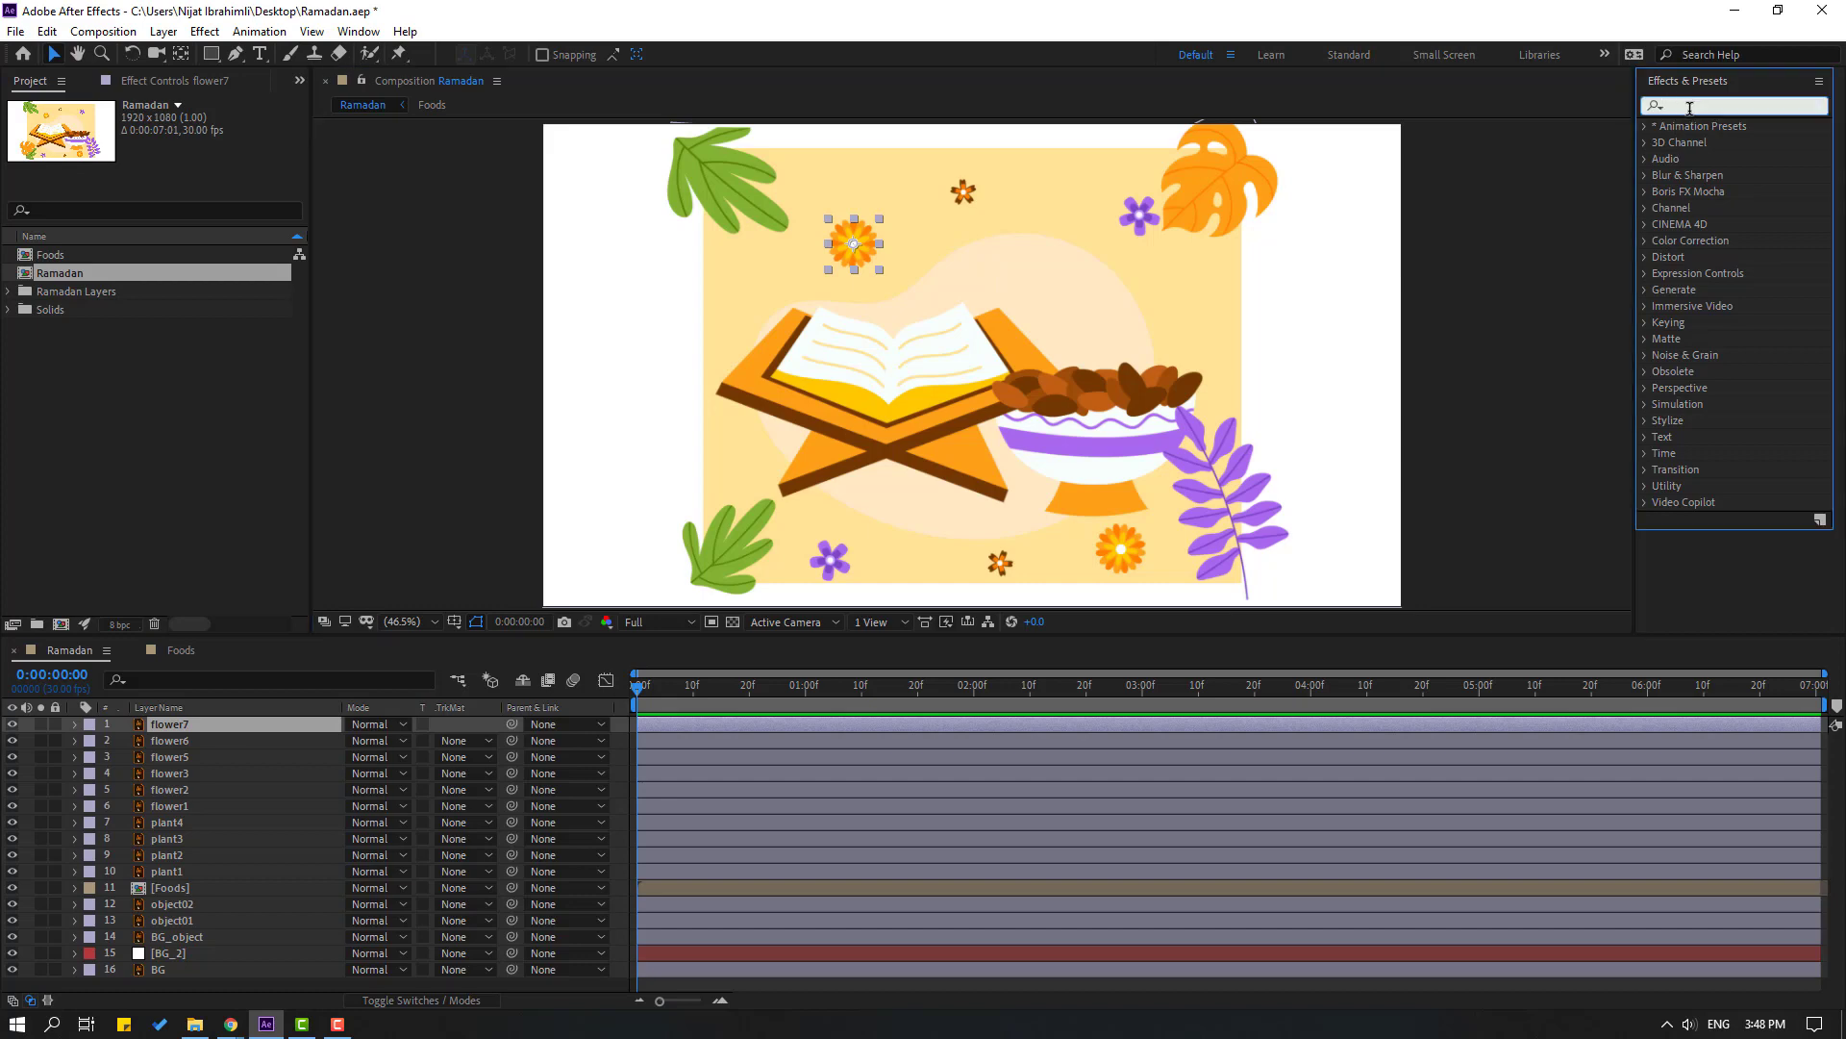
{"action": "type", "text": "wiggle"}
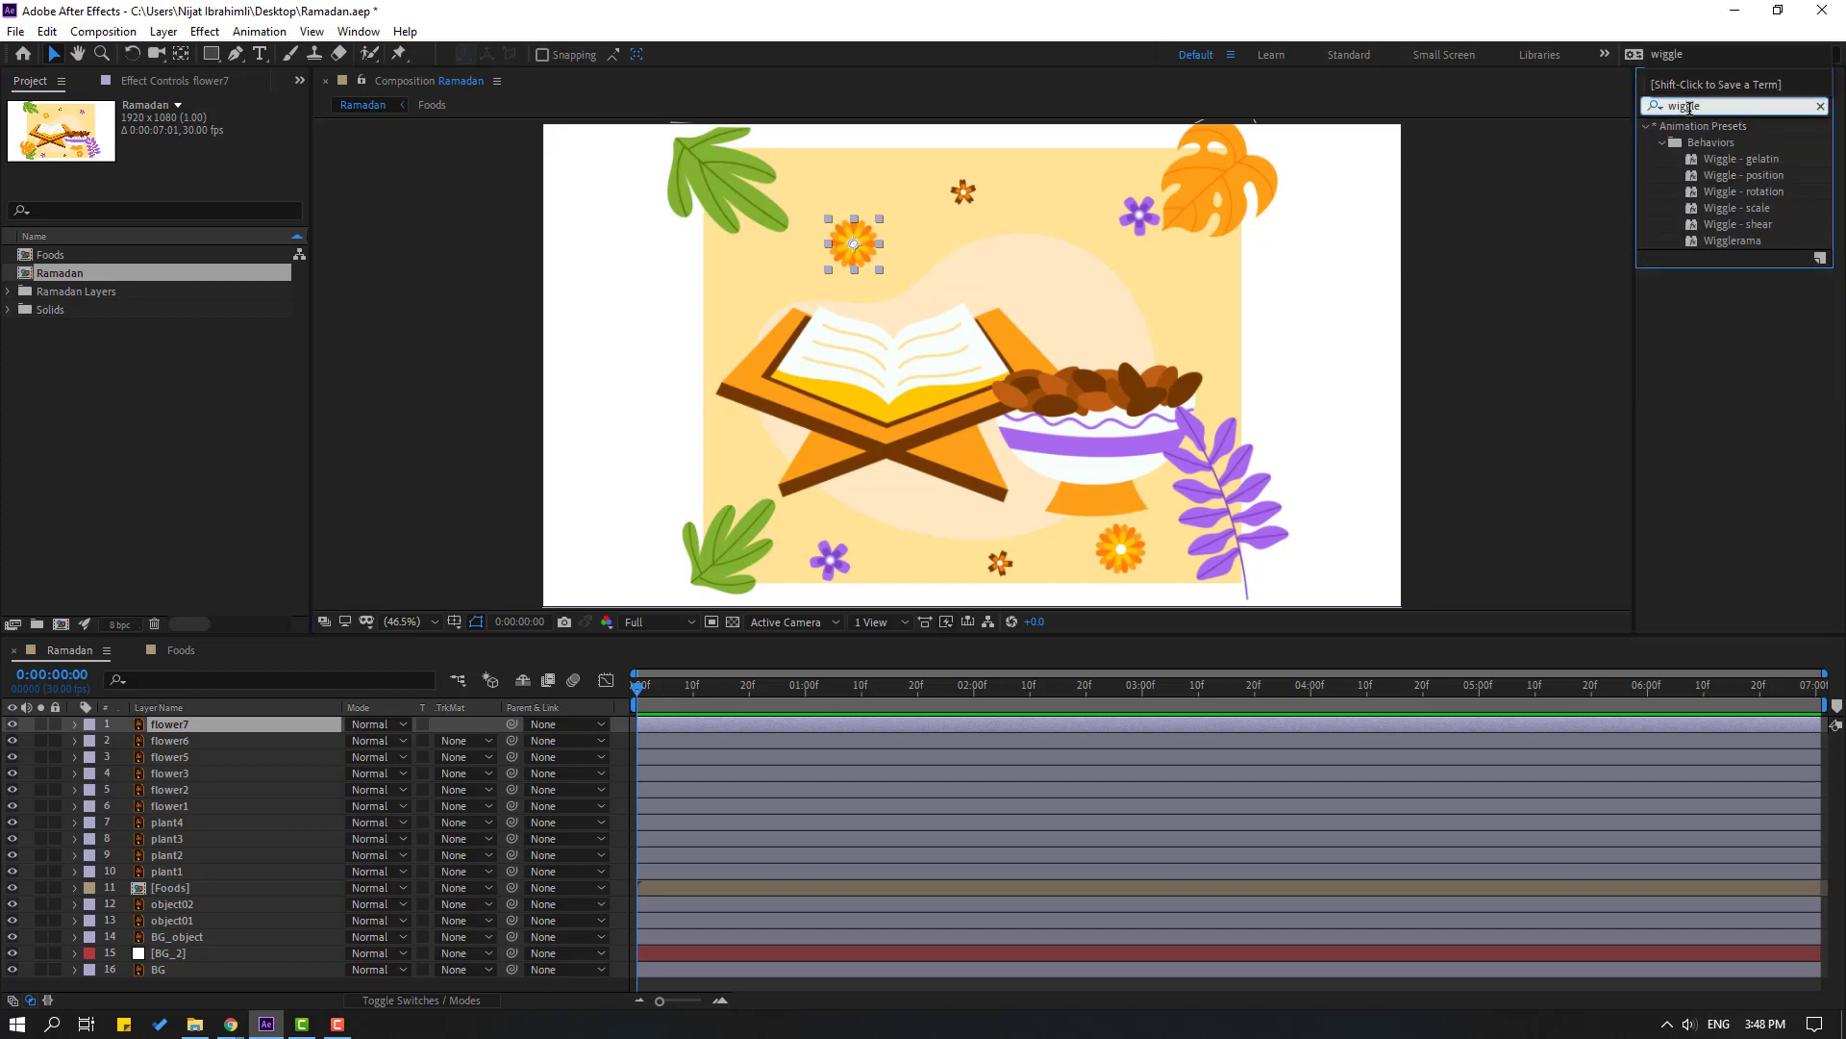
{"action": "left_click", "coordinate": [1739, 175]}
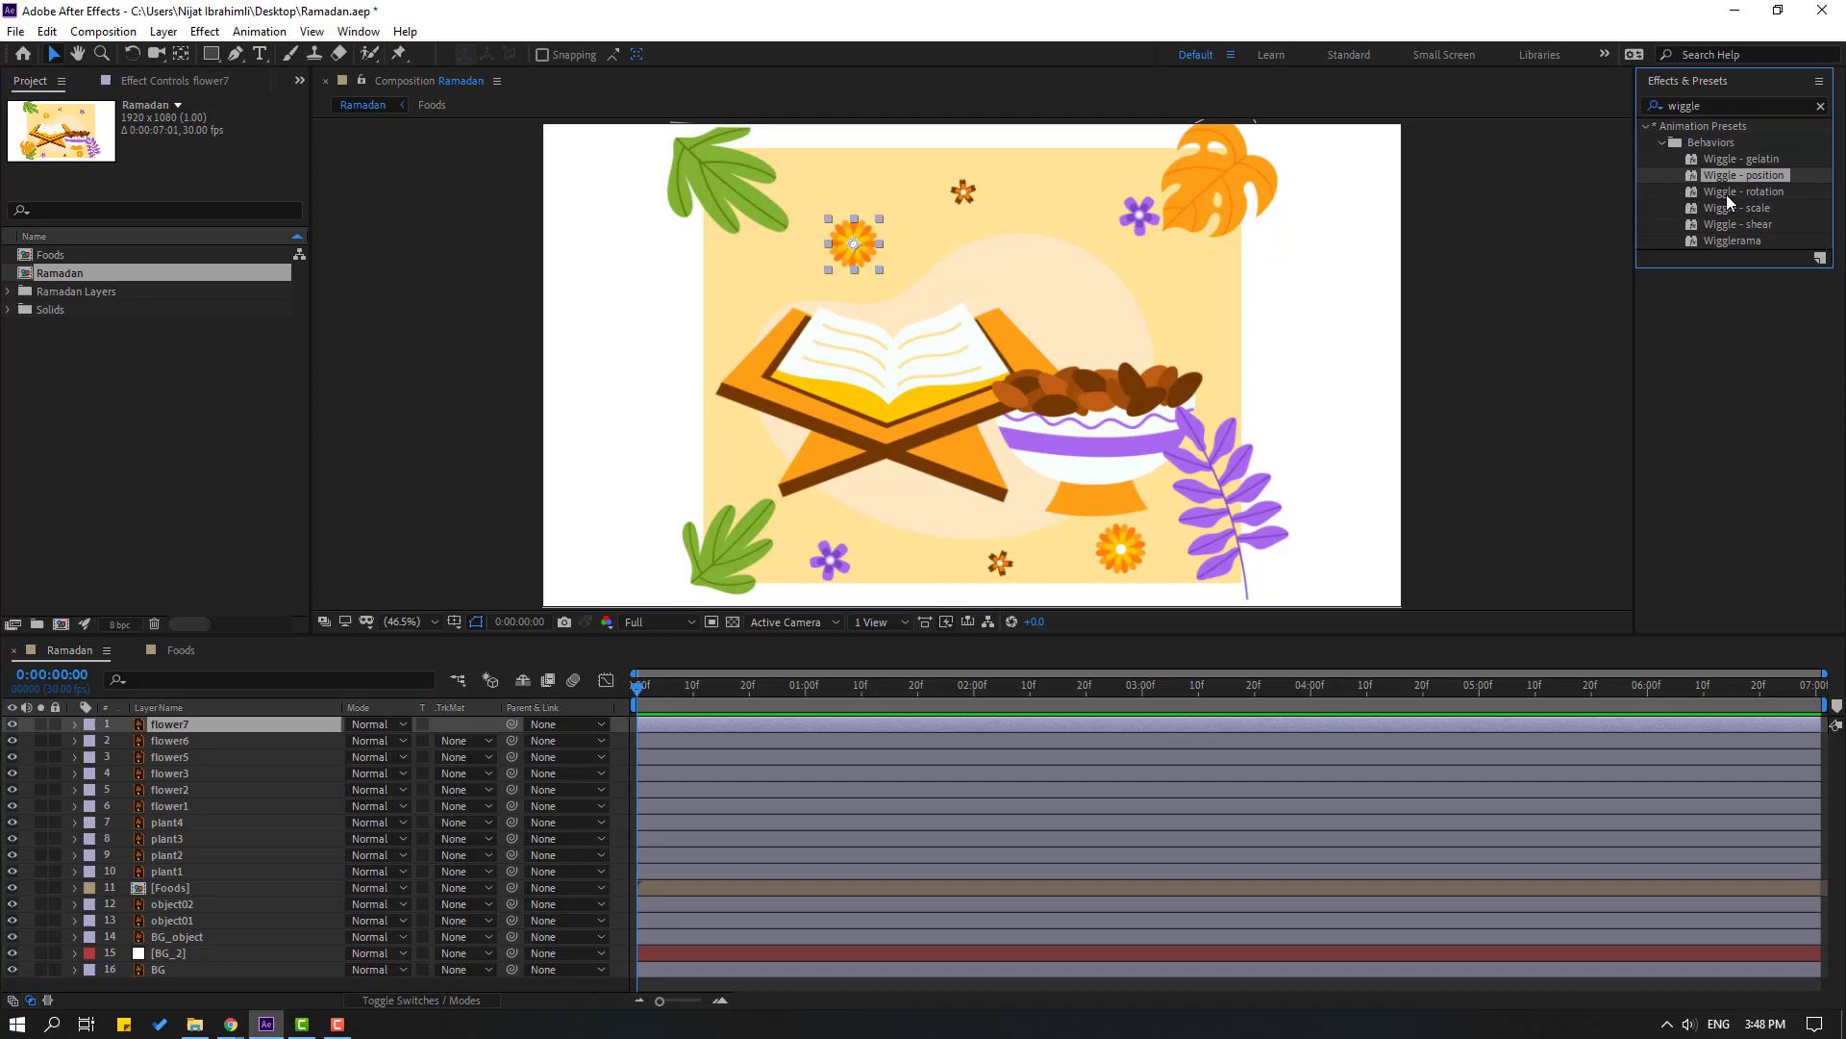
{"action": "left_click_drag", "start_coordinate": [1573, 252], "coordinate": [165, 727]}
{"action": "key", "text": "space"}
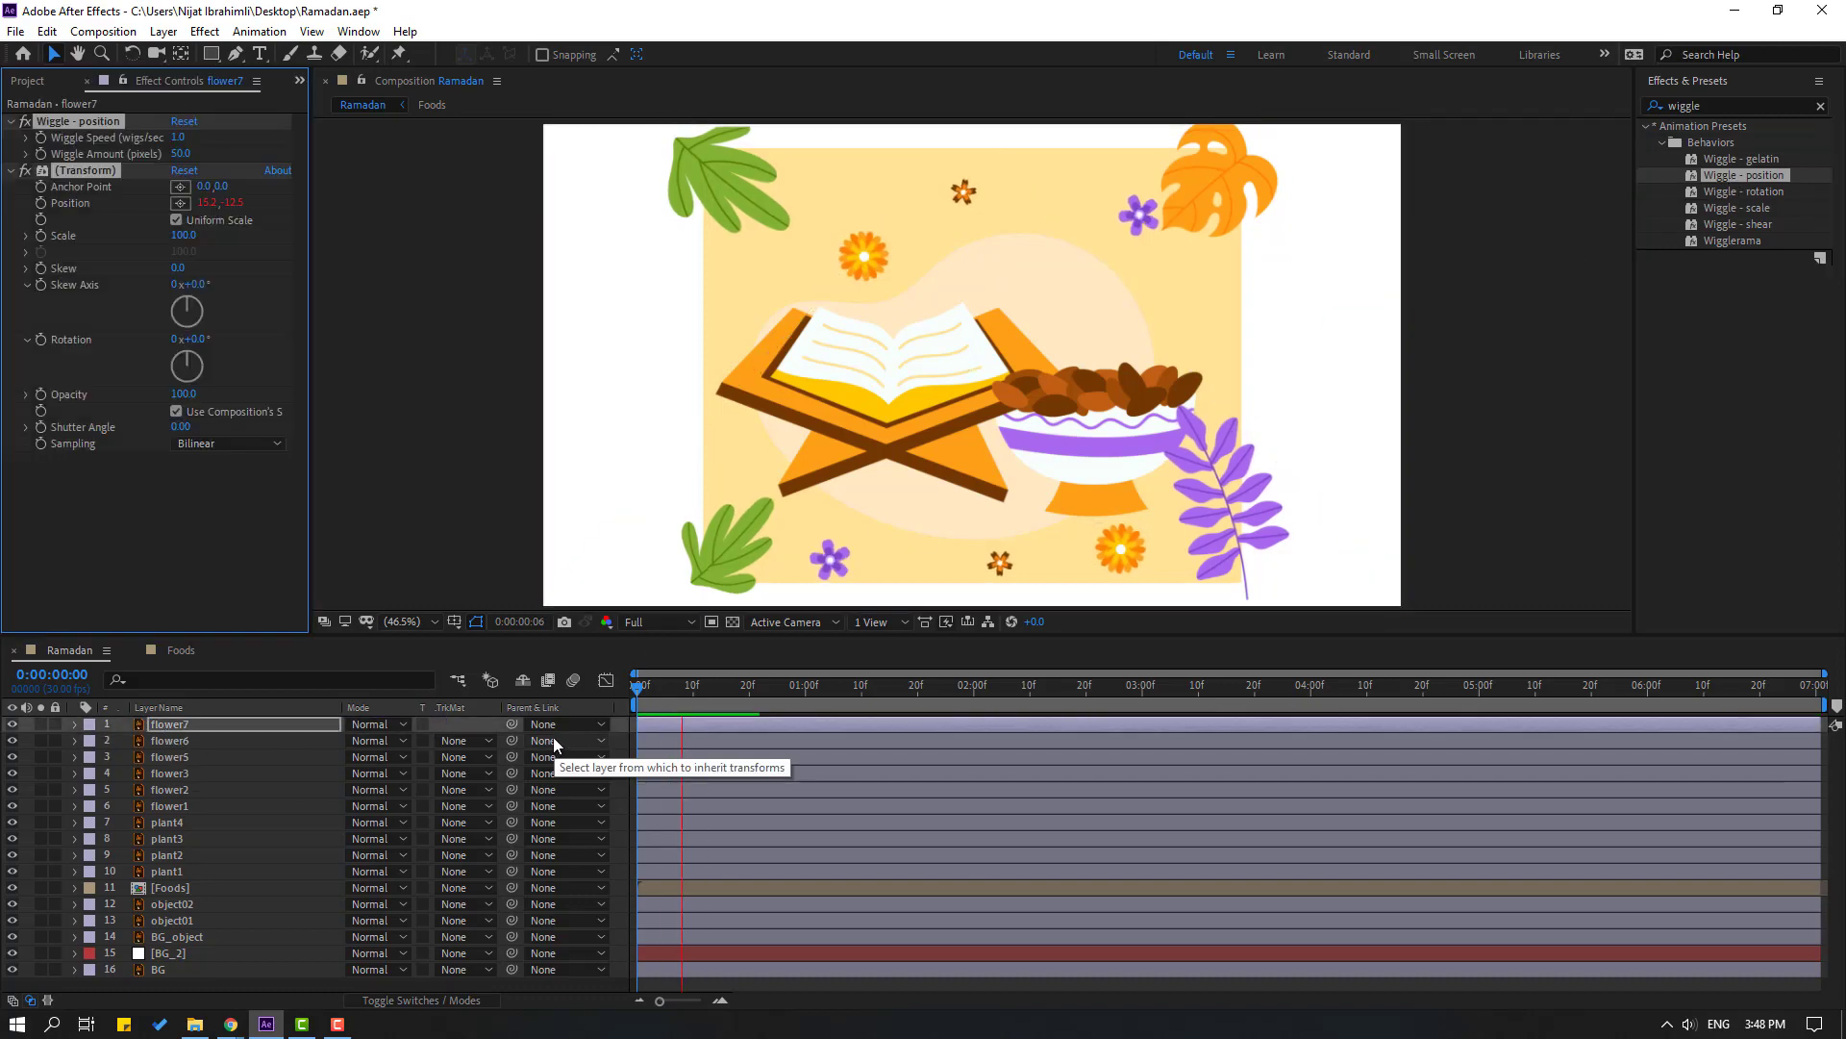
Set the Wiggle Amount of flower7's Wiggle - position effect to 25 pixels
{"action": "left_click", "coordinate": [713, 689]}
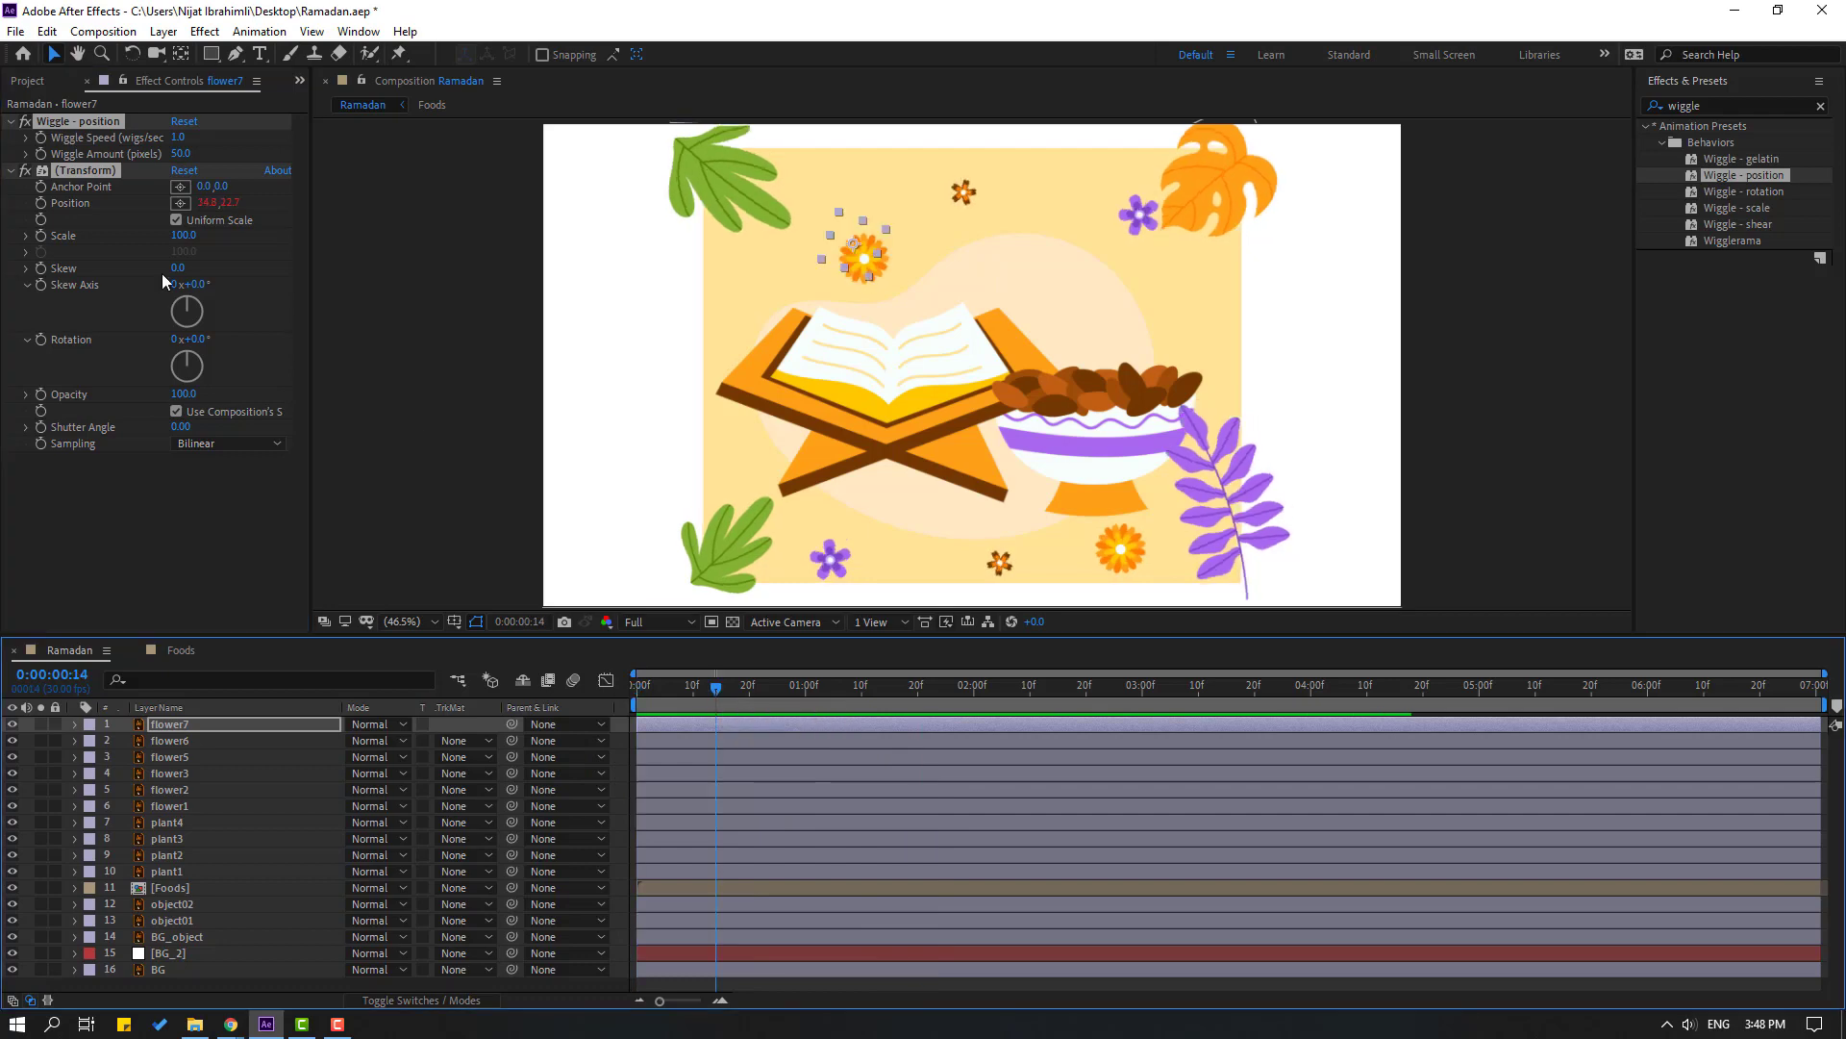
{"action": "left_click", "coordinate": [182, 154]}
{"action": "type", "text": "25"}
{"action": "key", "text": "Return"}
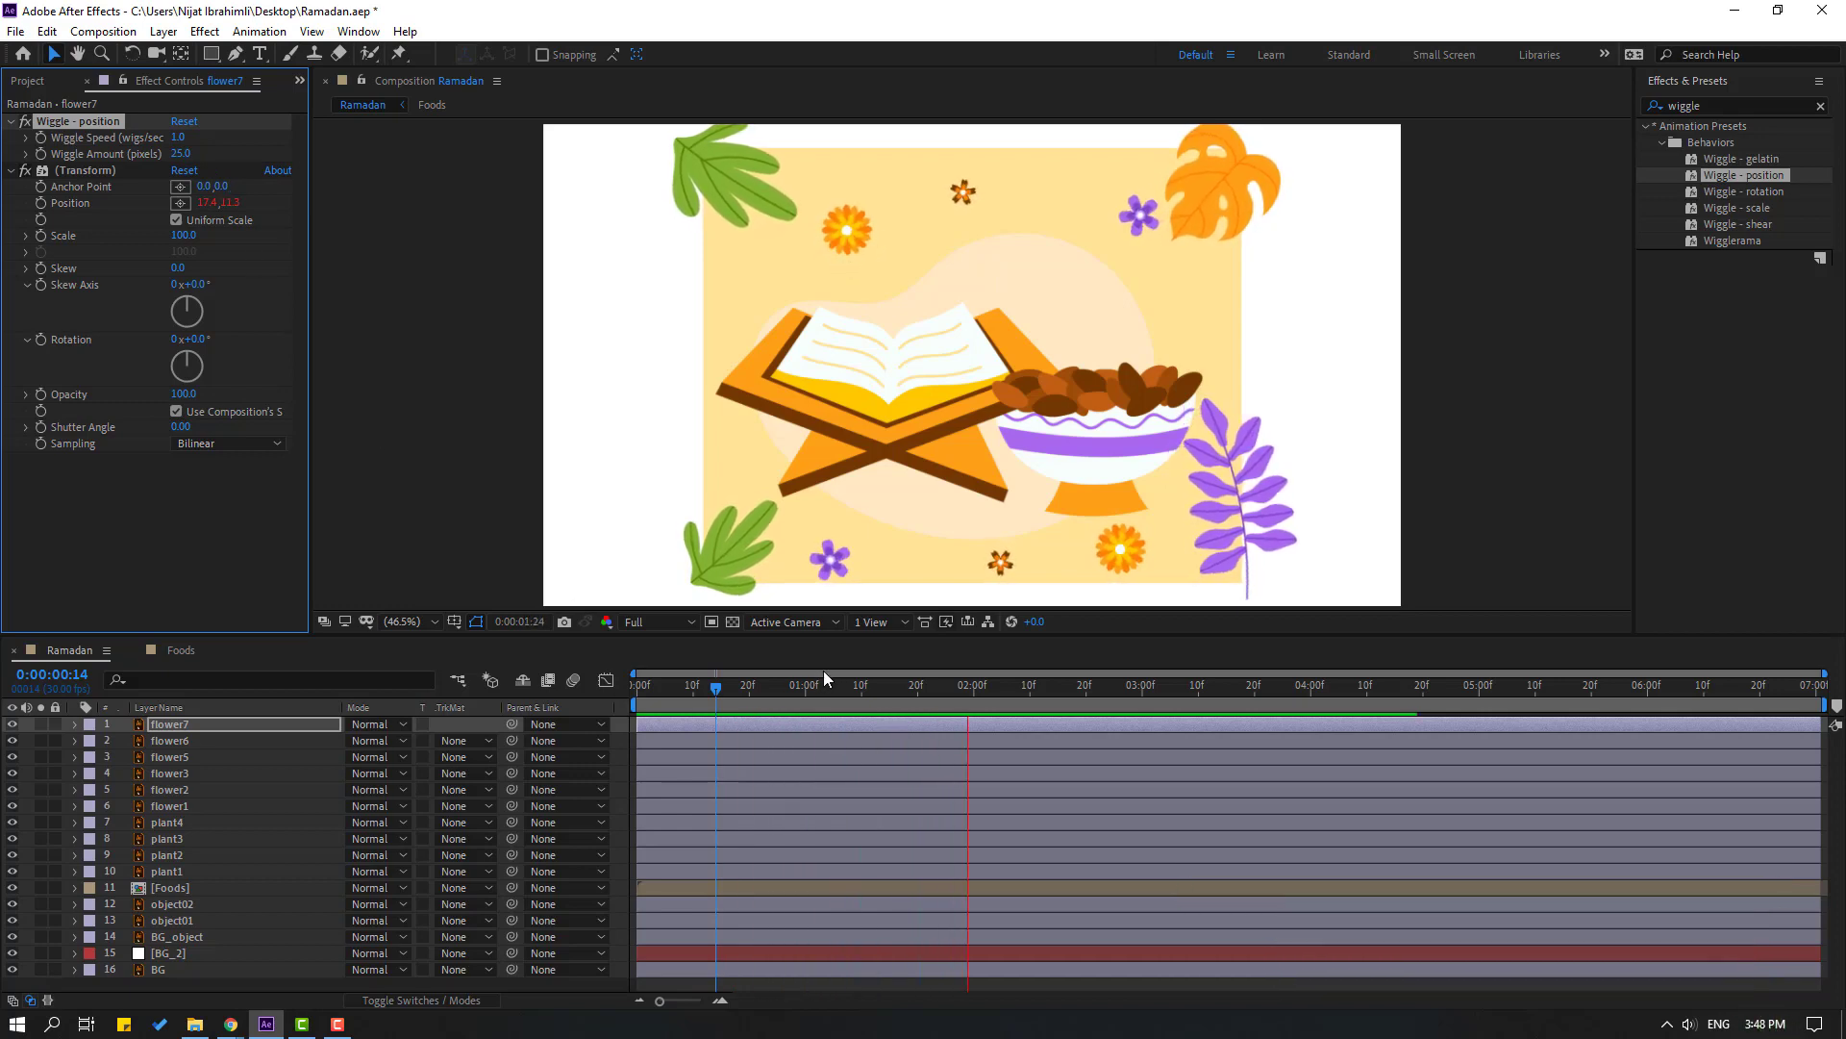
Apply the Wiggle - position preset to the upper brown flower (flower2) and both purple flowers (flower3 and flower5)
{"action": "left_click", "coordinate": [963, 192]}
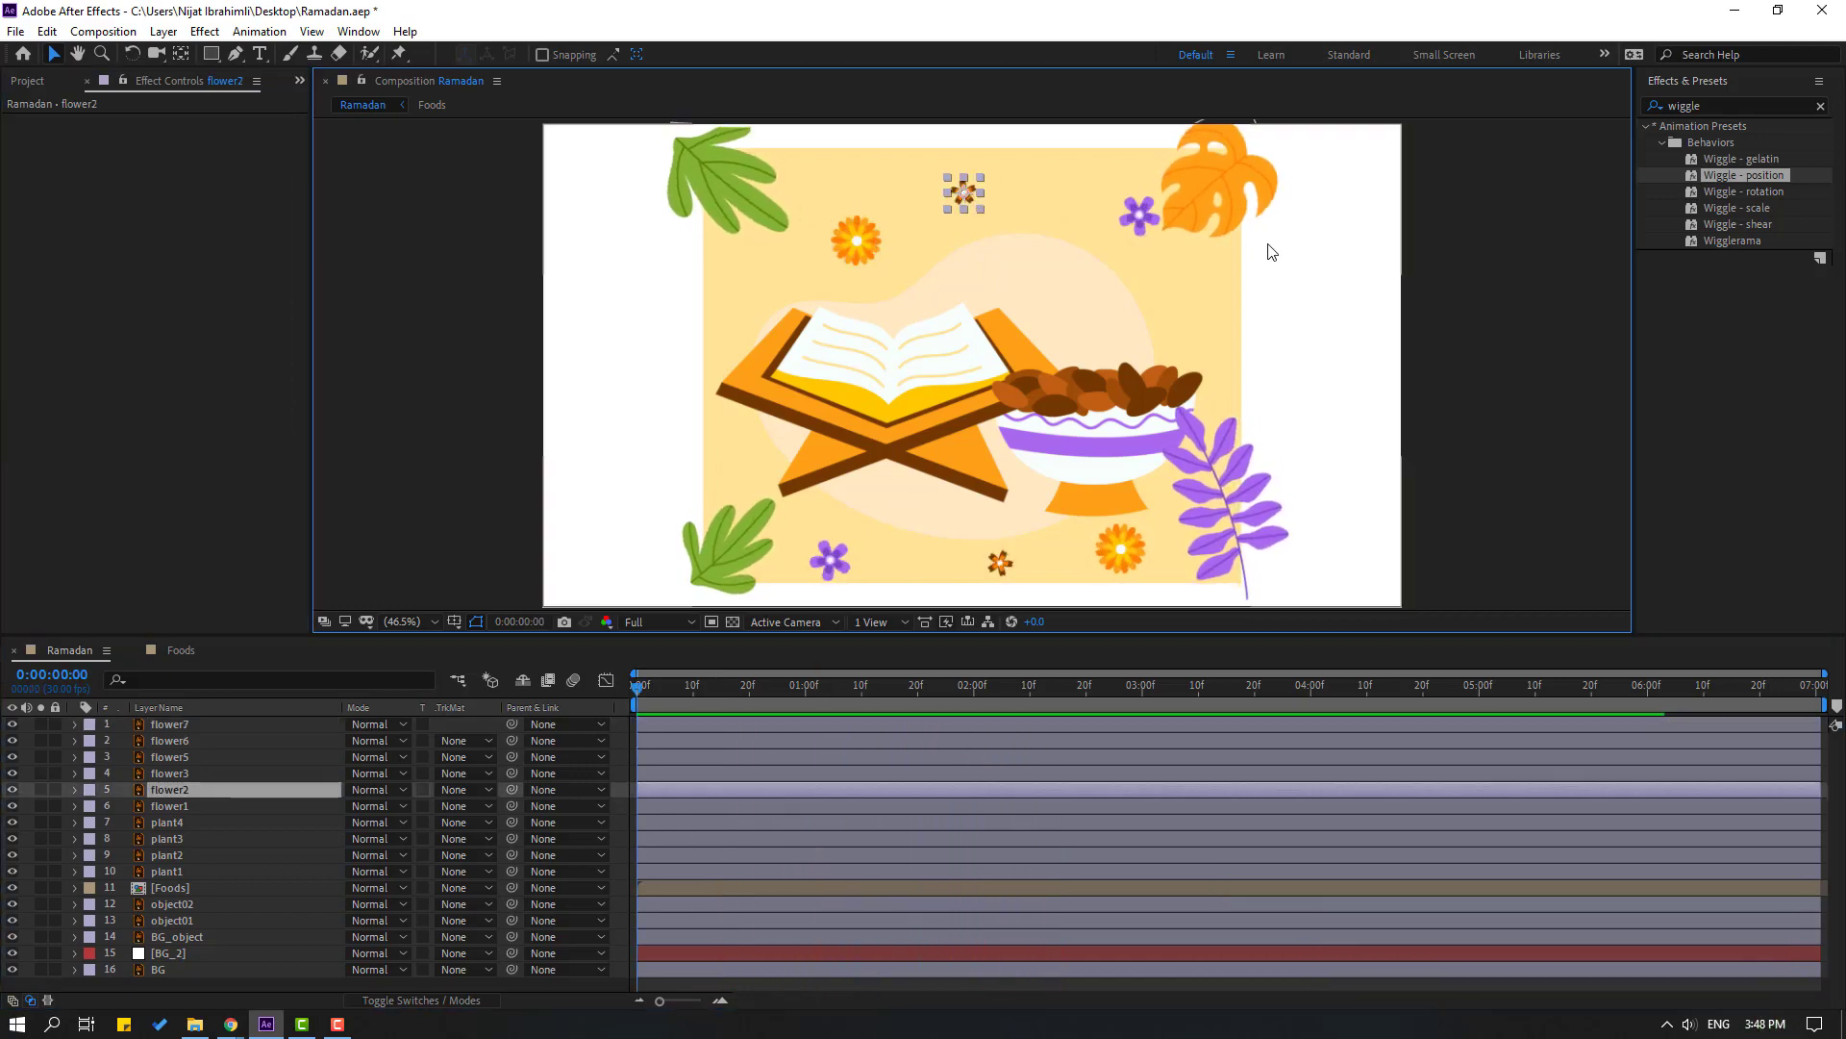
{"action": "left_click_drag", "start_coordinate": [1729, 183], "coordinate": [191, 794]}
{"action": "left_click_drag", "start_coordinate": [1670, 228], "coordinate": [204, 771]}
{"action": "left_click_drag", "start_coordinate": [1720, 181], "coordinate": [162, 752]}
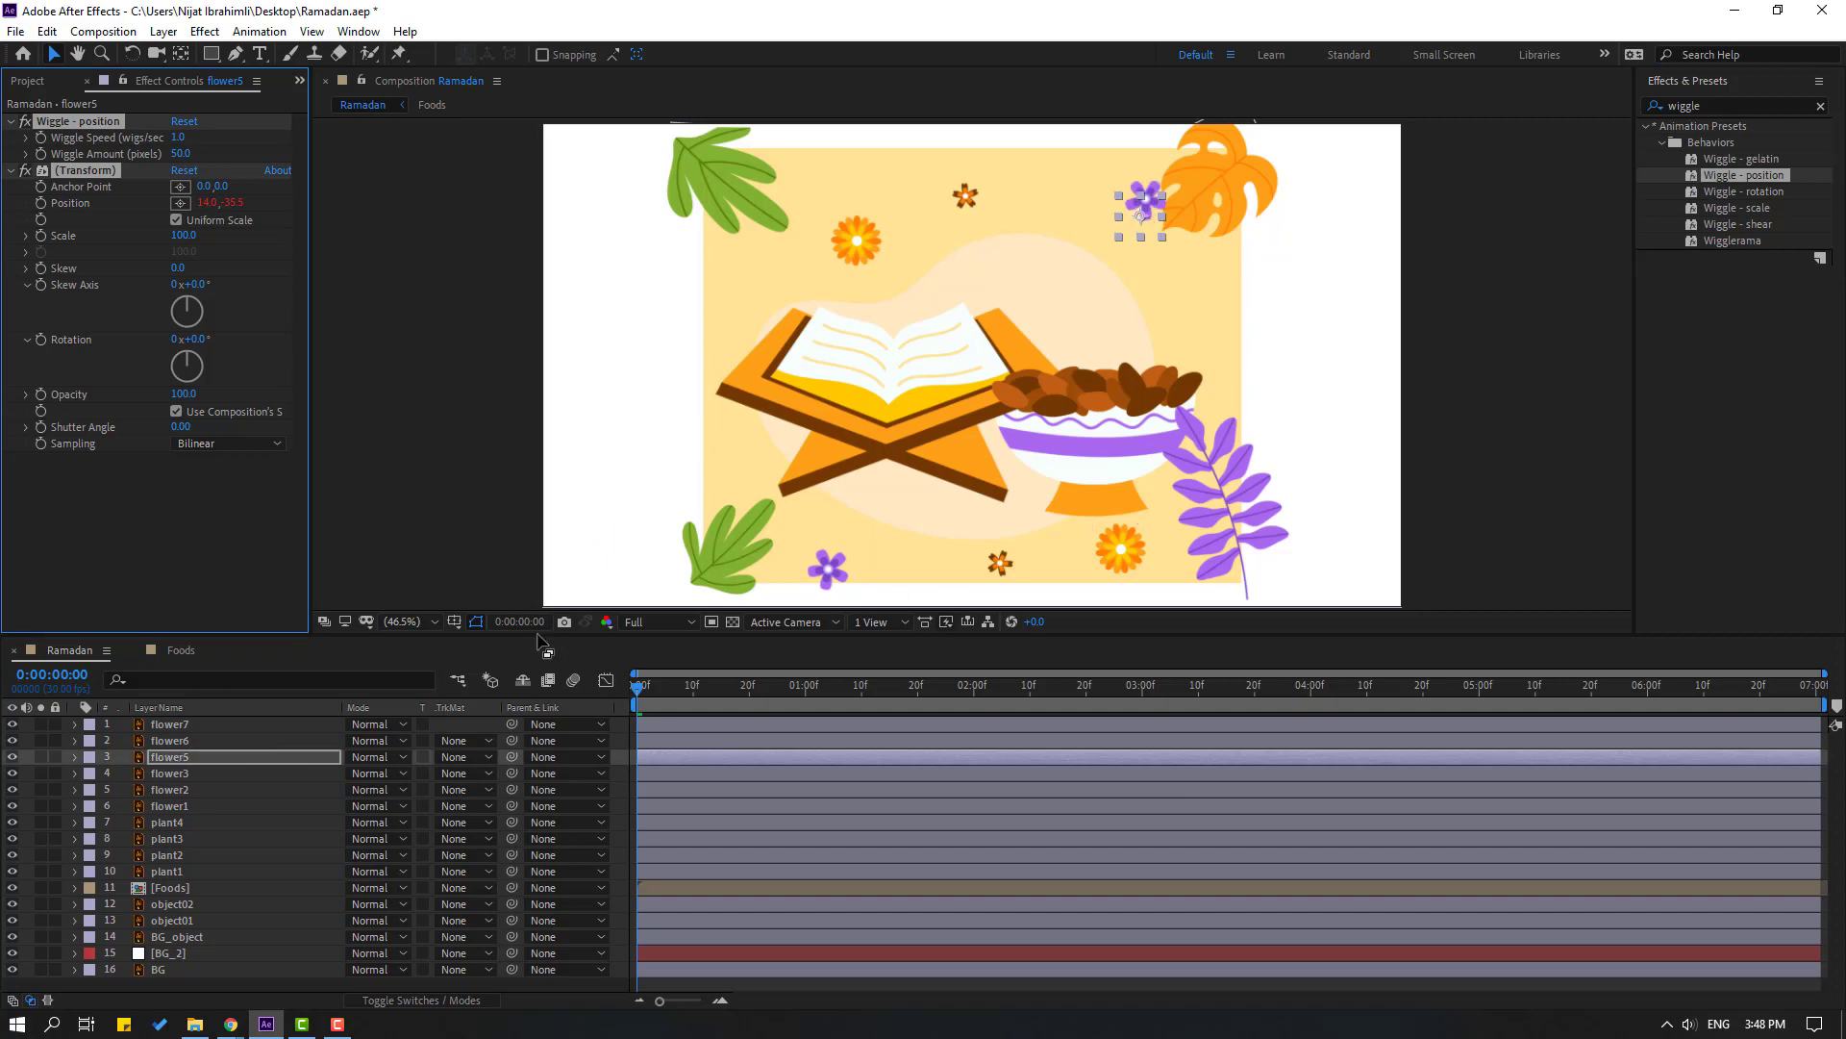
Apply the Wiggle - position preset to the lower brown flower (flower1) and the lower orange flower (flower6)
{"action": "mouse_move", "coordinate": [640, 686]}
{"action": "left_mouse_down"}
{"action": "mouse_move", "coordinate": [958, 671]}
{"action": "mouse_move", "coordinate": [638, 685]}
{"action": "left_mouse_up"}
{"action": "left_click_drag", "start_coordinate": [1733, 175], "coordinate": [1001, 566]}
{"action": "left_click_drag", "start_coordinate": [1733, 179], "coordinate": [1129, 563]}
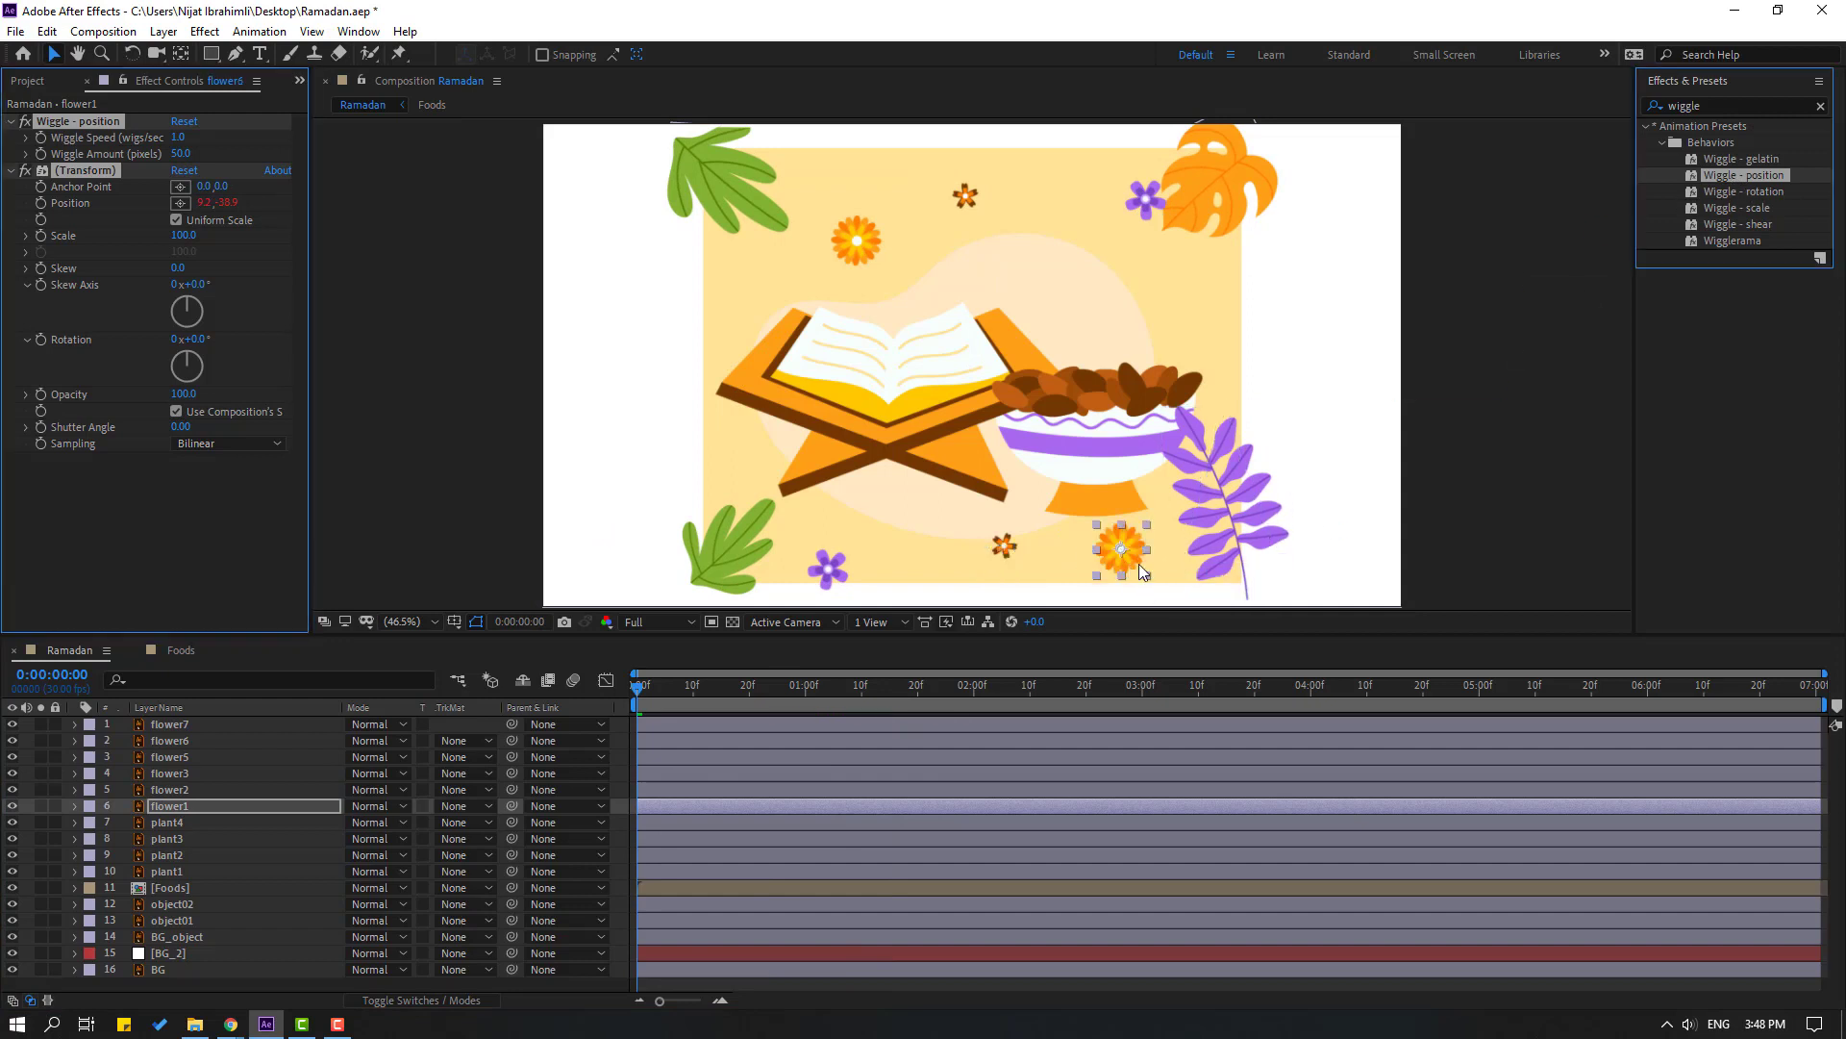
{"action": "mouse_move", "coordinate": [656, 694]}
{"action": "left_mouse_down"}
{"action": "mouse_move", "coordinate": [763, 695]}
{"action": "mouse_move", "coordinate": [630, 694]}
{"action": "left_mouse_up"}
Set the Wiggle Amount of the lower orange flower (flower6) to 25 pixels
{"action": "left_click", "coordinate": [204, 738]}
{"action": "left_click", "coordinate": [200, 727]}
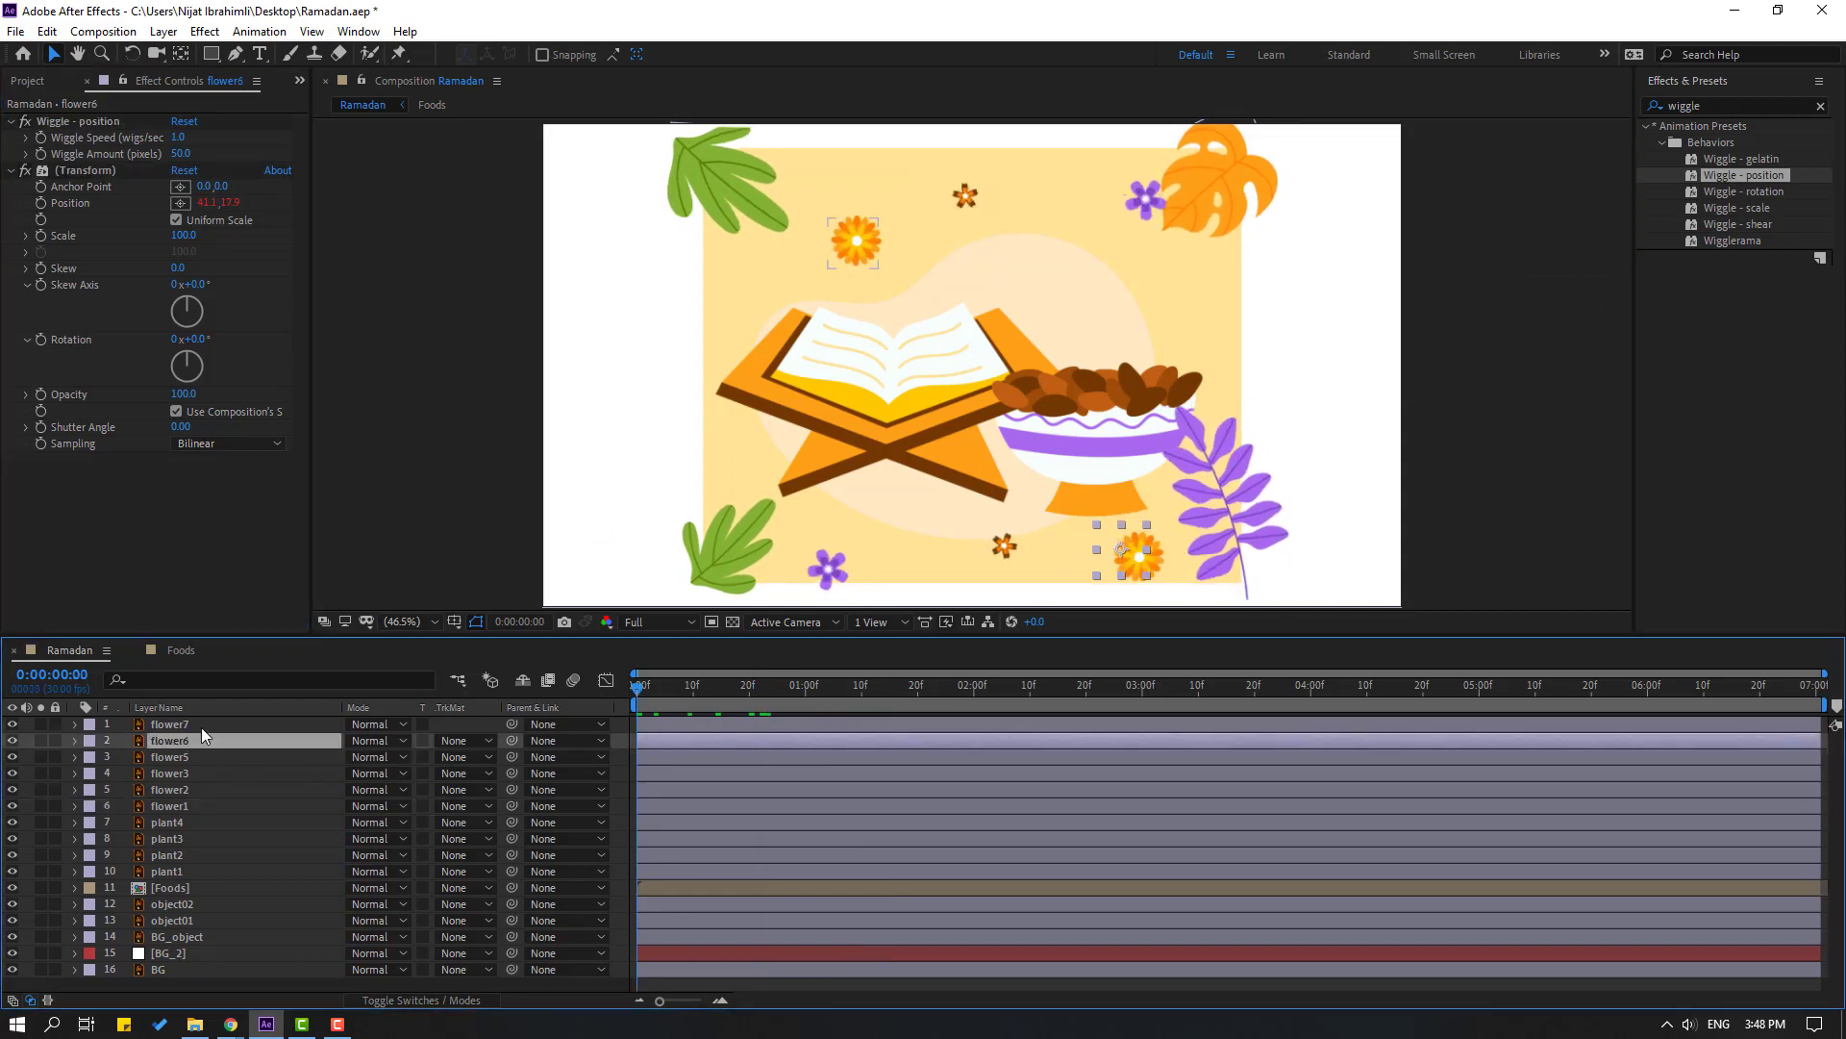
{"action": "left_click", "coordinate": [181, 754]}
{"action": "left_click", "coordinate": [185, 739]}
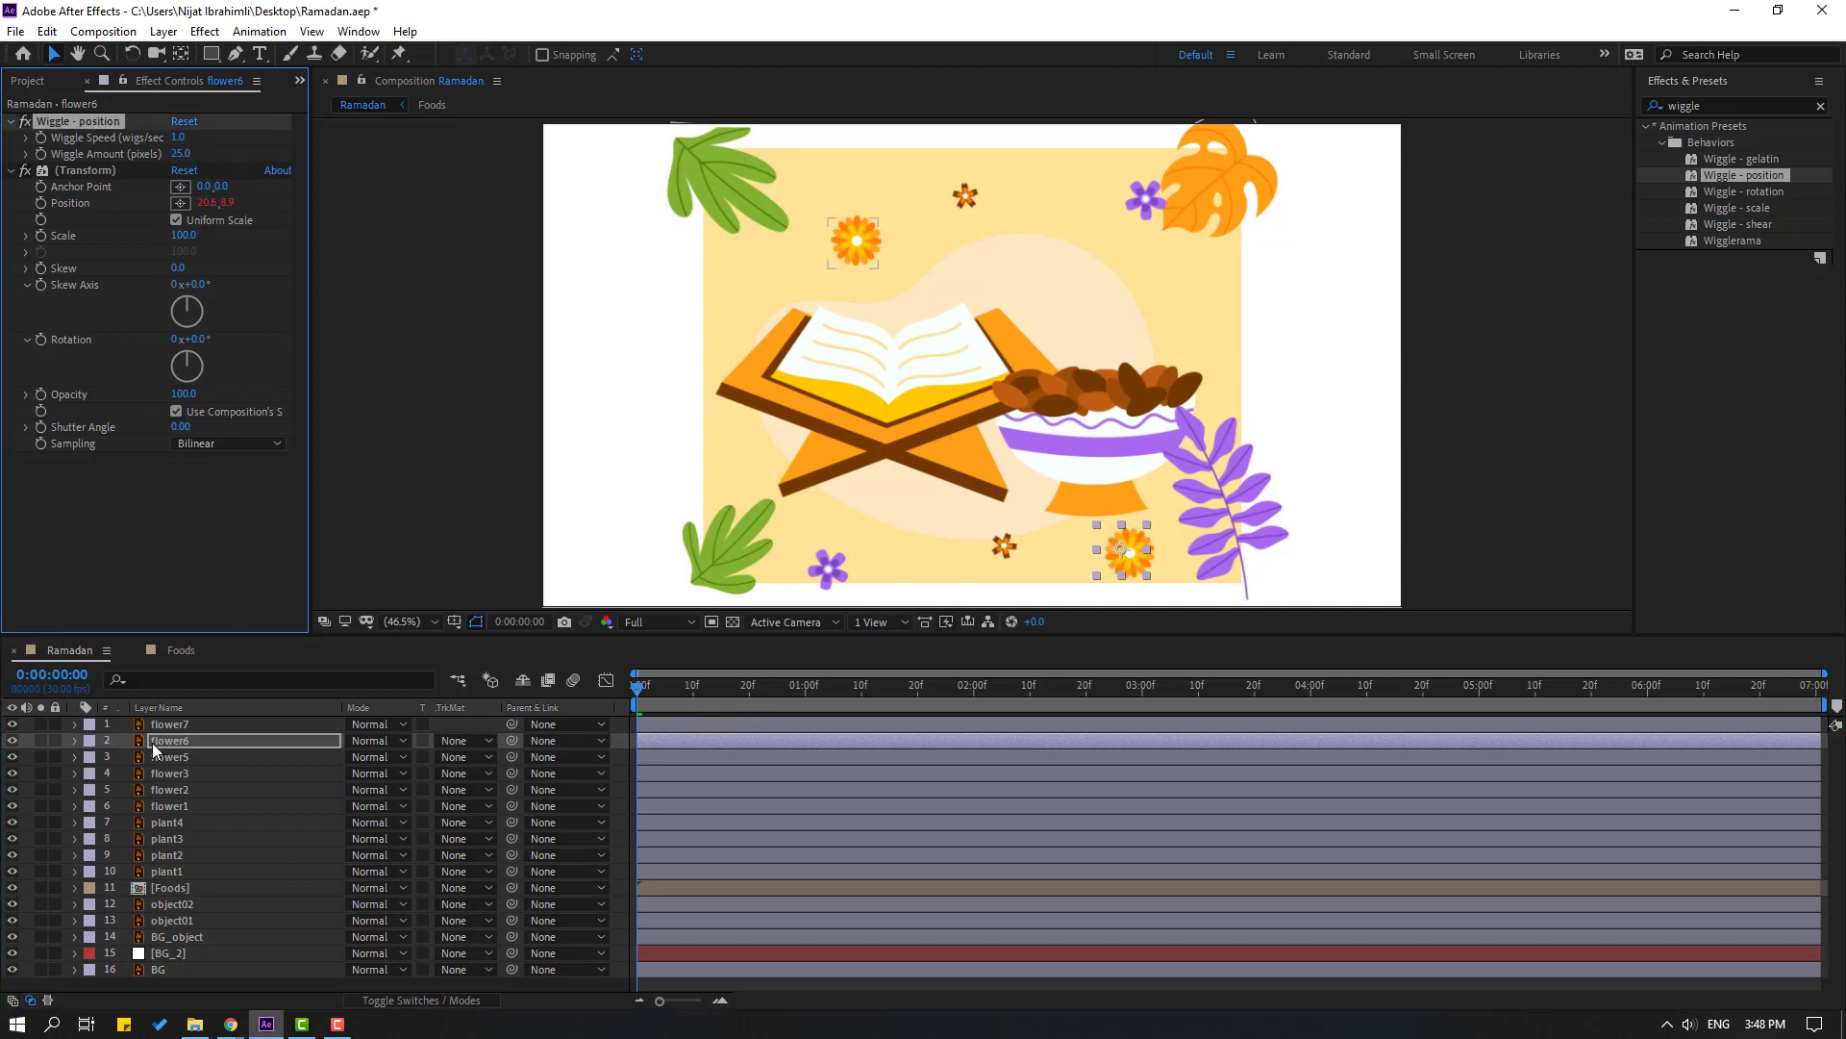
Set the Wiggle Amount of the two purple flowers (flower5 and flower3) to 25 pixels
{"action": "left_click", "coordinate": [164, 757]}
{"action": "left_click", "coordinate": [184, 153]}
{"action": "type", "text": "25"}
{"action": "key", "text": "Return"}
{"action": "left_click", "coordinate": [170, 774]}
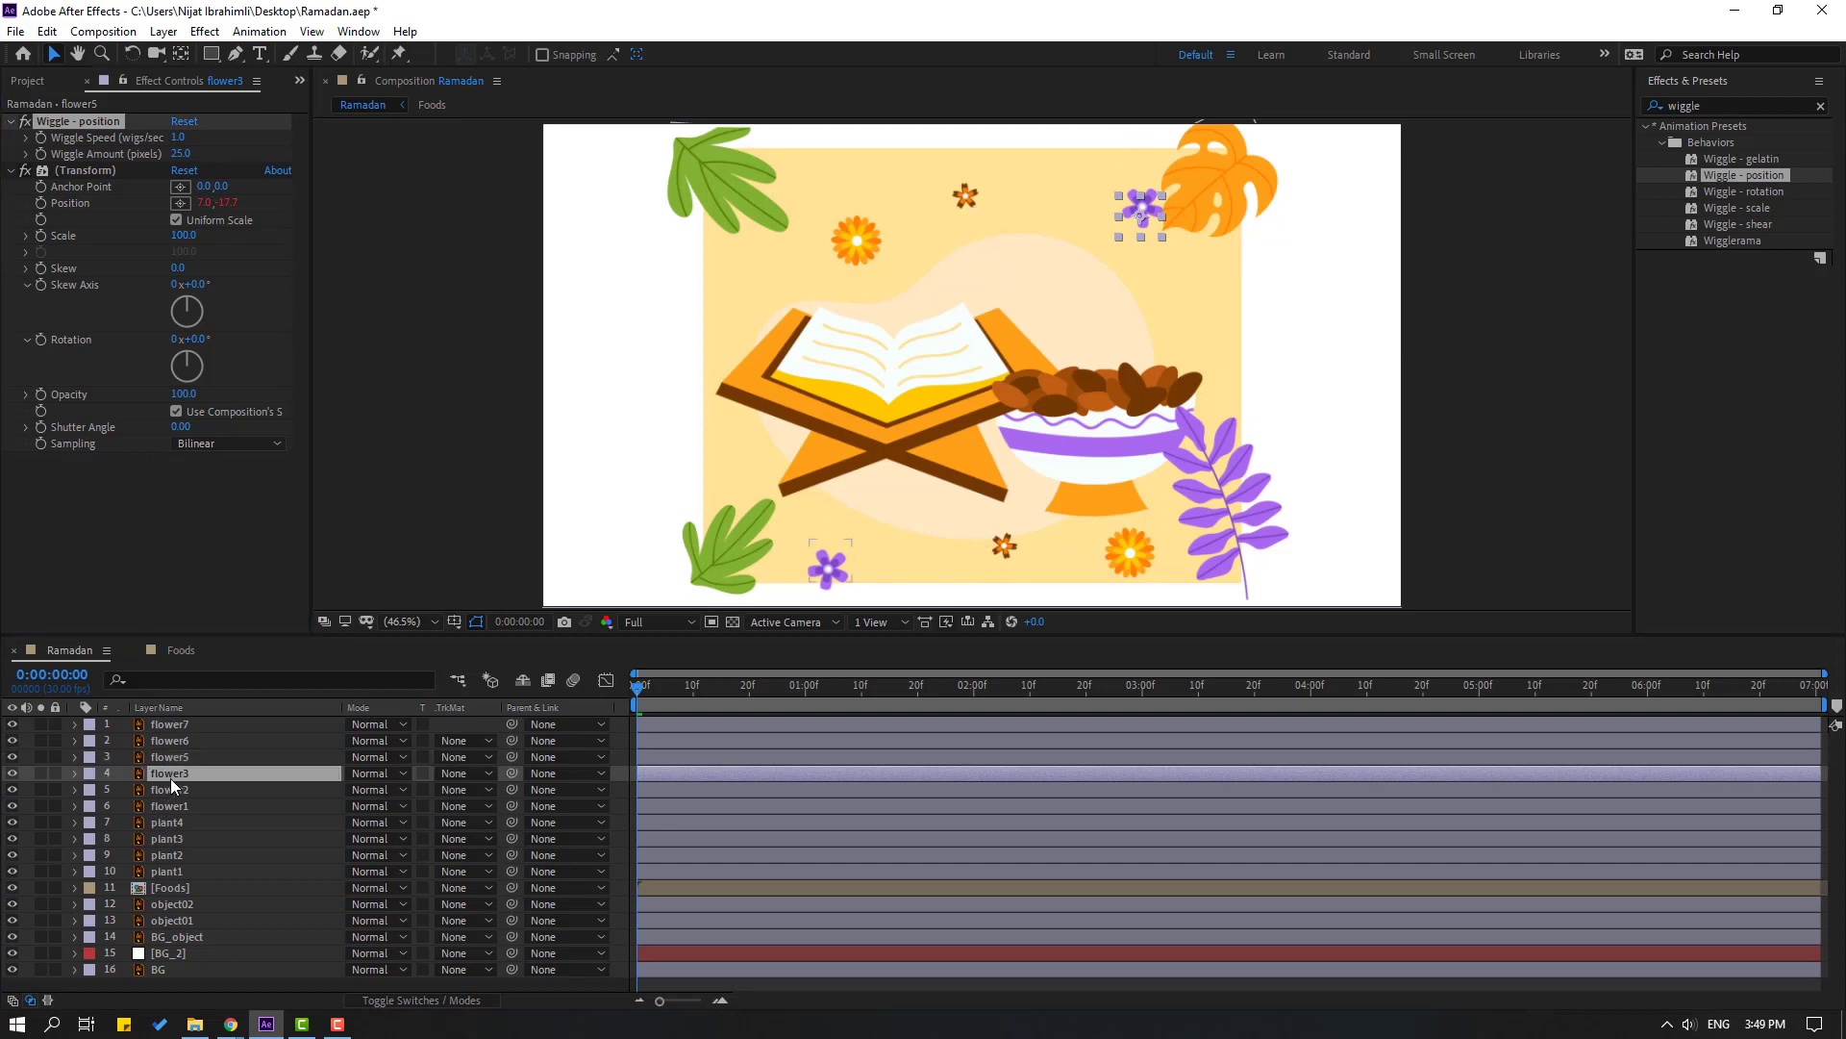
{"action": "type", "text": "25"}
{"action": "key", "text": "Return"}
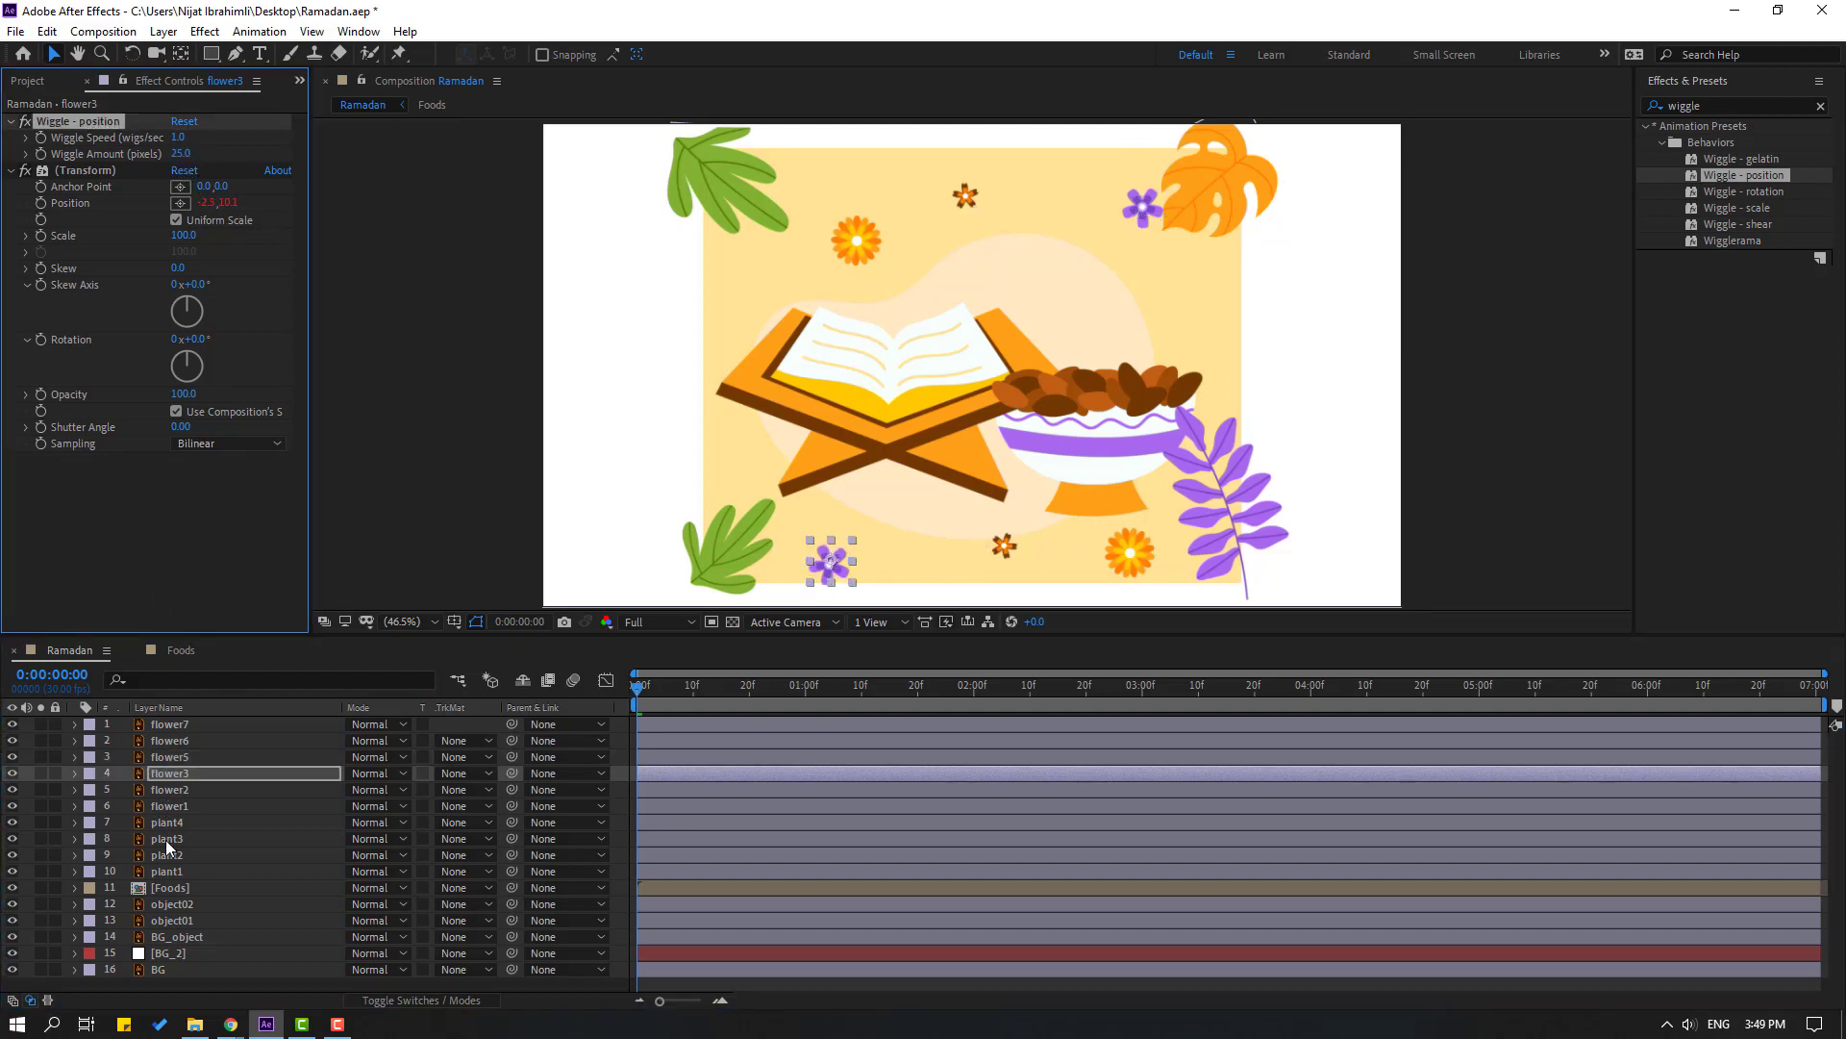
Set the Wiggle Amount of the upper brown flower (flower2) to 25 pixels
{"action": "left_click", "coordinate": [179, 155]}
{"action": "type", "text": "25"}
{"action": "key", "text": "Return"}
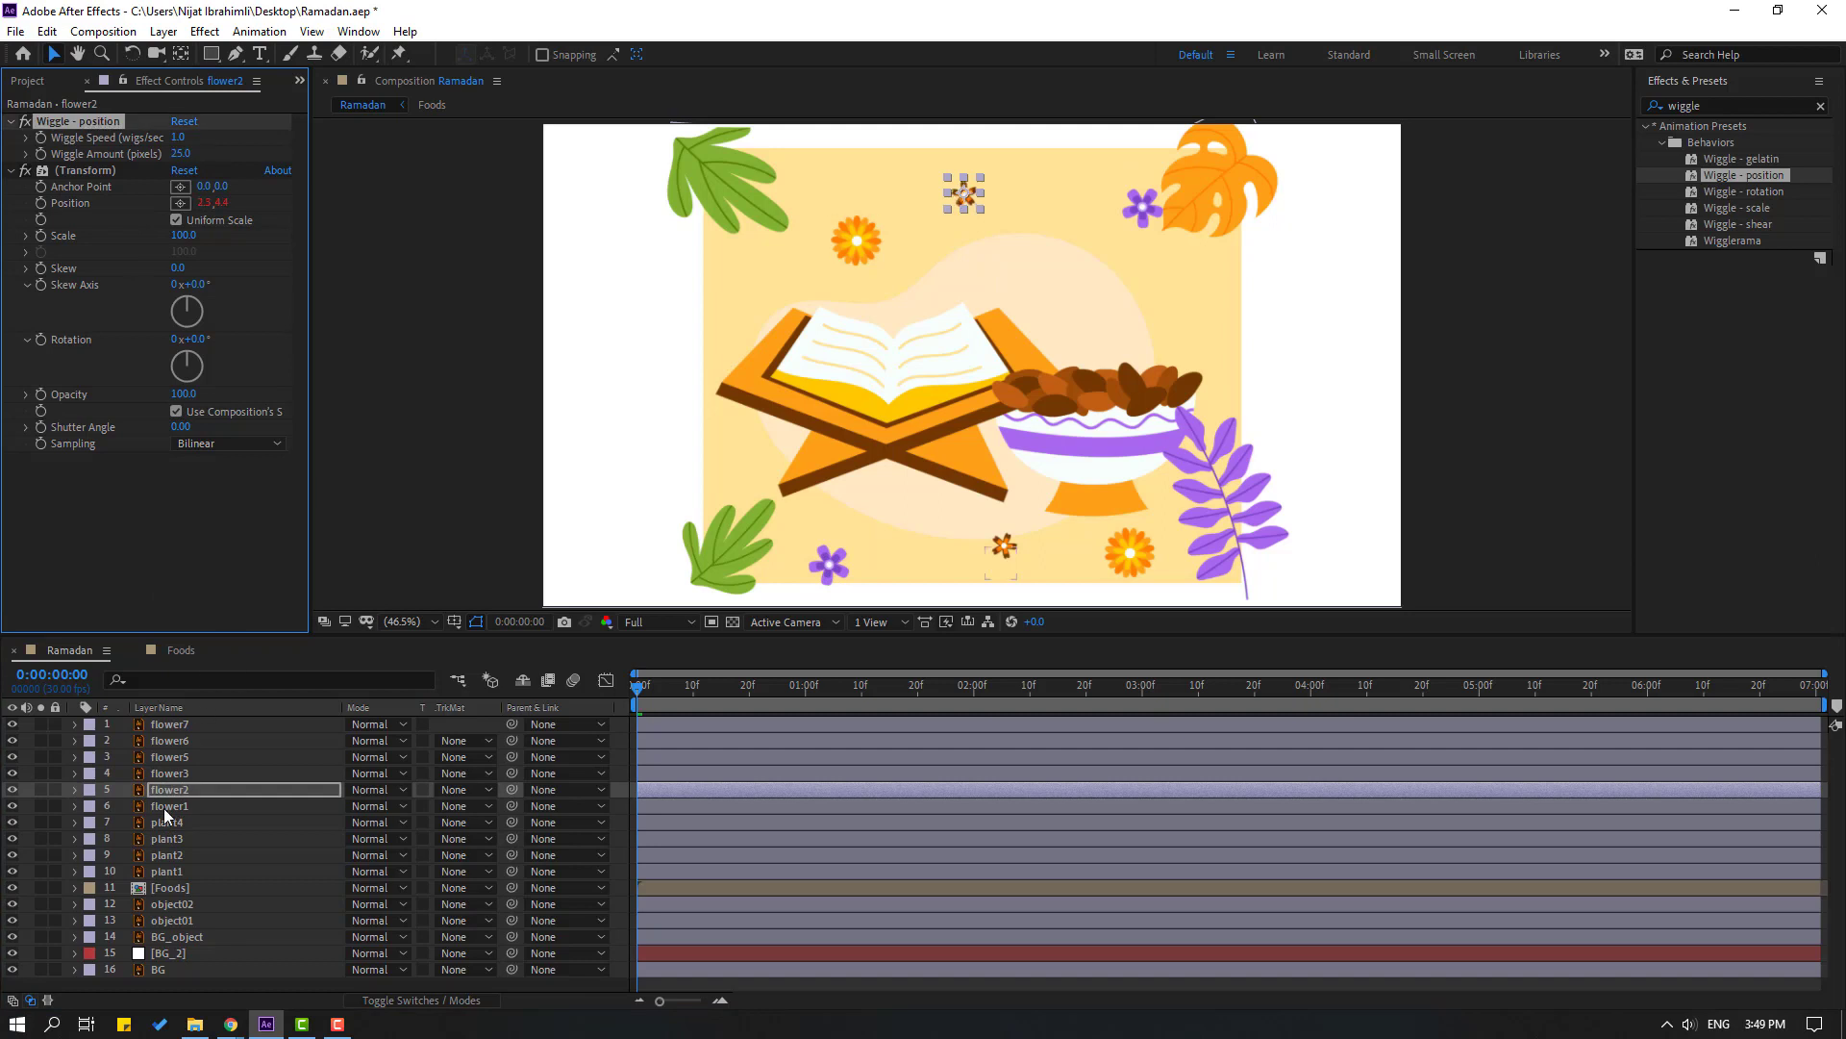
Set the Wiggle Amount of the lower brown flower (flower1) to 25 pixels and preview the animation
{"action": "left_click", "coordinate": [167, 807]}
{"action": "left_click", "coordinate": [181, 153]}
{"action": "type", "text": "25"}
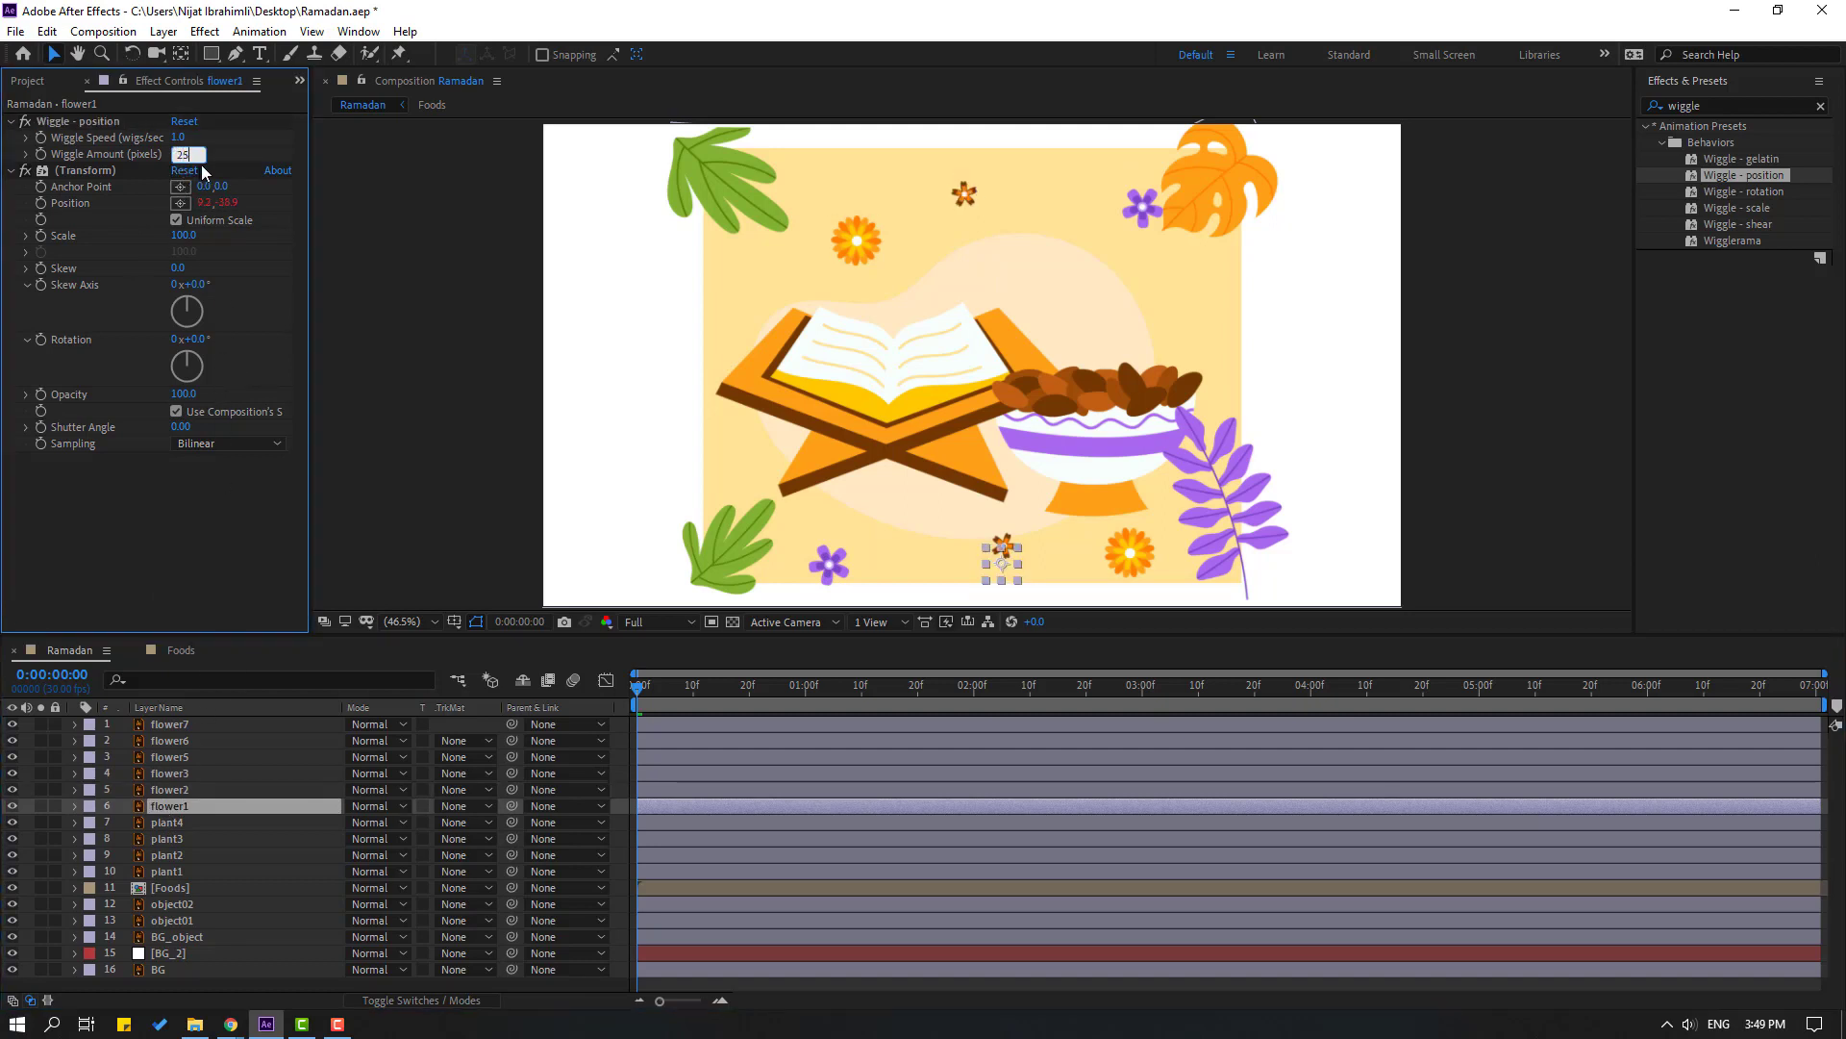
{"action": "key", "text": "Return"}
{"action": "key", "text": "space"}
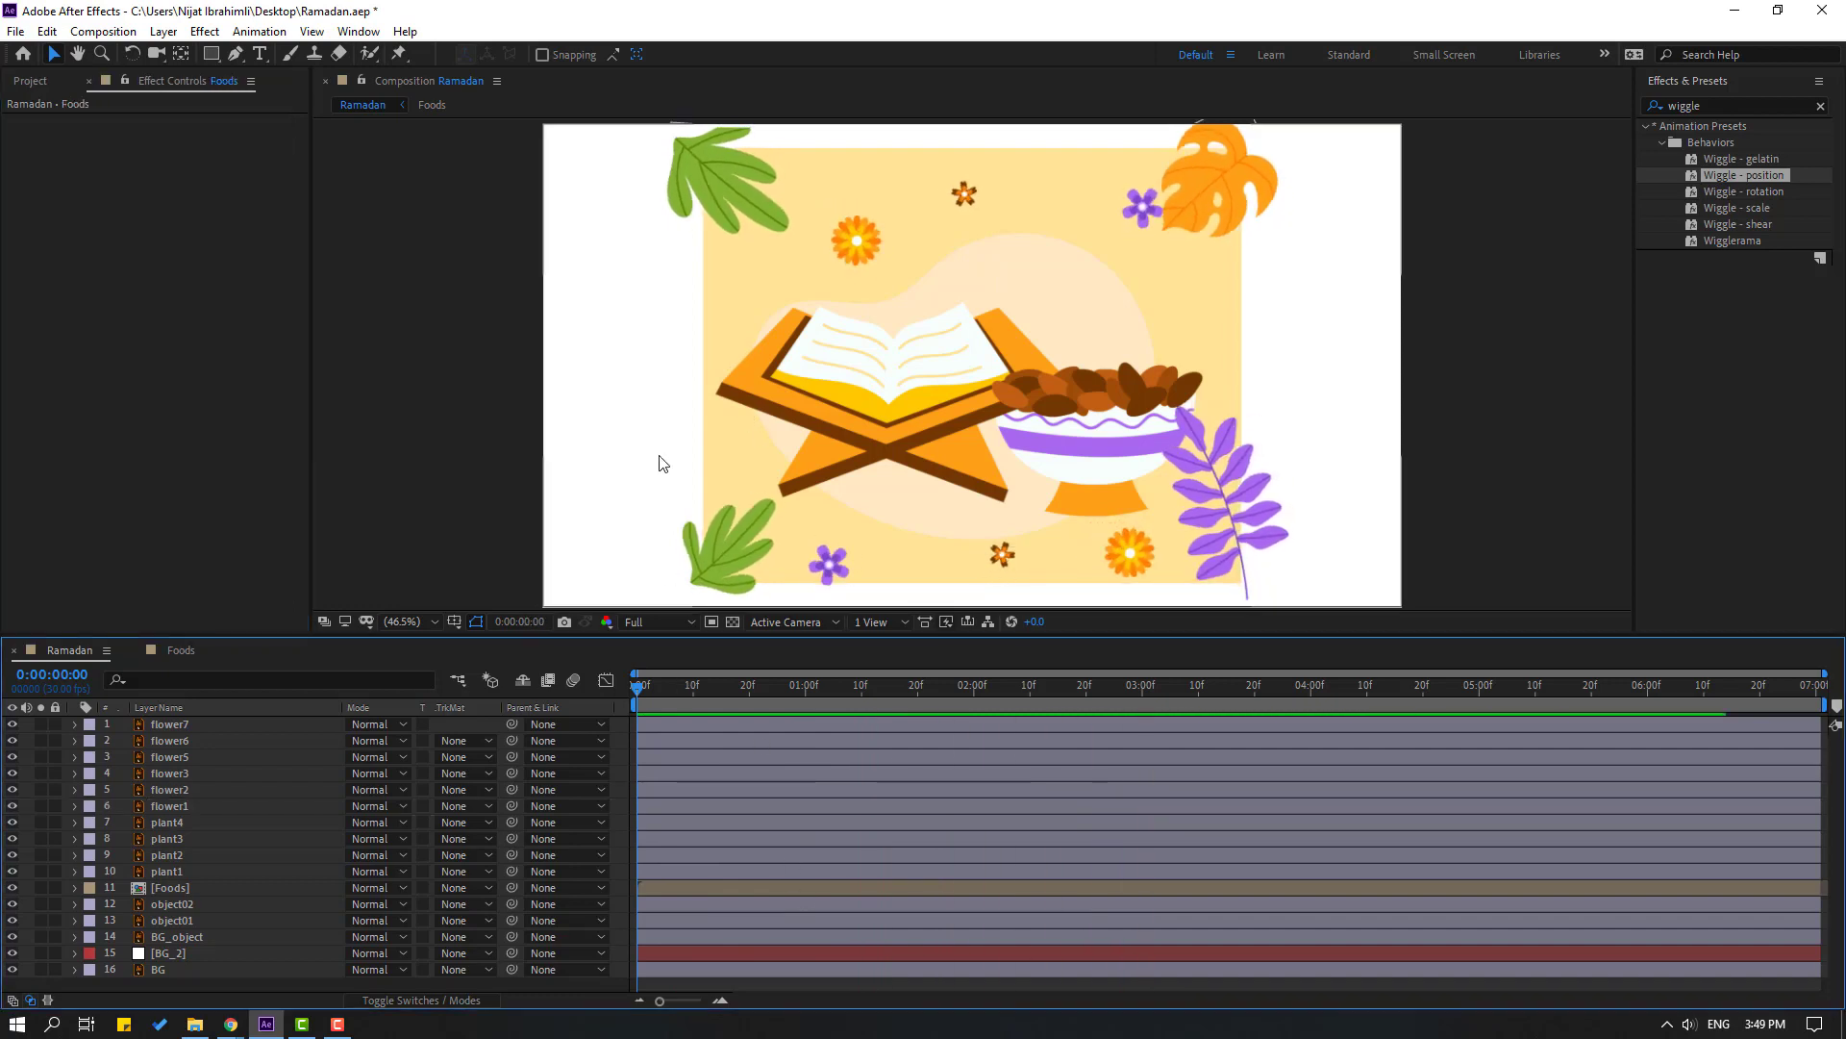
Keyframe the book stand (object02) sliding in horizontally, from X position -42.1 at the first frame to 772.9 at 0:00:00:19
{"action": "left_click", "coordinate": [158, 903]}
{"action": "key", "text": "p"}
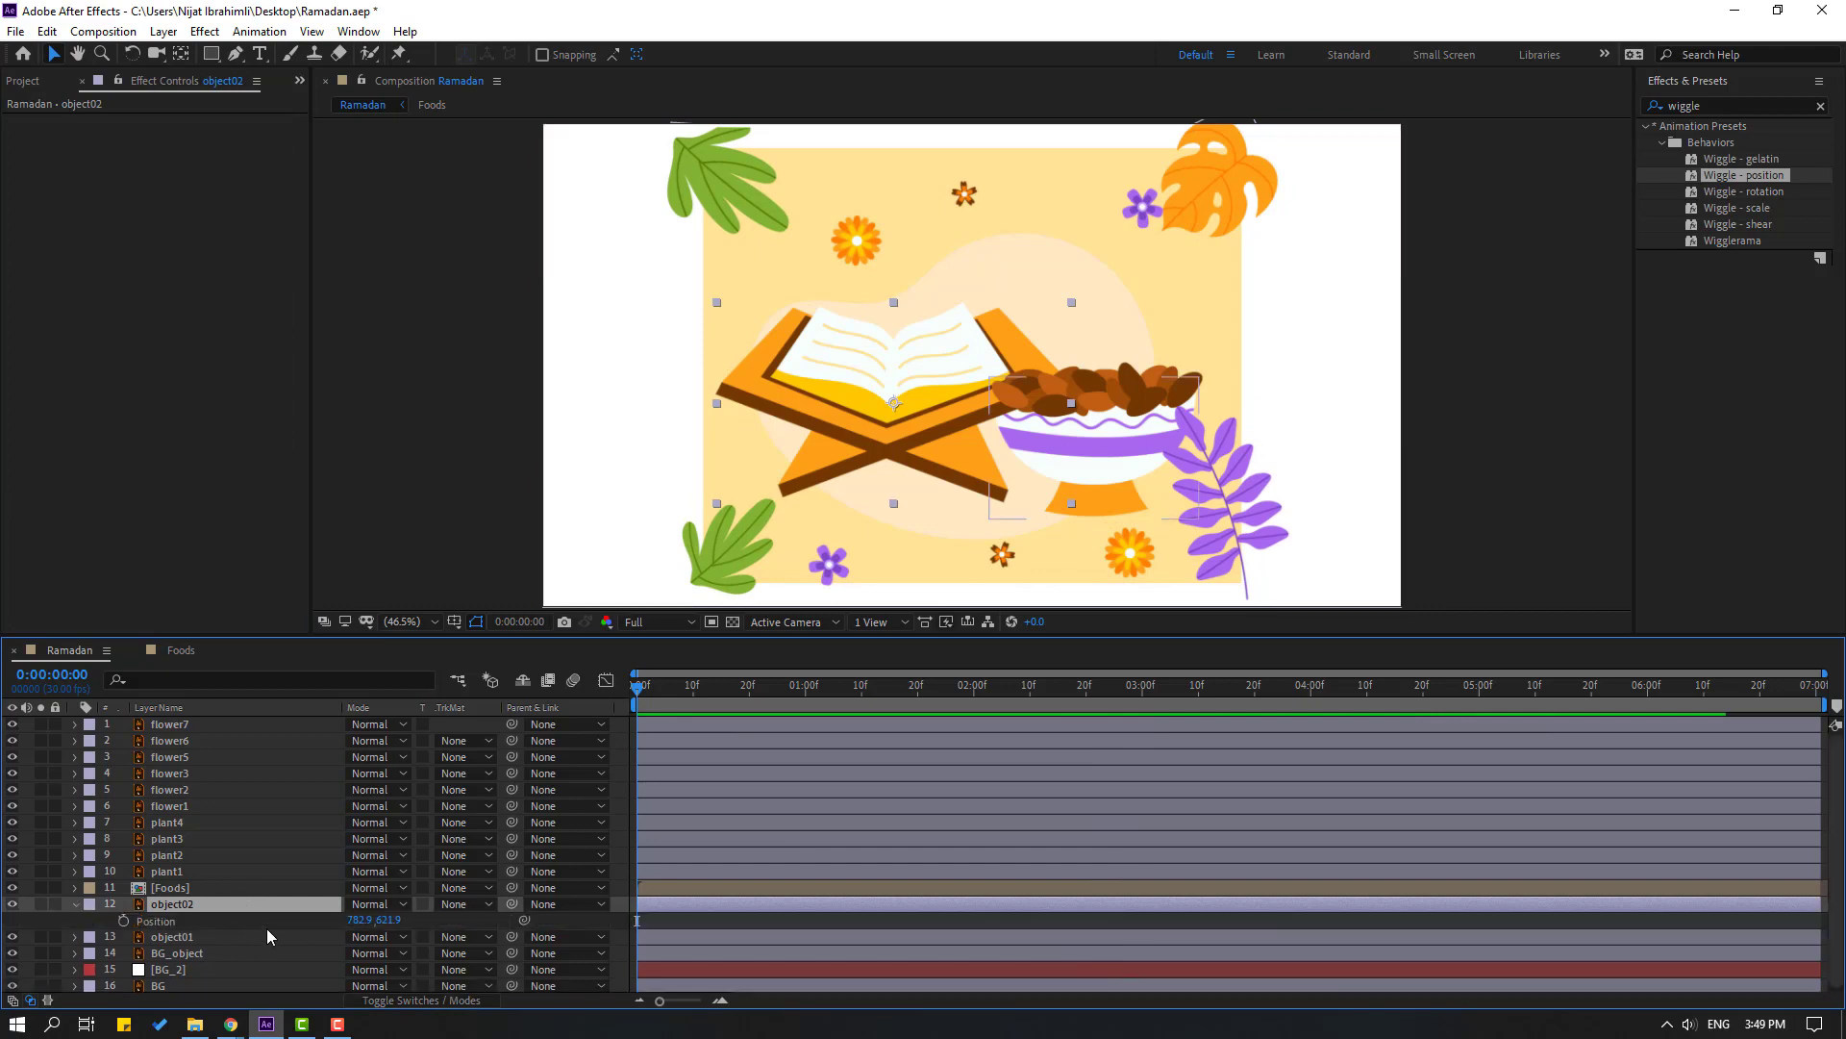
{"action": "left_click_drag", "start_coordinate": [364, 919], "coordinate": [220, 955]}
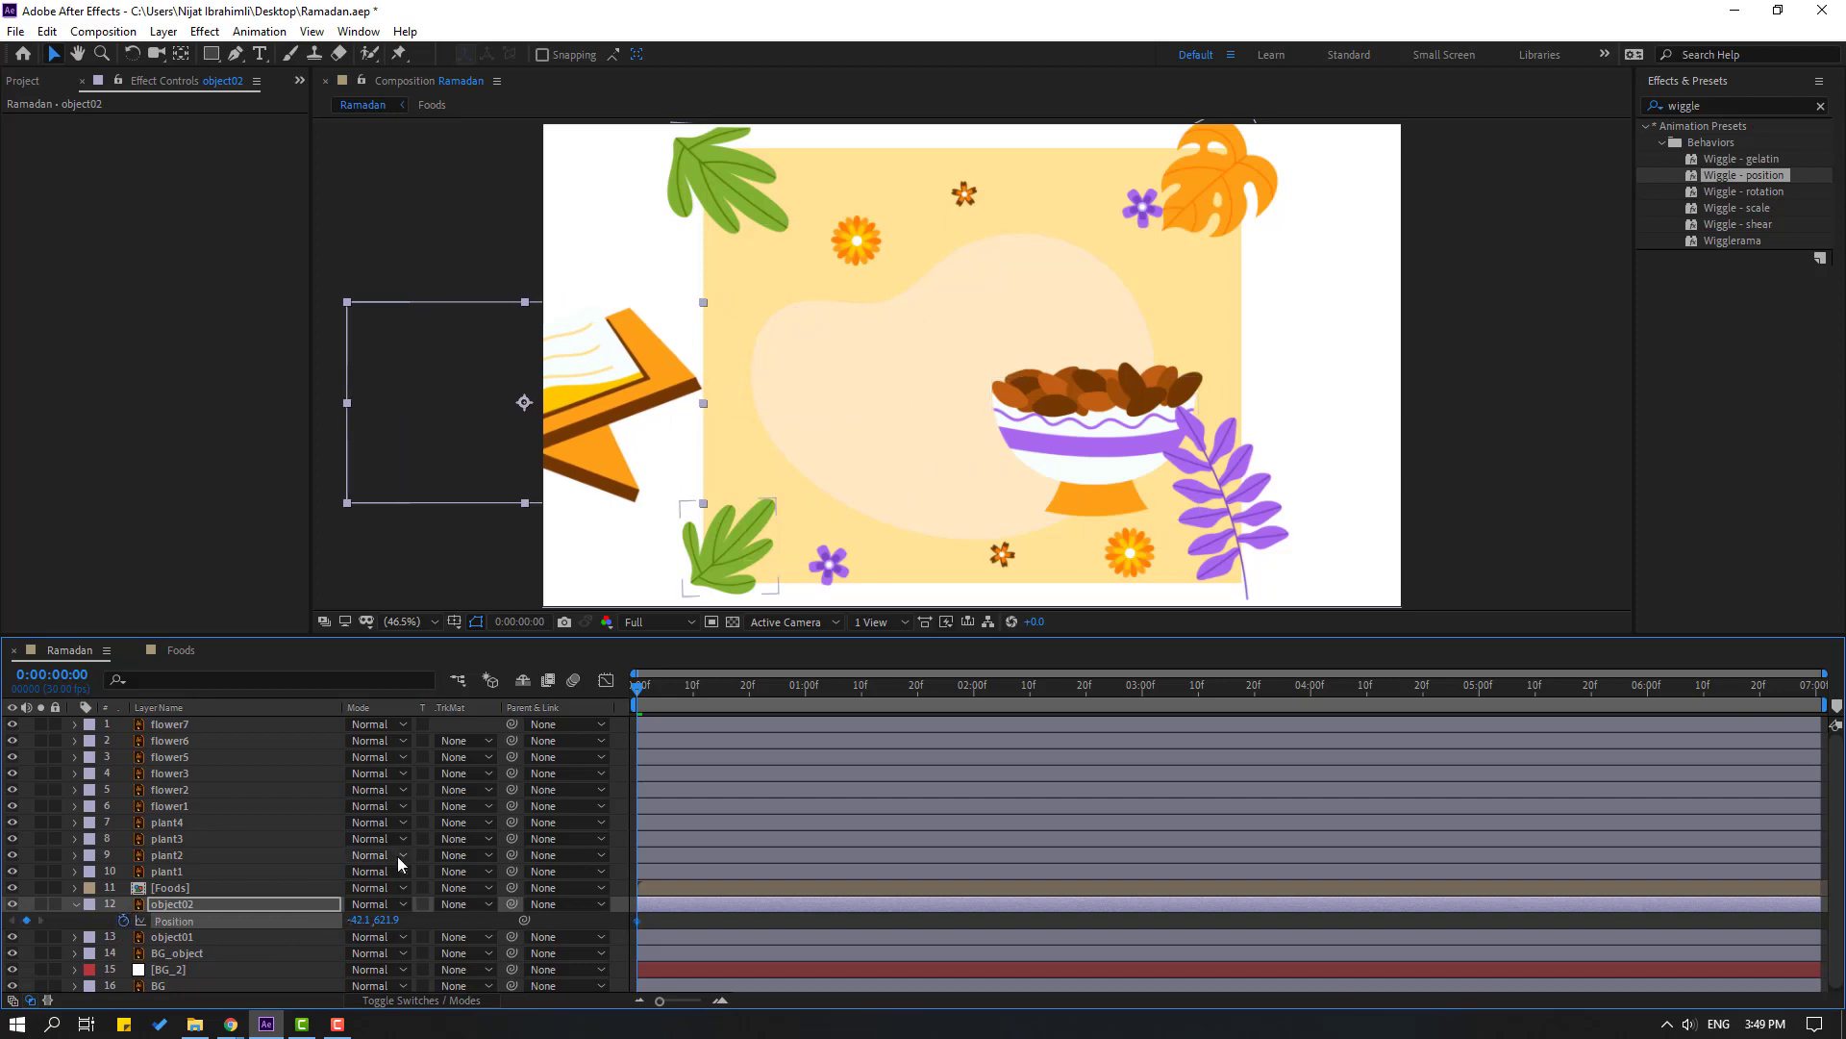
{"action": "key", "text": "space"}
{"action": "left_click_drag", "start_coordinate": [352, 921], "coordinate": [1095, 879]}
Apply Easy Ease to both object02 Position keyframes, lengthen the ease into the end keyframe in the speed graph, and preview it
{"action": "left_click_drag", "start_coordinate": [768, 916], "coordinate": [636, 925]}
{"action": "right_click", "coordinate": [638, 925]}
{"action": "mouse_move", "coordinate": [770, 907]}
{"action": "left_click", "coordinate": [909, 783]}
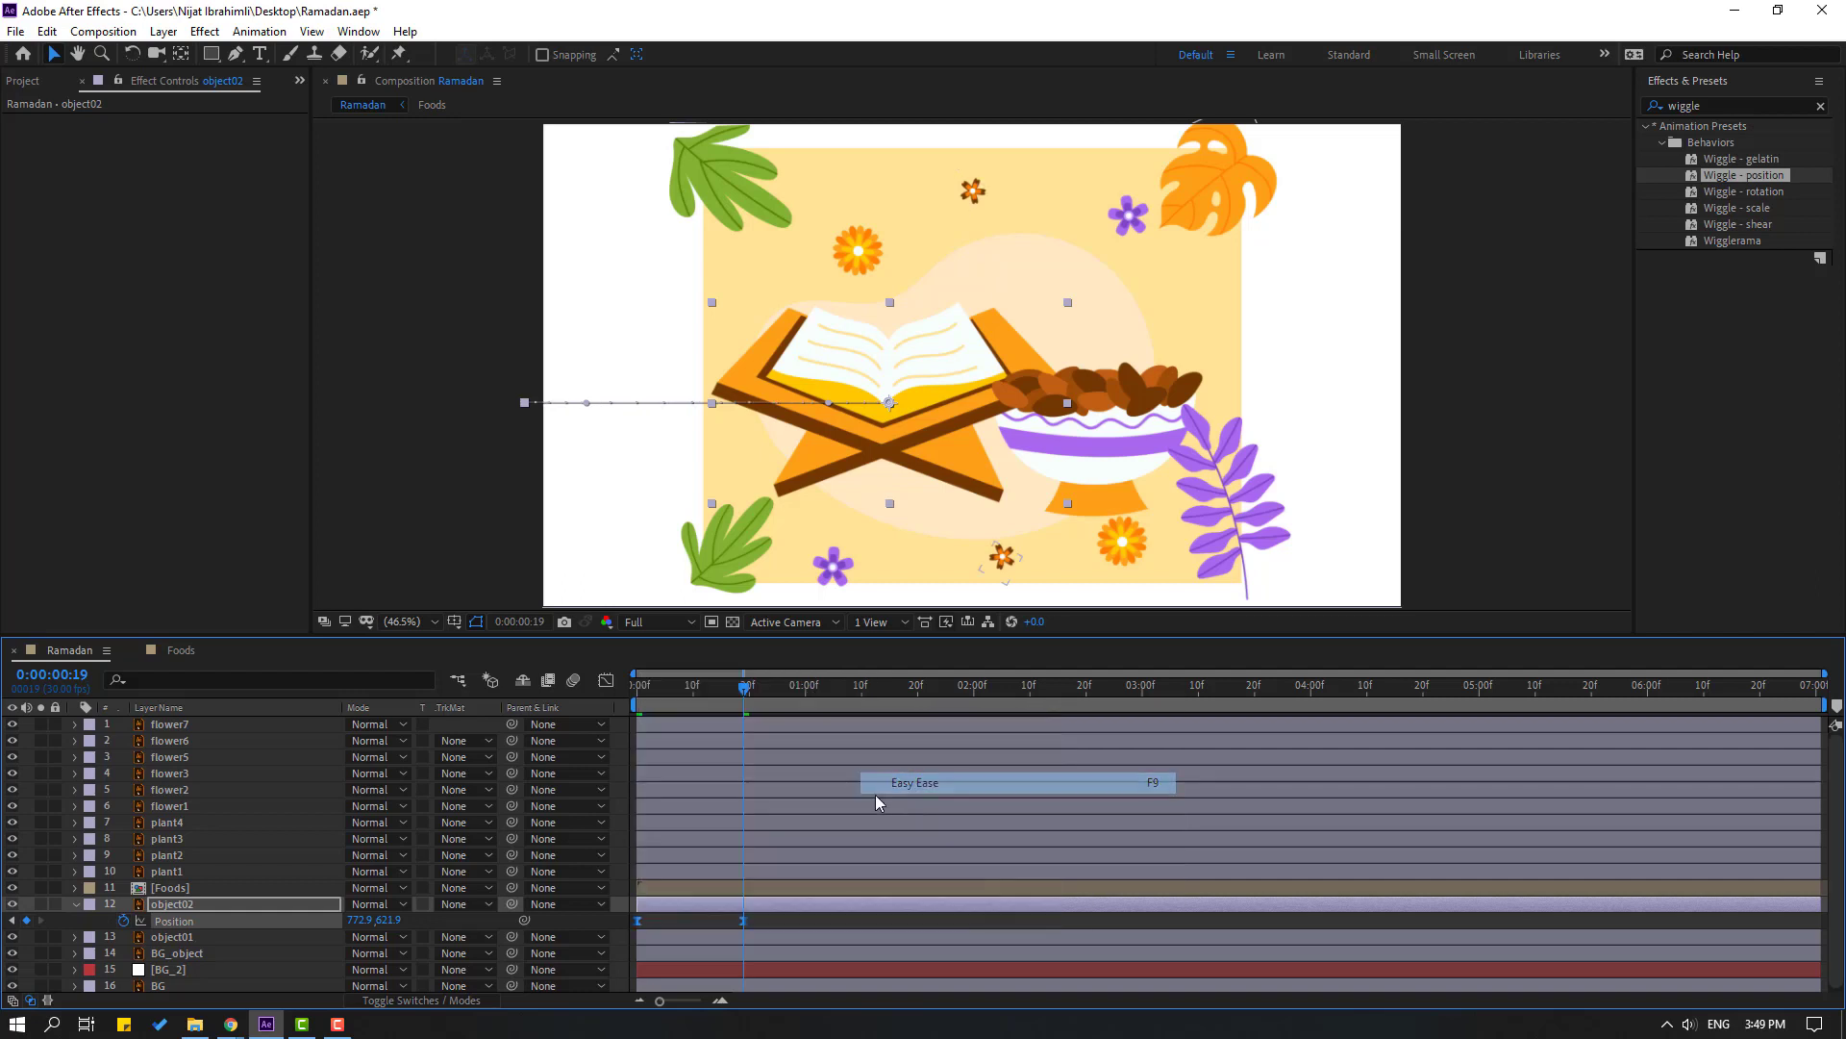
{"action": "left_click", "coordinate": [605, 680]}
{"action": "left_click_drag", "start_coordinate": [725, 945], "coordinate": [663, 945]}
{"action": "key", "text": "space"}
{"action": "key", "text": "space"}
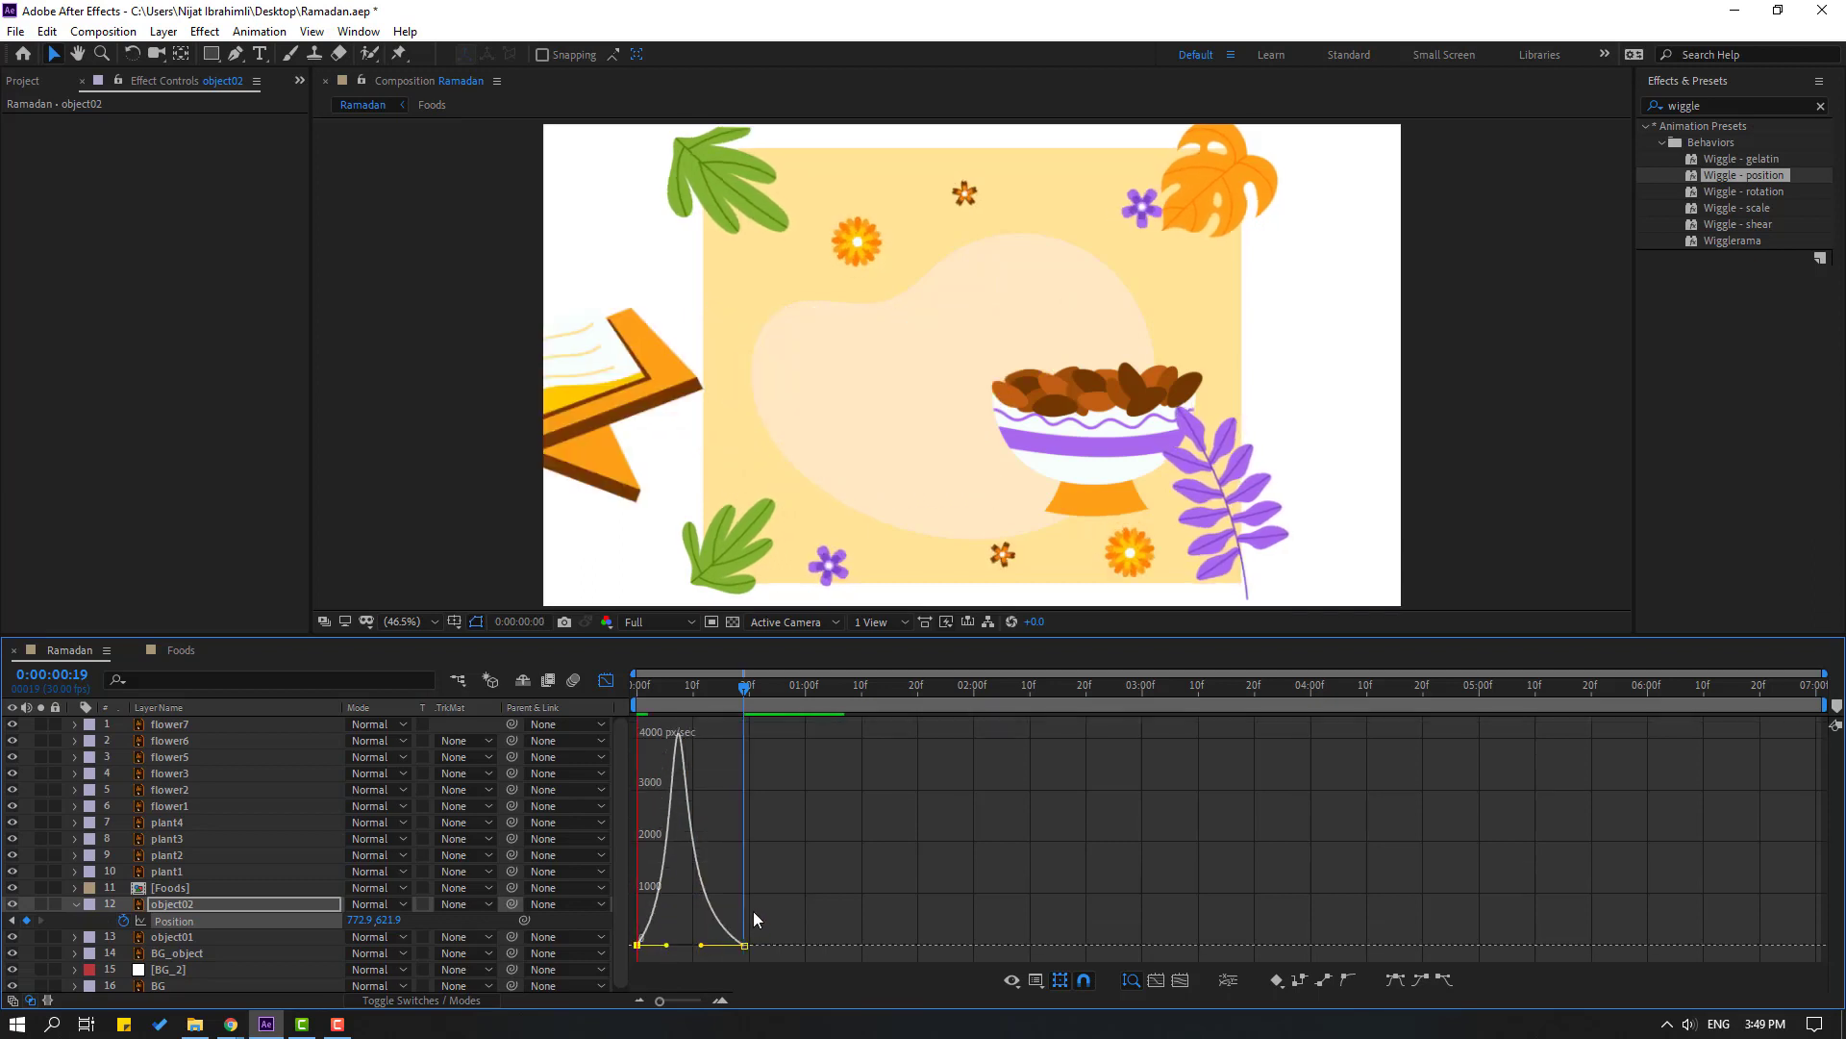
Move object02's end Position keyframe to 0:00:01:20 and preview the slower slide
{"action": "left_click", "coordinate": [606, 680]}
{"action": "left_click_drag", "start_coordinate": [746, 921], "coordinate": [918, 918]}
{"action": "key", "text": "space"}
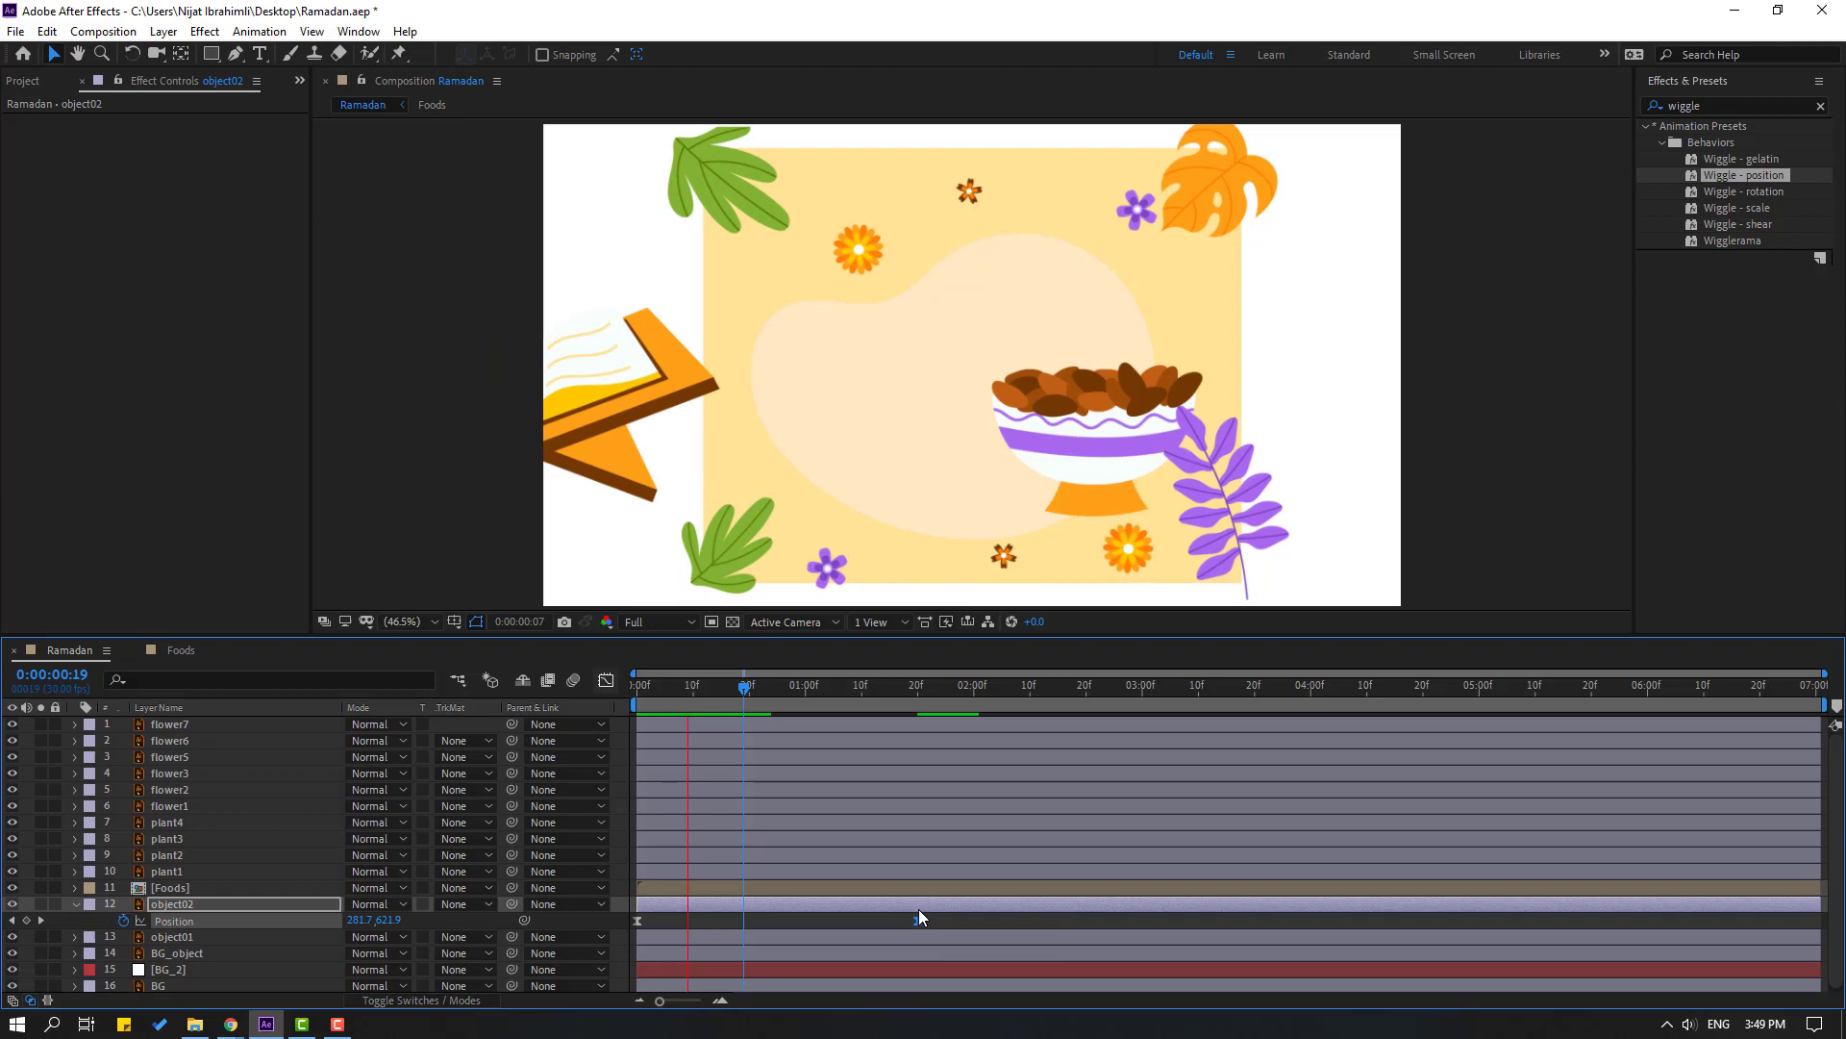
Keyframe the bowl (object01) sliding from X position 1880.8 at the first frame to 1248.8 at 0:00:01:20, and place its layer above object02
{"action": "left_click", "coordinate": [173, 937]}
{"action": "key", "text": "alt+shift+p"}
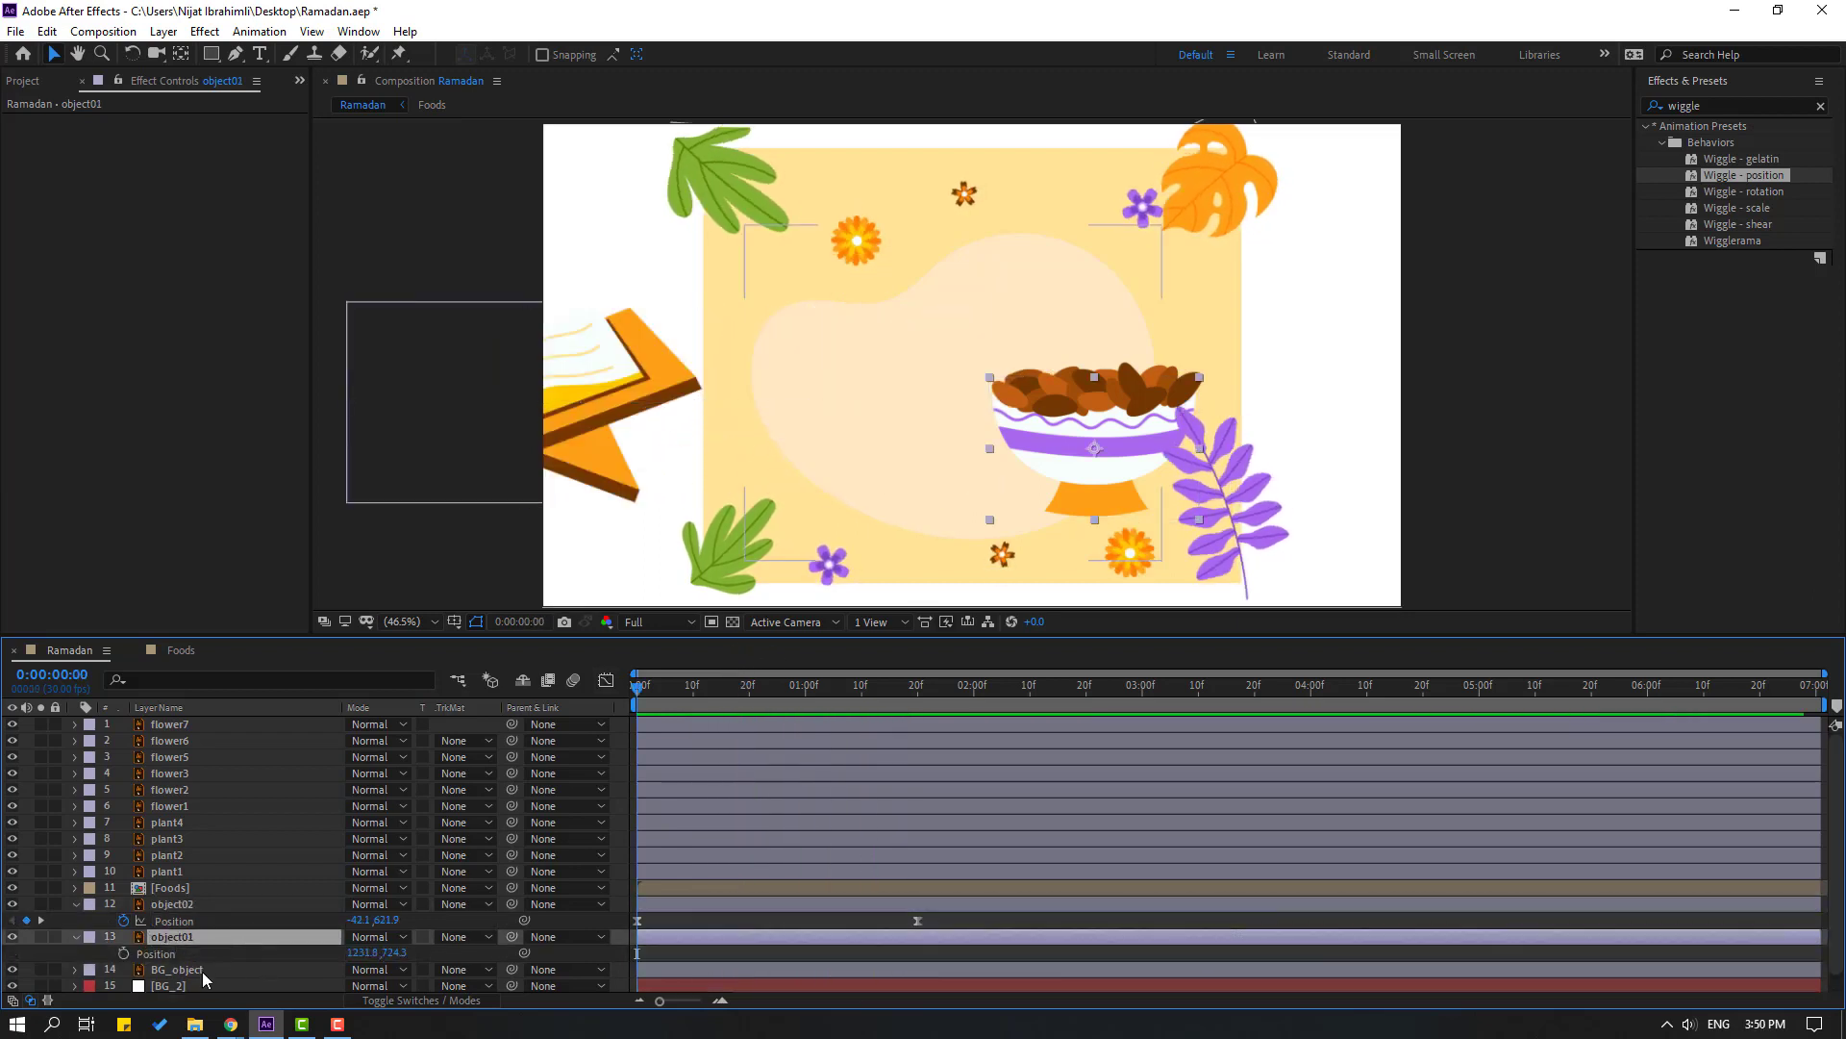
{"action": "left_click_drag", "start_coordinate": [365, 962], "coordinate": [971, 940]}
{"action": "left_click_drag", "start_coordinate": [664, 684], "coordinate": [917, 712]}
{"action": "left_click_drag", "start_coordinate": [371, 959], "coordinate": [175, 903]}
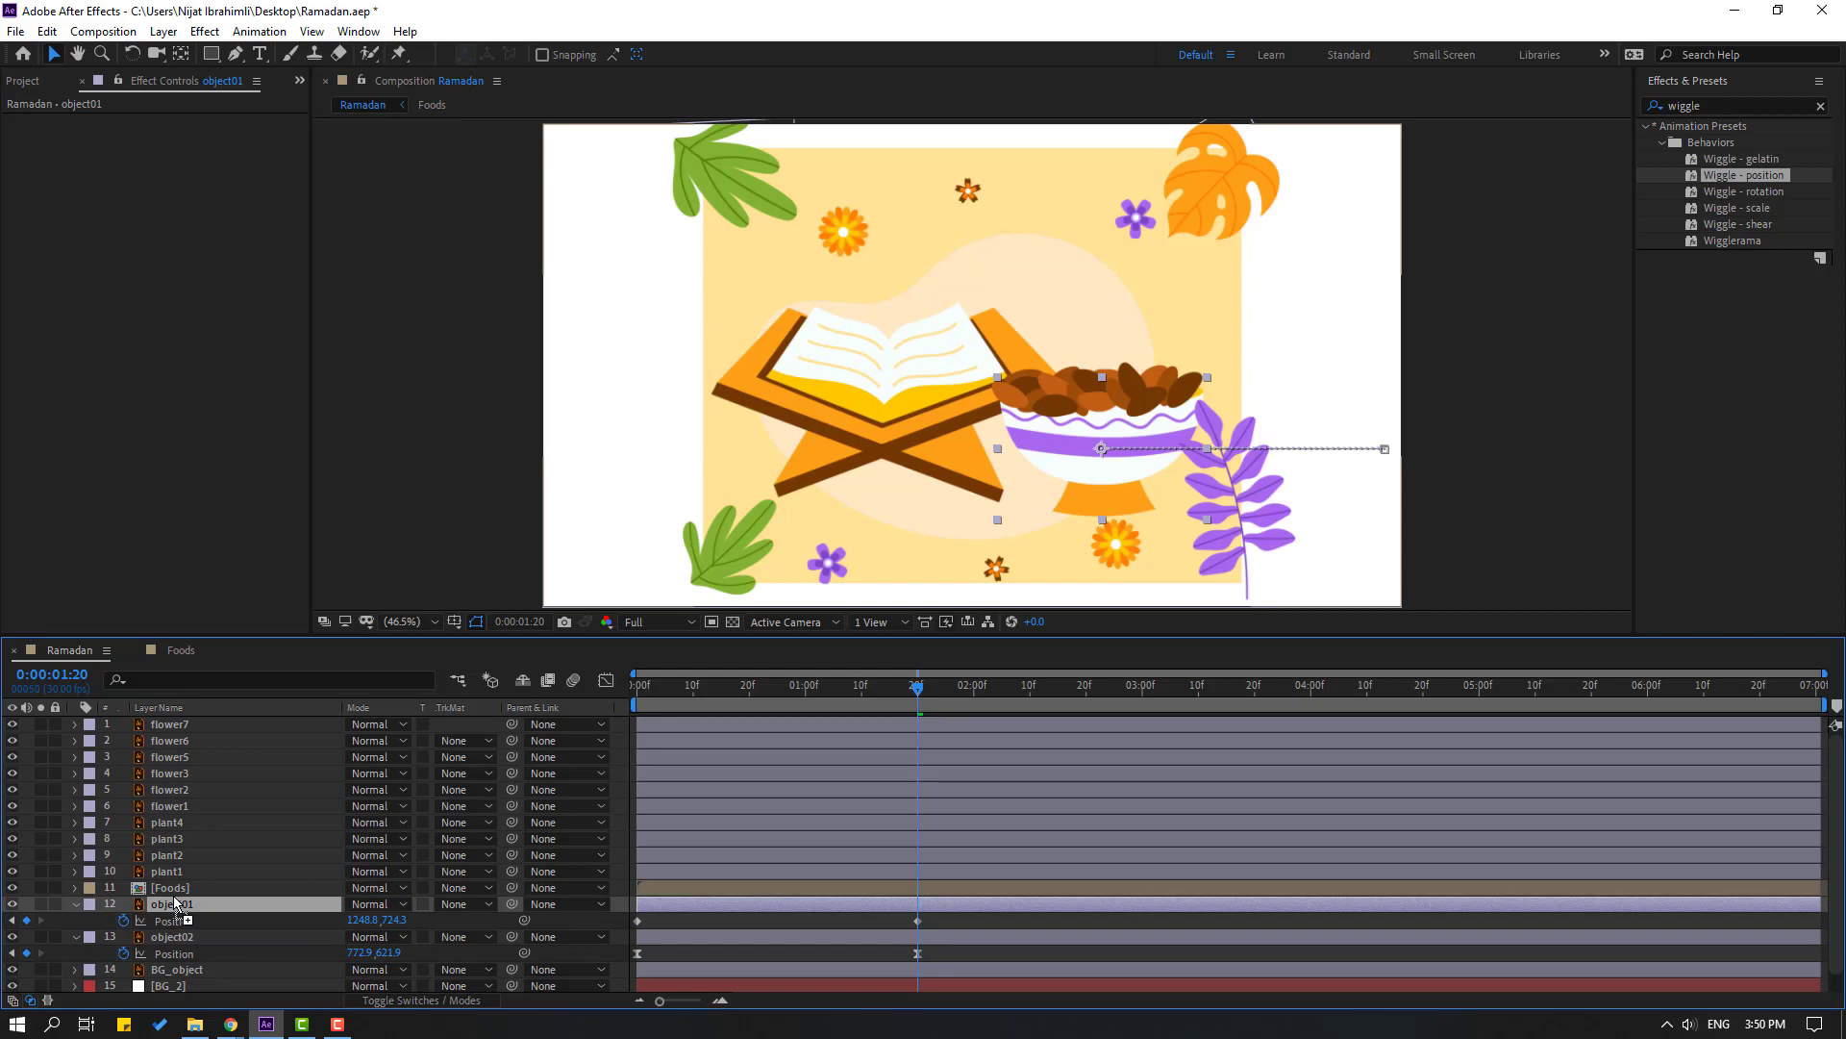
Apply Easy Ease to object01's Position keyframes, lengthen the ease into the end keyframe in the speed graph, and preview the slide
{"action": "left_click_drag", "start_coordinate": [927, 932], "coordinate": [630, 925]}
{"action": "right_click", "coordinate": [638, 923]}
{"action": "mouse_move", "coordinate": [759, 1012]}
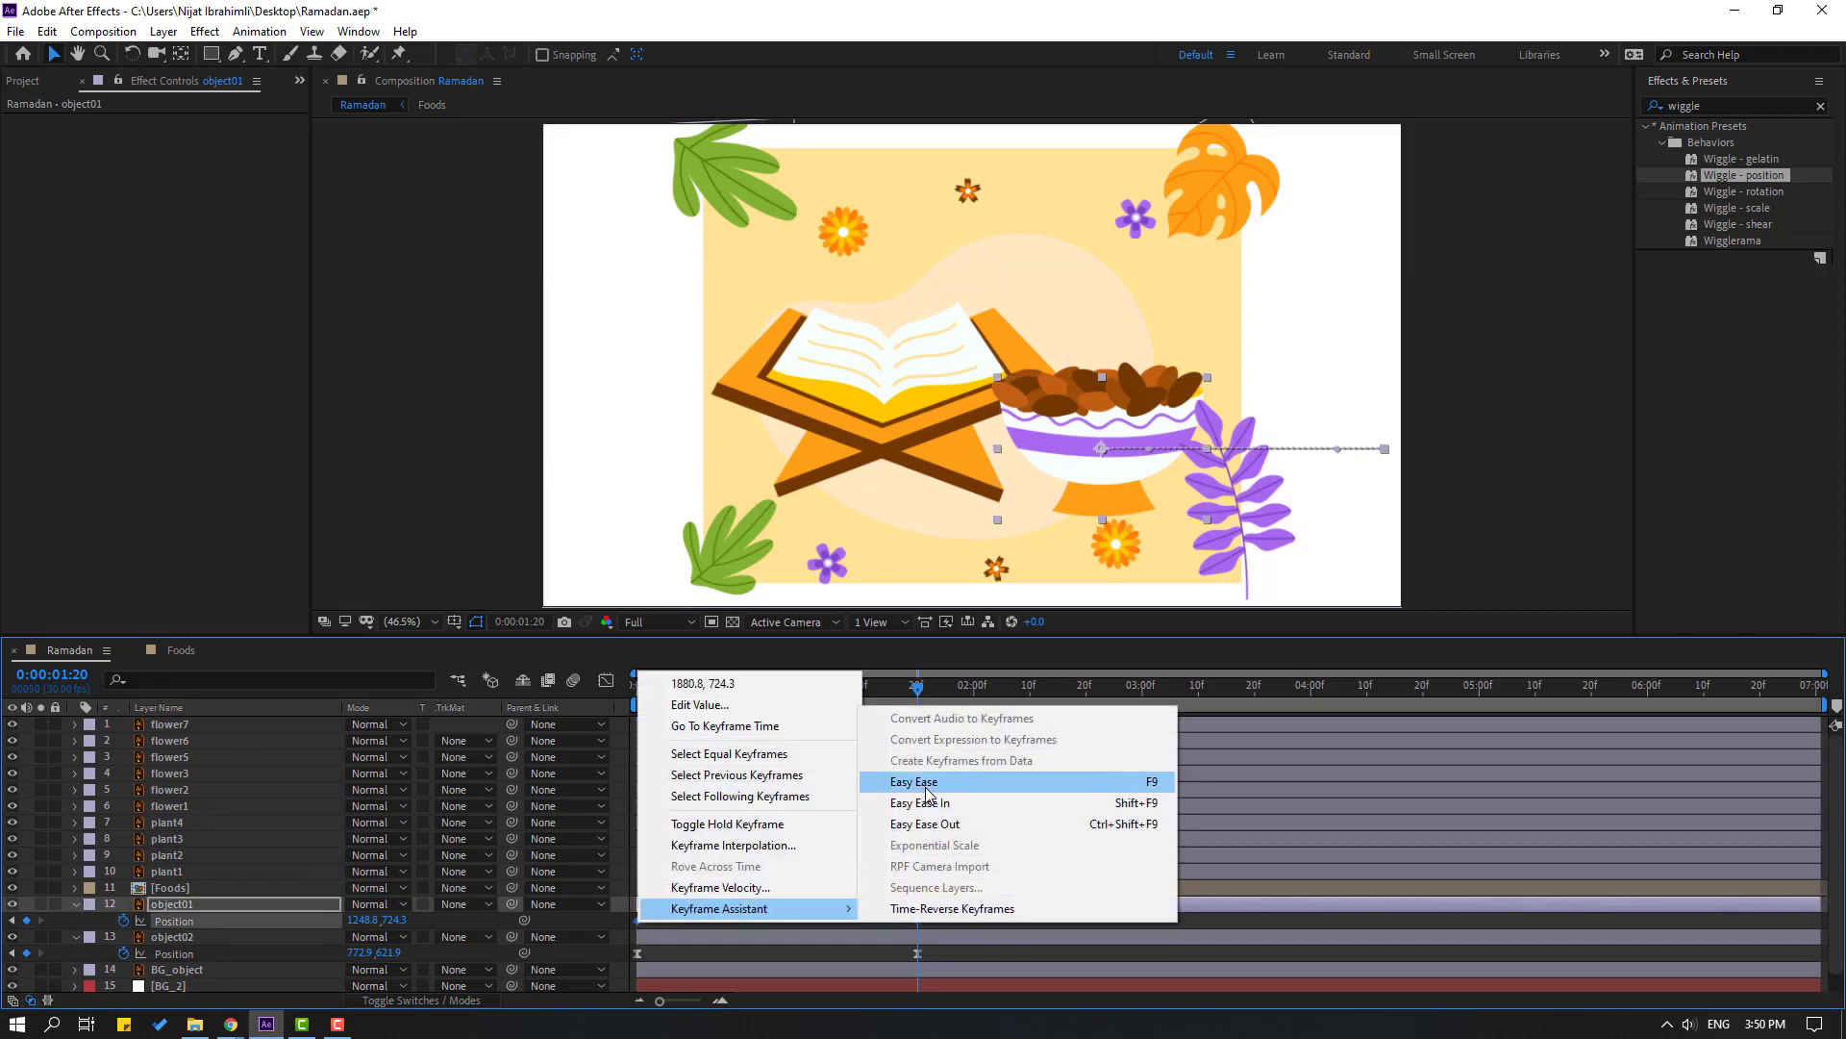
{"action": "left_click", "coordinate": [1034, 775]}
{"action": "key", "text": "shift+F3"}
{"action": "left_click_drag", "start_coordinate": [679, 943], "coordinate": [814, 944]}
{"action": "key", "text": "space"}
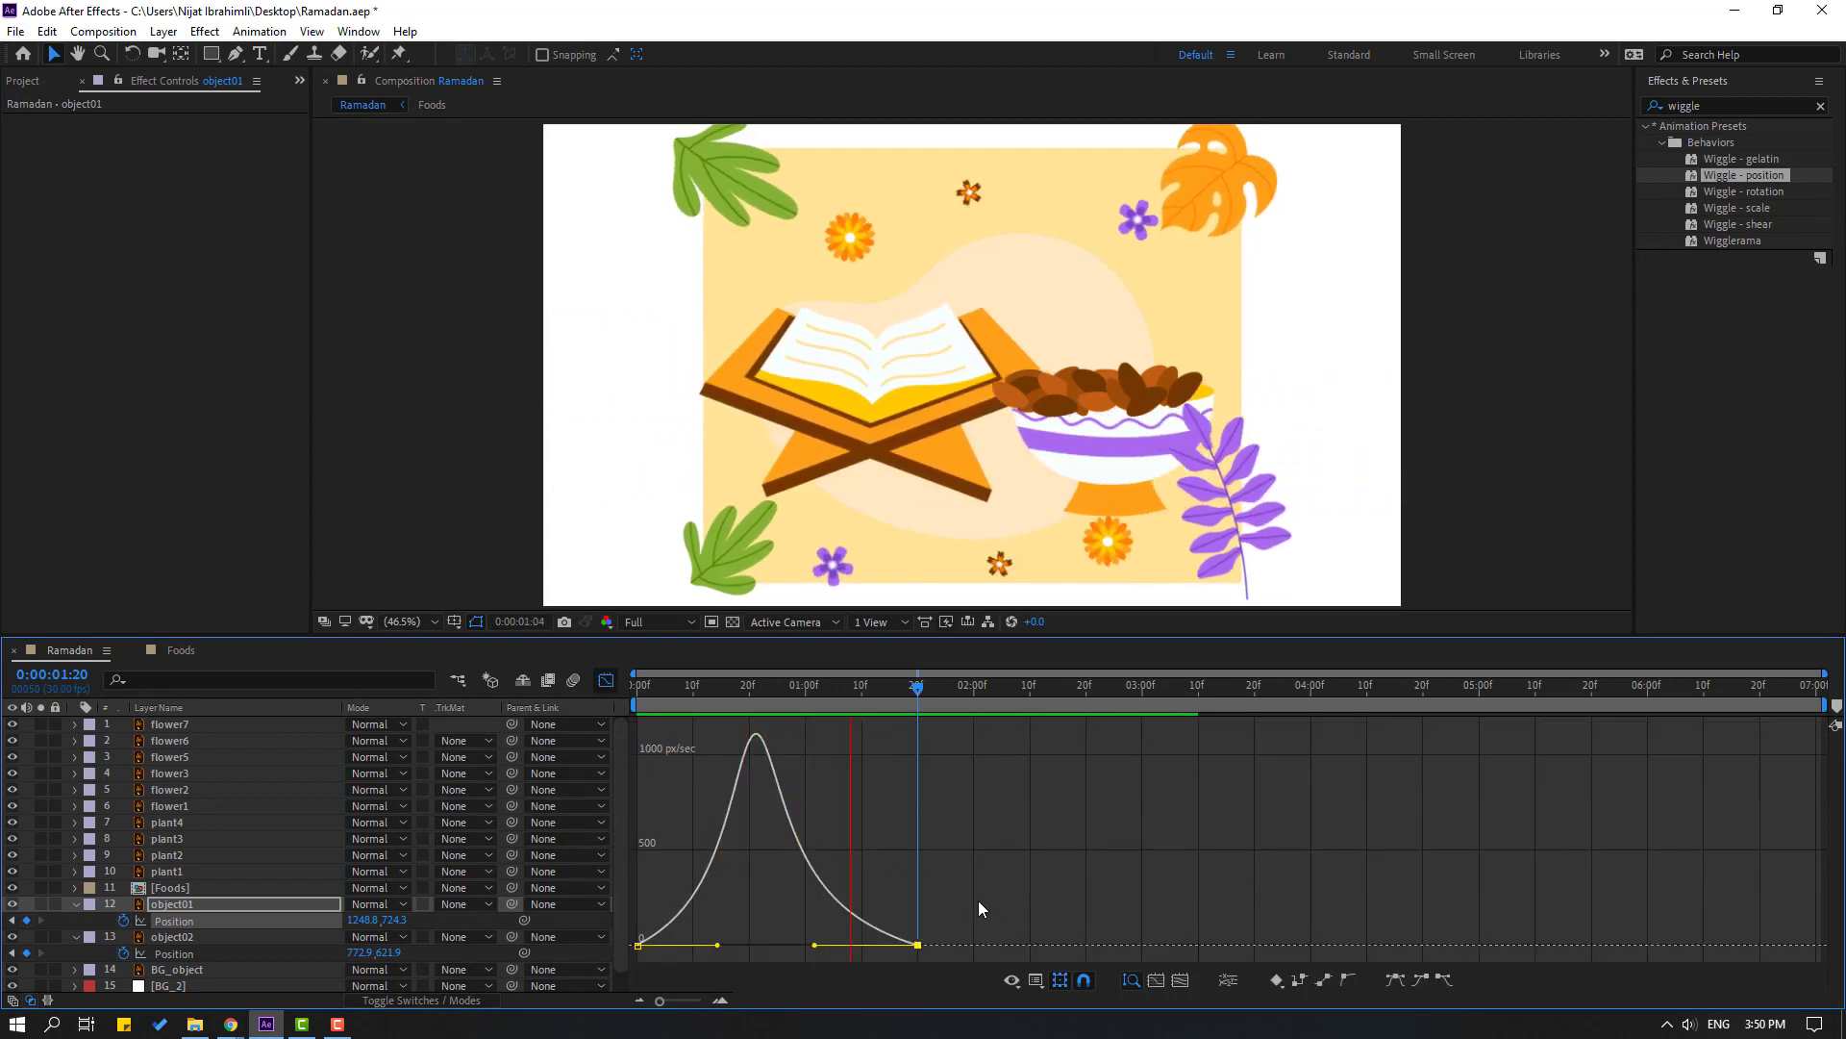
{"action": "left_click_drag", "start_coordinate": [742, 694], "coordinate": [660, 694]}
{"action": "key", "text": "Home"}
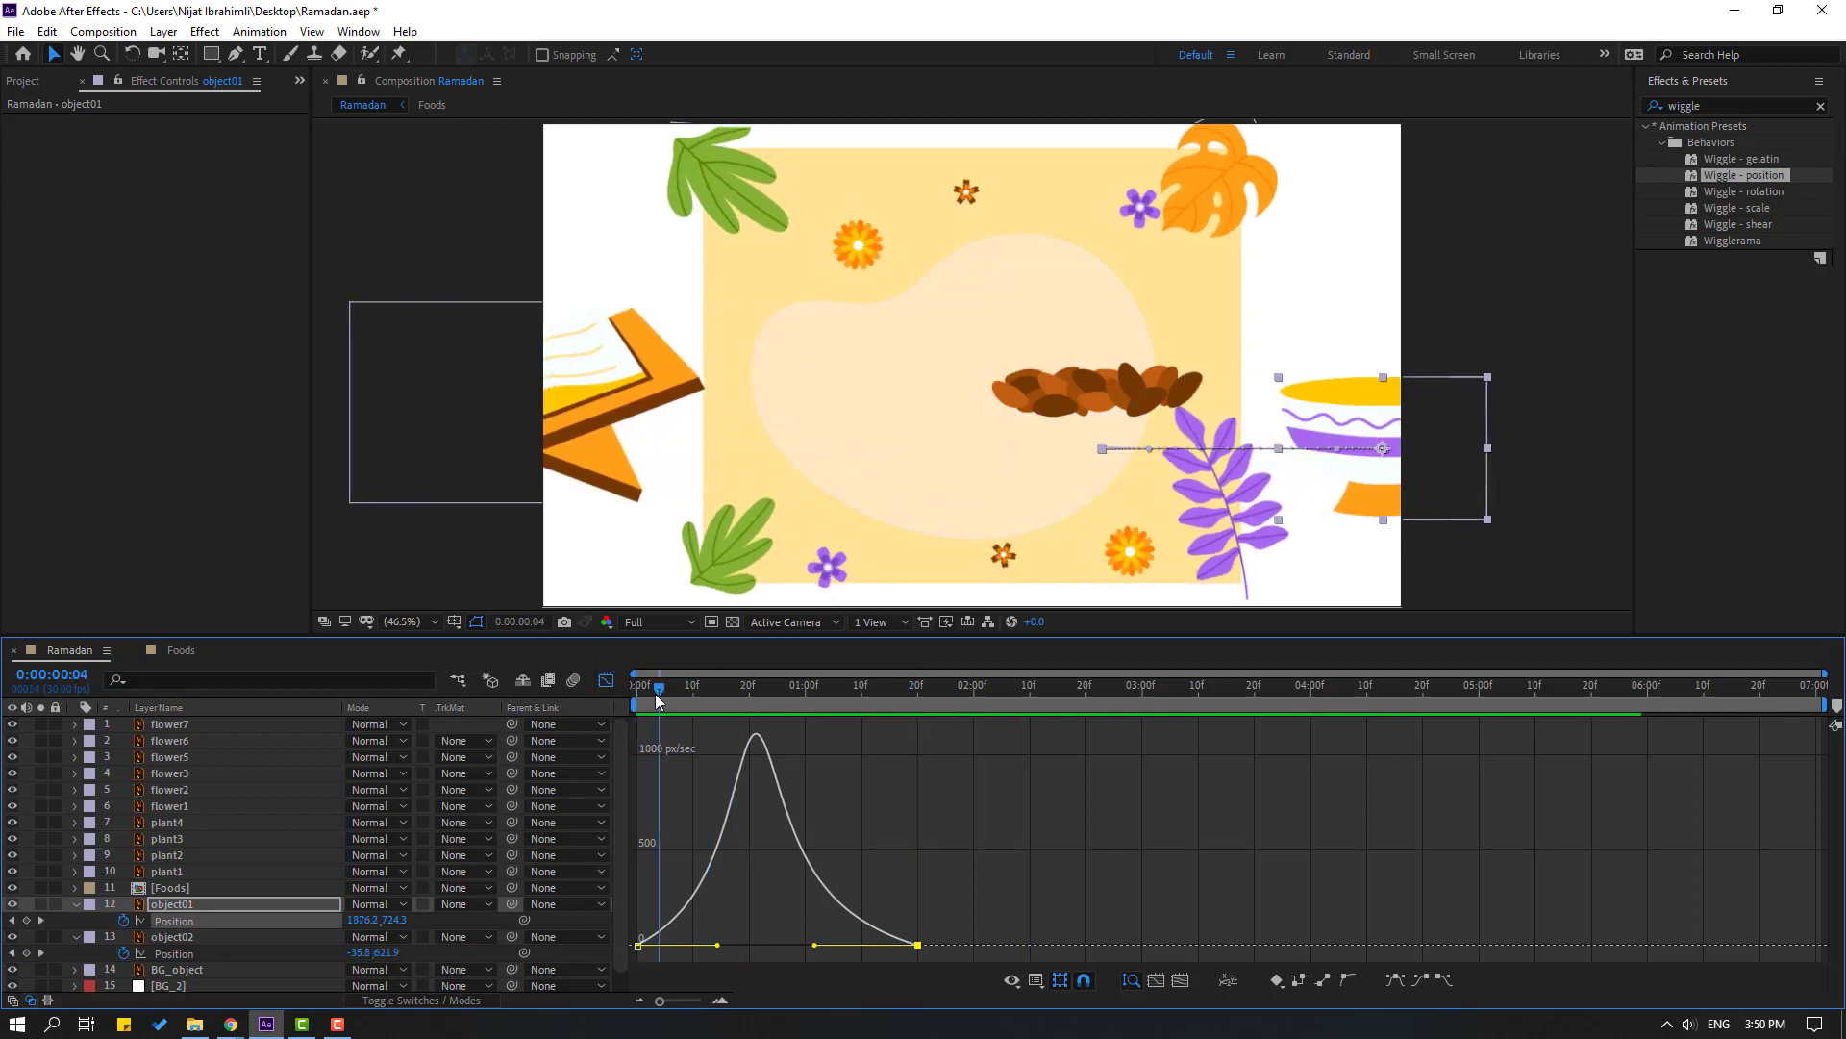
Parent the Foods layer to object01 at about 0:00:01:21 and preview the food moving with the bowl
{"action": "left_click", "coordinate": [606, 680]}
{"action": "left_click", "coordinate": [919, 689]}
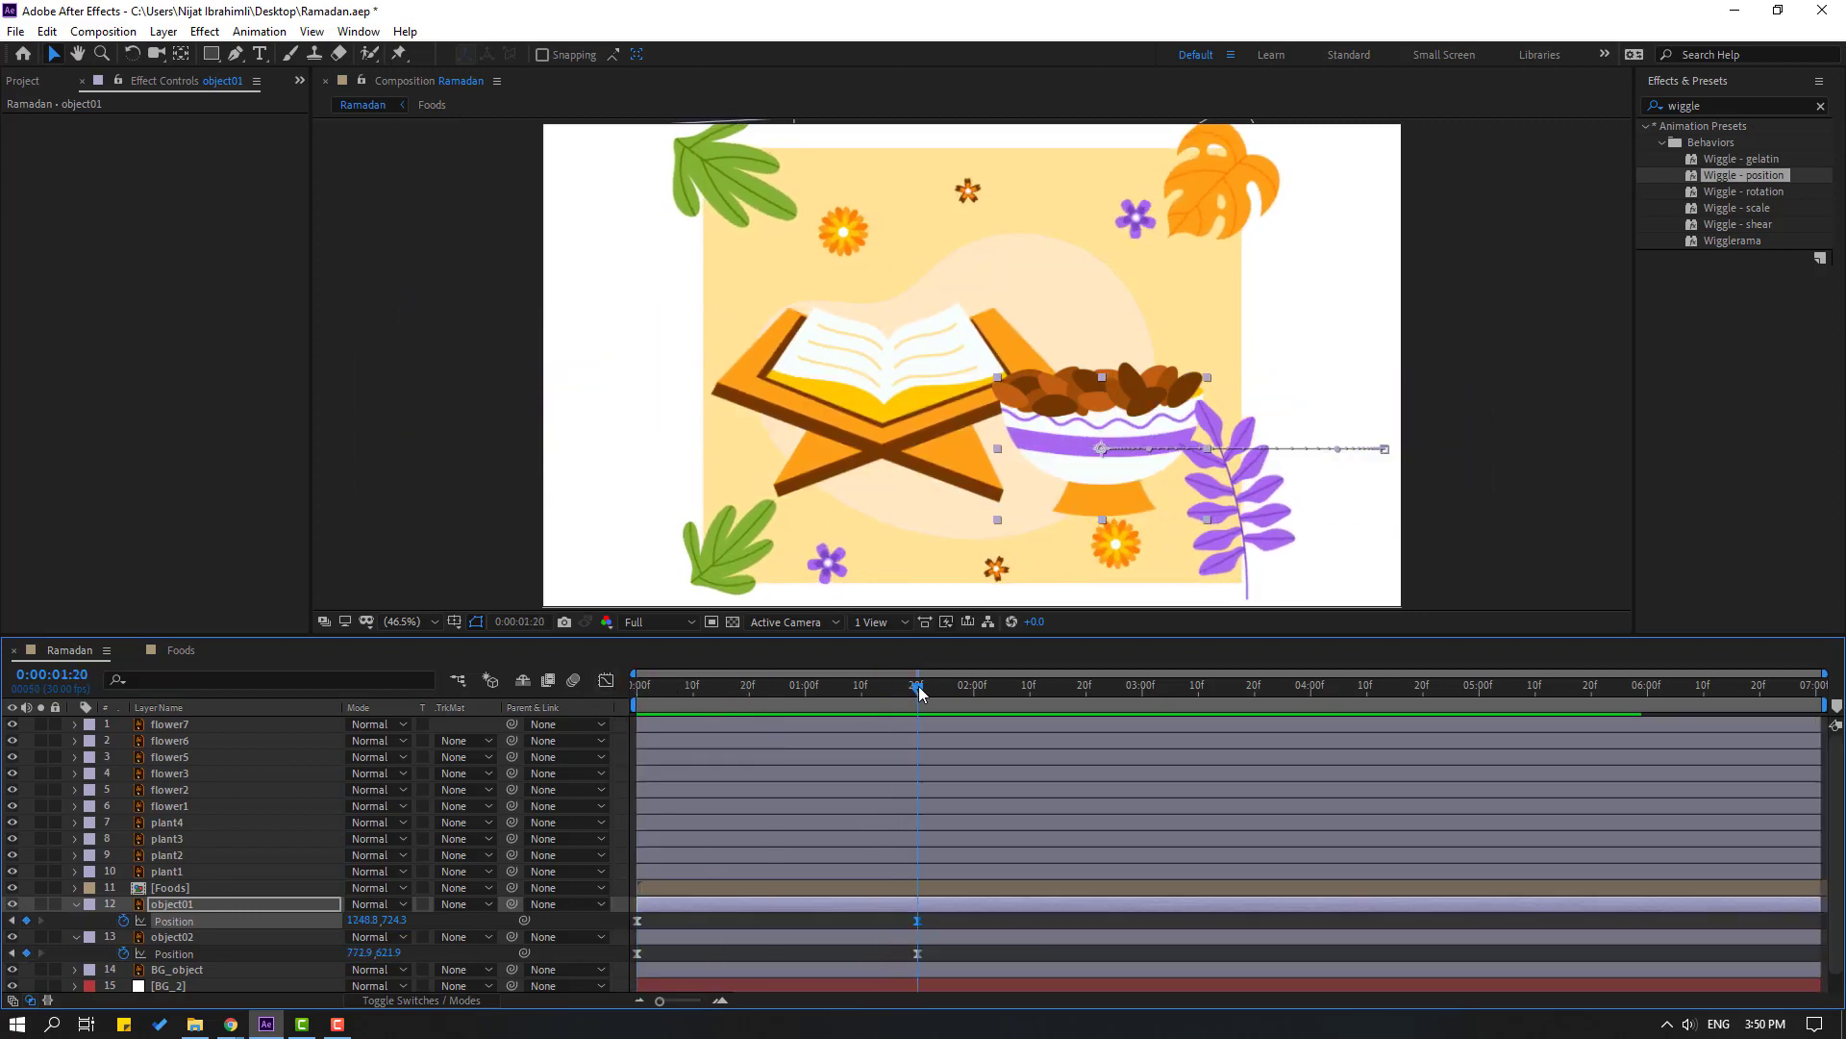
{"action": "left_click", "coordinate": [228, 885]}
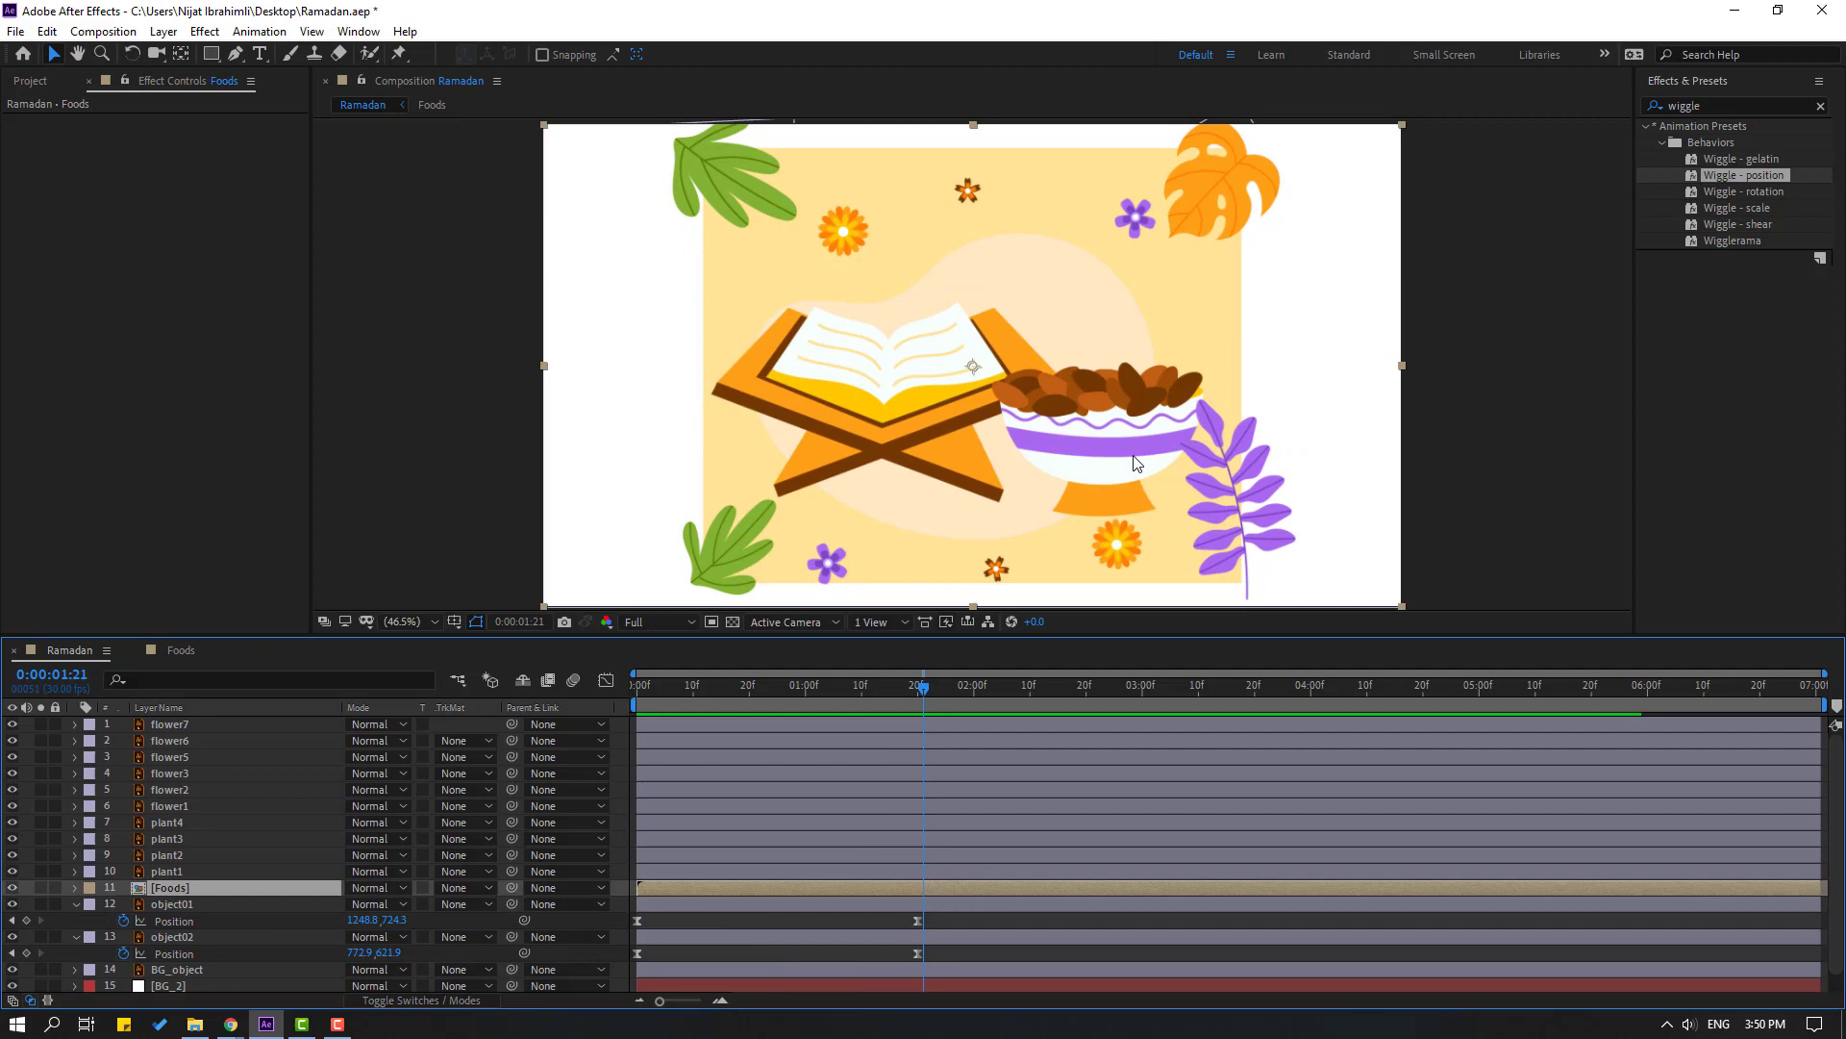
{"action": "left_click_drag", "start_coordinate": [511, 884], "coordinate": [189, 904]}
{"action": "key", "text": "space"}
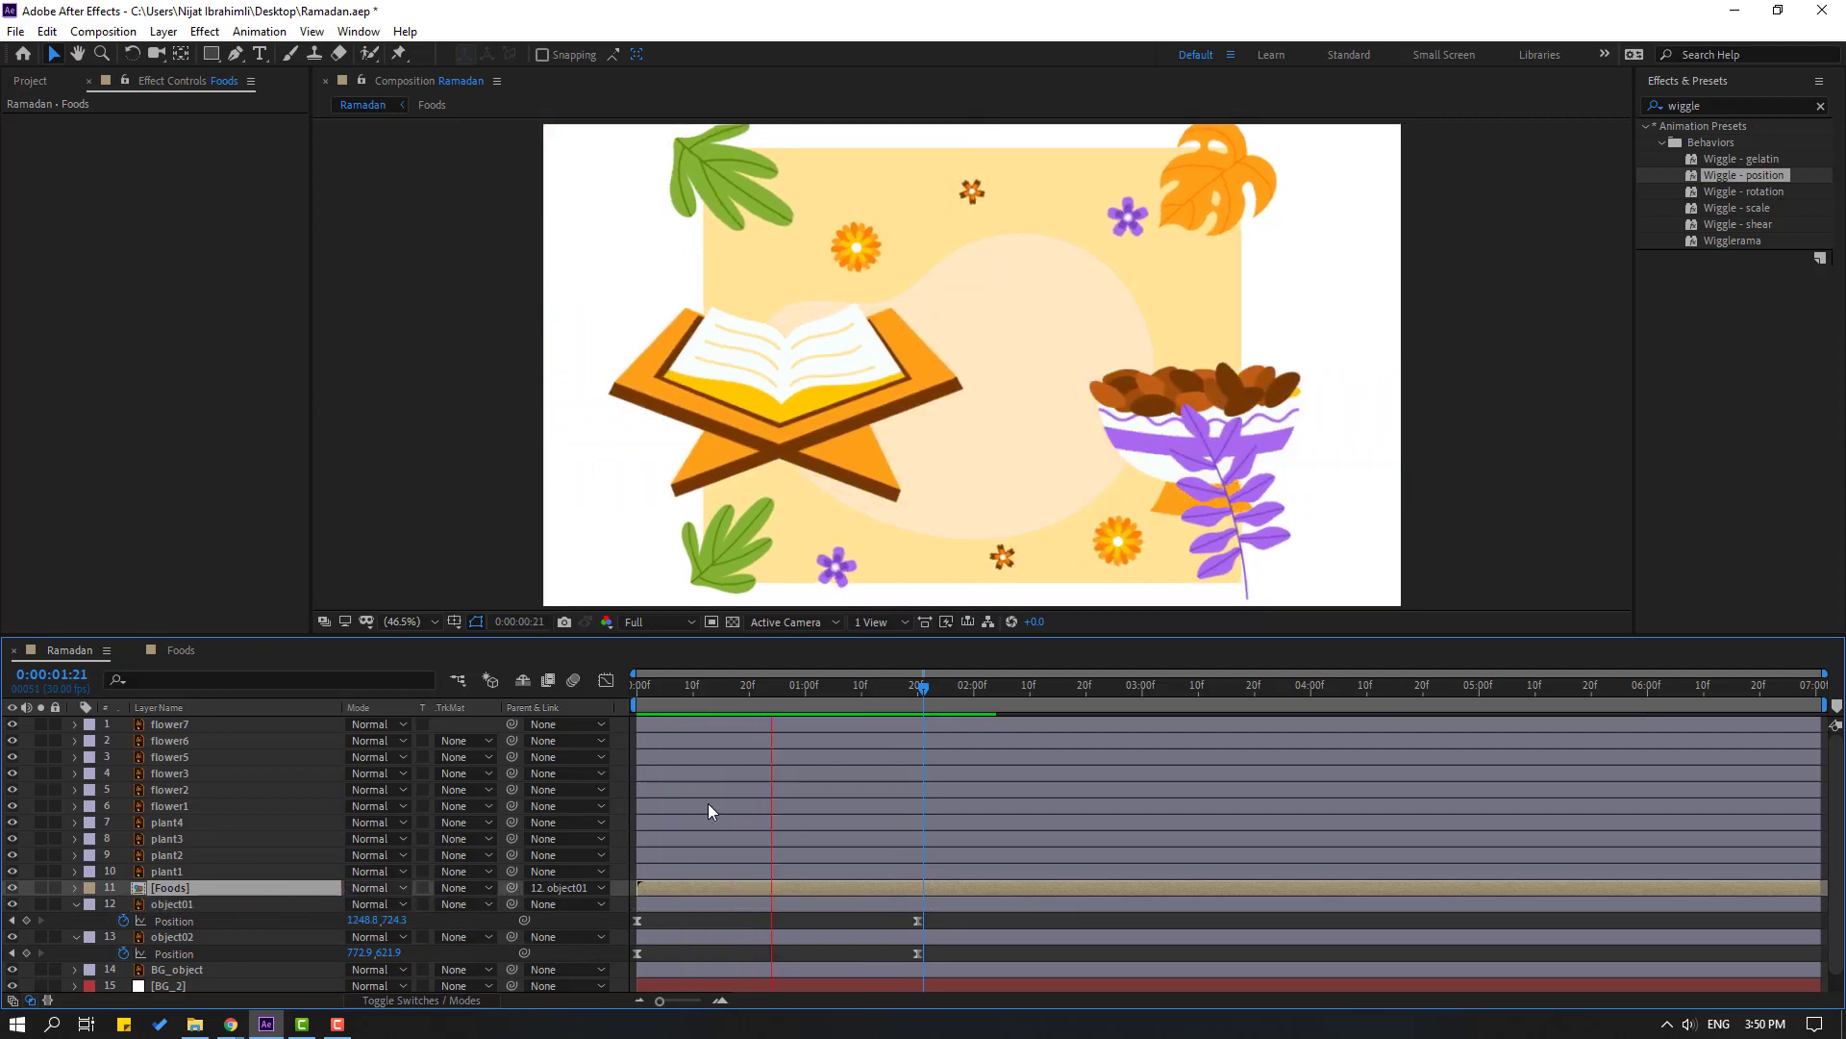
{"action": "key", "text": "space"}
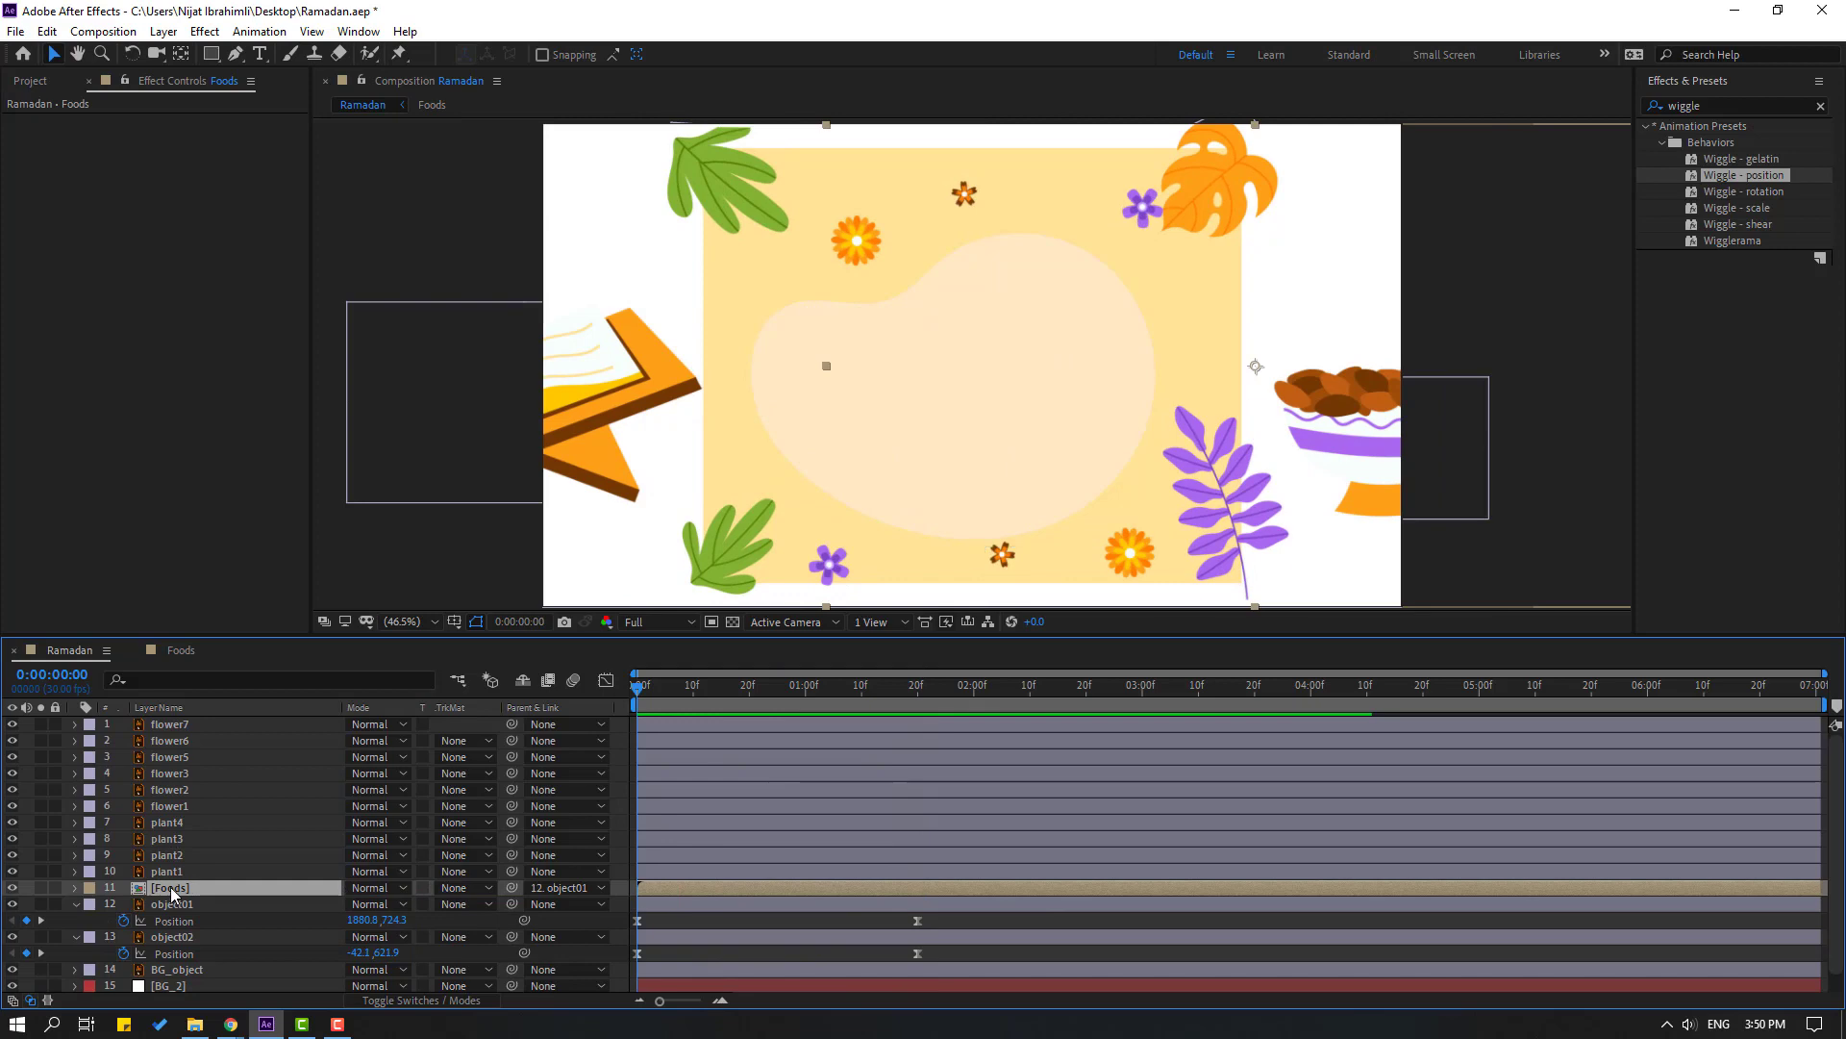
Open the Foods composition and add a Position keyframe to all food layers at 0:00:01:01
{"action": "double_click", "coordinate": [171, 887]}
{"action": "left_click_drag", "start_coordinate": [1281, 306], "coordinate": [961, 432]}
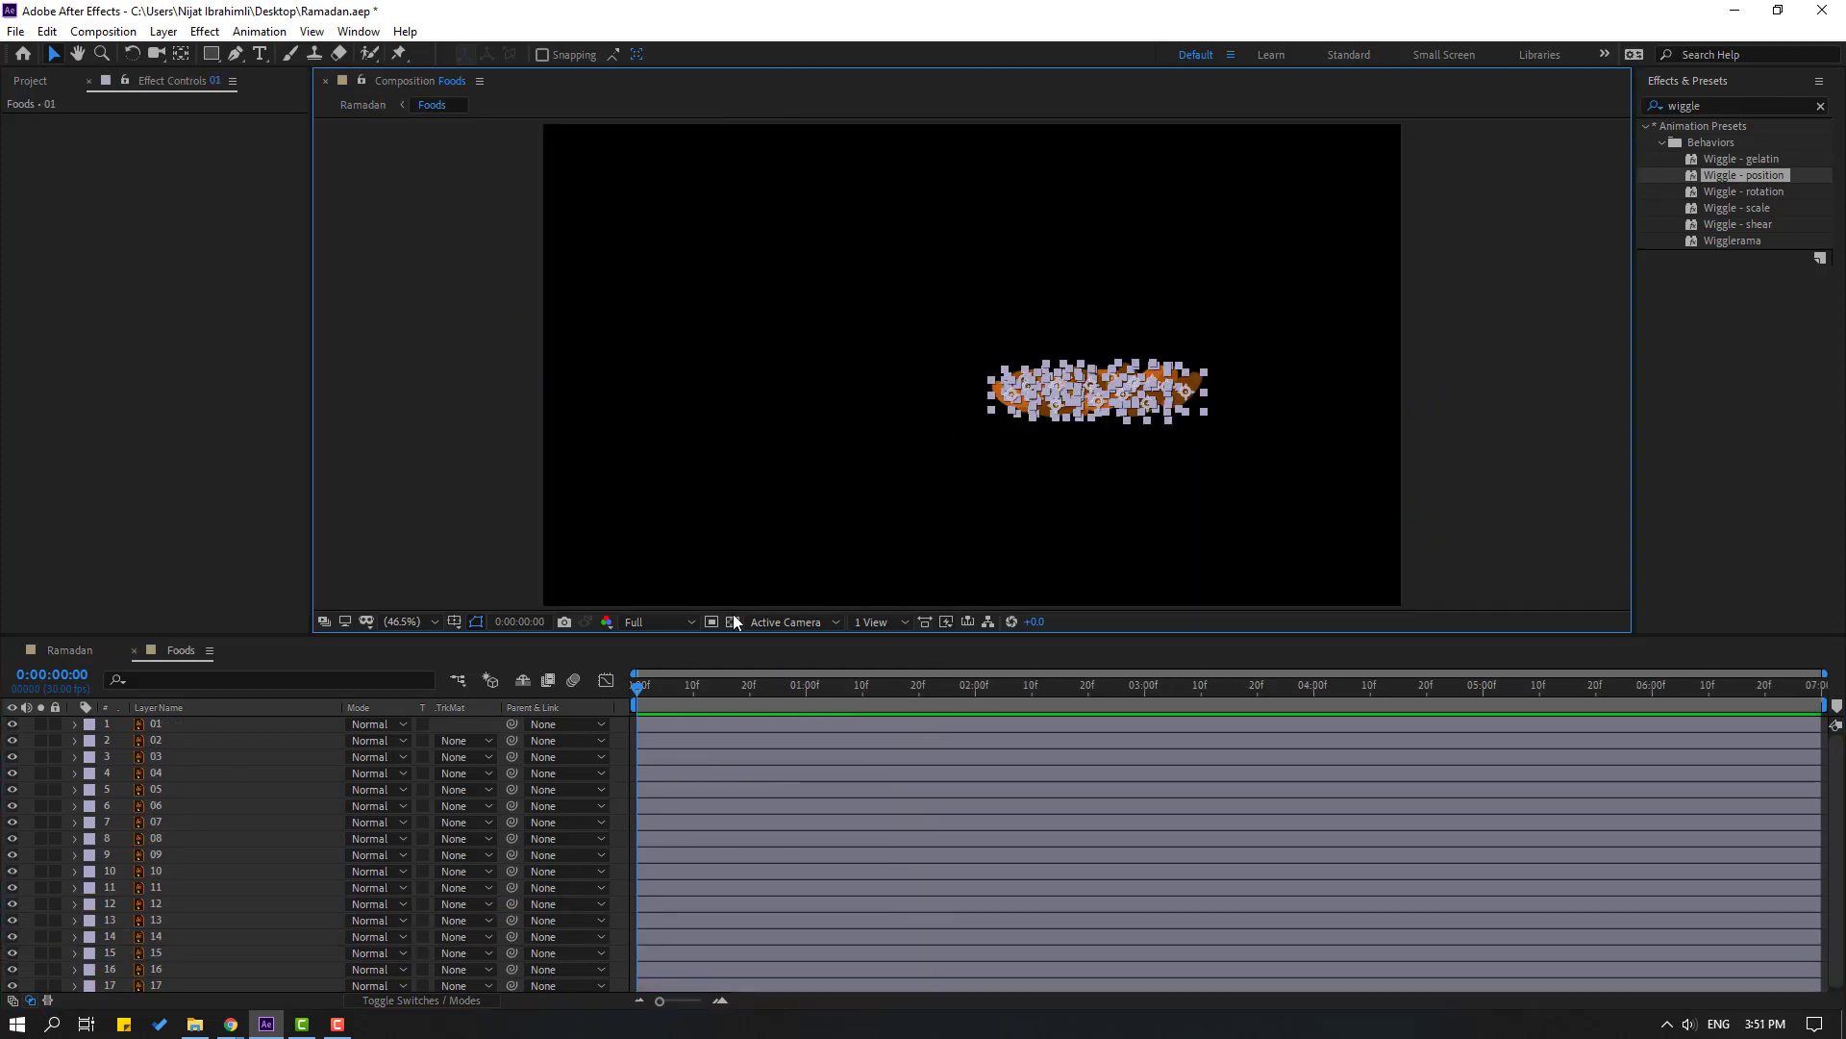
{"action": "left_click", "coordinate": [745, 689]}
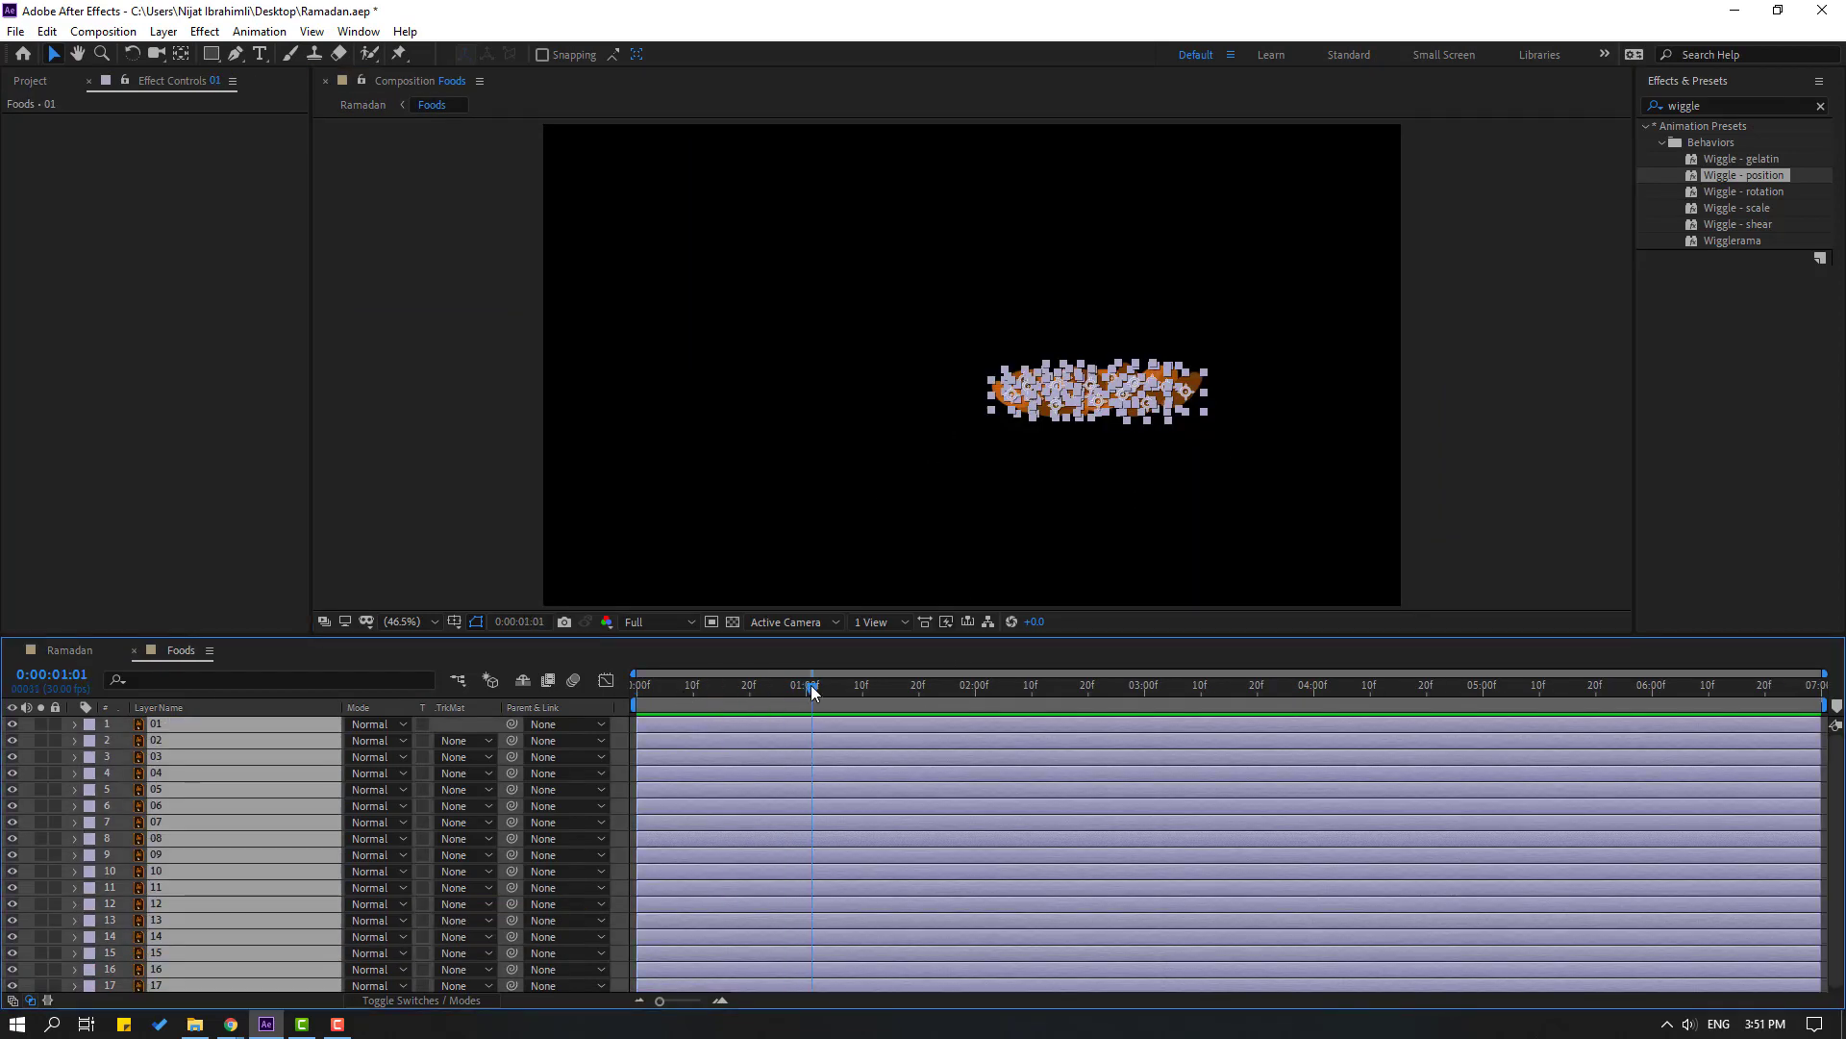
{"action": "key", "text": "p"}
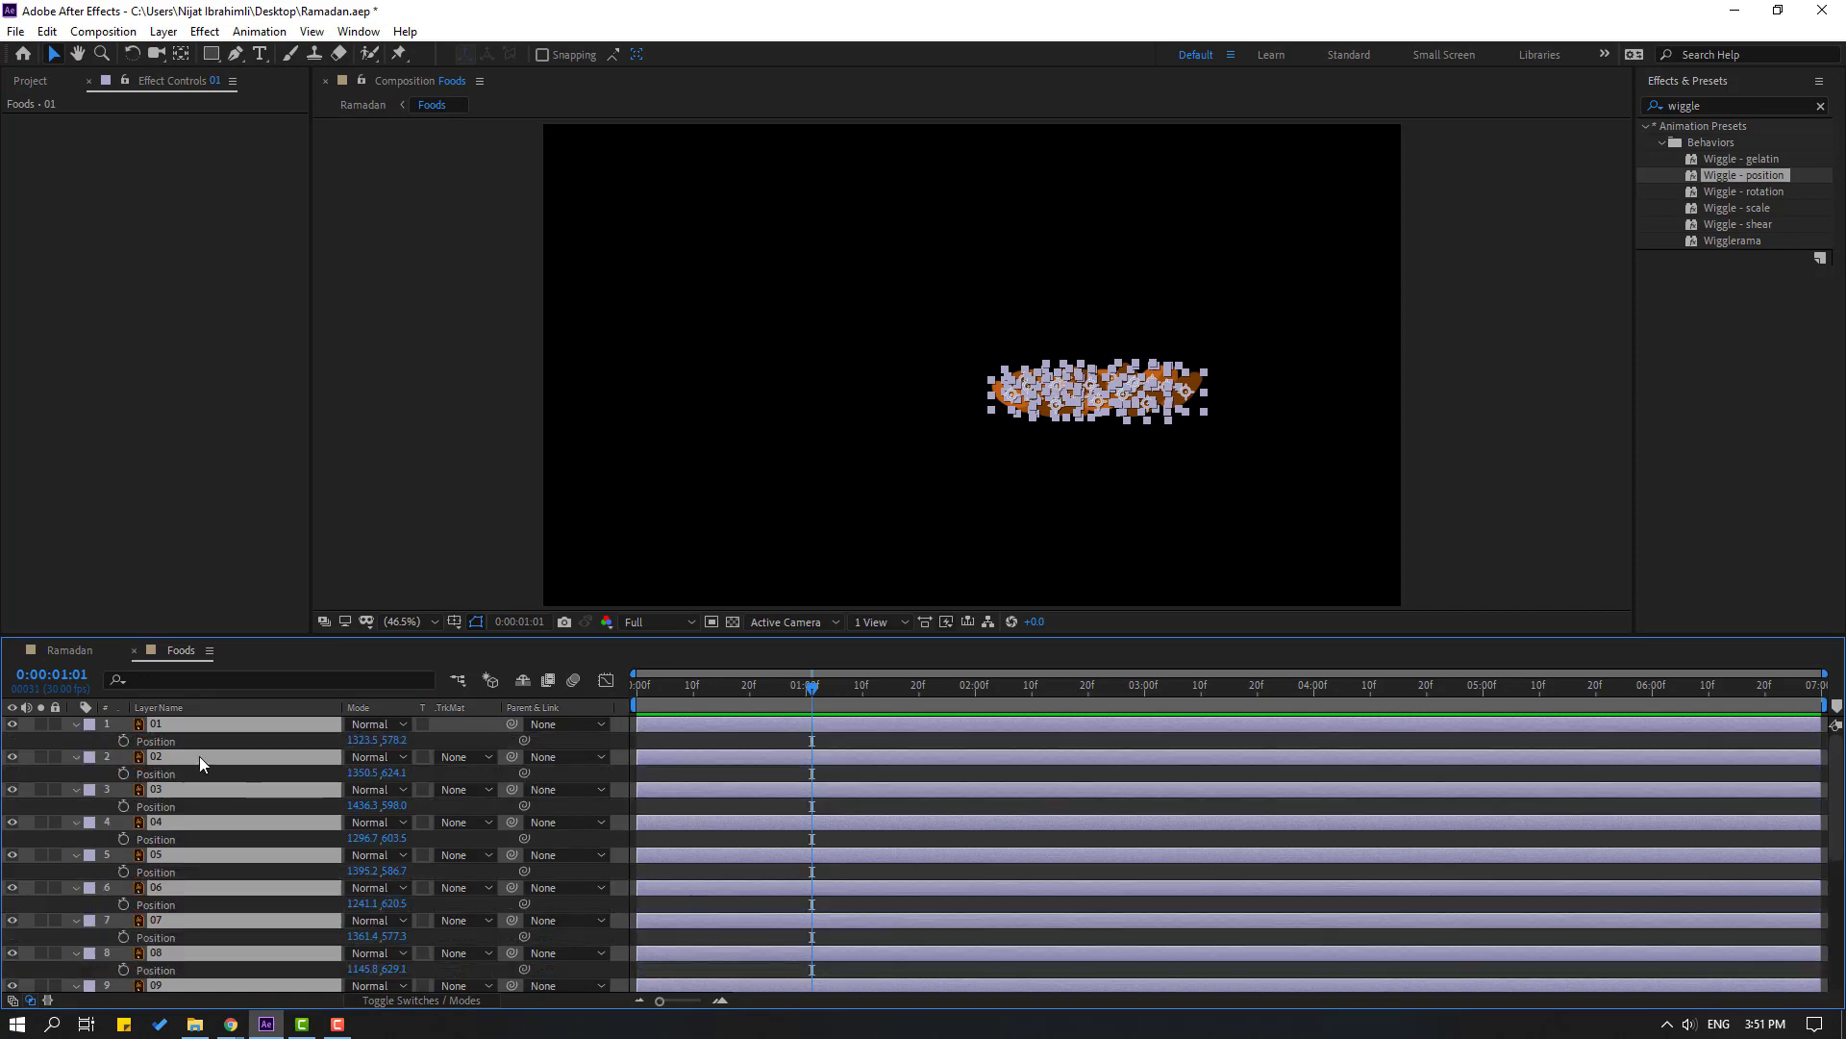
{"action": "left_click", "coordinate": [123, 741]}
Raise all food layers high above the bowl position at the first frame and preview the drop
{"action": "left_click_drag", "start_coordinate": [643, 712], "coordinate": [549, 714]}
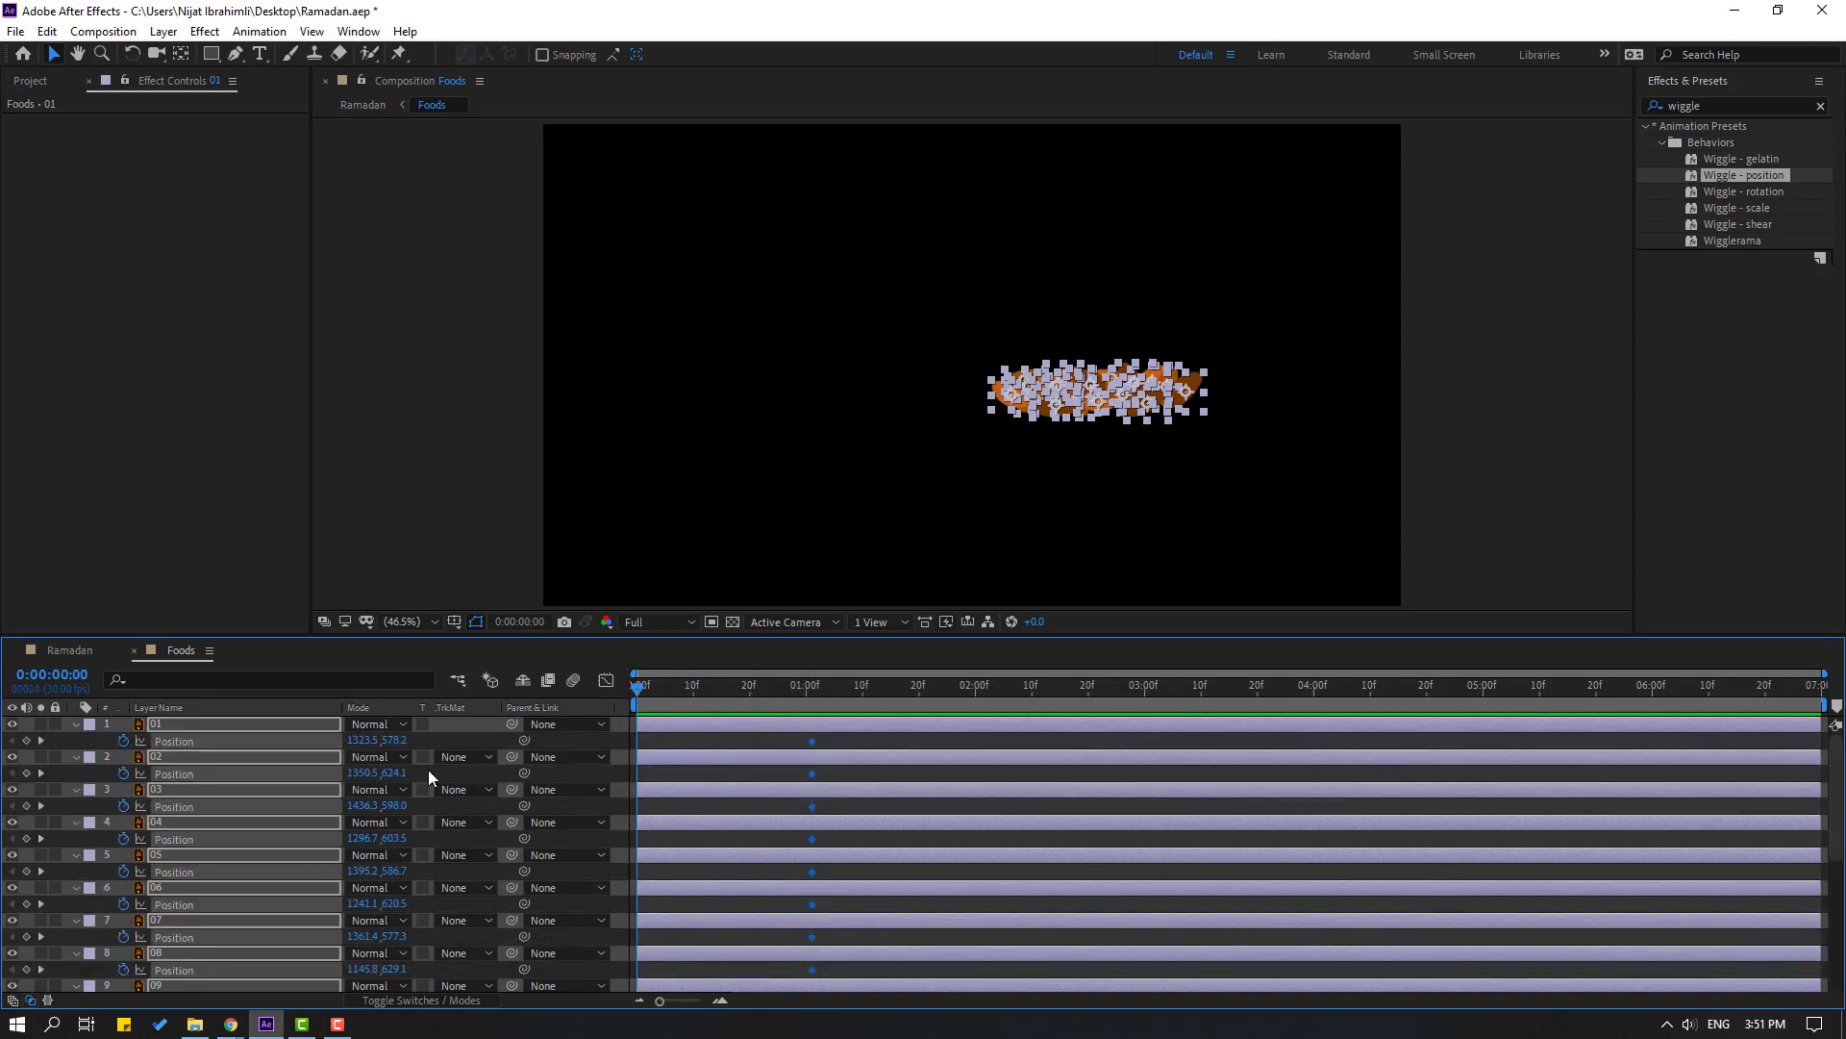
{"action": "left_click_drag", "start_coordinate": [392, 740], "coordinate": [246, 744]}
{"action": "key", "text": "space"}
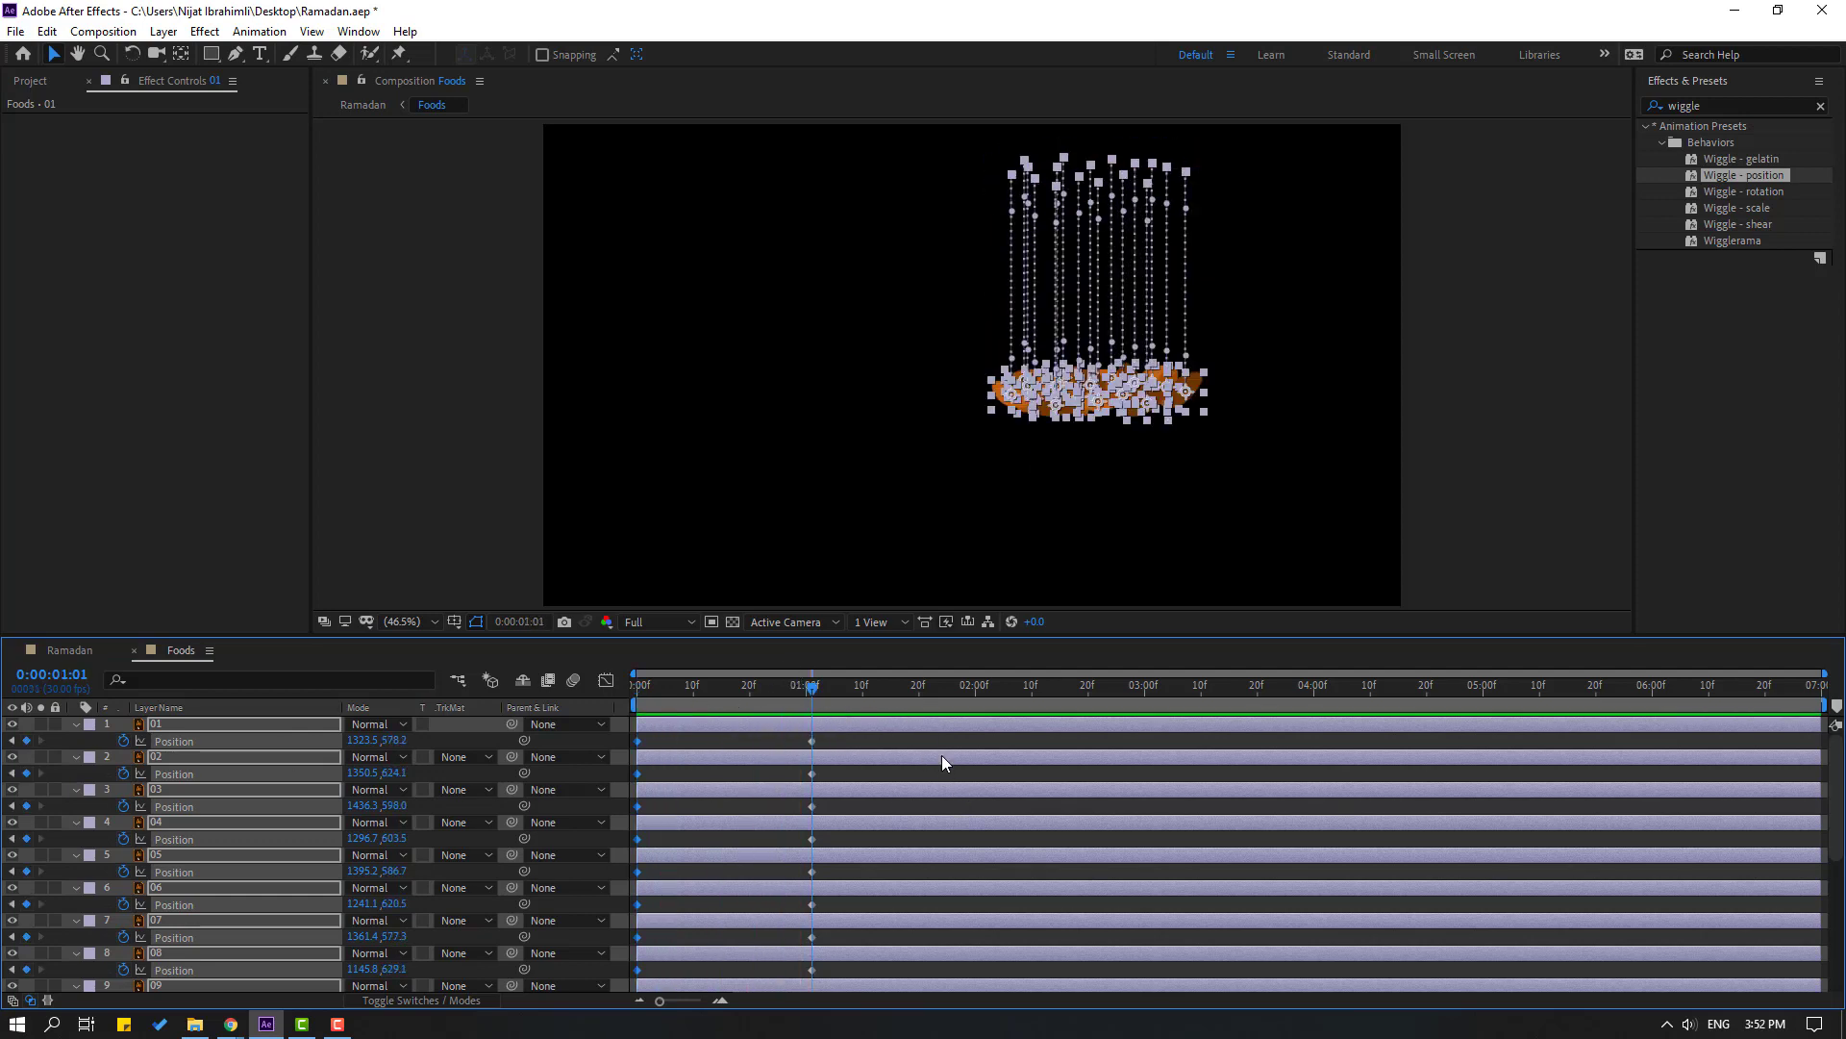
Add a small bounce to all food layers: raise them 17 pixels at 0:00:01:04 and return them to their resting position at 0:00:01:07
{"action": "key", "text": "Page_Down"}
{"action": "key", "text": "Page_Down"}
{"action": "key", "text": "Page_Down"}
{"action": "scroll", "coordinate": [1103, 501], "scroll_direction": "up", "scroll_amount": 2}
{"action": "scroll", "coordinate": [1329, 515], "scroll_direction": "up", "scroll_amount": 1}
{"action": "left_click_drag", "start_coordinate": [1347, 569], "coordinate": [706, 463]}
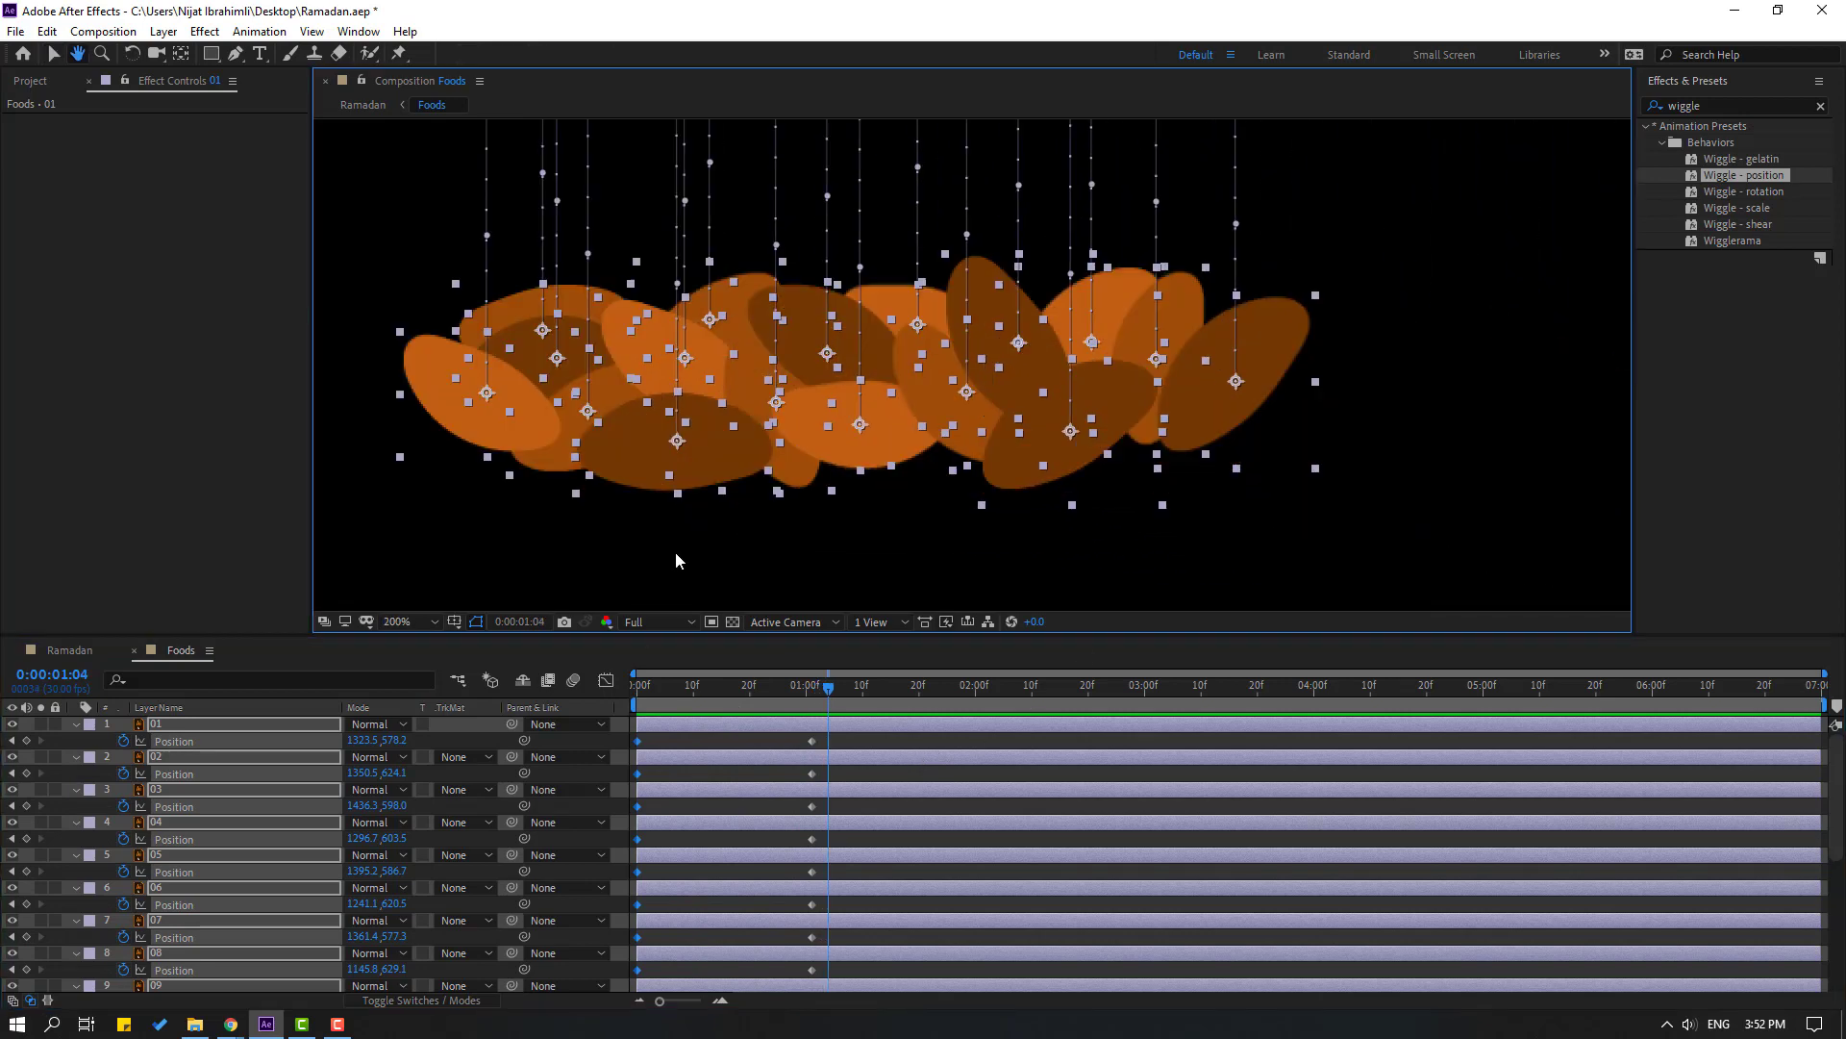
{"action": "left_click_drag", "start_coordinate": [399, 742], "coordinate": [382, 741]}
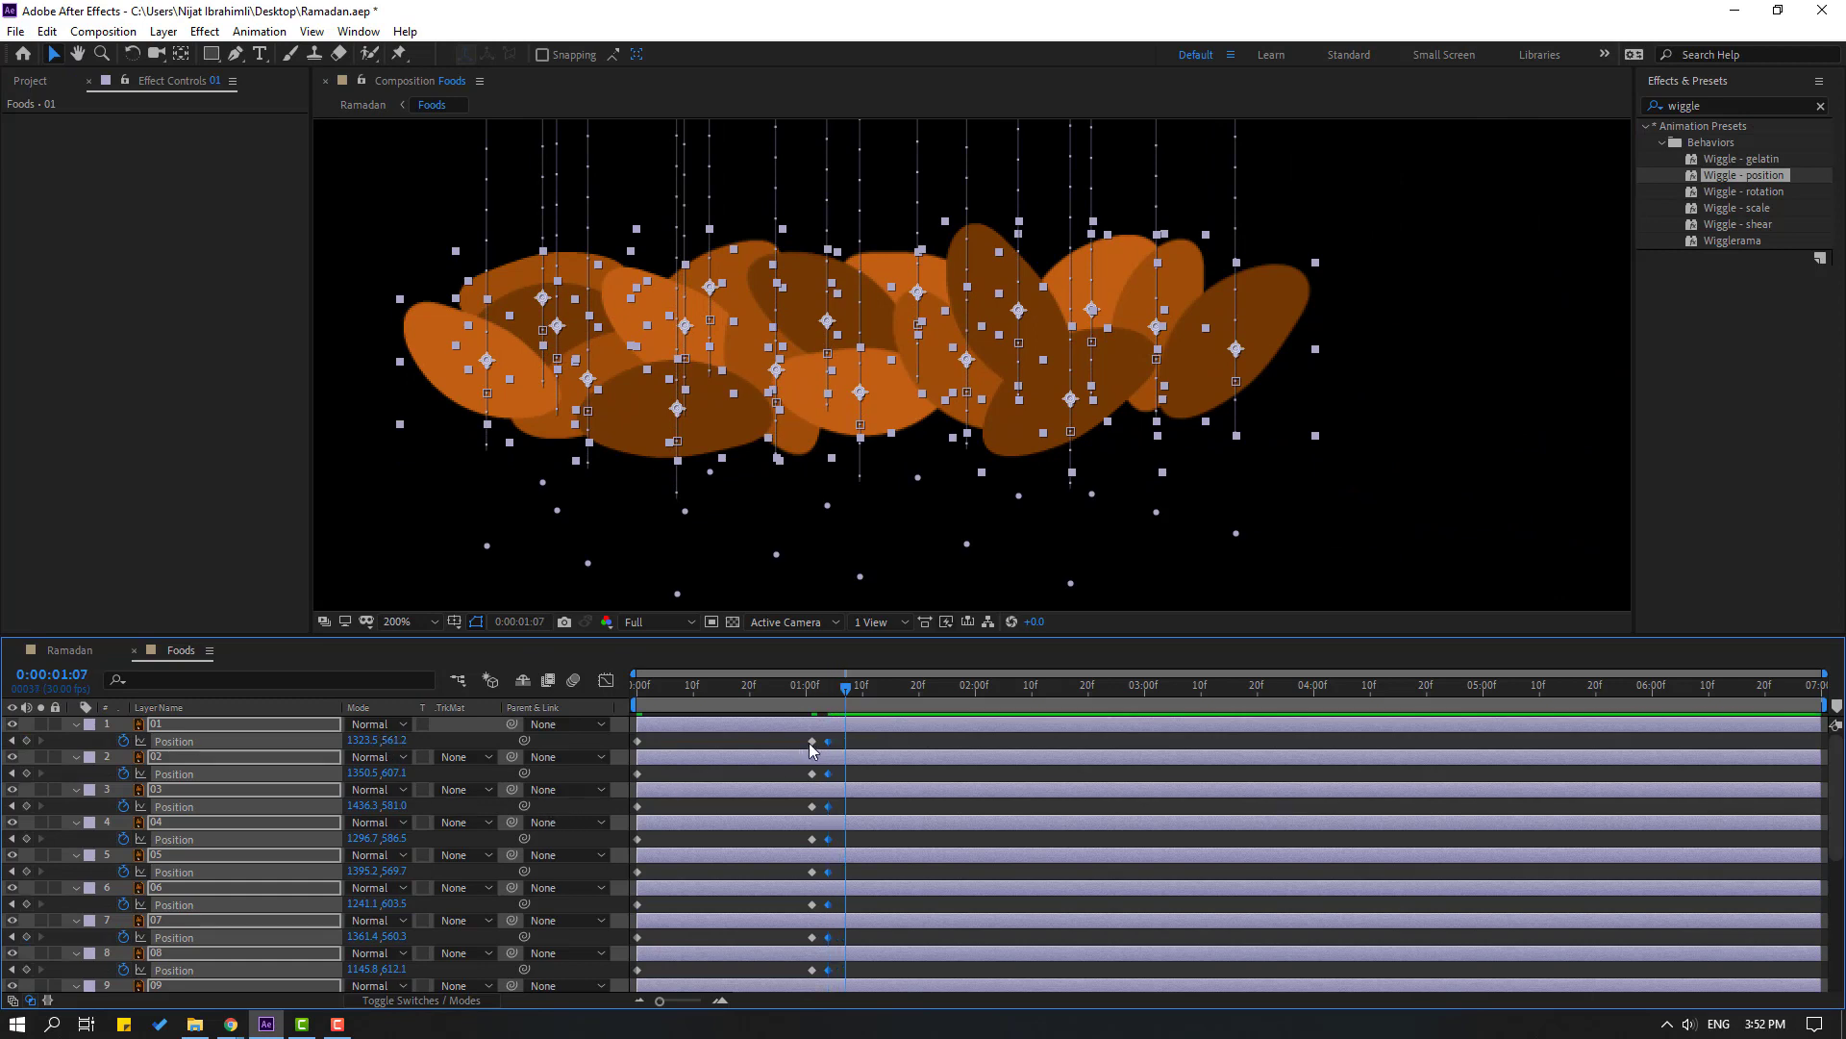
{"action": "left_click_drag", "start_coordinate": [399, 741], "coordinate": [413, 743]}
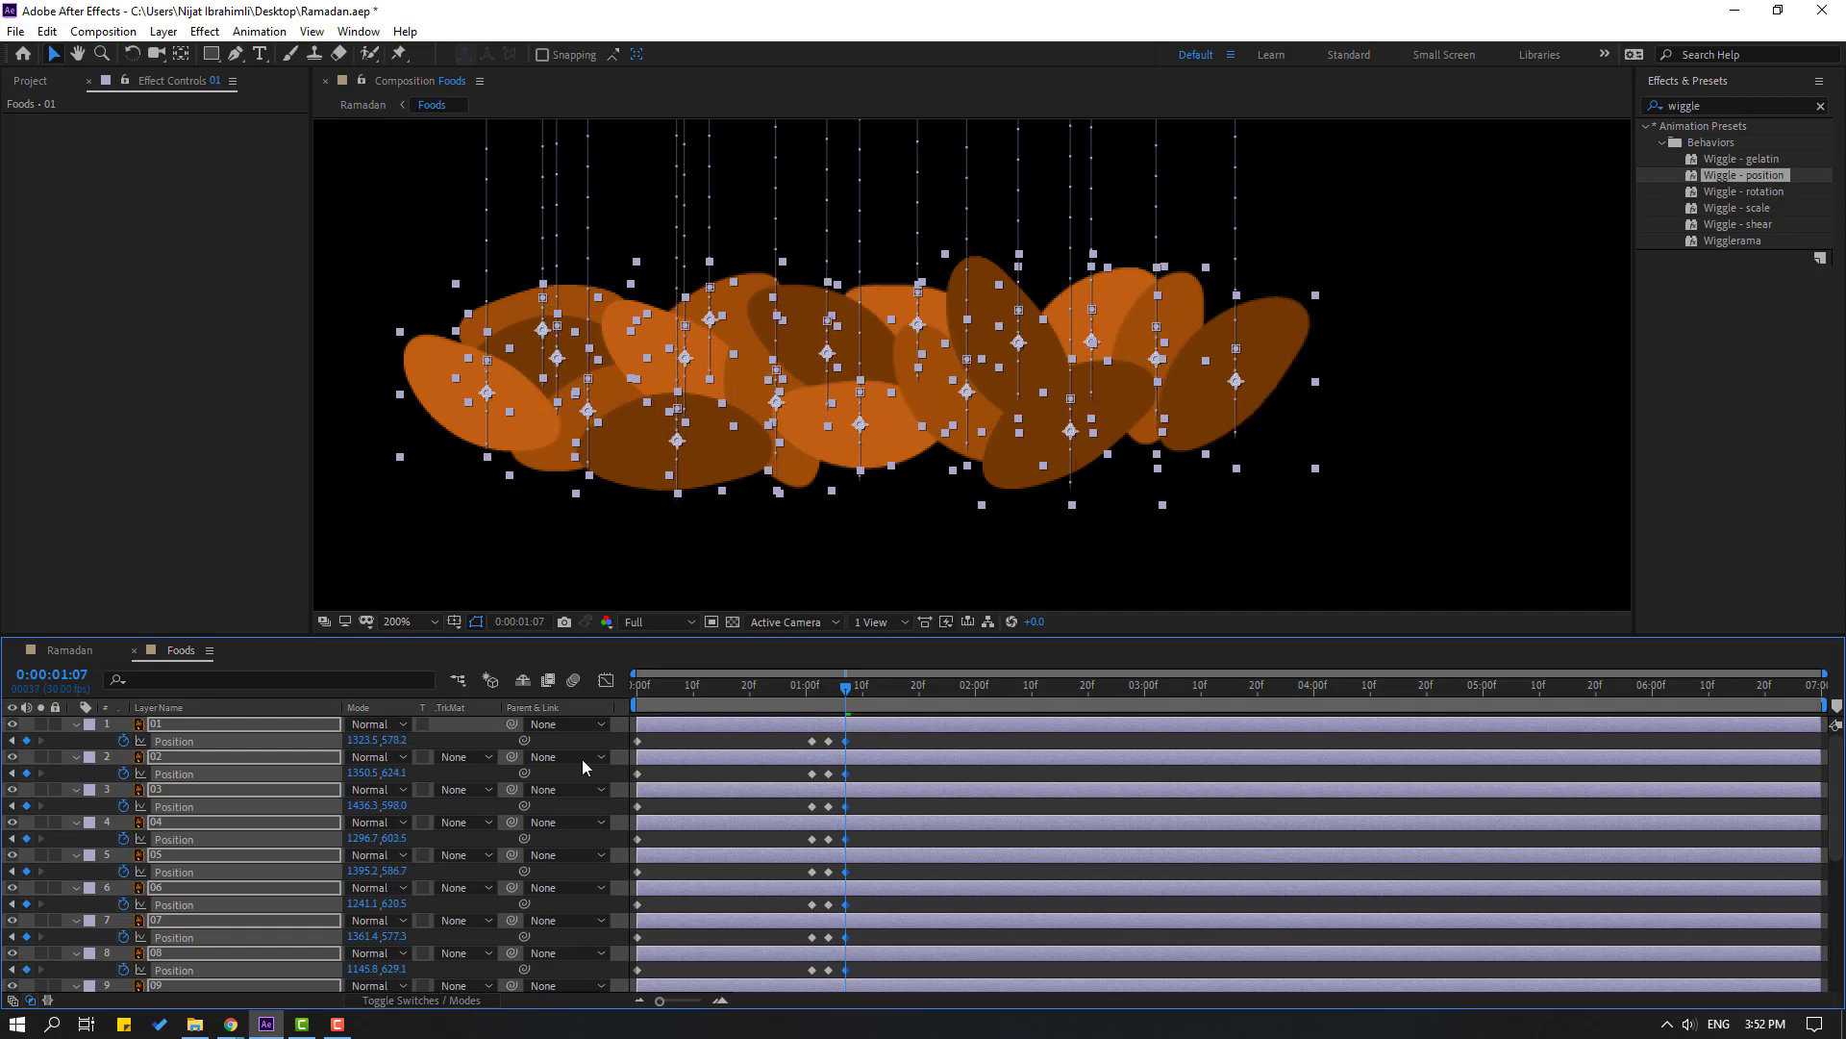
Fit the composition in the viewer, set the preview resolution to Quarter, and preview the bounce
{"action": "scroll", "coordinate": [1066, 460], "scroll_direction": "down", "scroll_amount": 2}
{"action": "left_click", "coordinate": [410, 622]}
{"action": "left_click", "coordinate": [410, 659]}
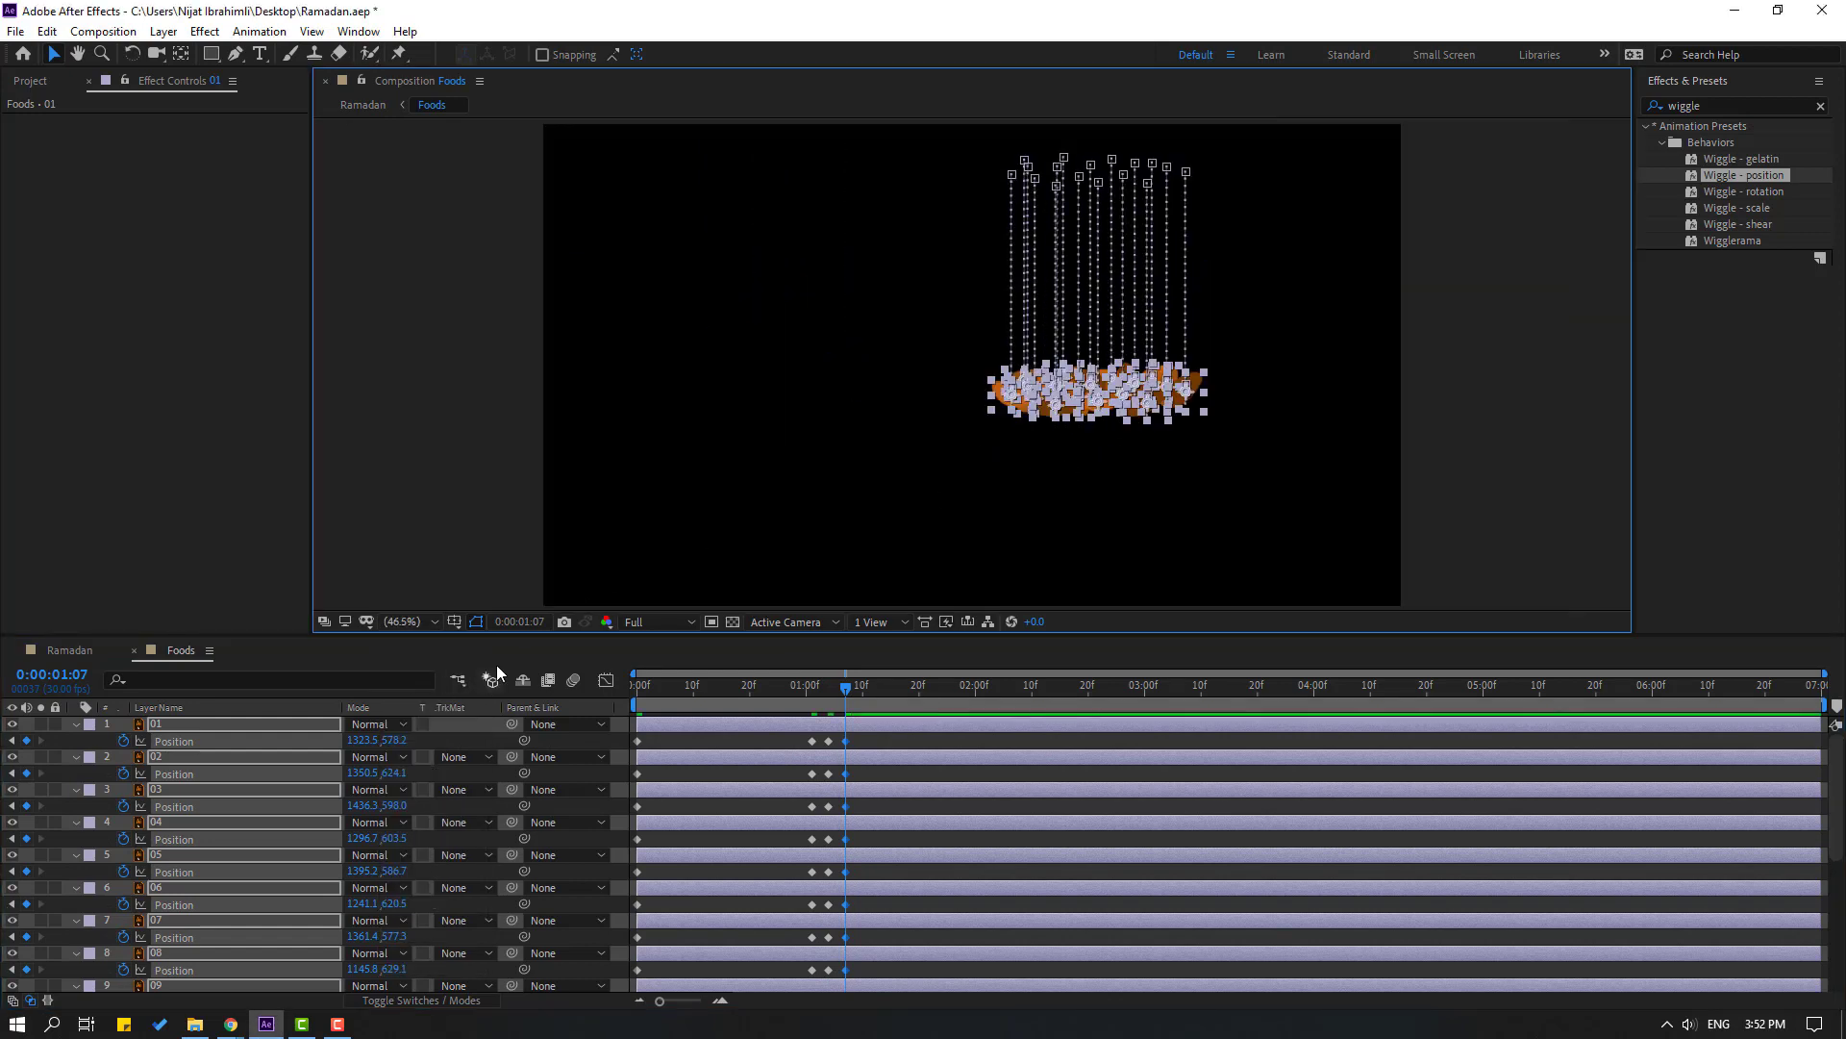
{"action": "left_click", "coordinate": [658, 621]}
{"action": "left_click", "coordinate": [644, 709]}
{"action": "key", "text": "space"}
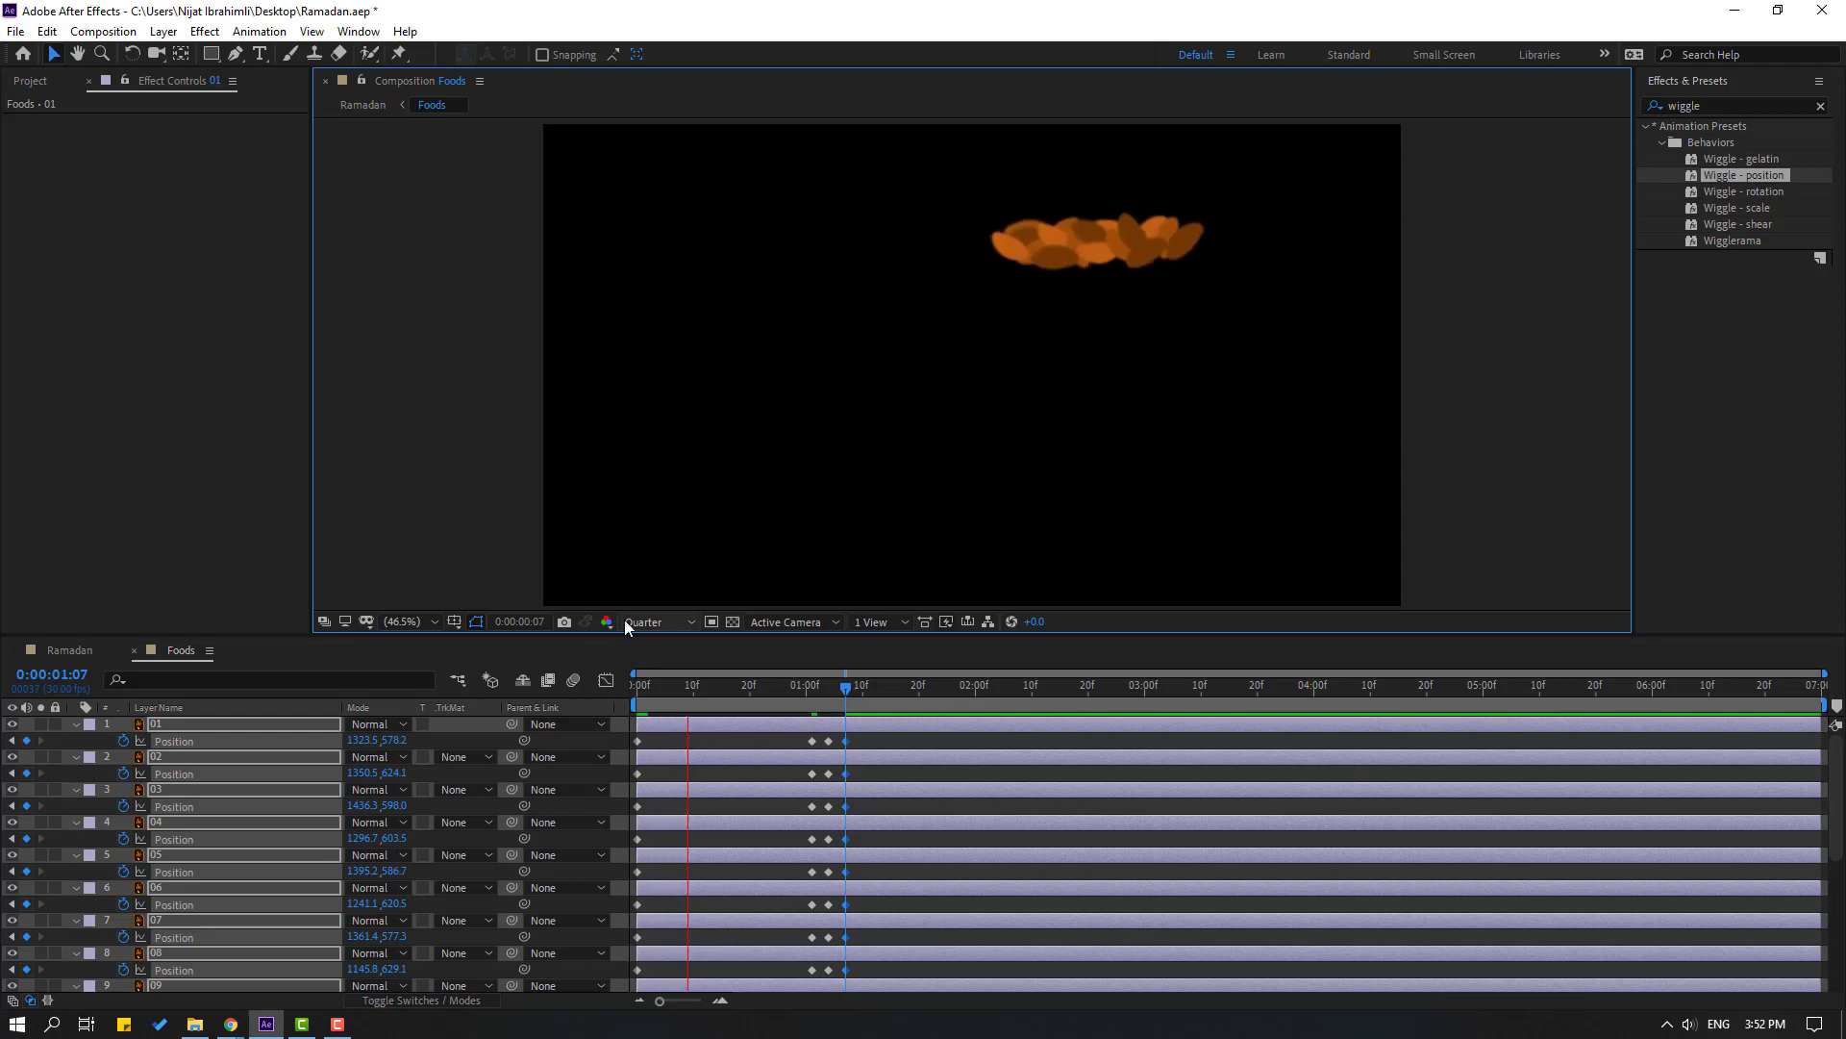
Apply Easy Ease to all Position keyframes of the 17 food layers
{"action": "mouse_move", "coordinate": [798, 688]}
{"action": "left_mouse_down"}
{"action": "mouse_move", "coordinate": [829, 690]}
{"action": "mouse_move", "coordinate": [812, 696]}
{"action": "left_mouse_up"}
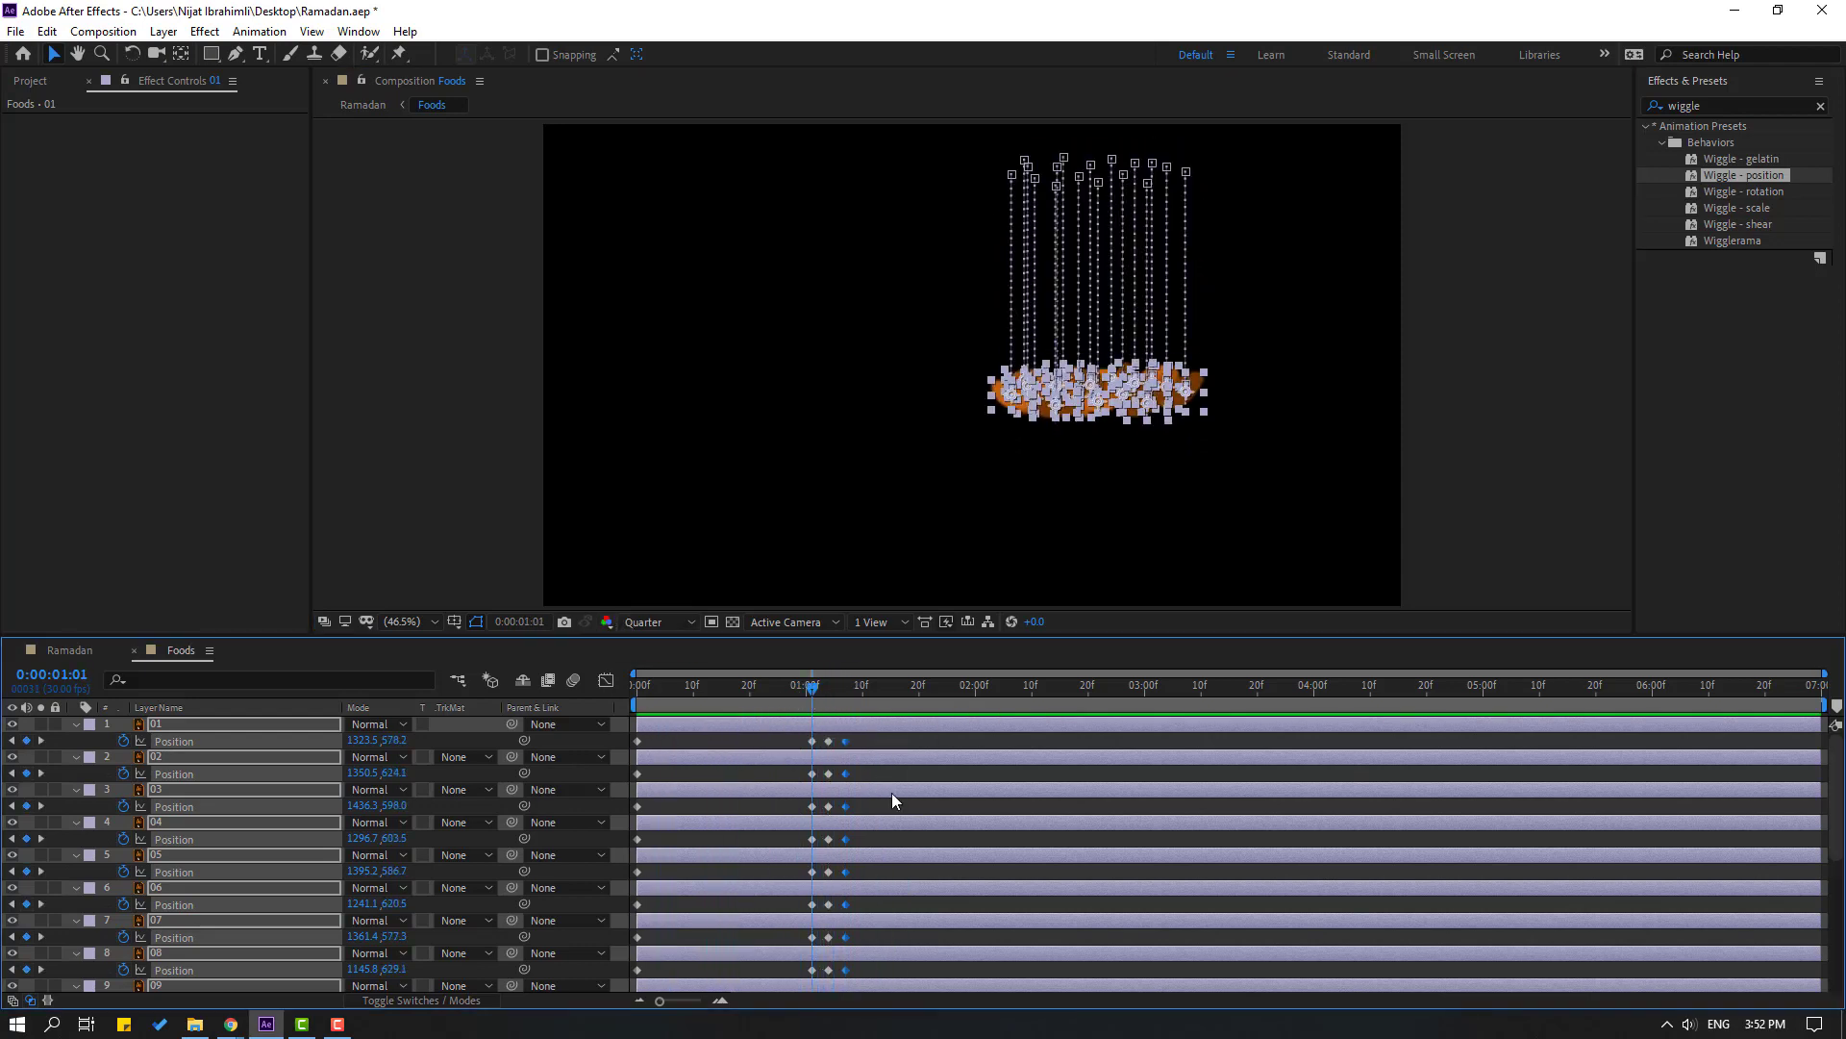
{"action": "left_click_drag", "start_coordinate": [881, 636], "coordinate": [887, 283]}
{"action": "left_click_drag", "start_coordinate": [892, 381], "coordinate": [634, 1001]}
{"action": "right_click", "coordinate": [633, 909]}
{"action": "mouse_move", "coordinate": [722, 896]}
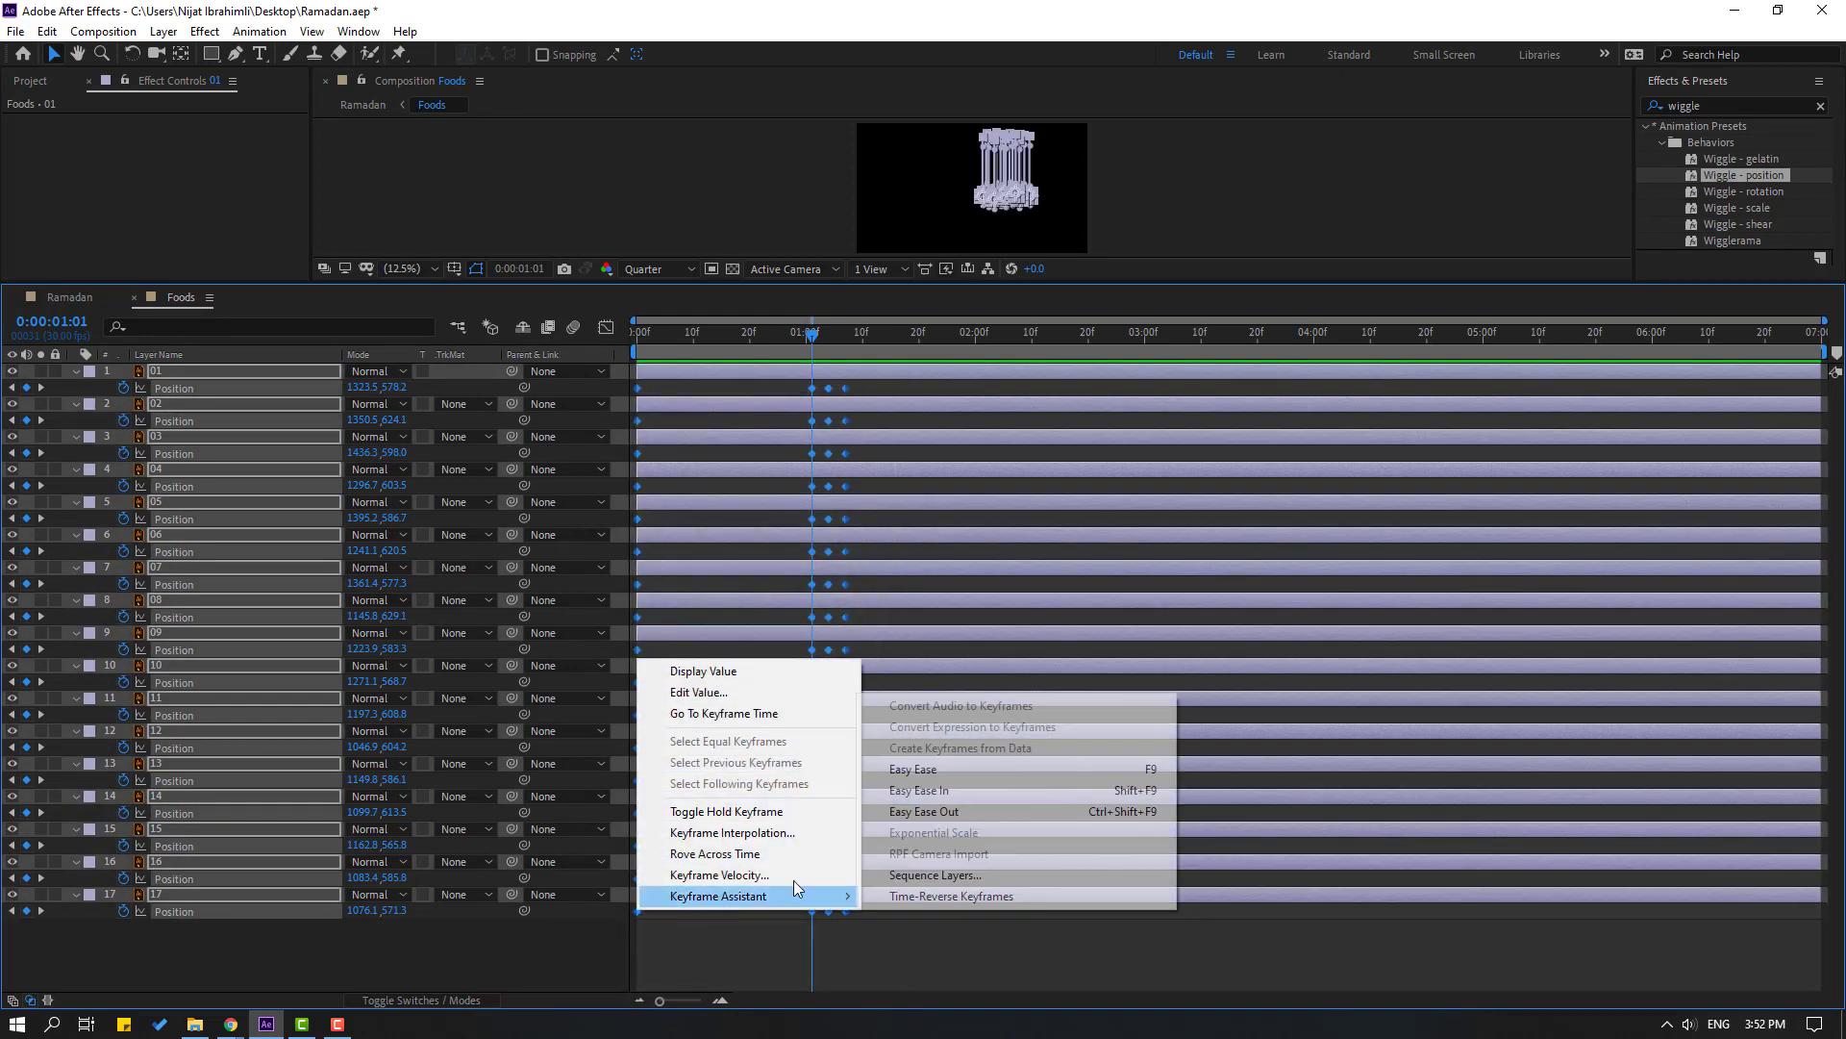
{"action": "left_click", "coordinate": [967, 768]}
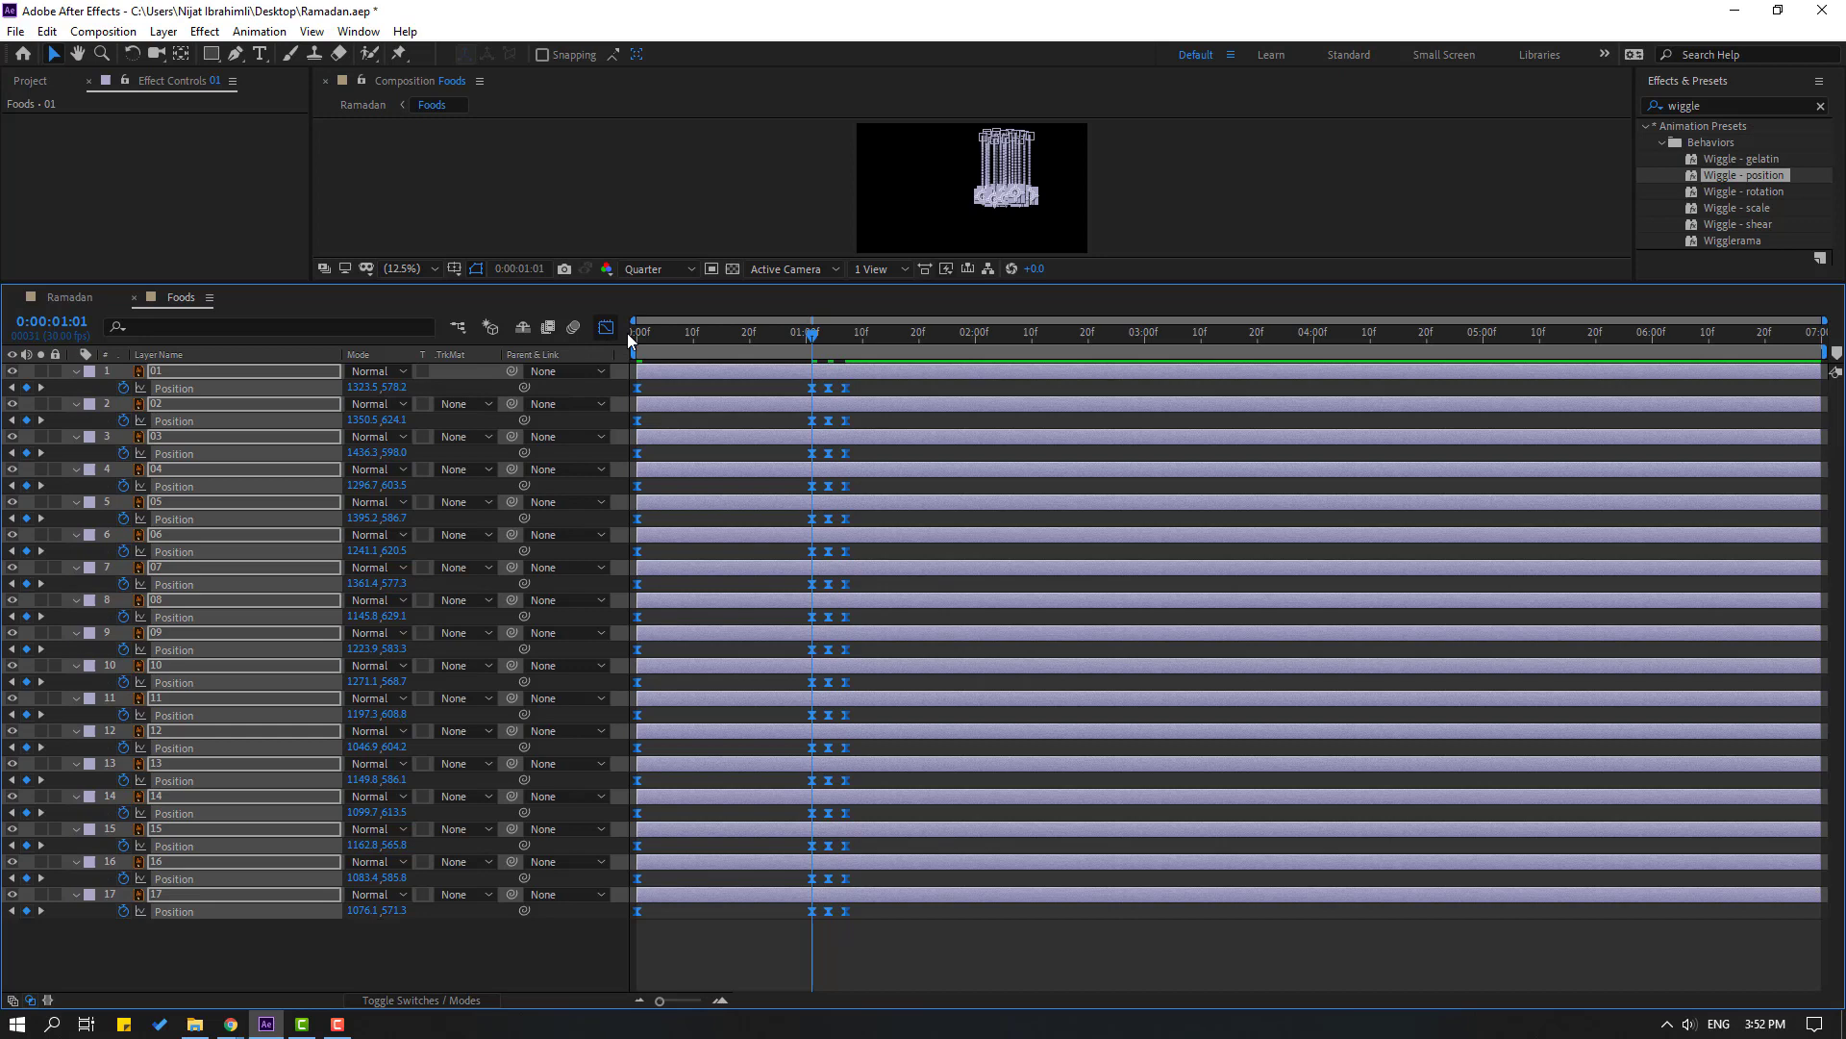
Lengthen the ease out of the food layers' first Position keyframes in the speed graph and preview the drop
{"action": "left_click", "coordinate": [605, 328]}
{"action": "left_click_drag", "start_coordinate": [614, 938], "coordinate": [738, 921]}
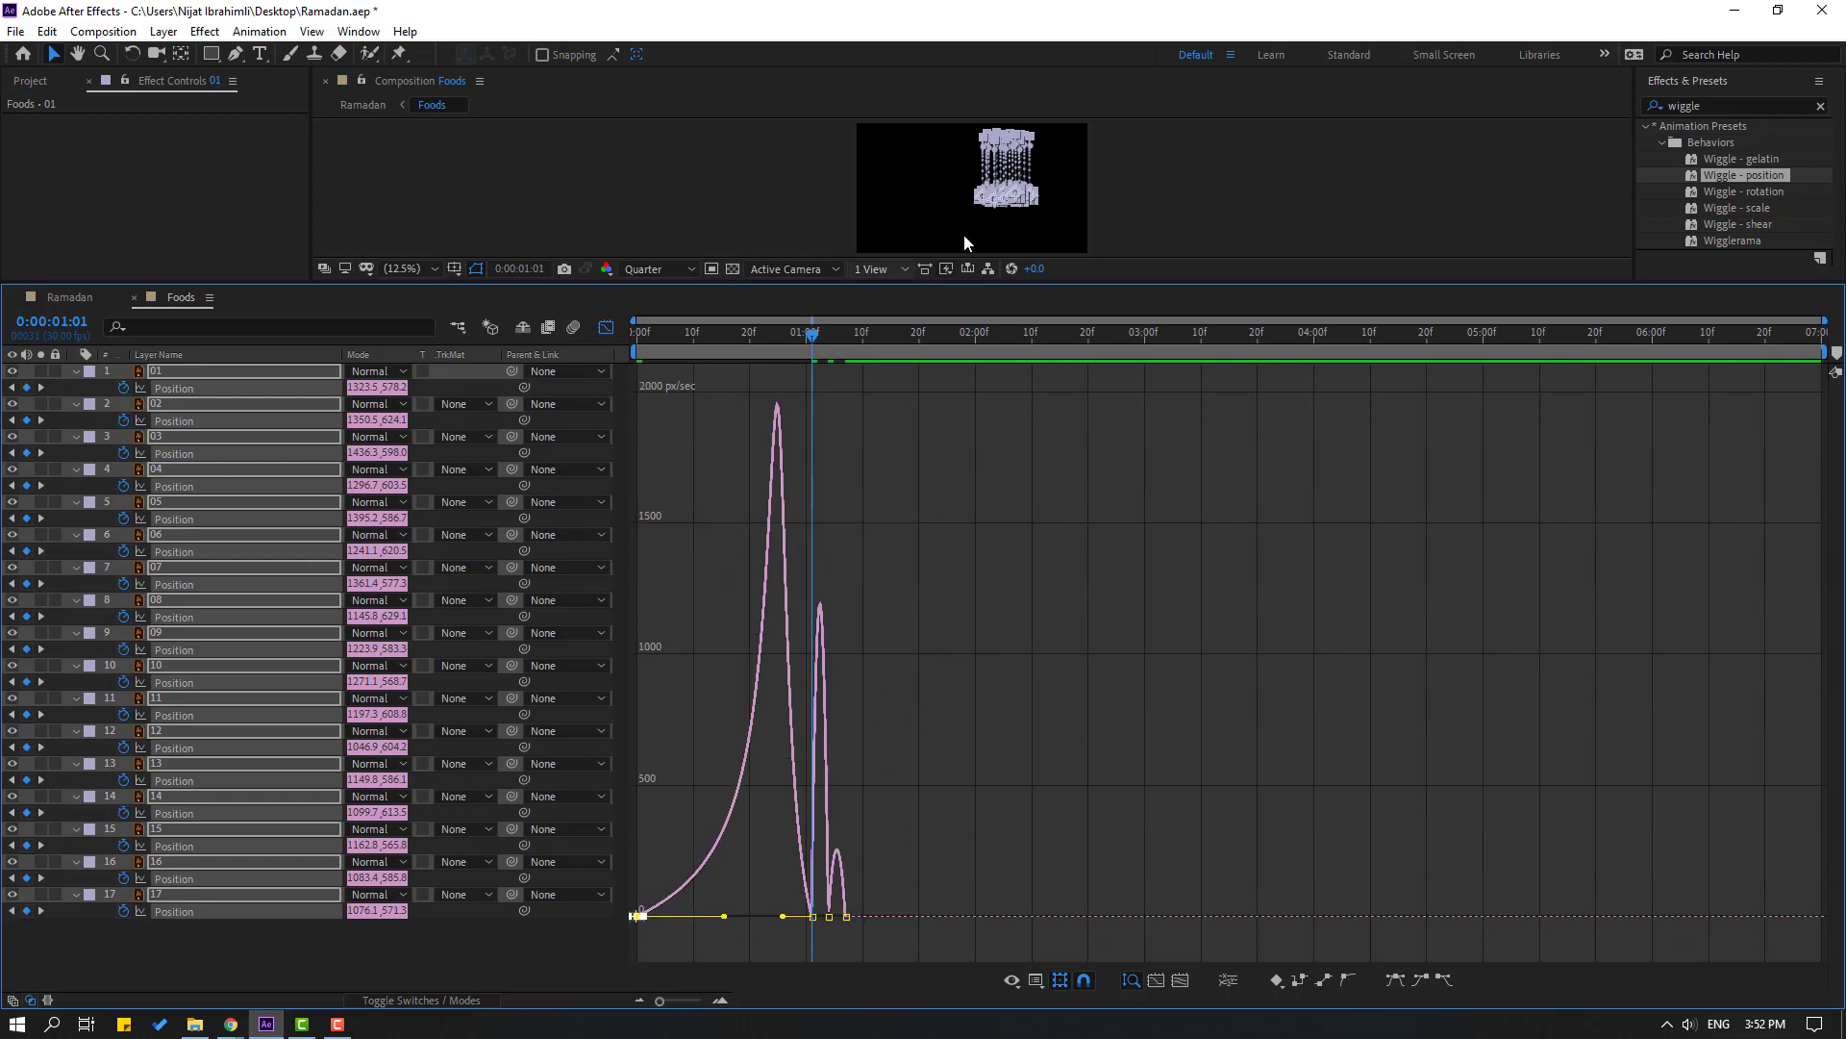
{"action": "left_click_drag", "start_coordinate": [996, 281], "coordinate": [971, 557]}
{"action": "key", "text": "space"}
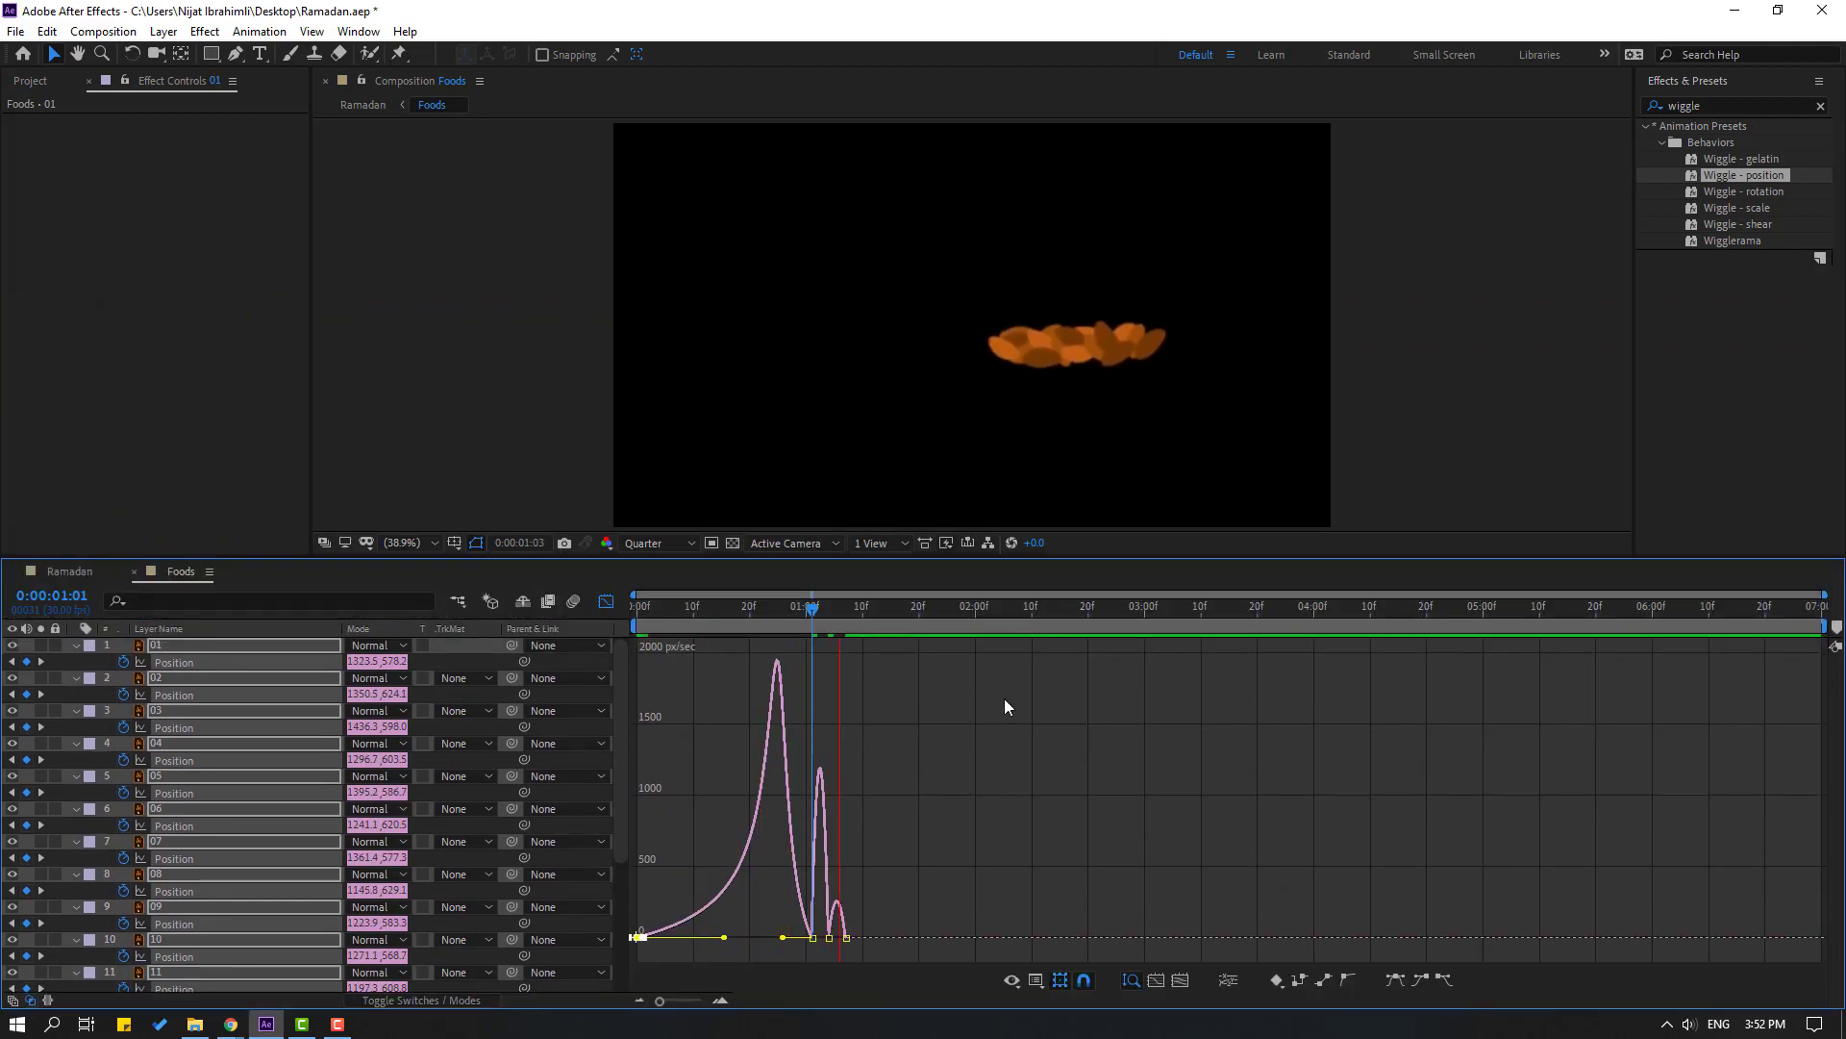
{"action": "key", "text": "space"}
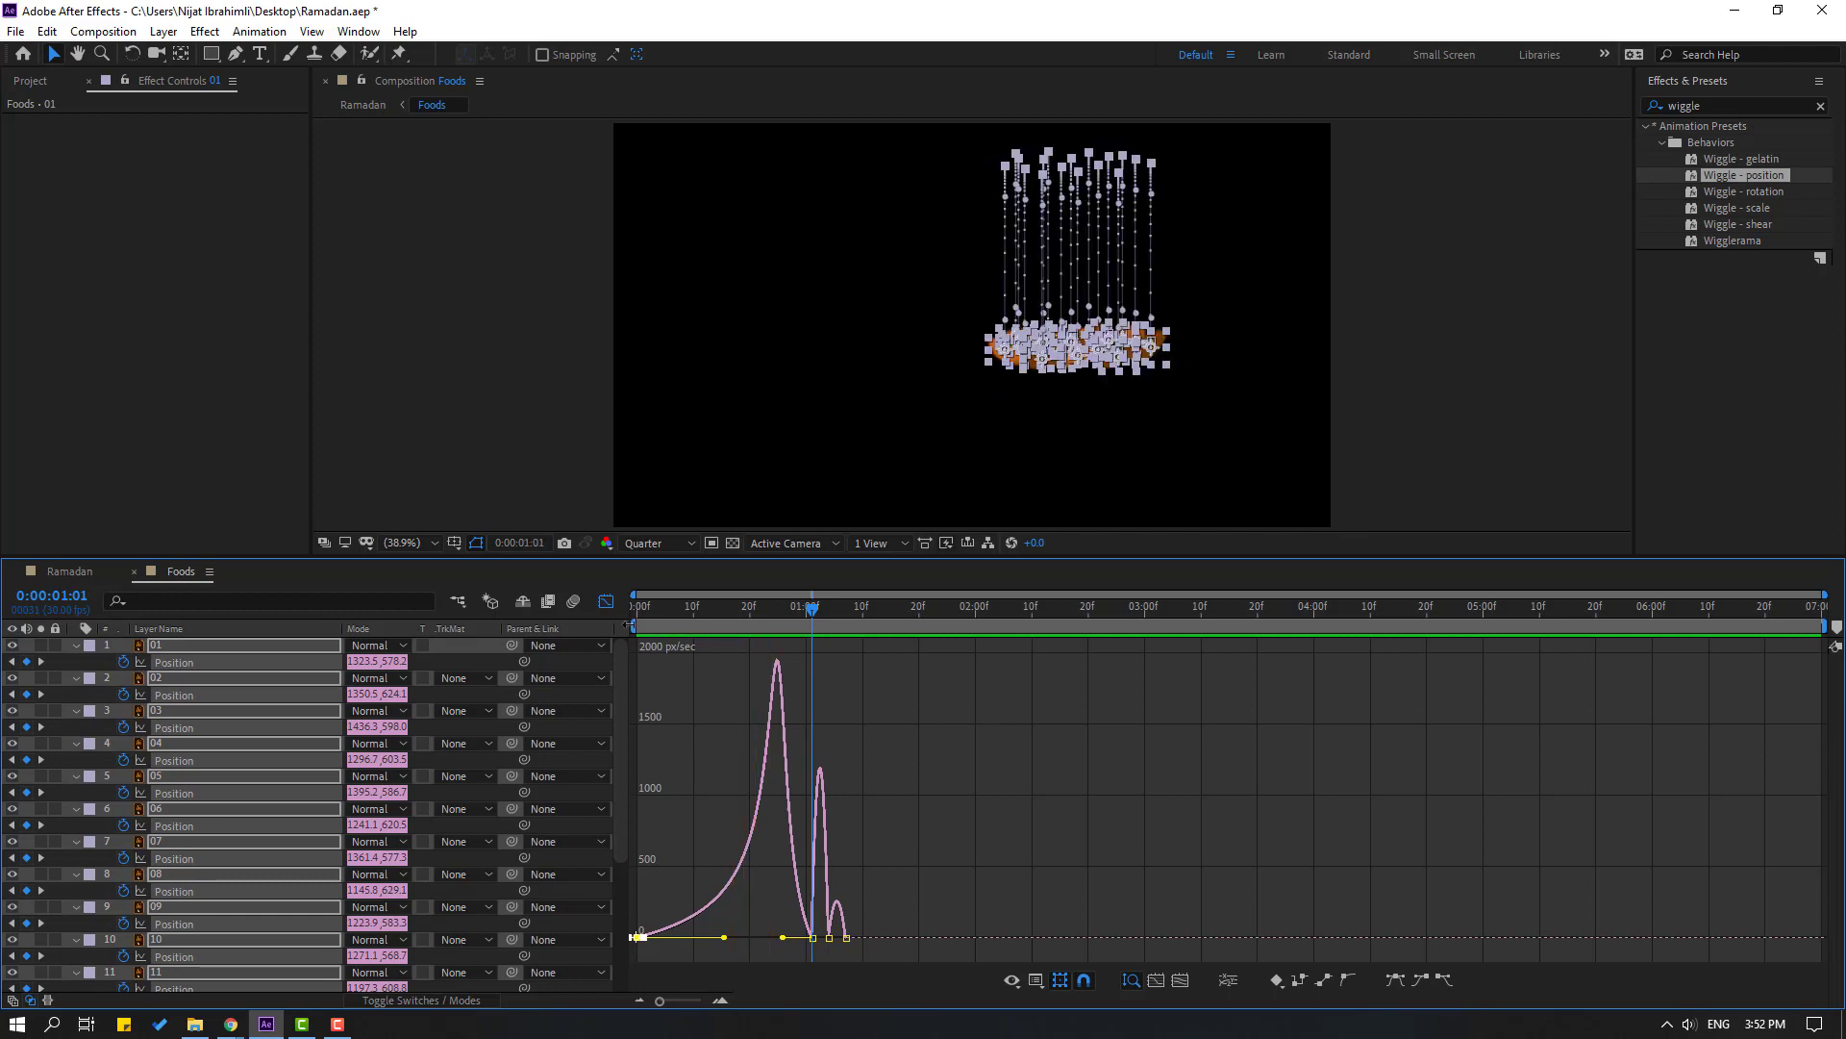
Shift the landing and bounce keyframes of all food layers earlier, so the landing falls at about frame 17, and preview the result
{"action": "left_click", "coordinate": [605, 602]}
{"action": "left_click_drag", "start_coordinate": [840, 556], "coordinate": [927, 255]}
{"action": "left_click_drag", "start_coordinate": [879, 348], "coordinate": [765, 904]}
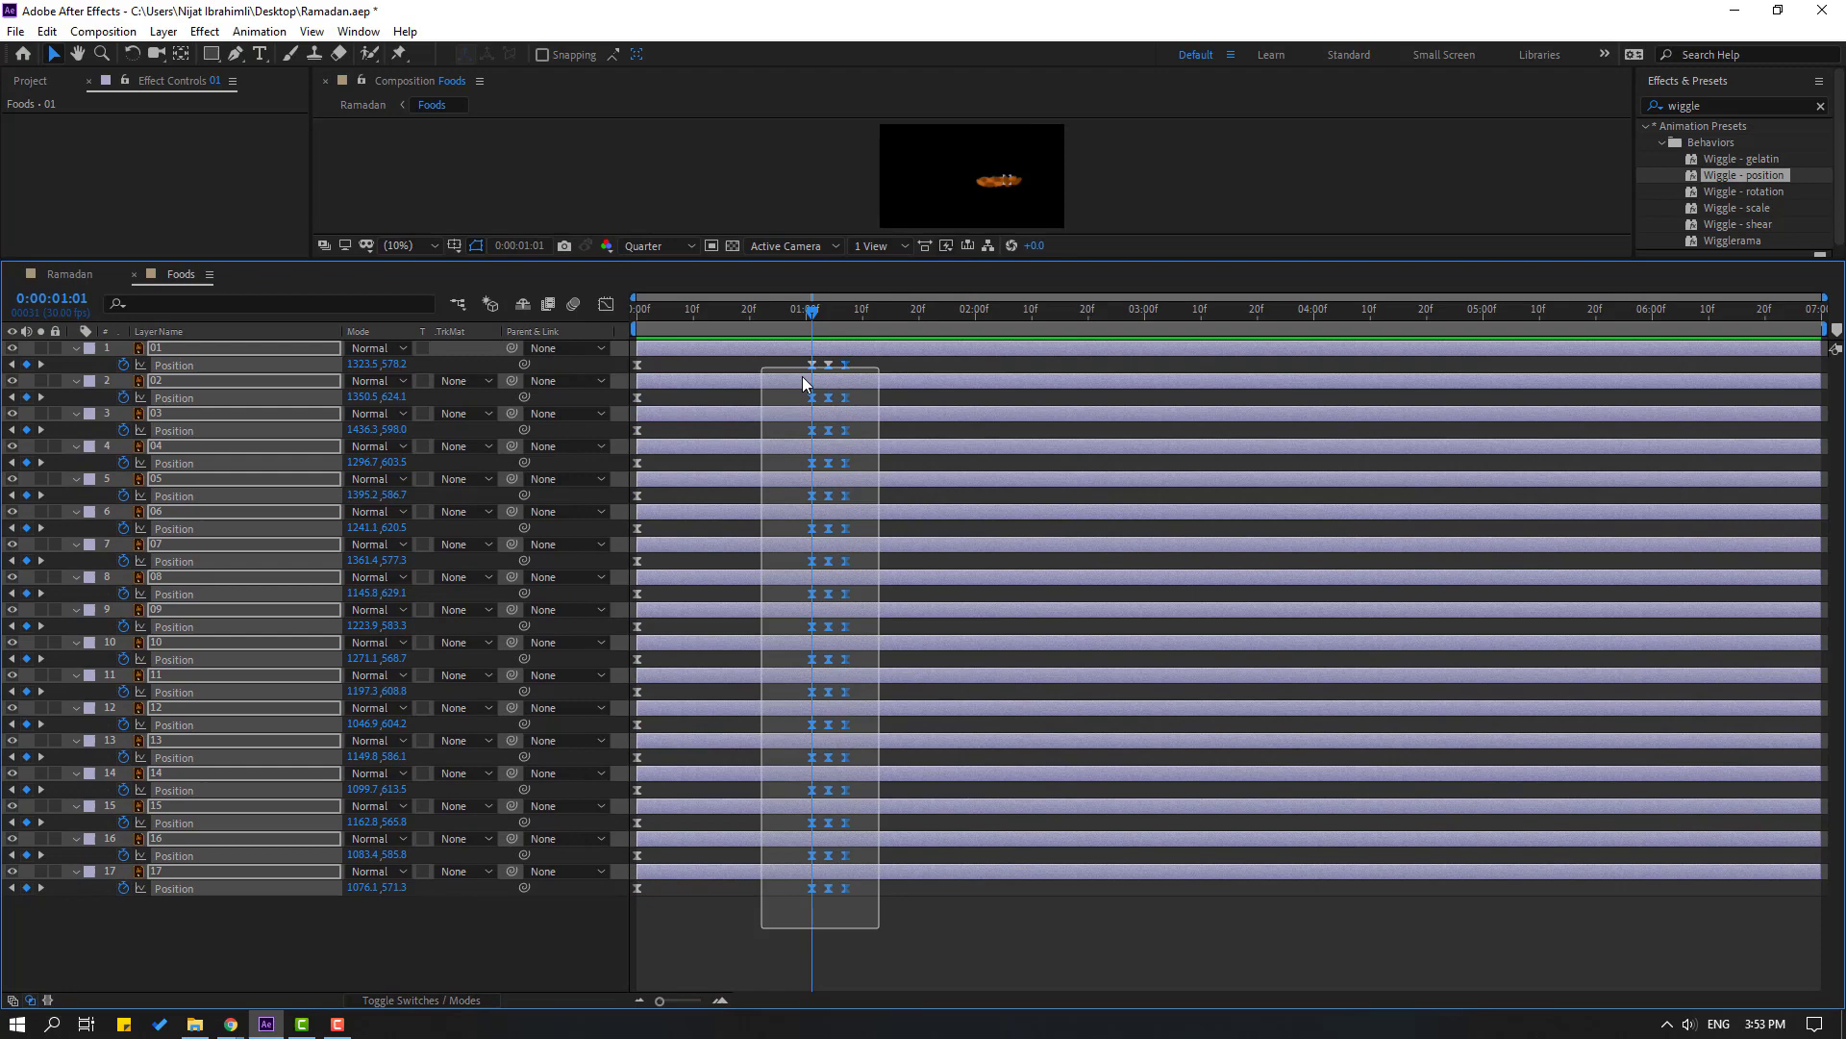
{"action": "left_click_drag", "start_coordinate": [816, 365], "coordinate": [727, 378]}
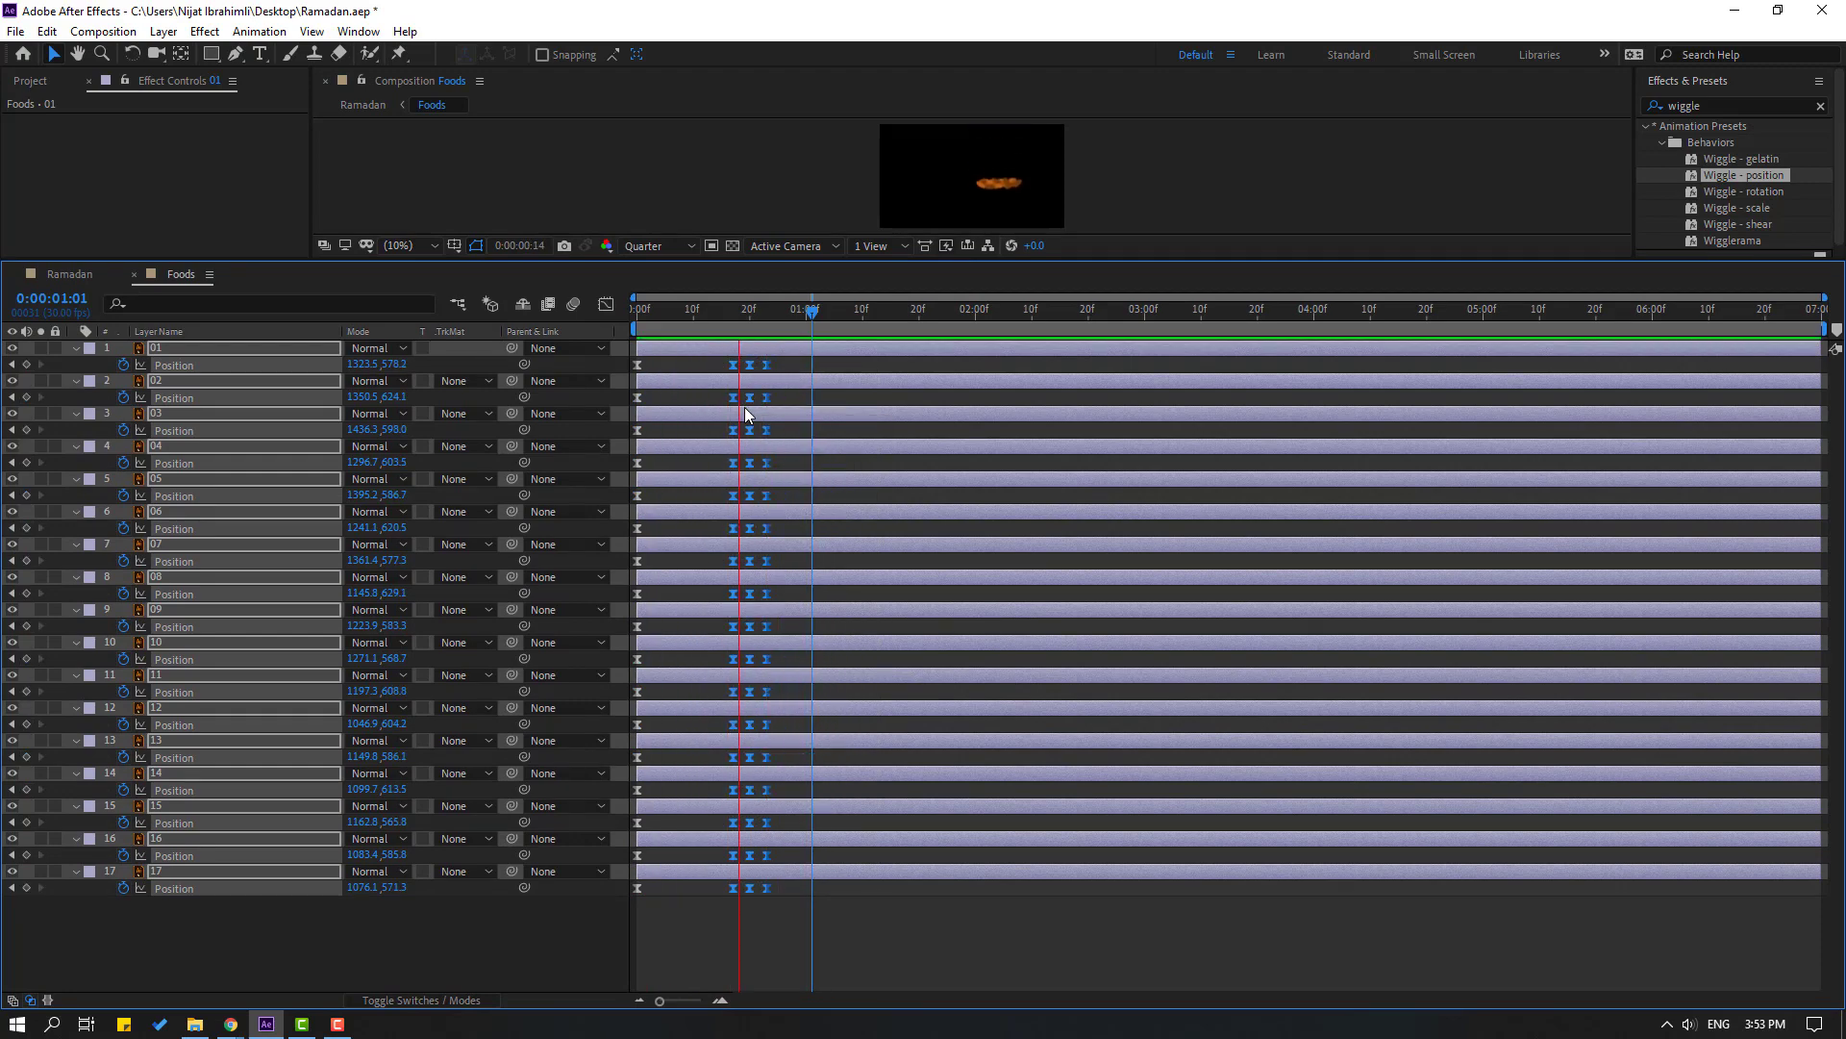
{"action": "key", "text": "space"}
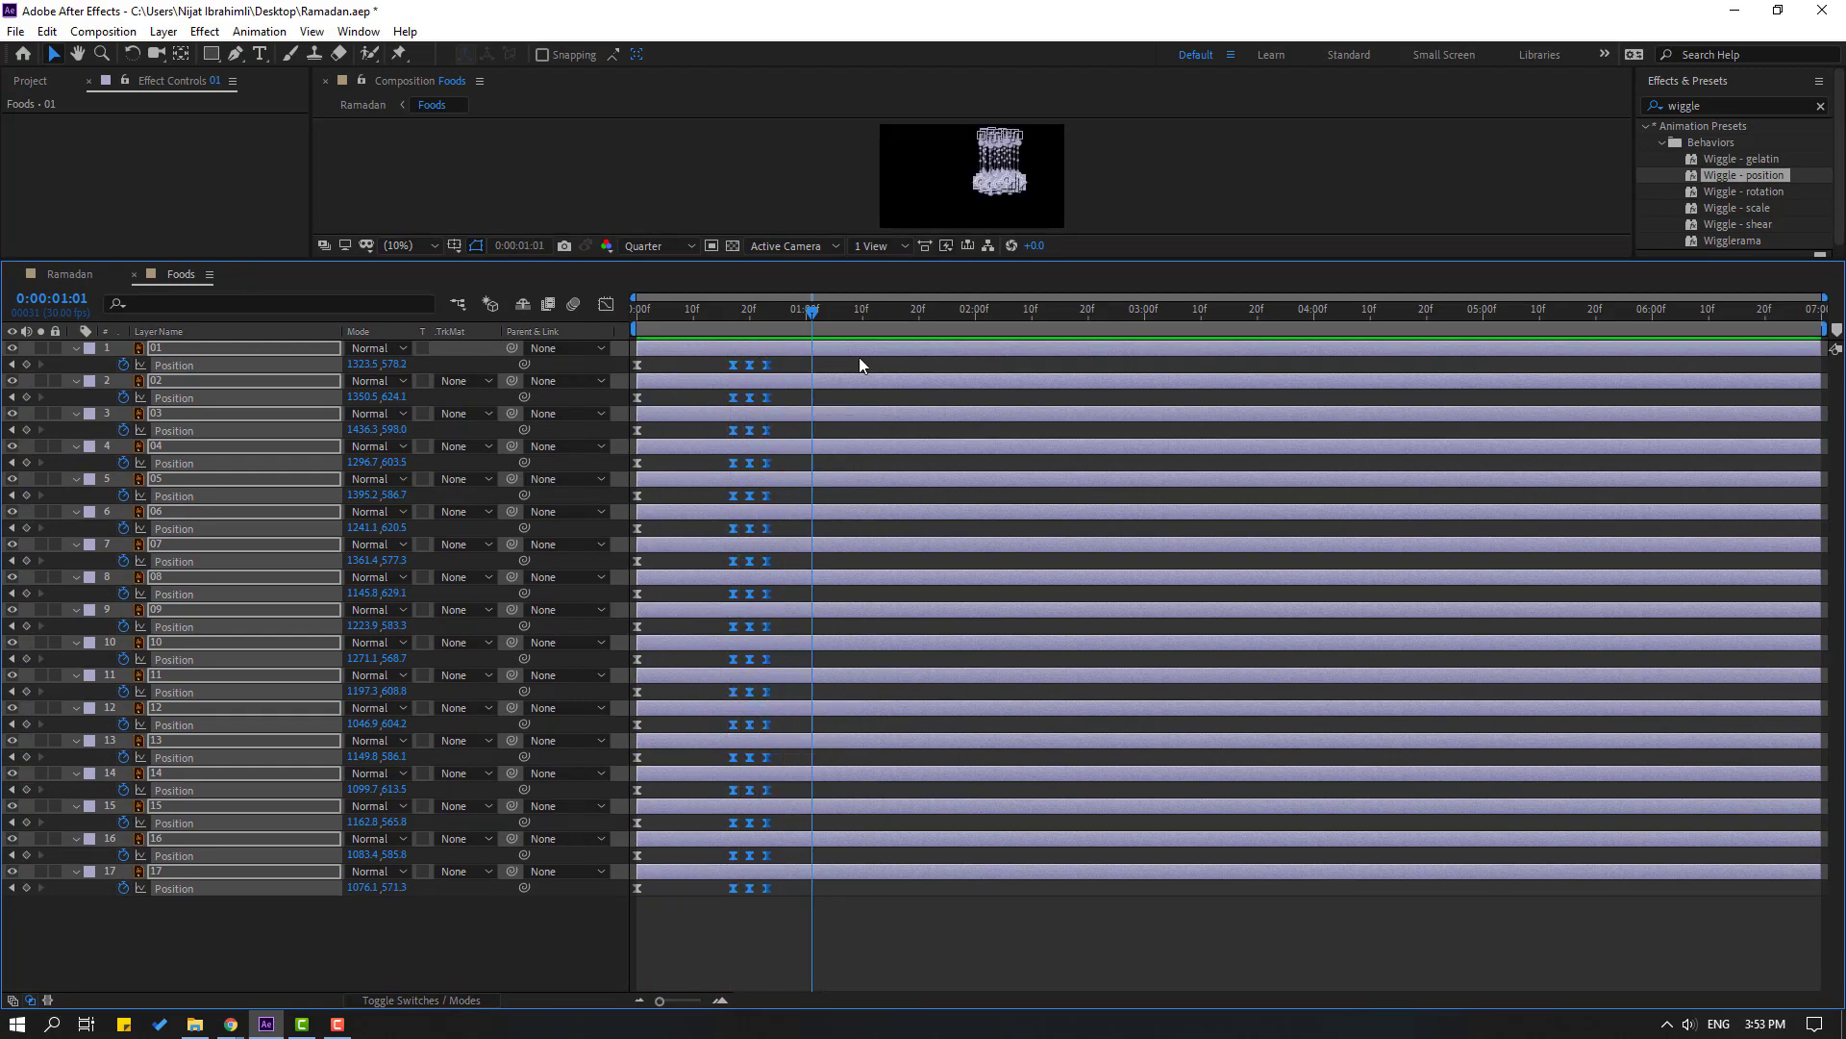
Set the spatial interpolation of the food layers' selected Position keyframes to Linear and preview the drop
{"action": "right_click", "coordinate": [752, 364]}
{"action": "left_click", "coordinate": [909, 534]}
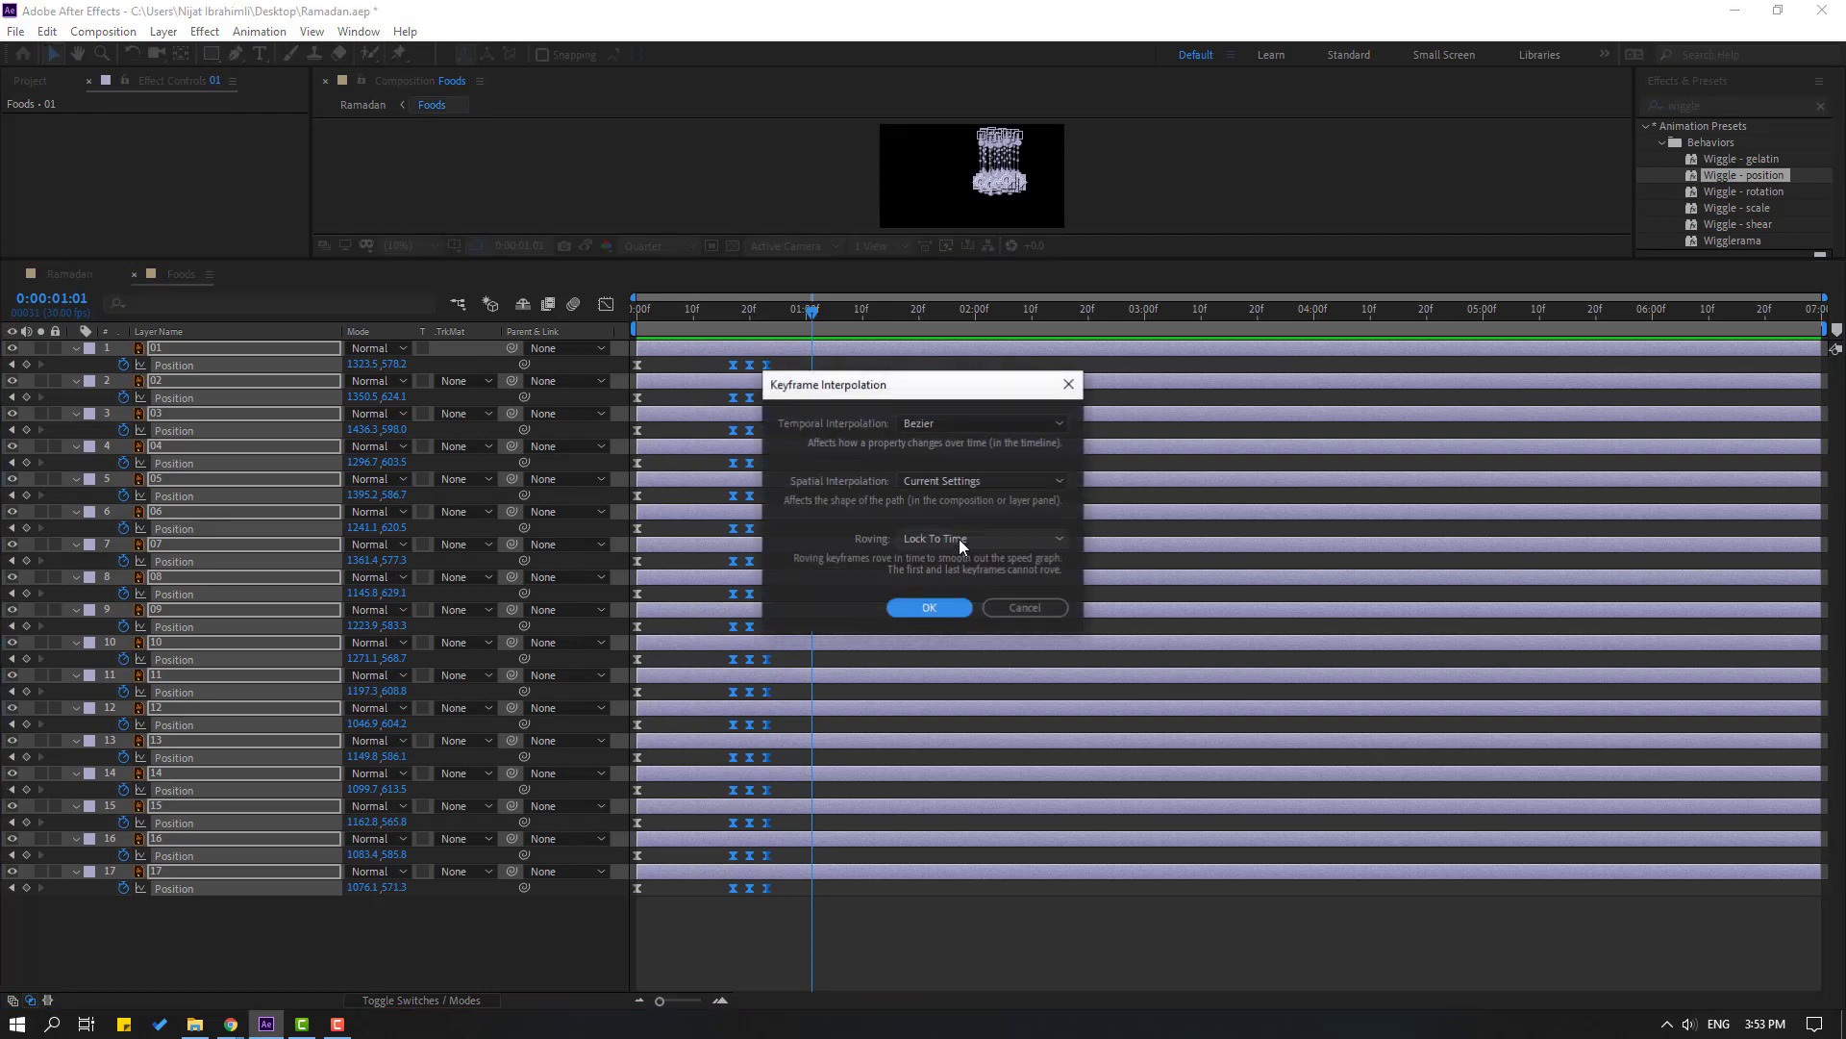
{"action": "left_click", "coordinate": [935, 483]}
{"action": "left_click", "coordinate": [930, 530]}
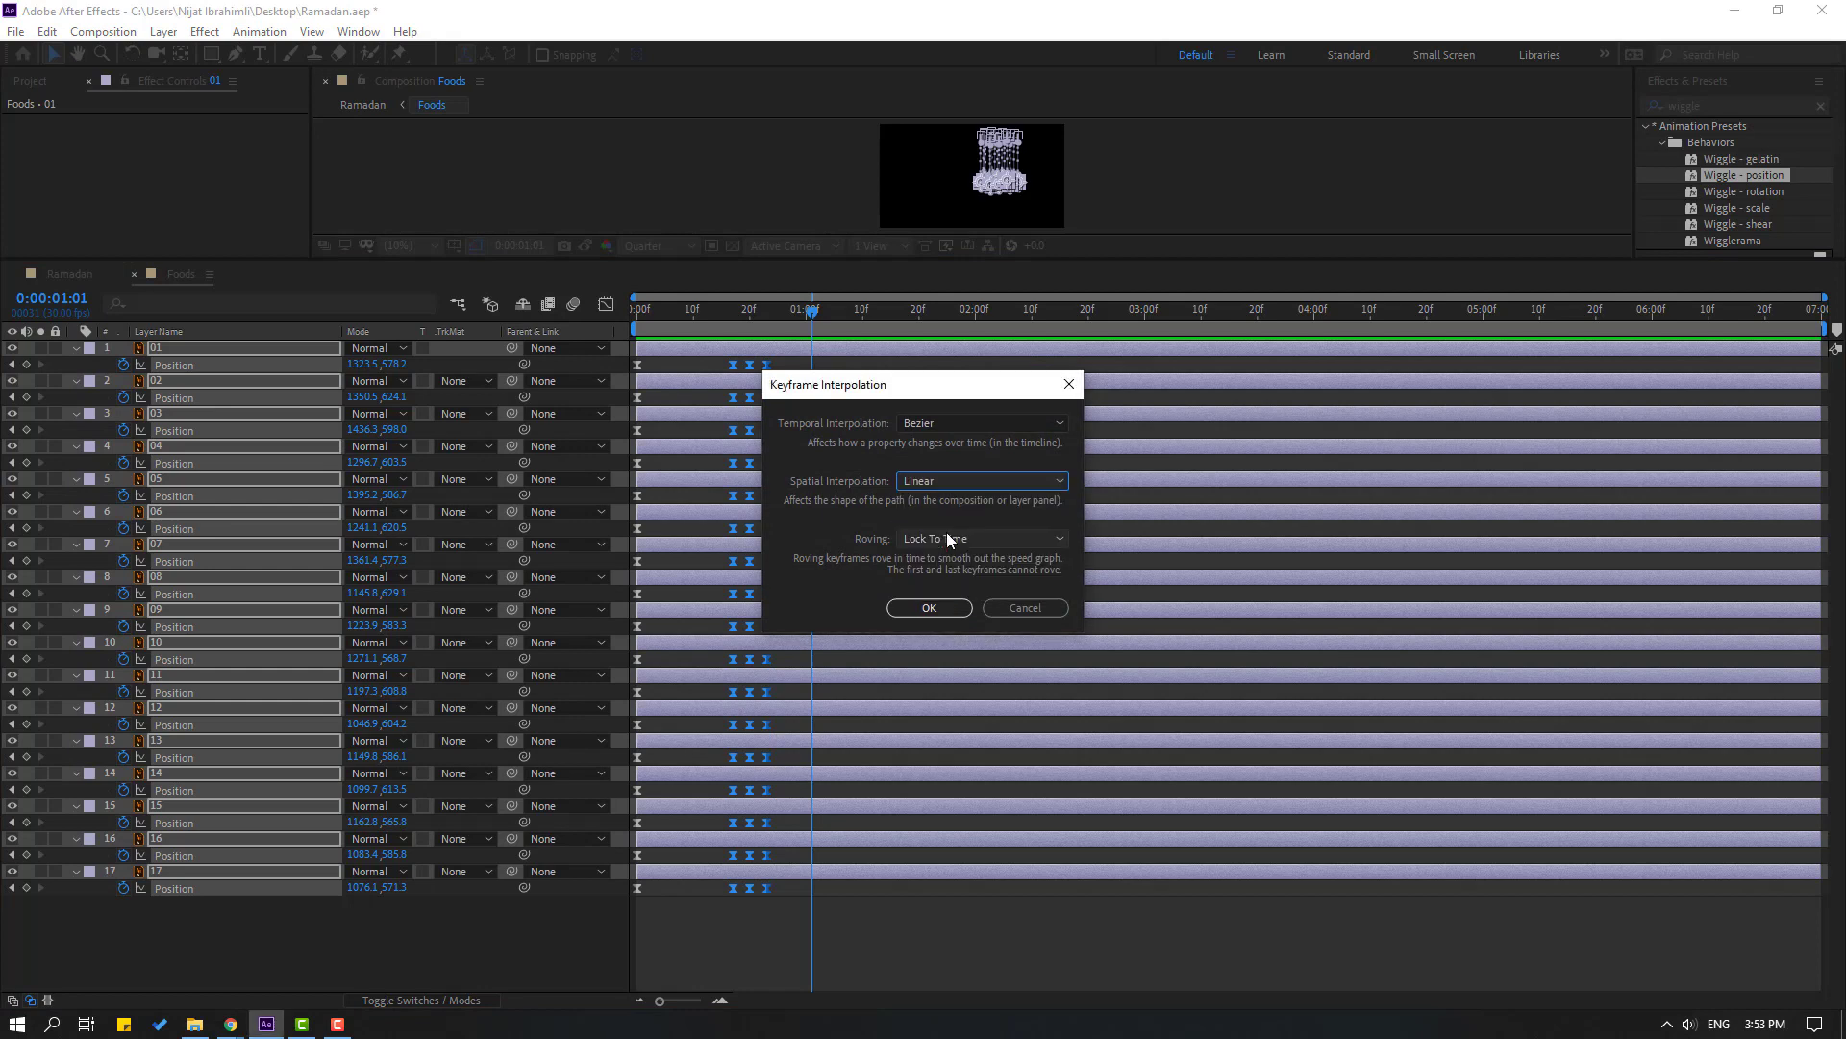
{"action": "left_click", "coordinate": [928, 609]}
{"action": "key", "text": "space"}
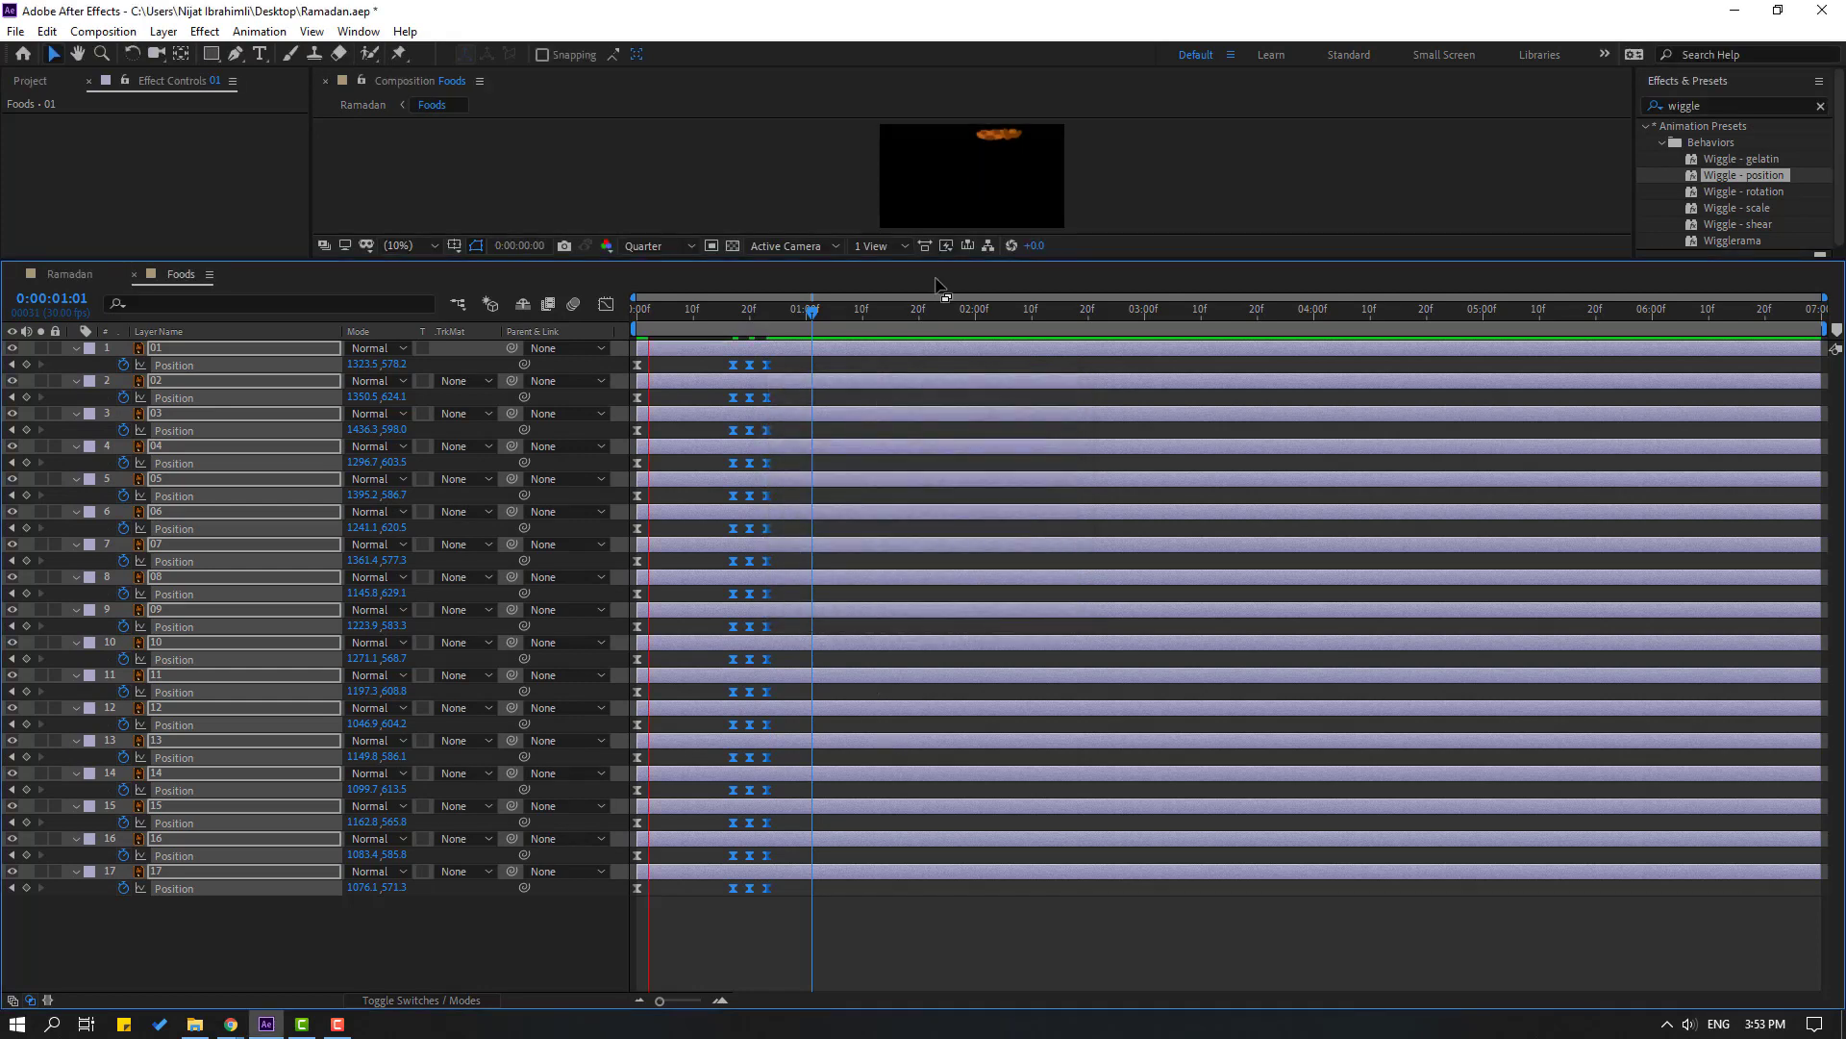
{"action": "key", "text": "space"}
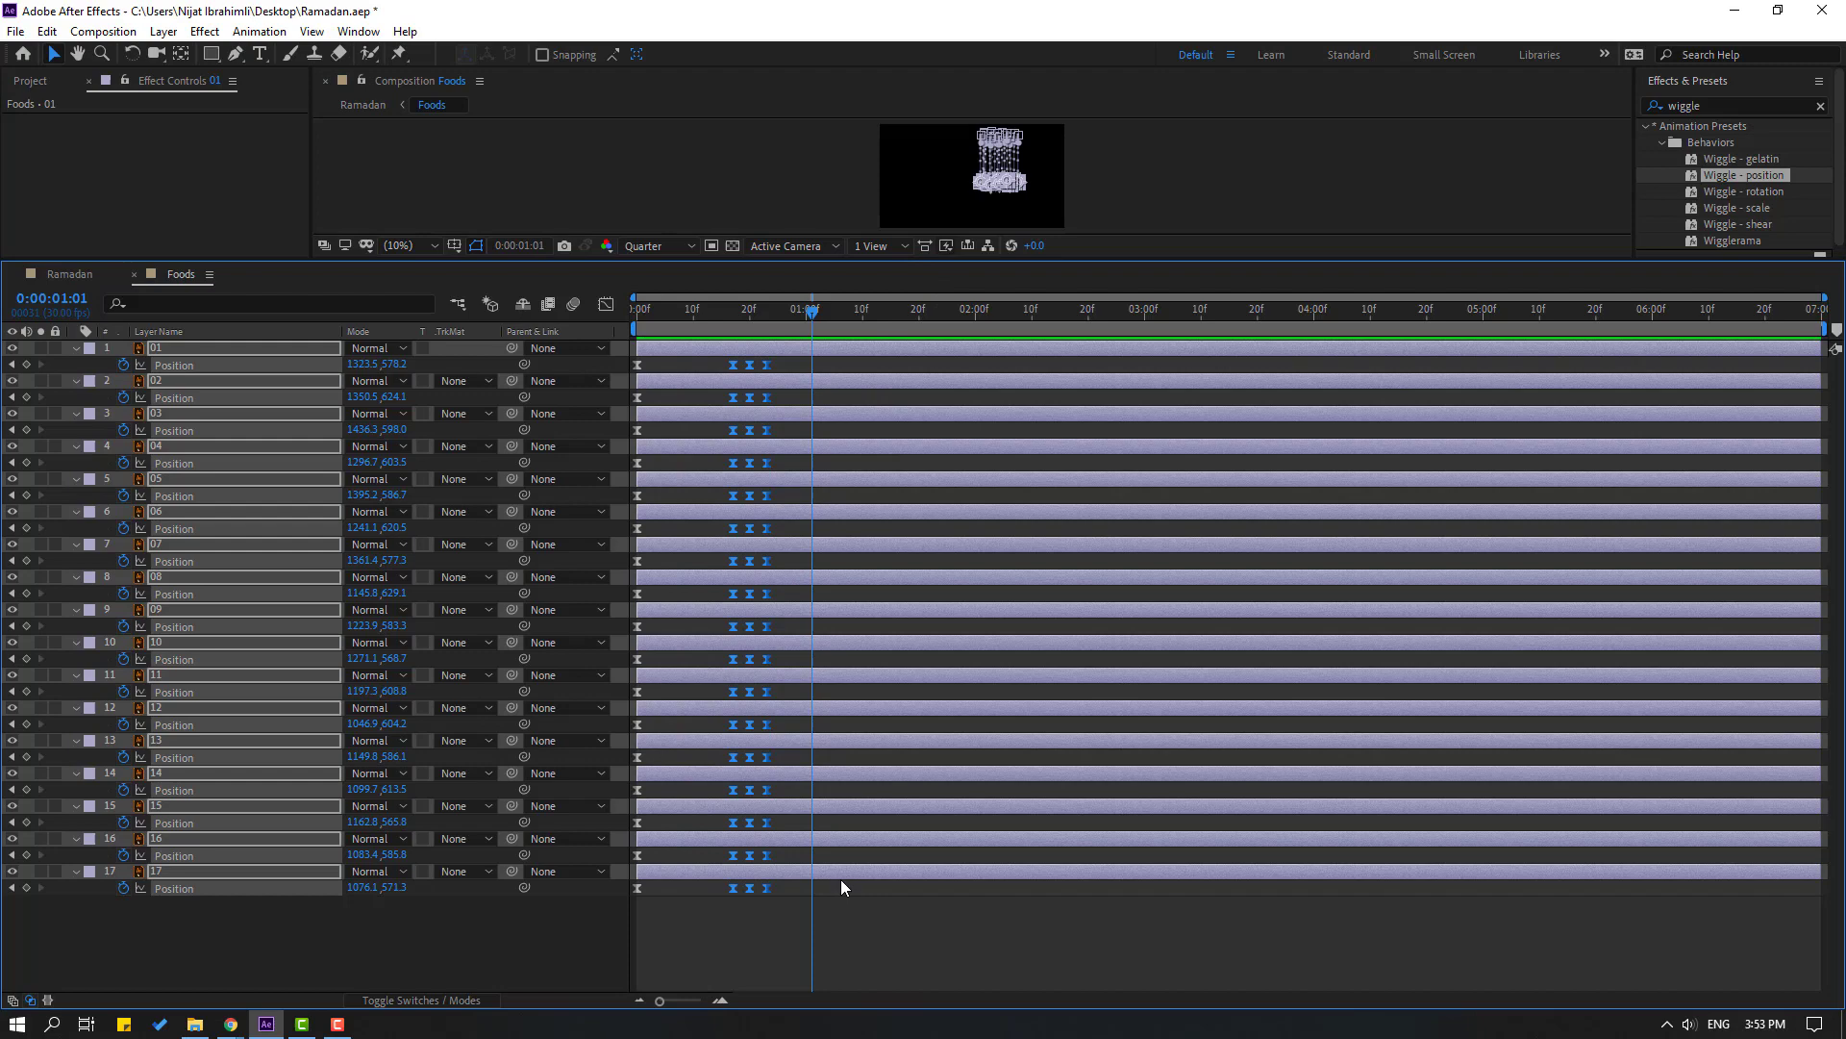
Collapse the properties of all food layers and enlarge the composition viewer
{"action": "left_click", "coordinate": [77, 349]}
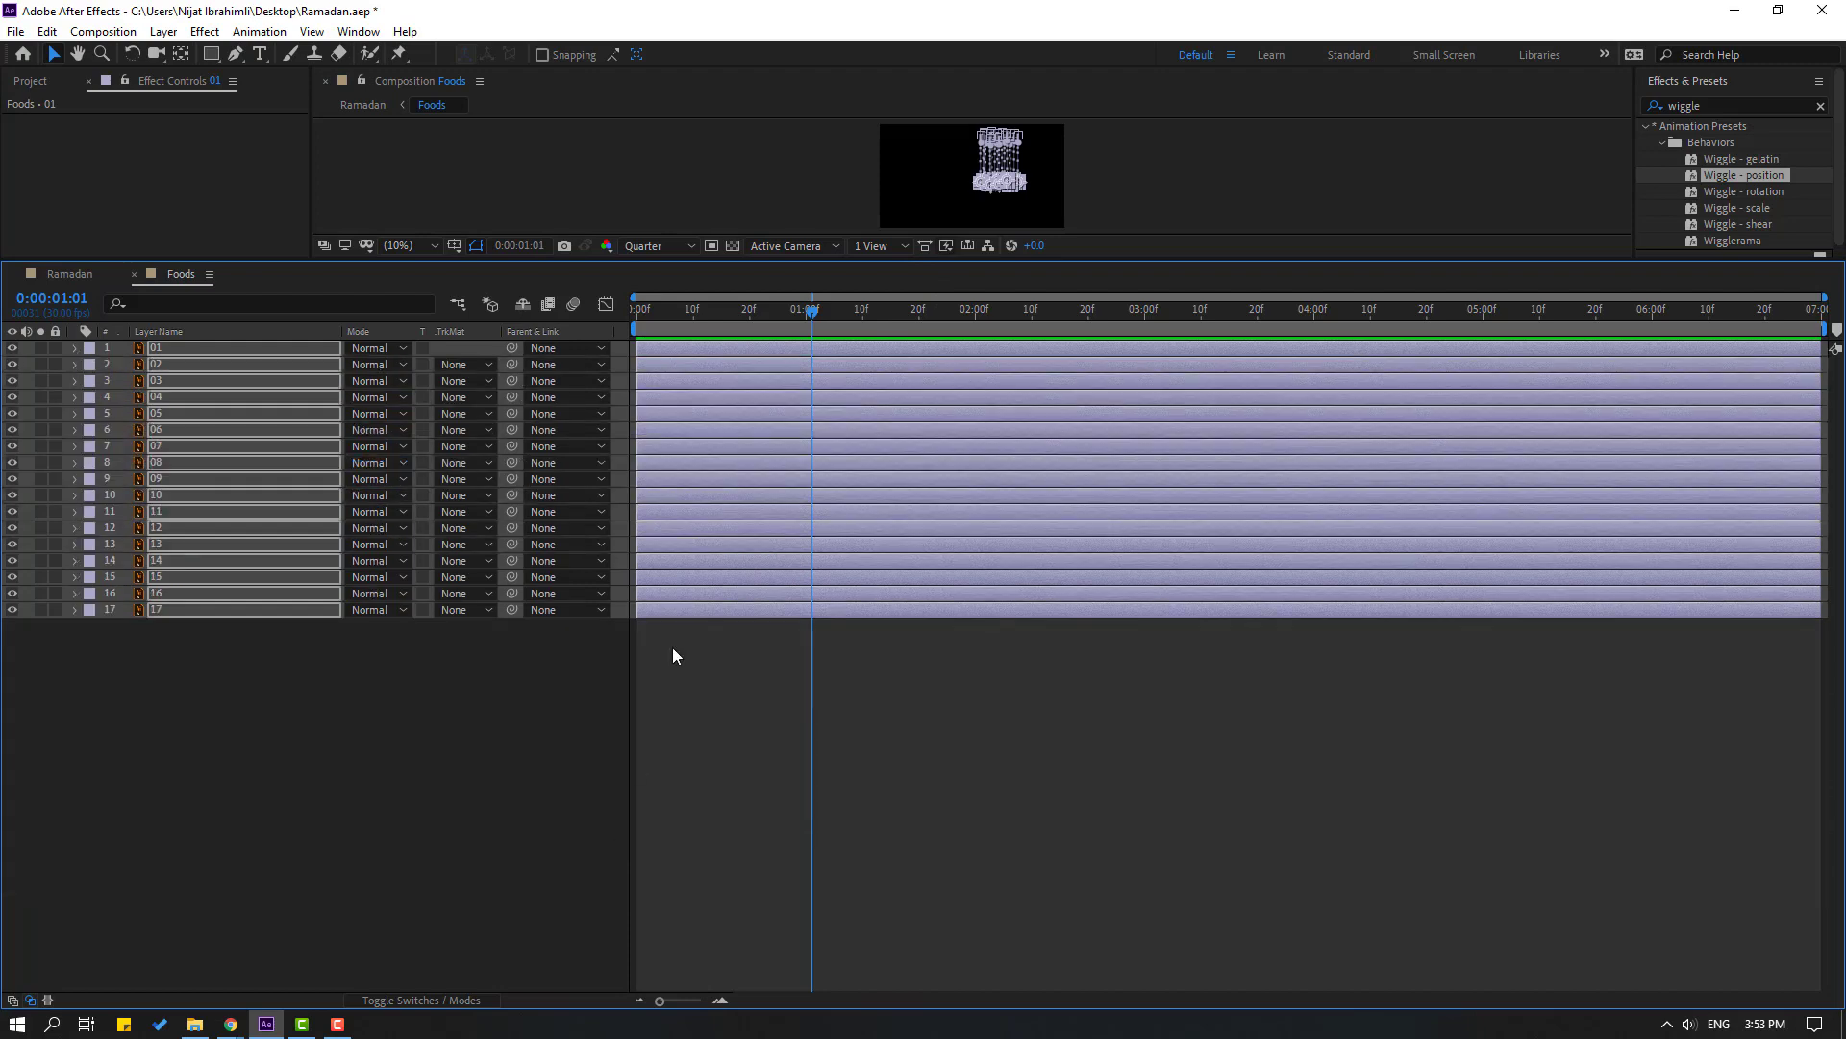
{"action": "left_click_drag", "start_coordinate": [776, 259], "coordinate": [687, 683]}
{"action": "key", "text": "space"}
Stagger the food layers by starting several of them about 3 to 6 frames later, and preview the drop
{"action": "left_click", "coordinate": [168, 791]}
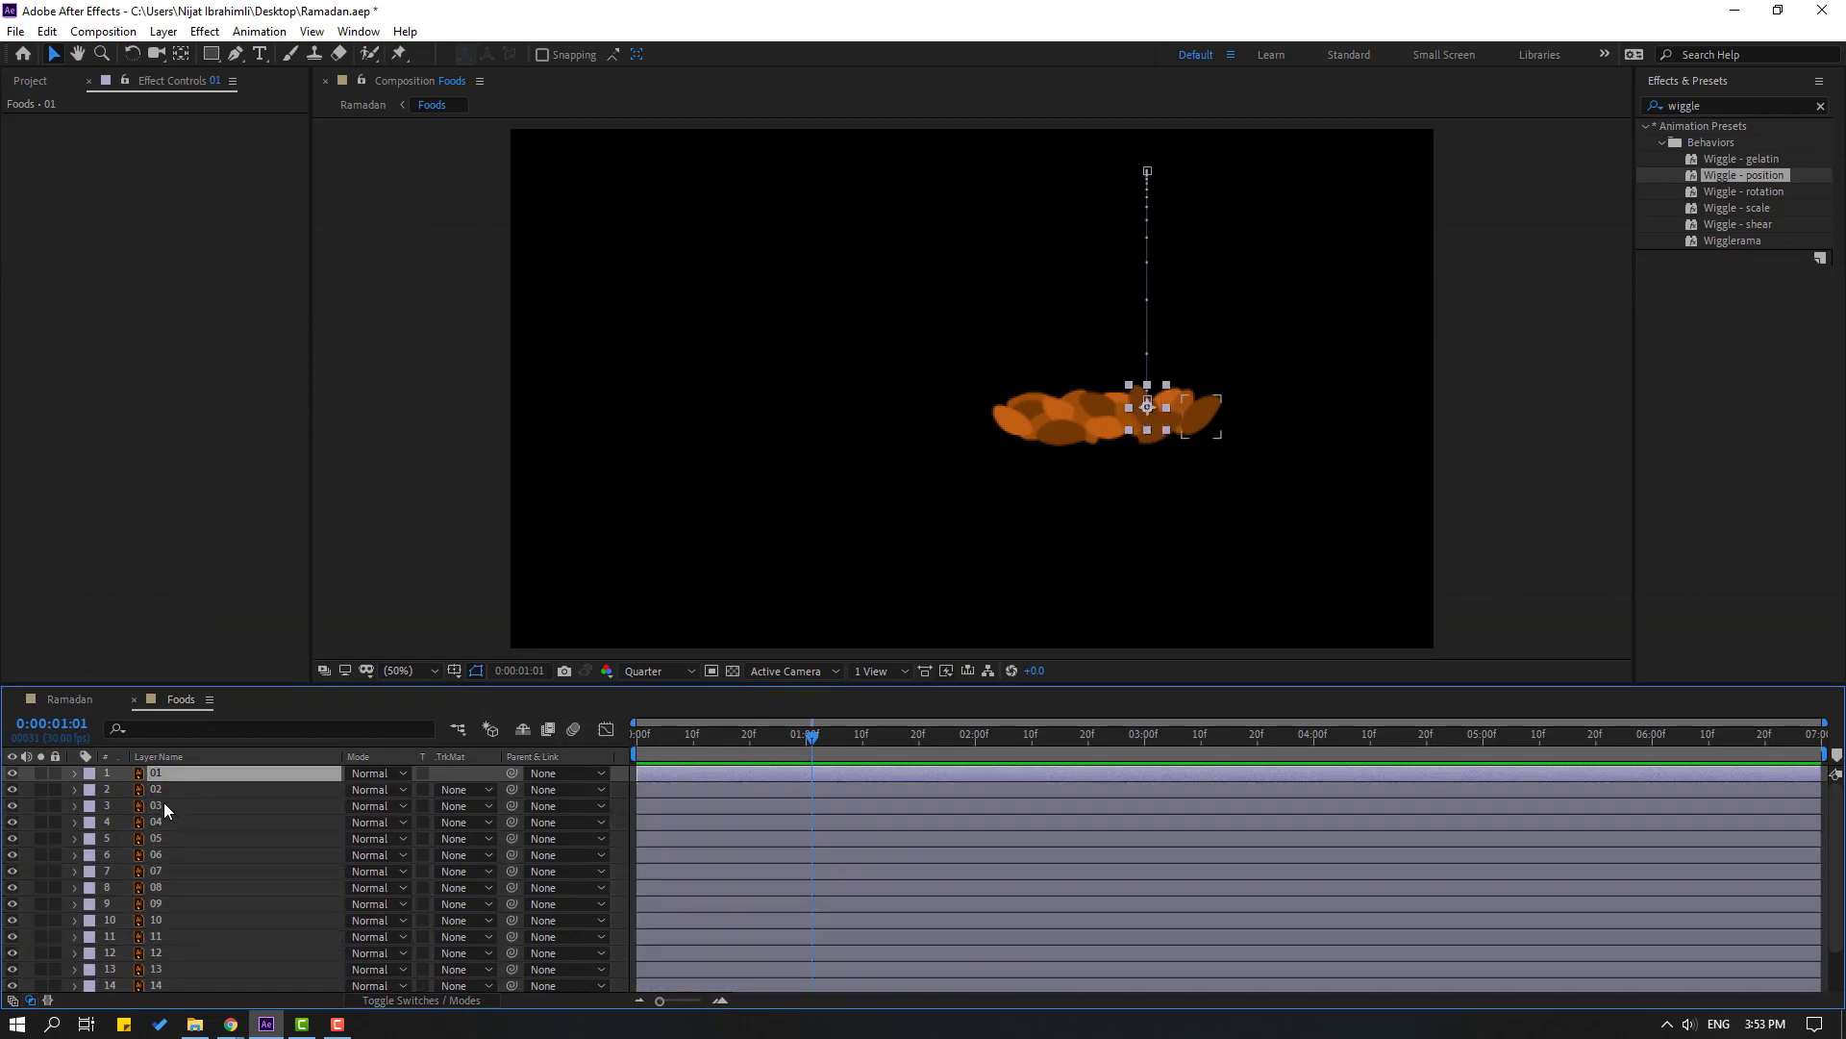
{"action": "left_click_drag", "start_coordinate": [693, 793], "coordinate": [700, 965]}
{"action": "scroll", "coordinate": [704, 964], "scroll_direction": "down", "scroll_amount": 2}
{"action": "key", "text": "space"}
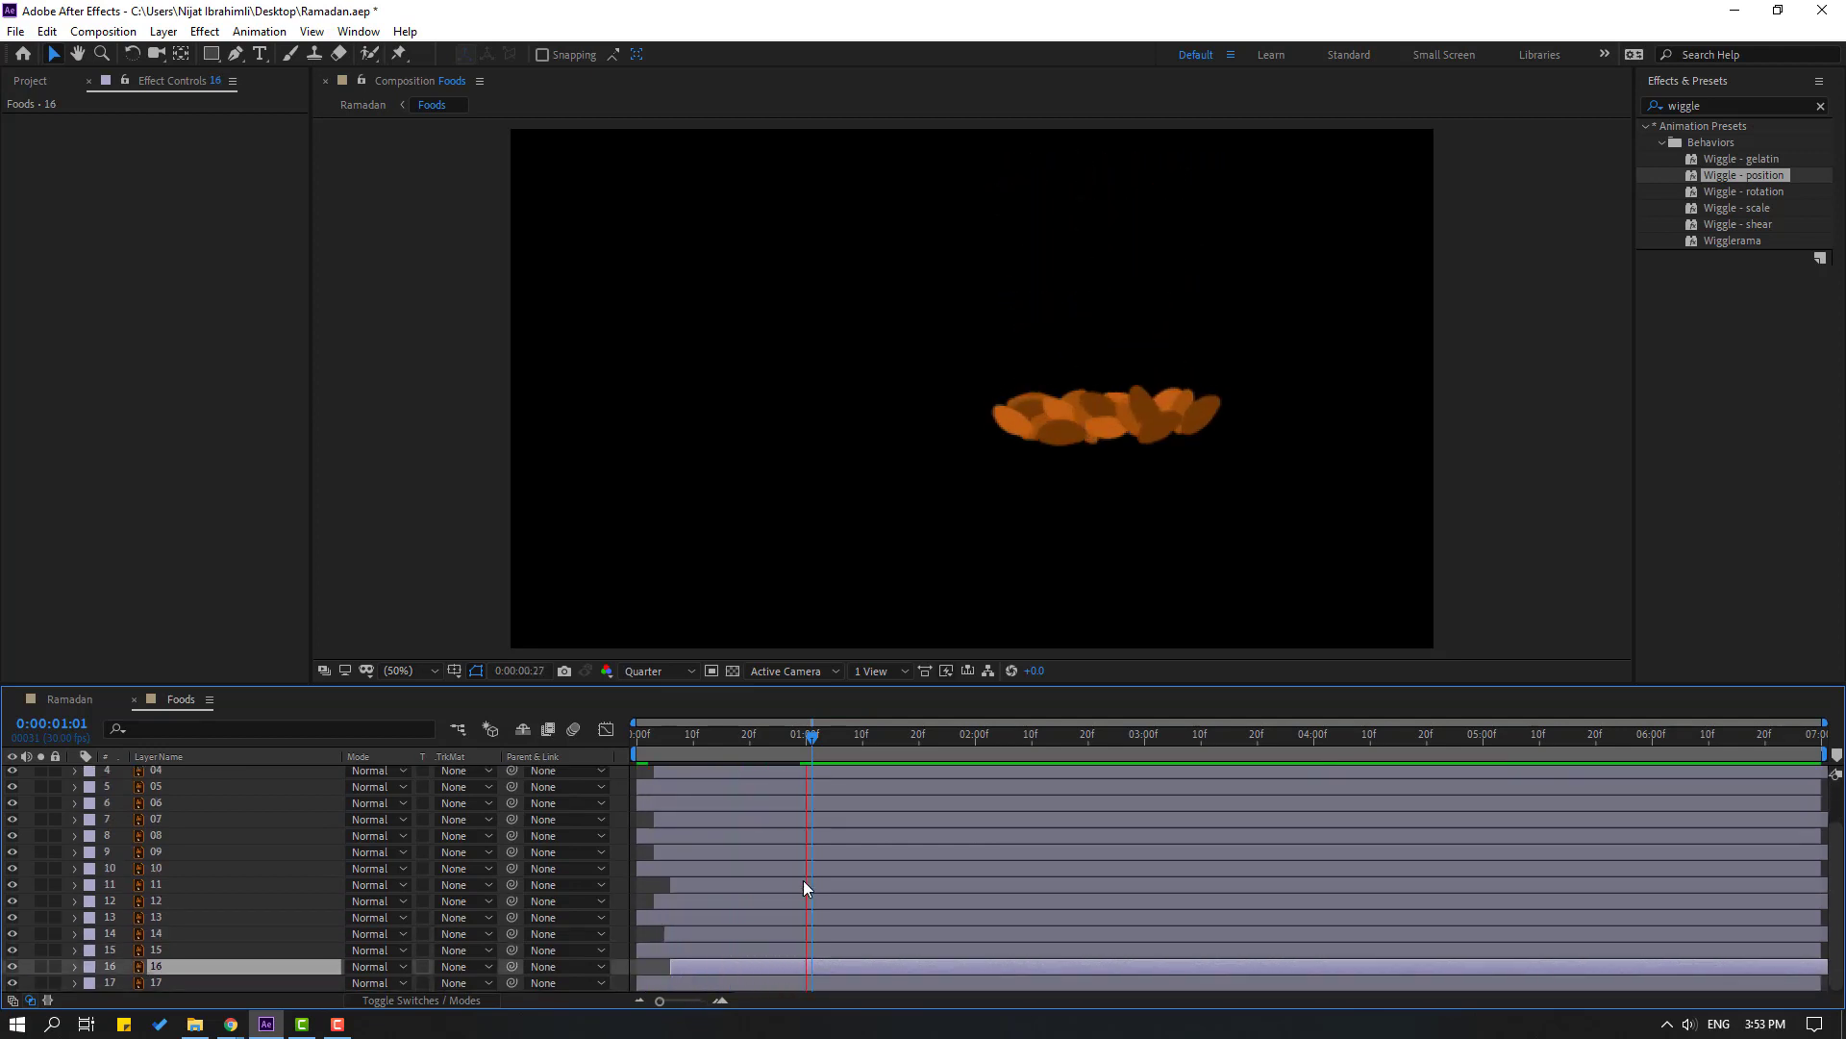
{"action": "key", "text": "space"}
Delay food layers 01, 04, 07, 09, 12 and 14 to start between about frames 5 and 15, and preview the result
{"action": "left_click_drag", "start_coordinate": [695, 900], "coordinate": [741, 900]}
{"action": "left_click_drag", "start_coordinate": [688, 851], "coordinate": [764, 819]}
{"action": "left_click_drag", "start_coordinate": [713, 932], "coordinate": [757, 932]}
{"action": "mouse_move", "coordinate": [661, 1000]}
{"action": "left_mouse_down"}
{"action": "mouse_move", "coordinate": [721, 999]}
{"action": "mouse_move", "coordinate": [673, 1006]}
{"action": "left_mouse_up"}
{"action": "scroll", "coordinate": [704, 817], "scroll_direction": "up", "scroll_amount": 2}
{"action": "left_click", "coordinate": [706, 823]}
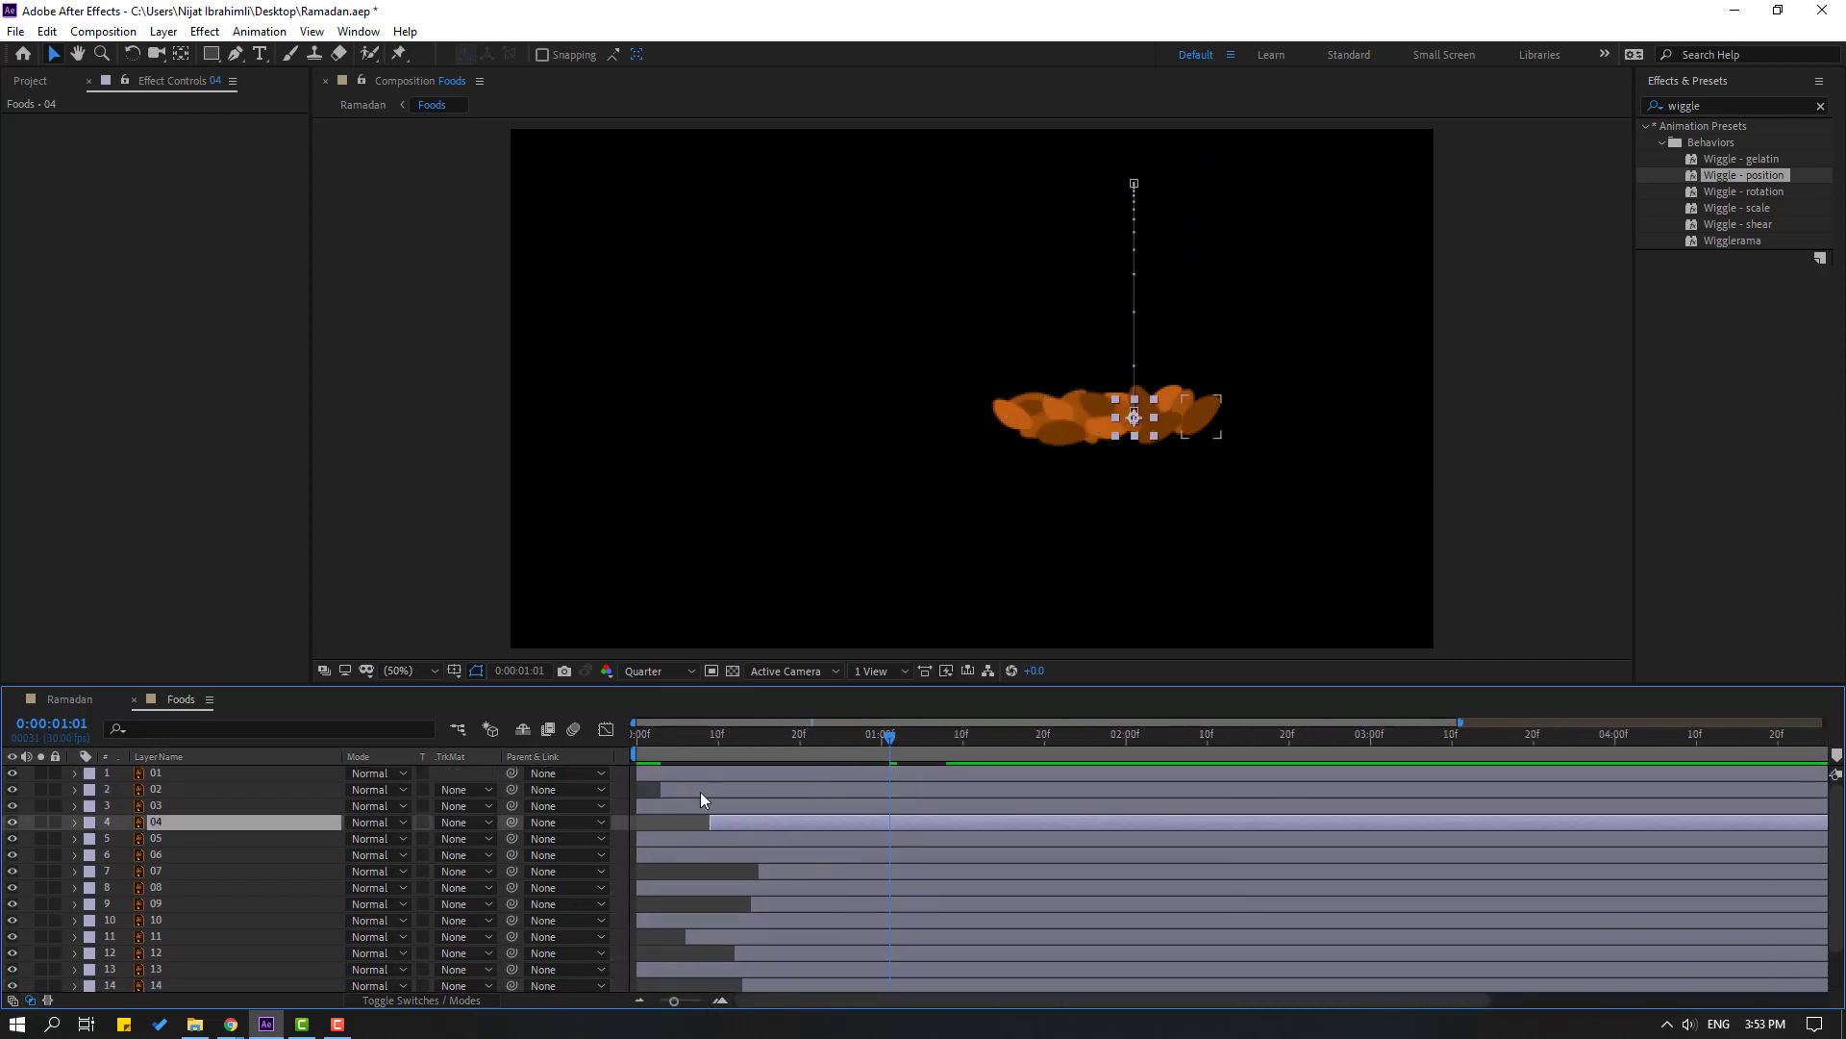
{"action": "left_click_drag", "start_coordinate": [702, 774], "coordinate": [756, 775]}
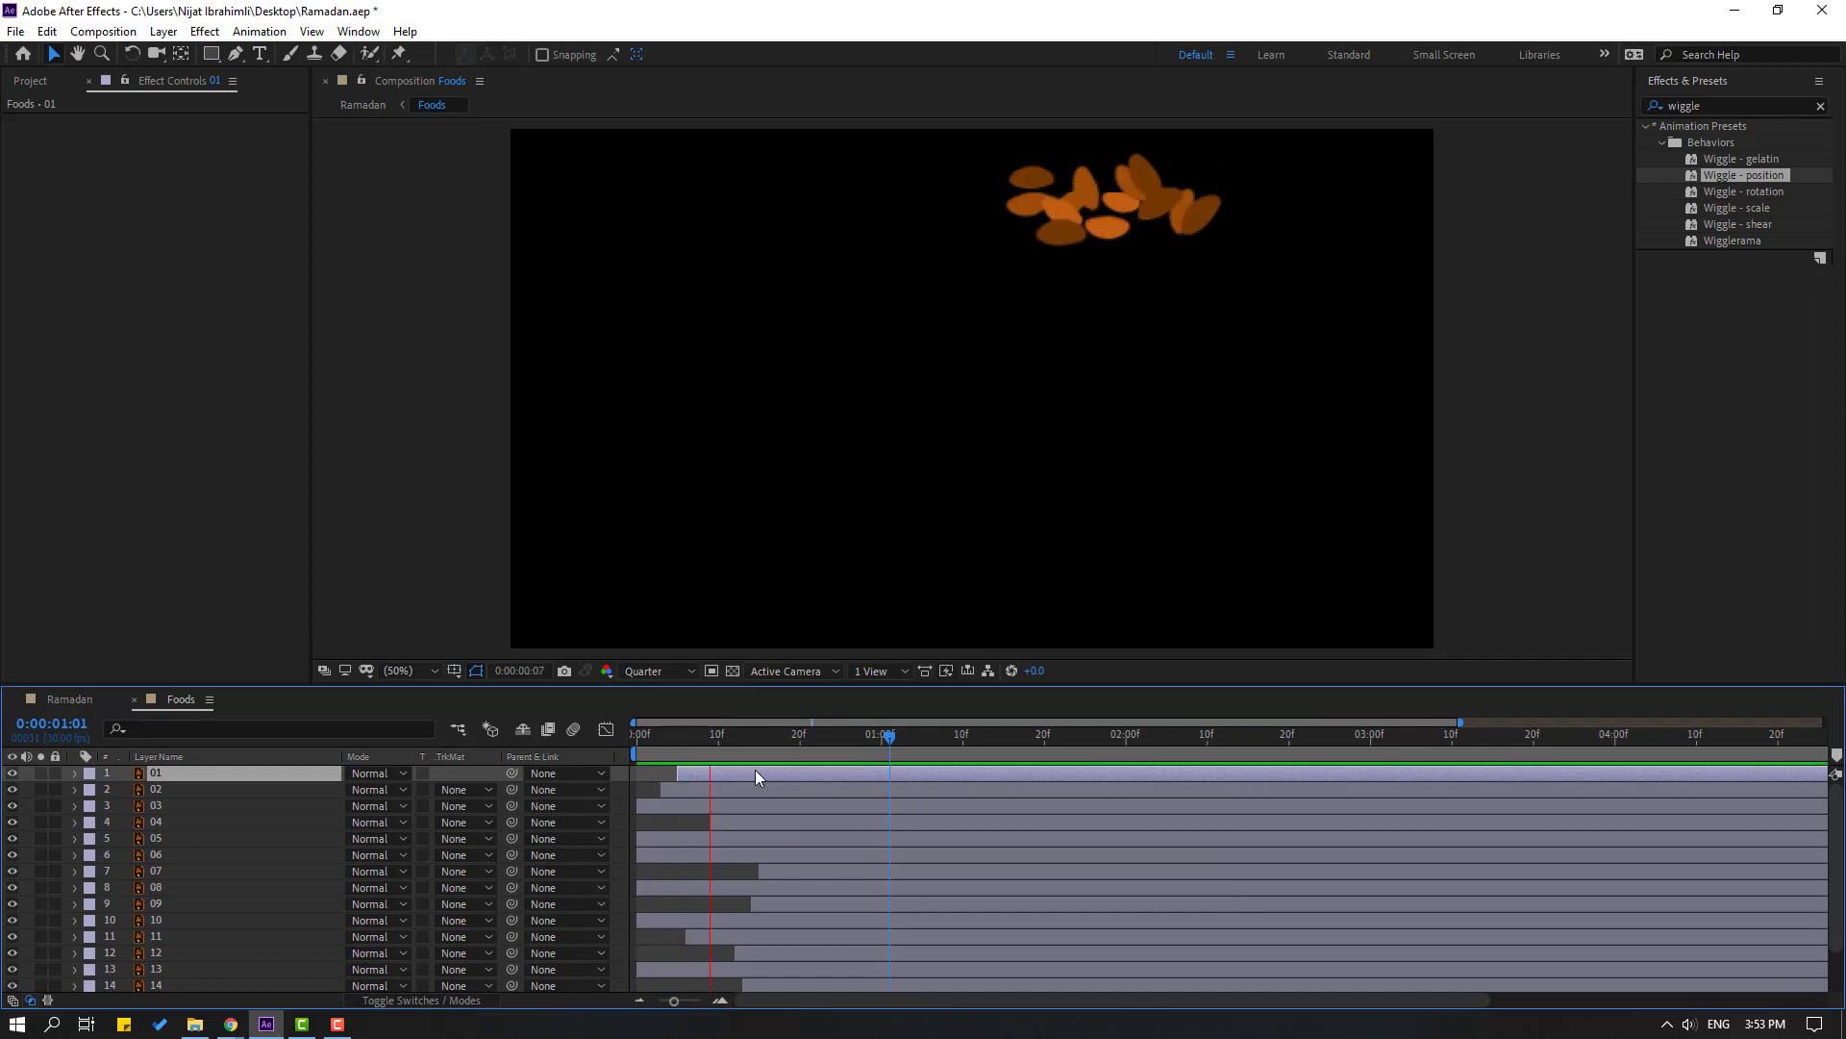
{"action": "left_click", "coordinate": [661, 736]}
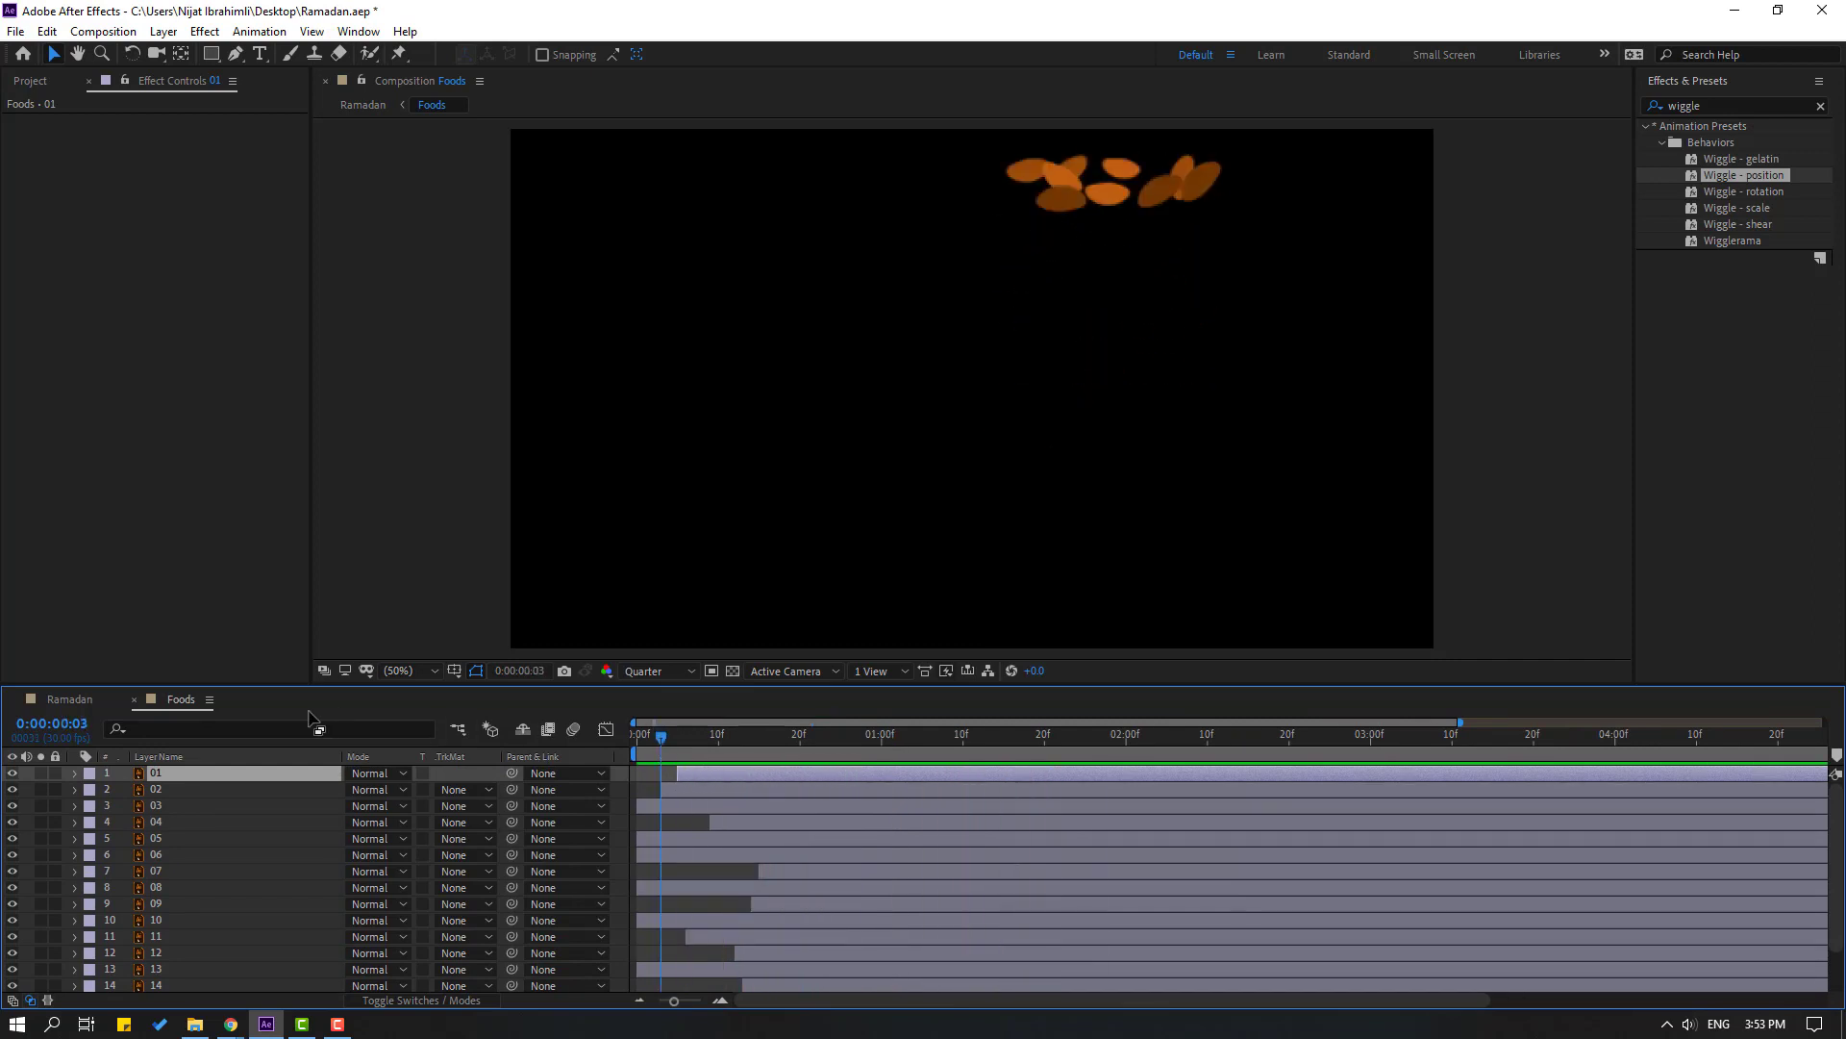
Return to the Ramadan composition and shift the Foods layer to start at about frame 27
{"action": "left_click", "coordinate": [67, 698]}
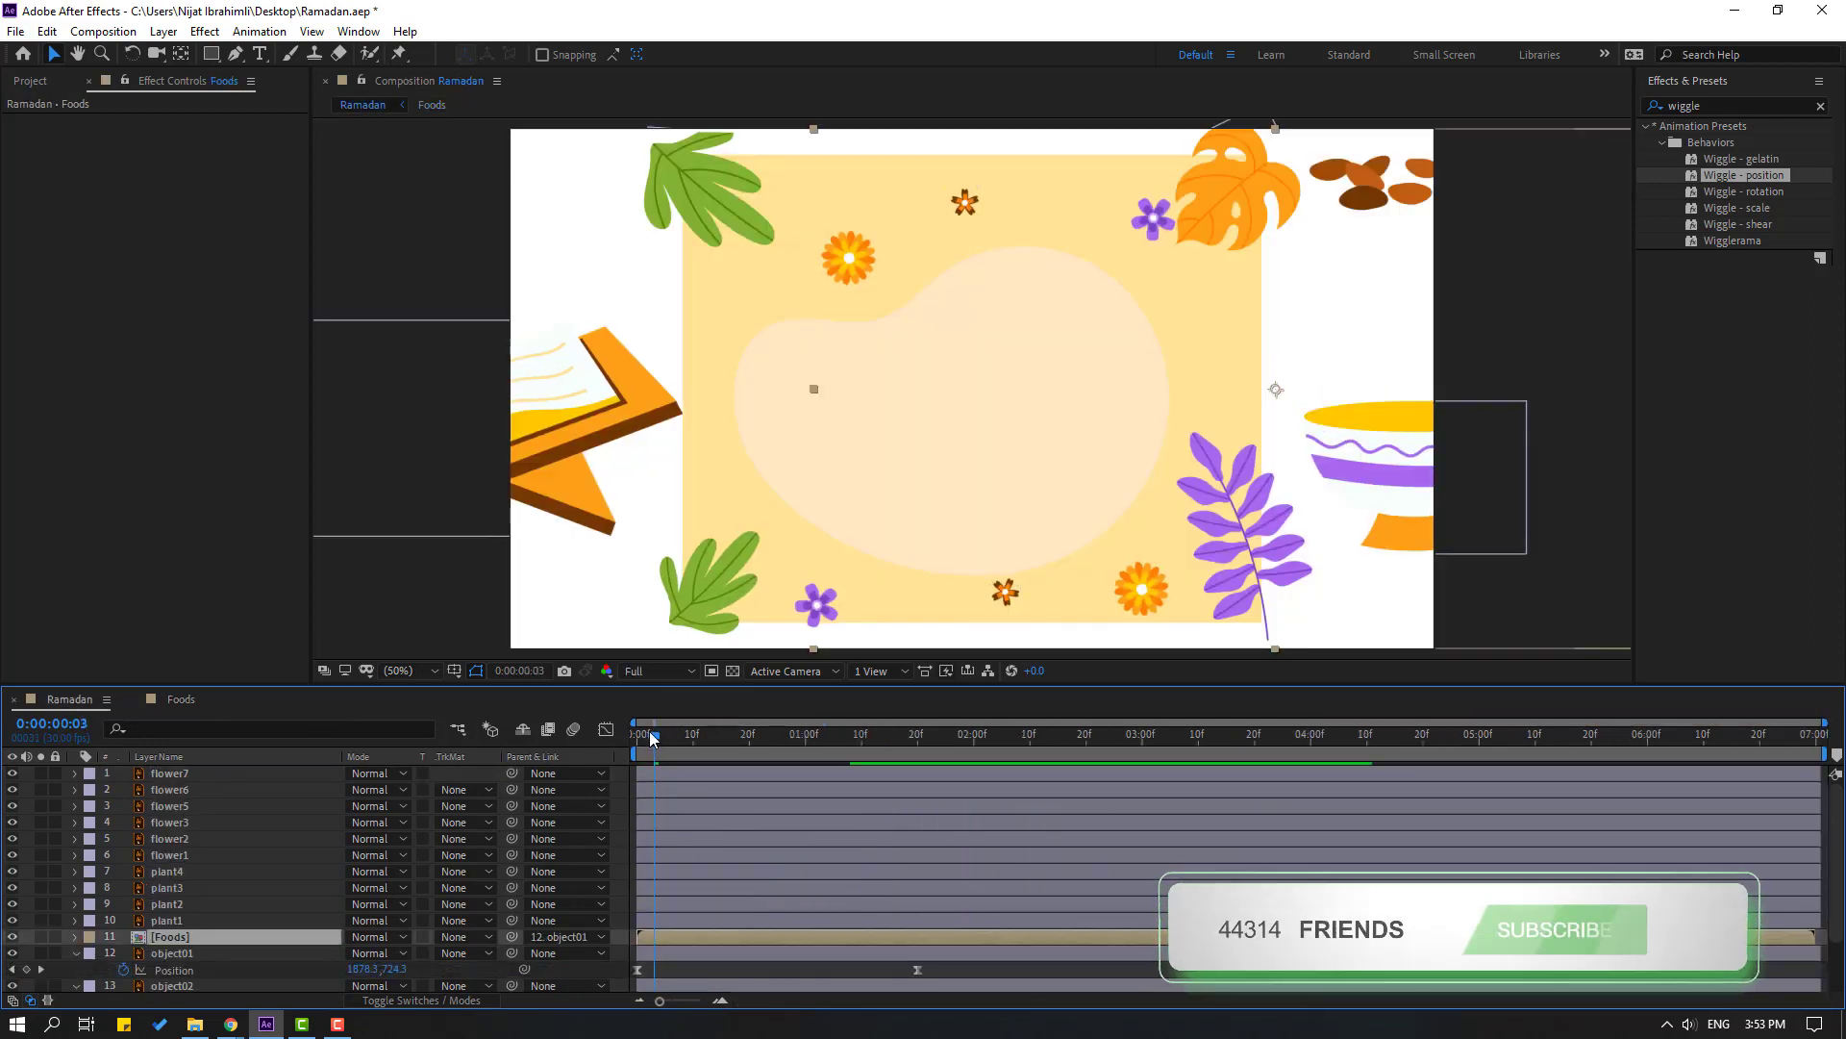
{"action": "key", "text": "space"}
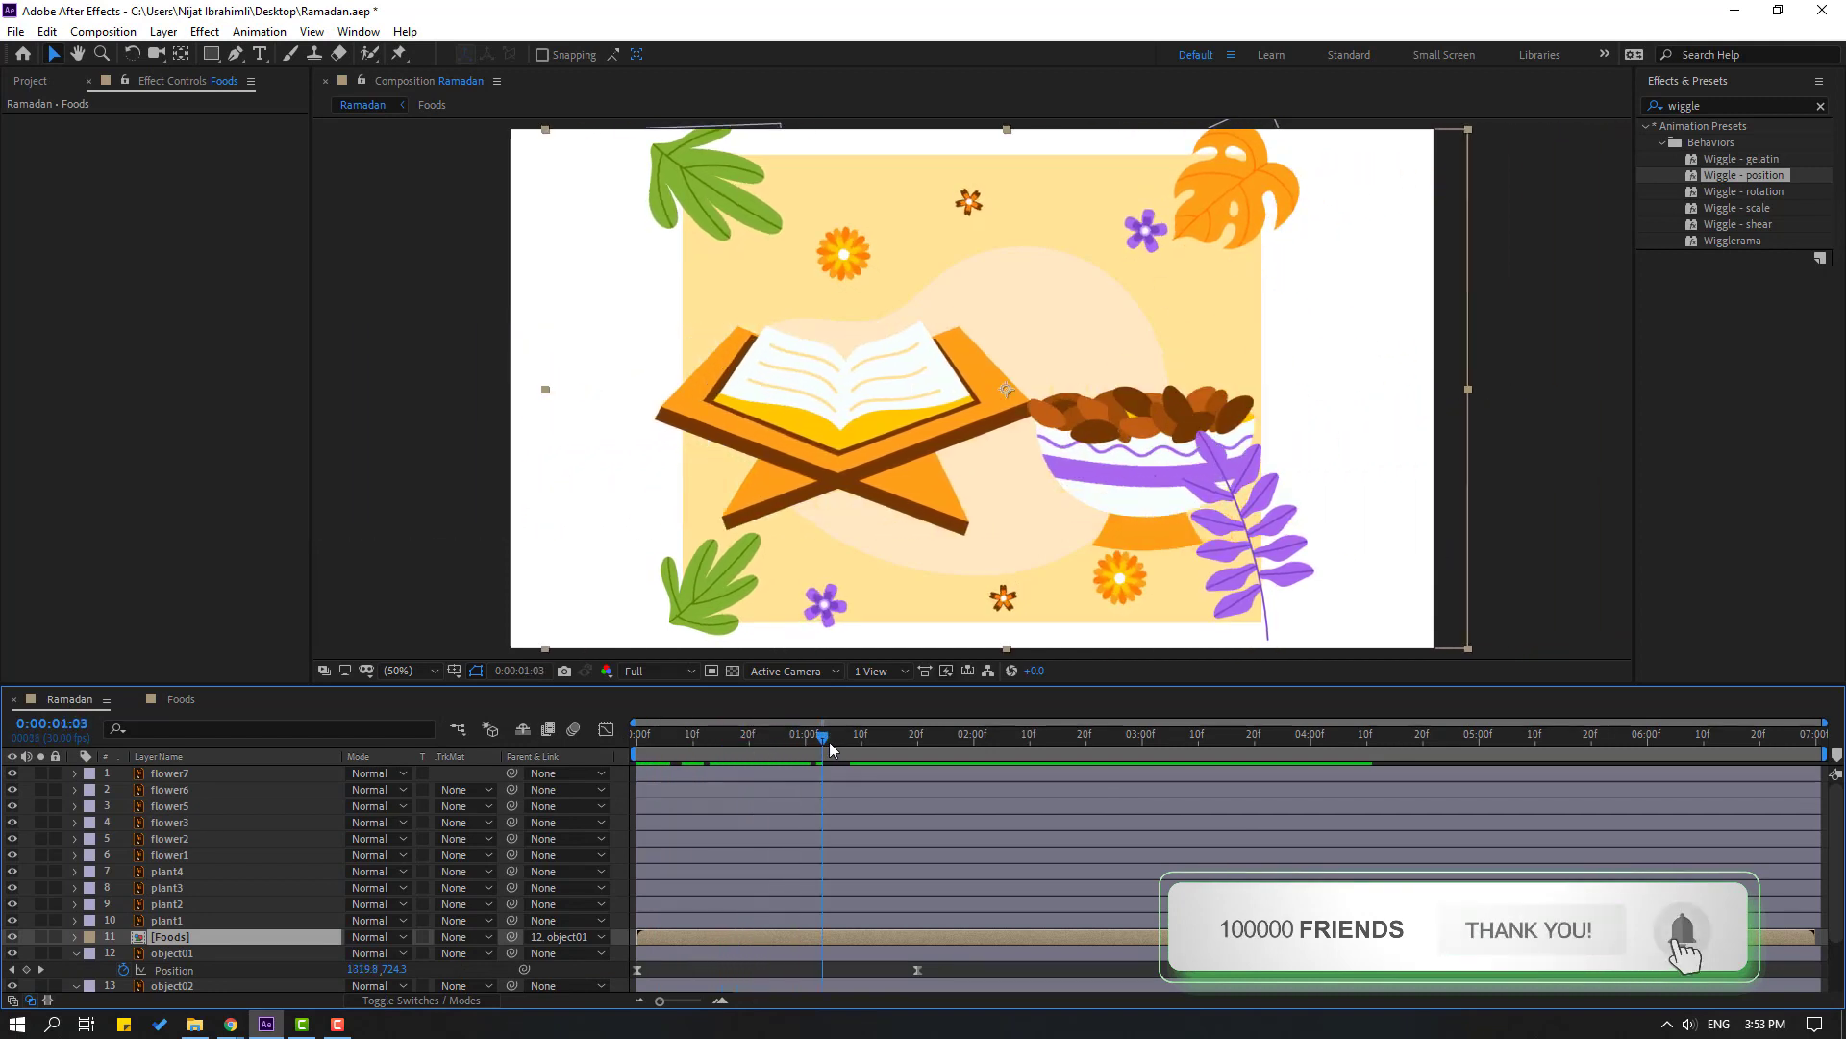
{"action": "left_click_drag", "start_coordinate": [649, 936], "coordinate": [785, 943]}
{"action": "left_click_drag", "start_coordinate": [741, 736], "coordinate": [877, 775]}
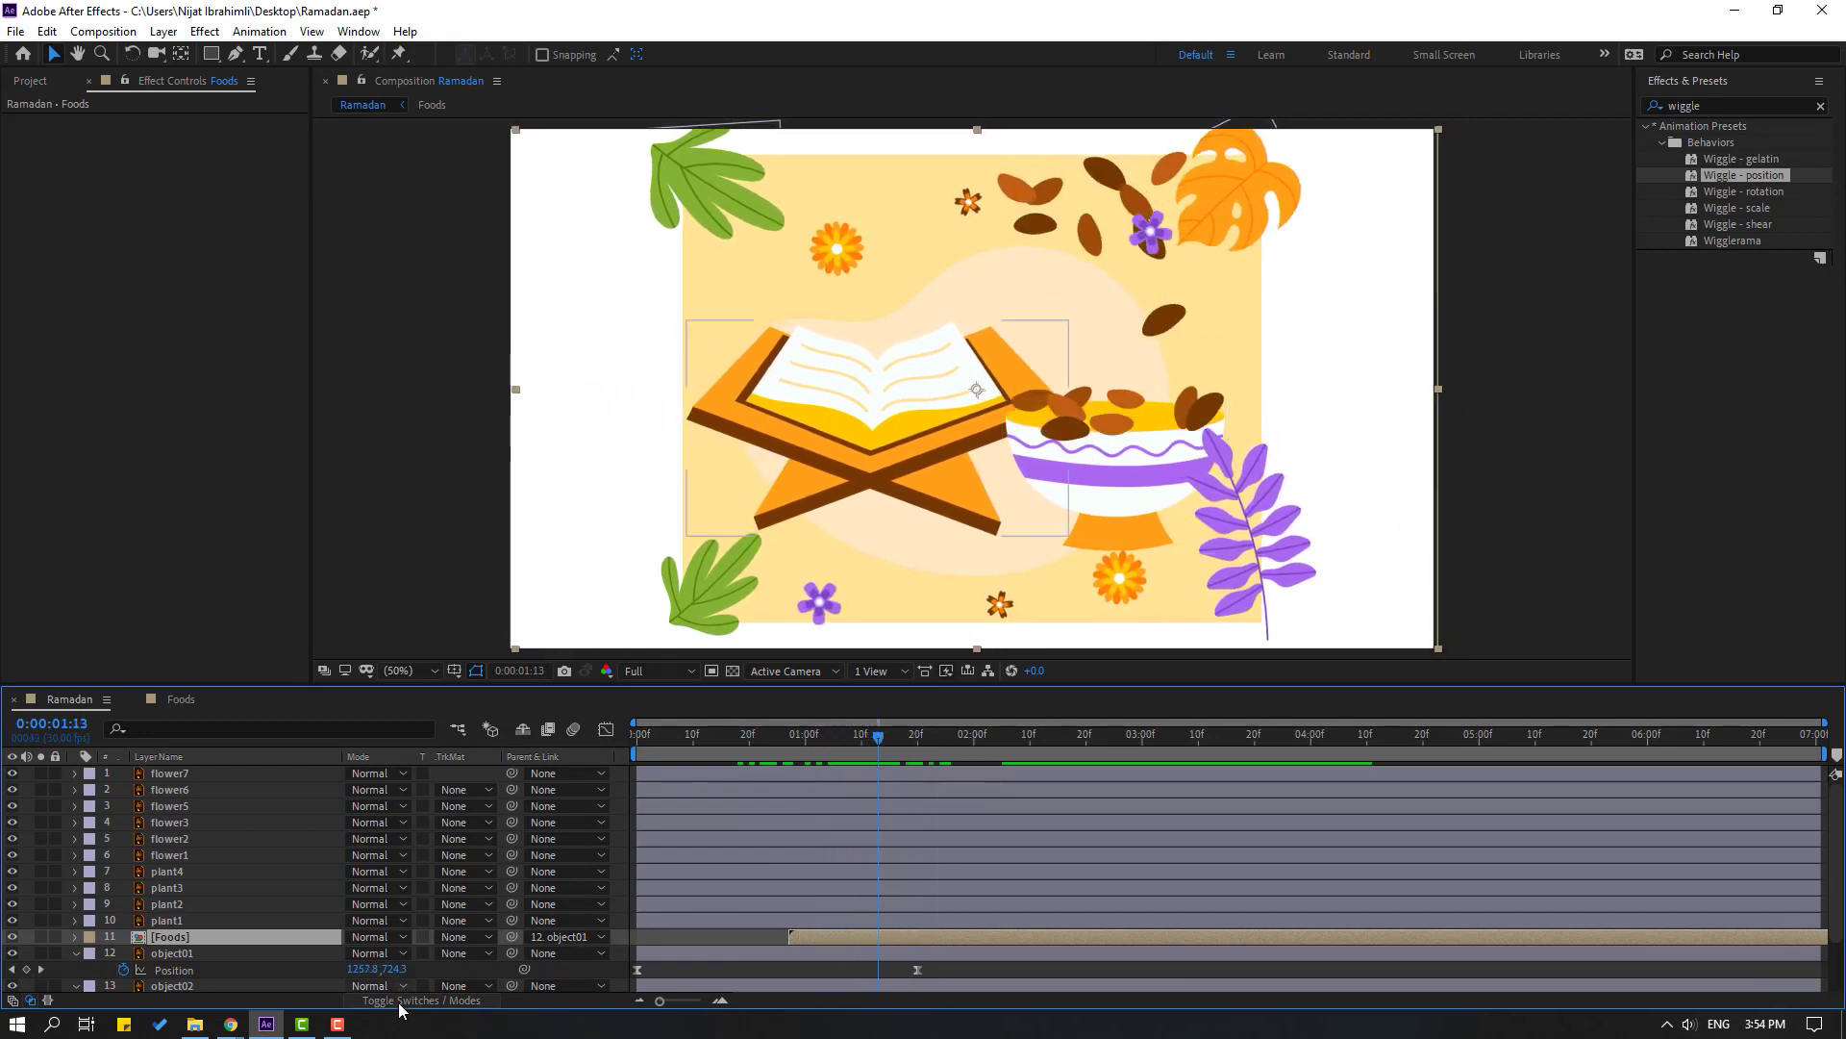
Show the layer switches, enable Collapse Transformations on the Foods layer, and preview the animation
{"action": "left_click", "coordinate": [412, 1002]}
{"action": "left_click", "coordinate": [366, 936]}
{"action": "left_click_drag", "start_coordinate": [758, 734], "coordinate": [982, 756]}
{"action": "key", "text": "space"}
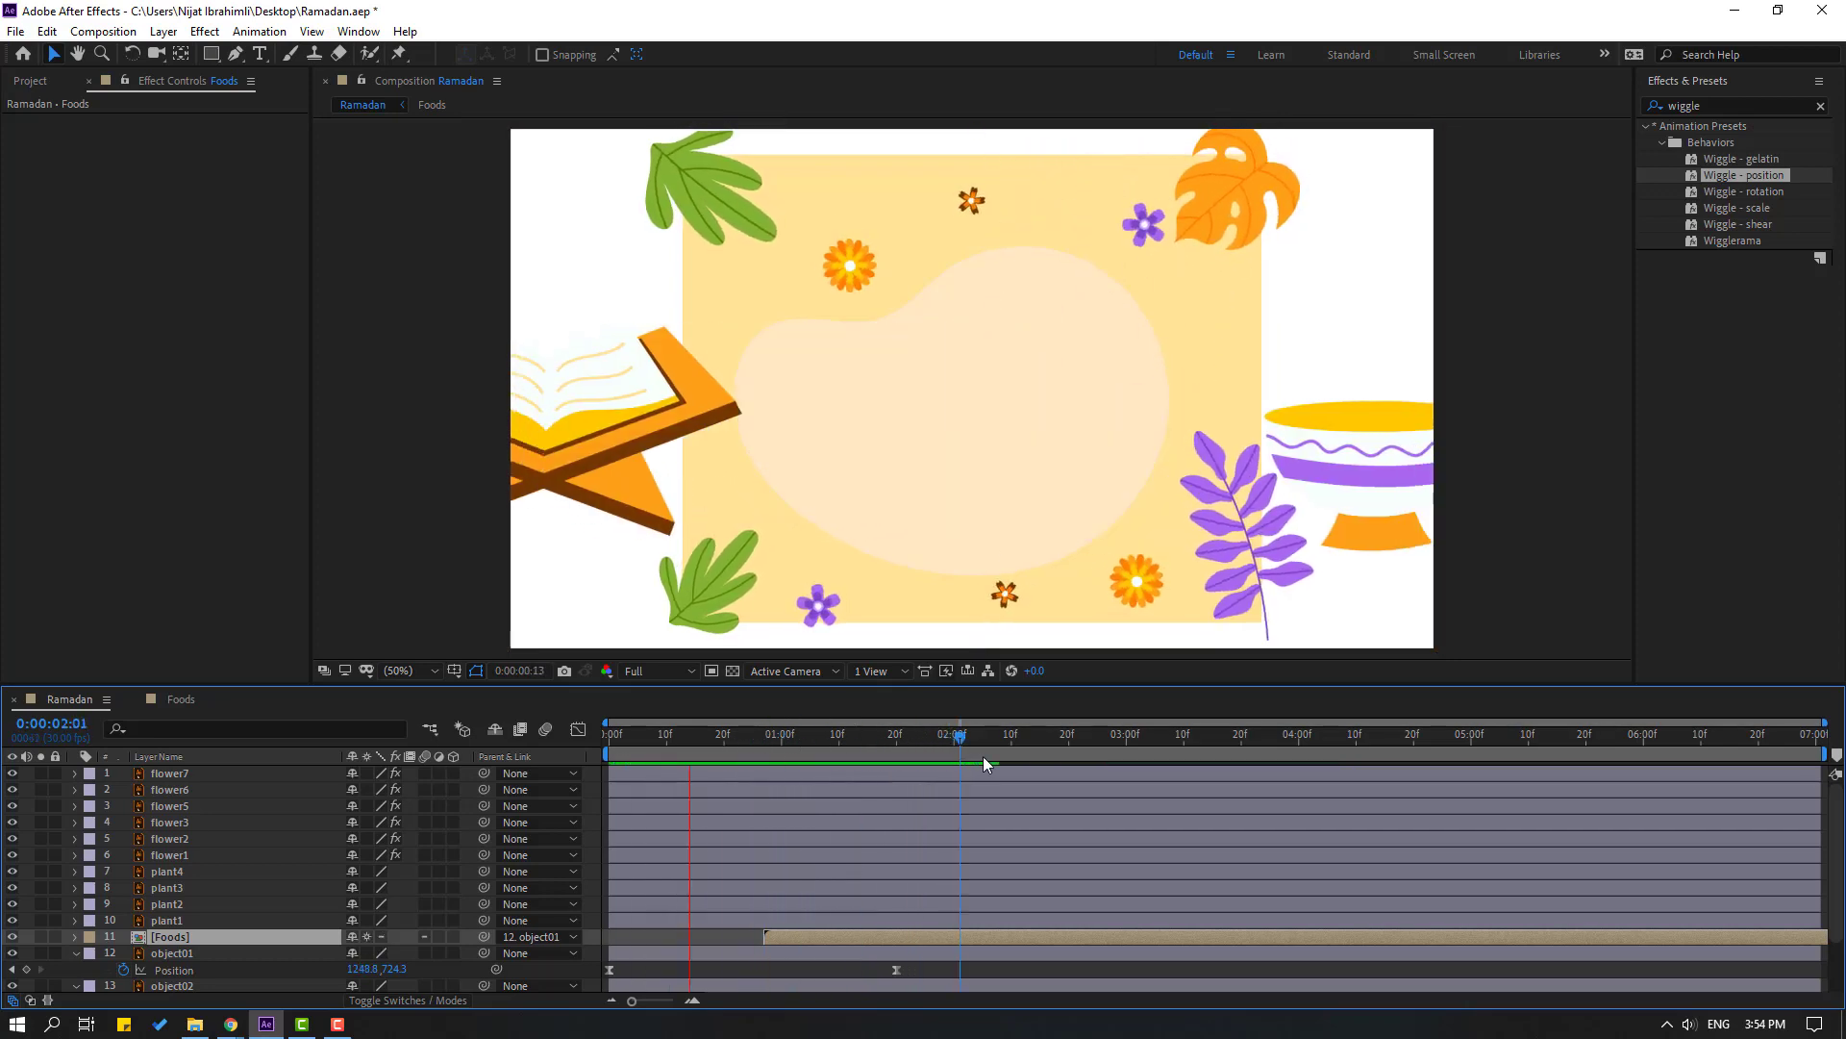
{"action": "key", "text": "space"}
In the Foods composition, delay layers 01, 05, 07, 11, 14 and 17 to spread their starts up to about 1:19
{"action": "double_click", "coordinate": [781, 938]}
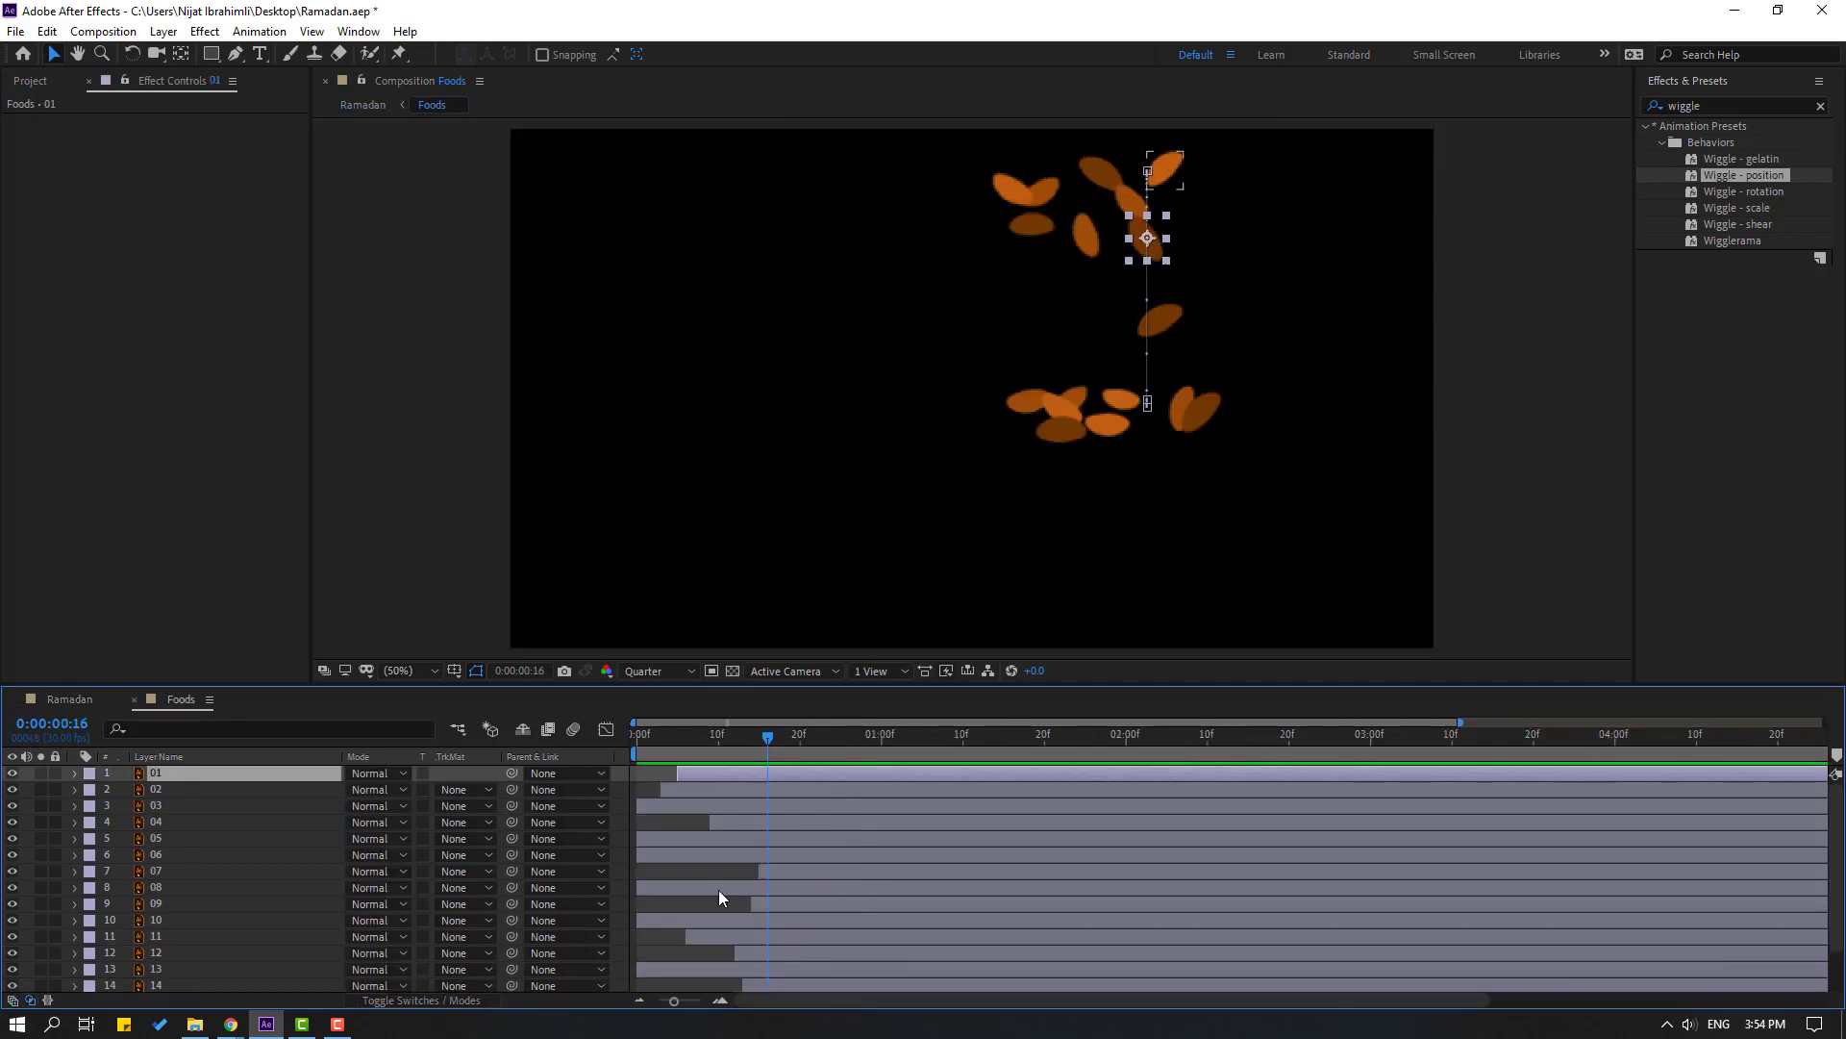
{"action": "left_click_drag", "start_coordinate": [769, 779], "coordinate": [1031, 779]}
{"action": "left_click_drag", "start_coordinate": [817, 837], "coordinate": [955, 838]}
{"action": "left_click_drag", "start_coordinate": [838, 934], "coordinate": [977, 934]}
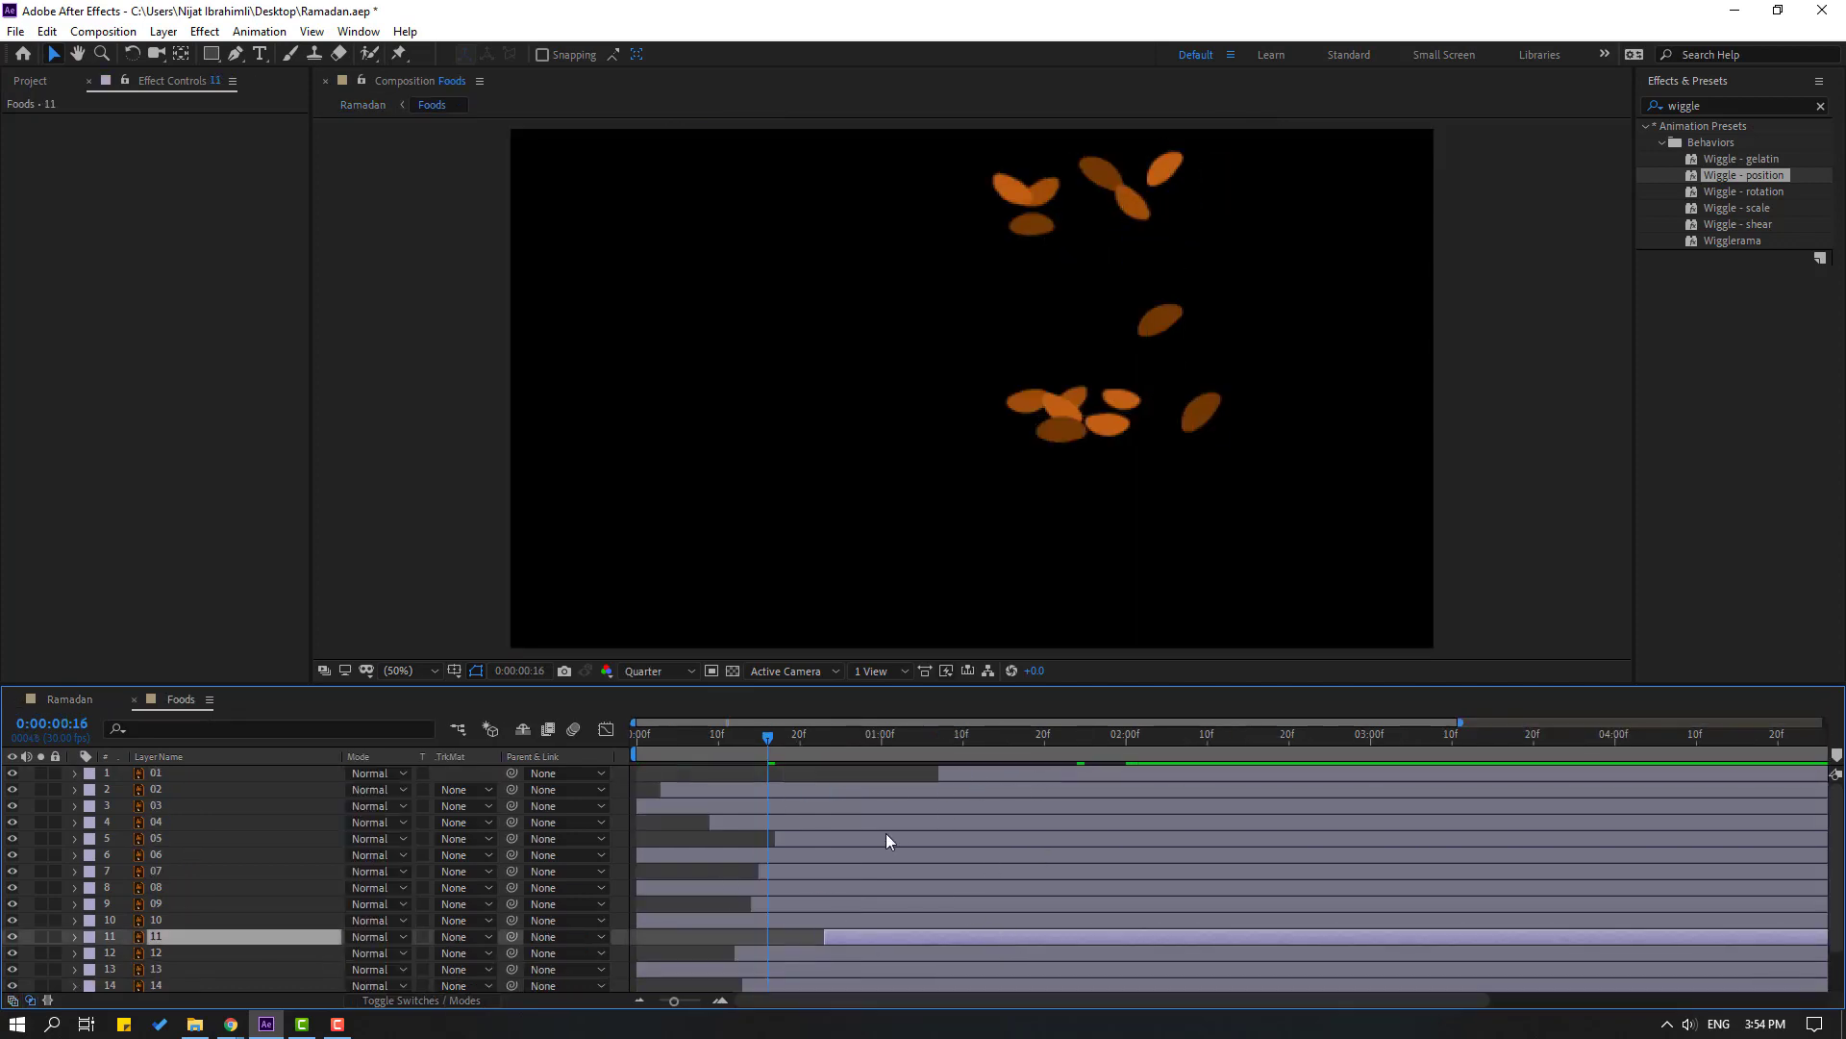
{"action": "scroll", "coordinate": [890, 838], "scroll_direction": "down", "scroll_amount": 1}
{"action": "left_click_drag", "start_coordinate": [890, 818], "coordinate": [1038, 818]}
{"action": "left_click", "coordinate": [1055, 937]}
{"action": "left_click_drag", "start_coordinate": [1055, 937], "coordinate": [1348, 937]}
{"action": "left_click_drag", "start_coordinate": [804, 998], "coordinate": [1168, 983]}
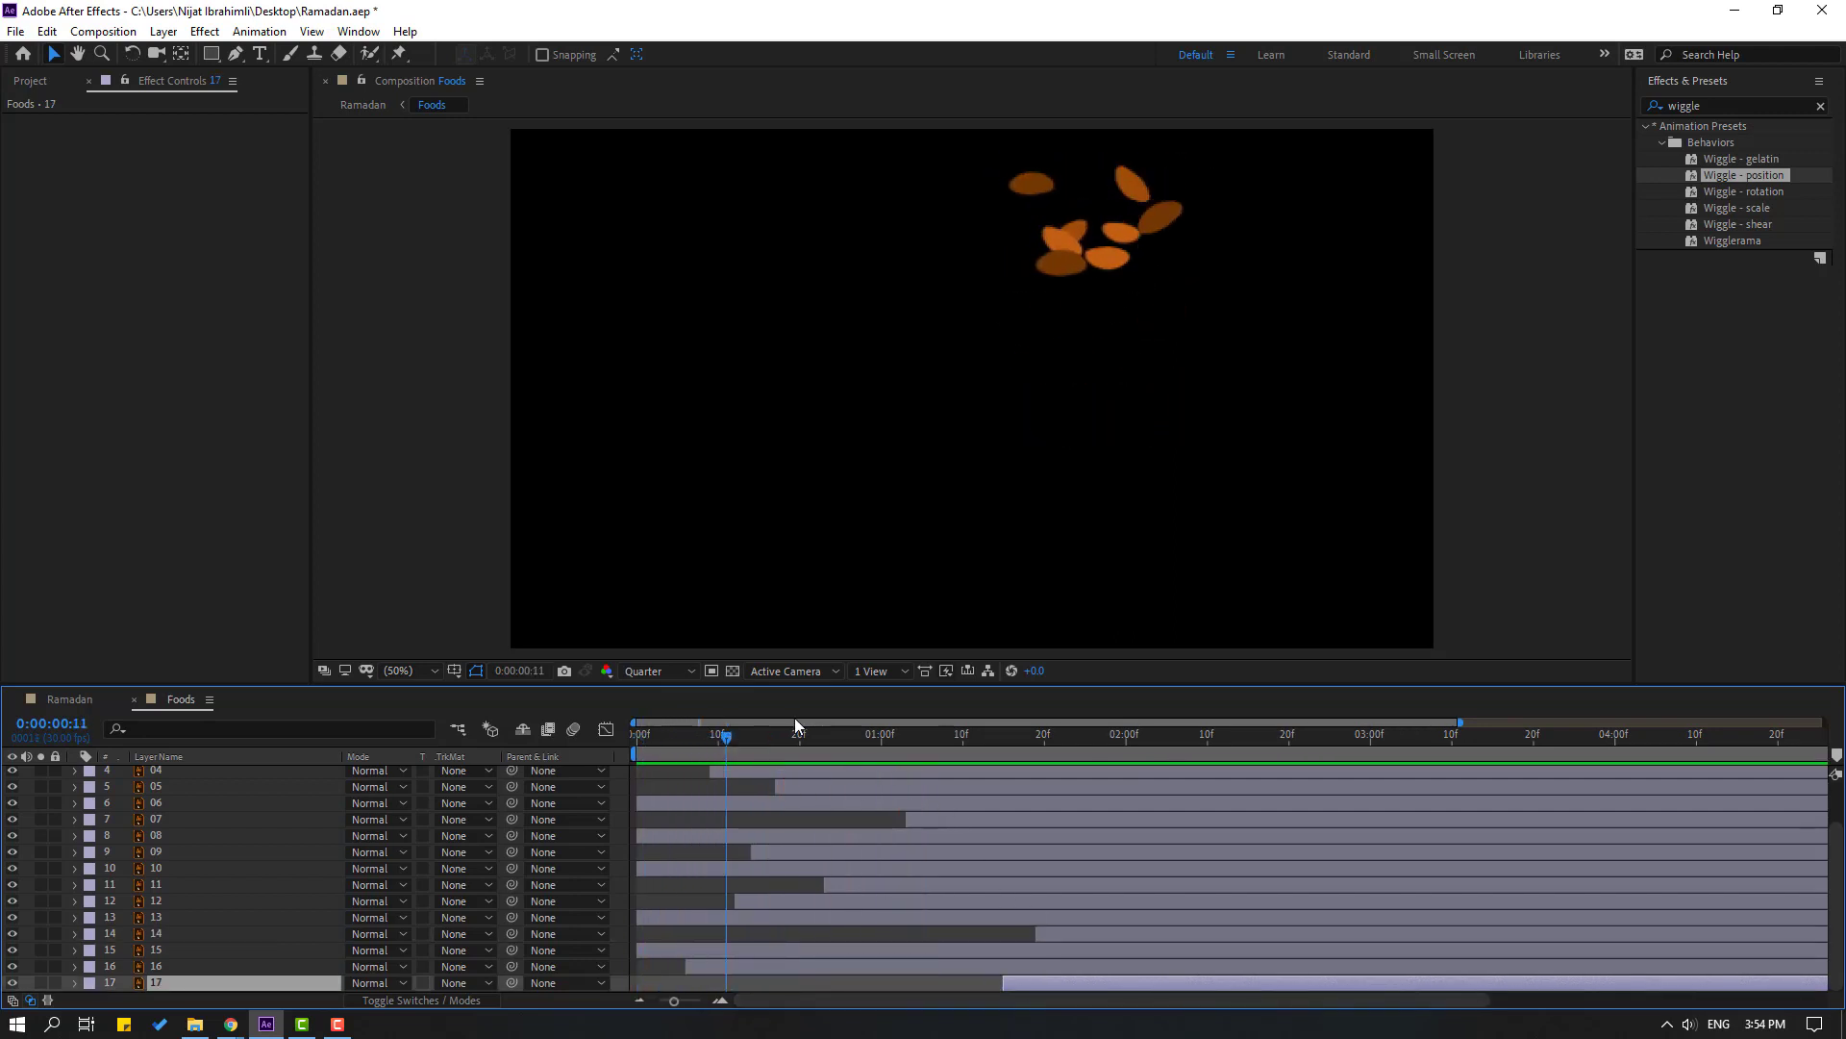
Delay food layers 03, 06, 08, 10 and 13 by different amounts and preview the drop in the Ramadan composition
{"action": "left_click", "coordinate": [1074, 275]}
{"action": "left_click_drag", "start_coordinate": [673, 836], "coordinate": [842, 915]}
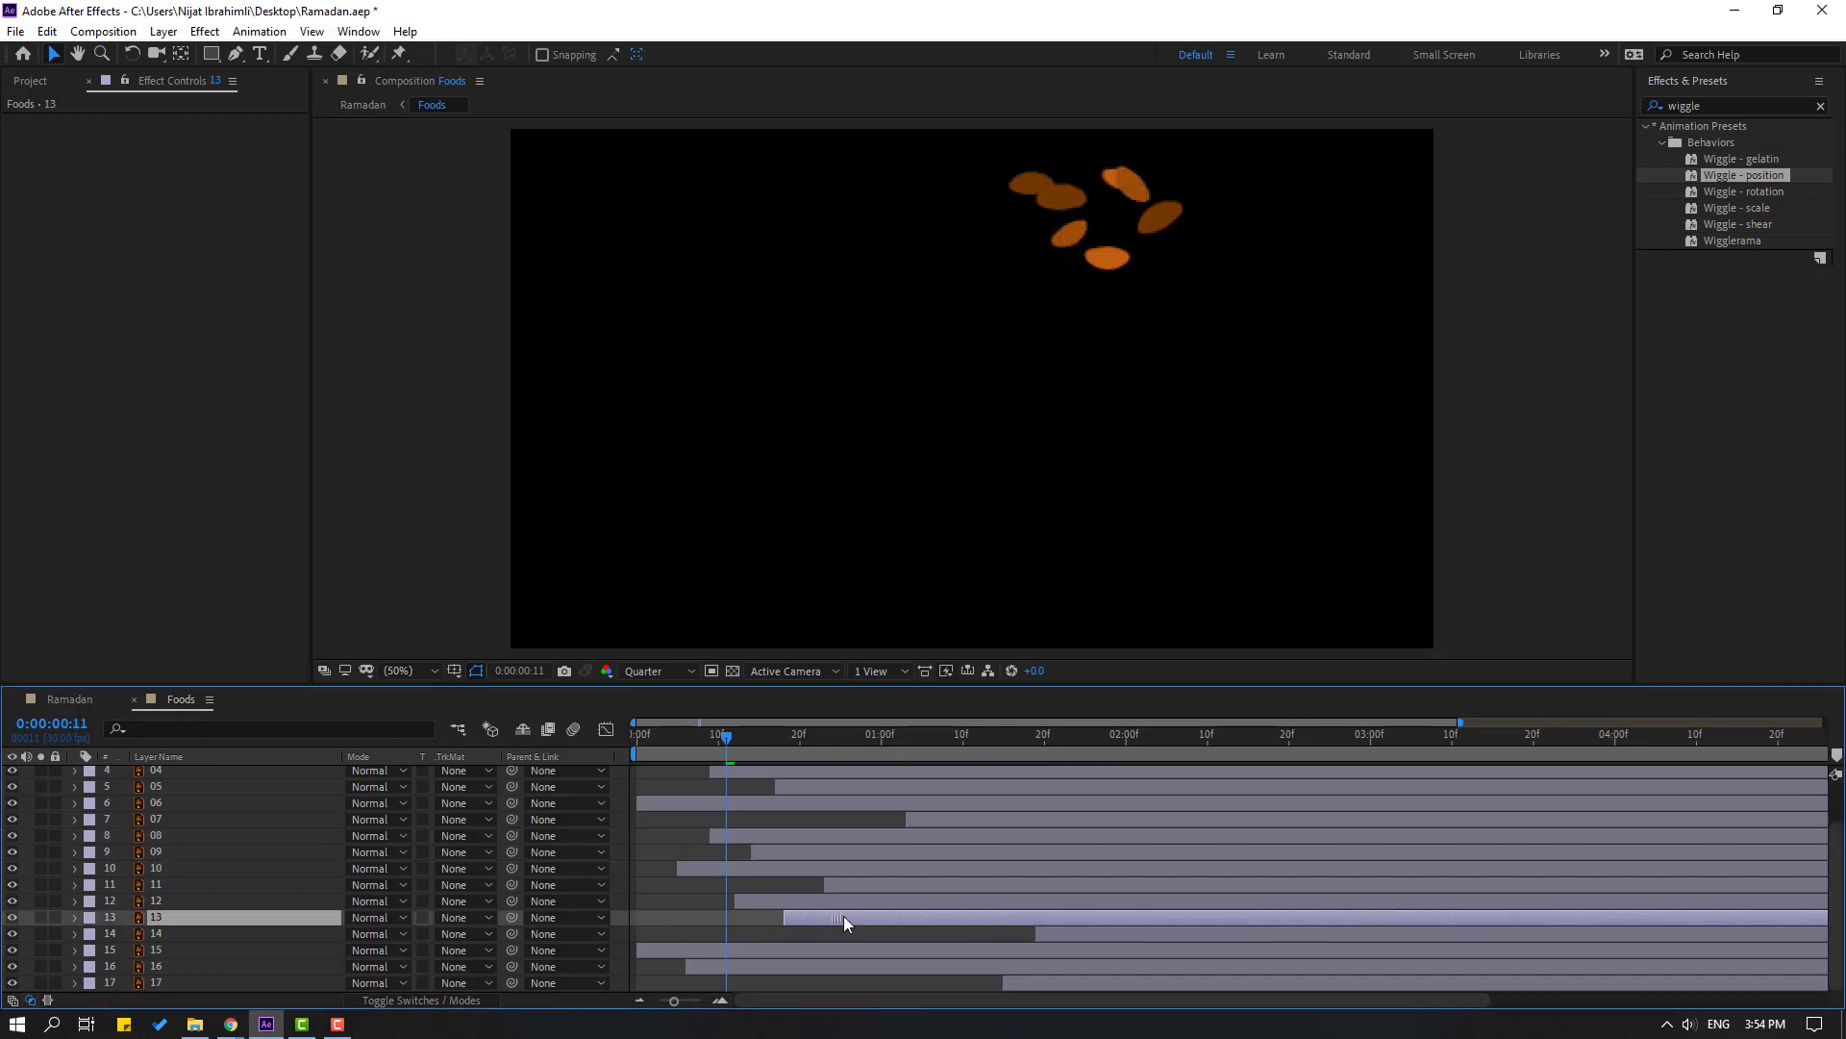
{"action": "scroll", "coordinate": [758, 891], "scroll_direction": "up", "scroll_amount": 3}
{"action": "left_click_drag", "start_coordinate": [675, 851], "coordinate": [729, 844]}
{"action": "key", "text": "space"}
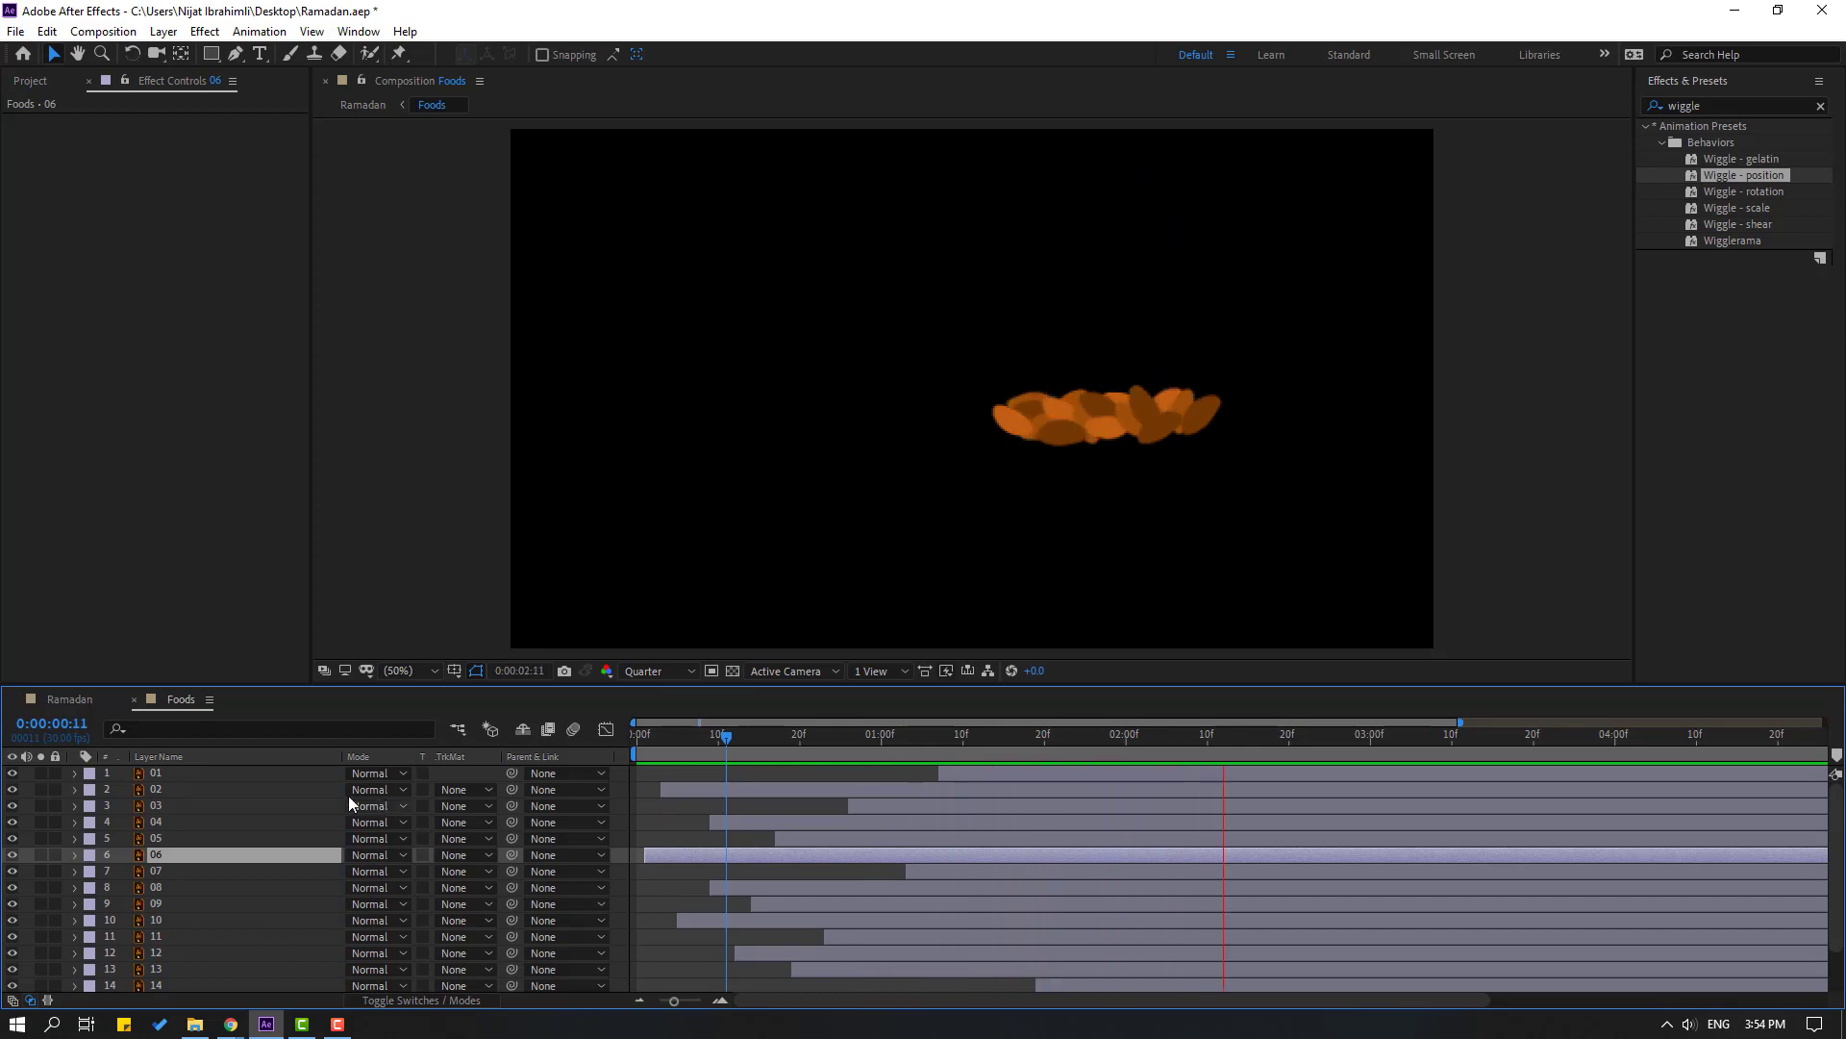
{"action": "left_click", "coordinate": [82, 702]}
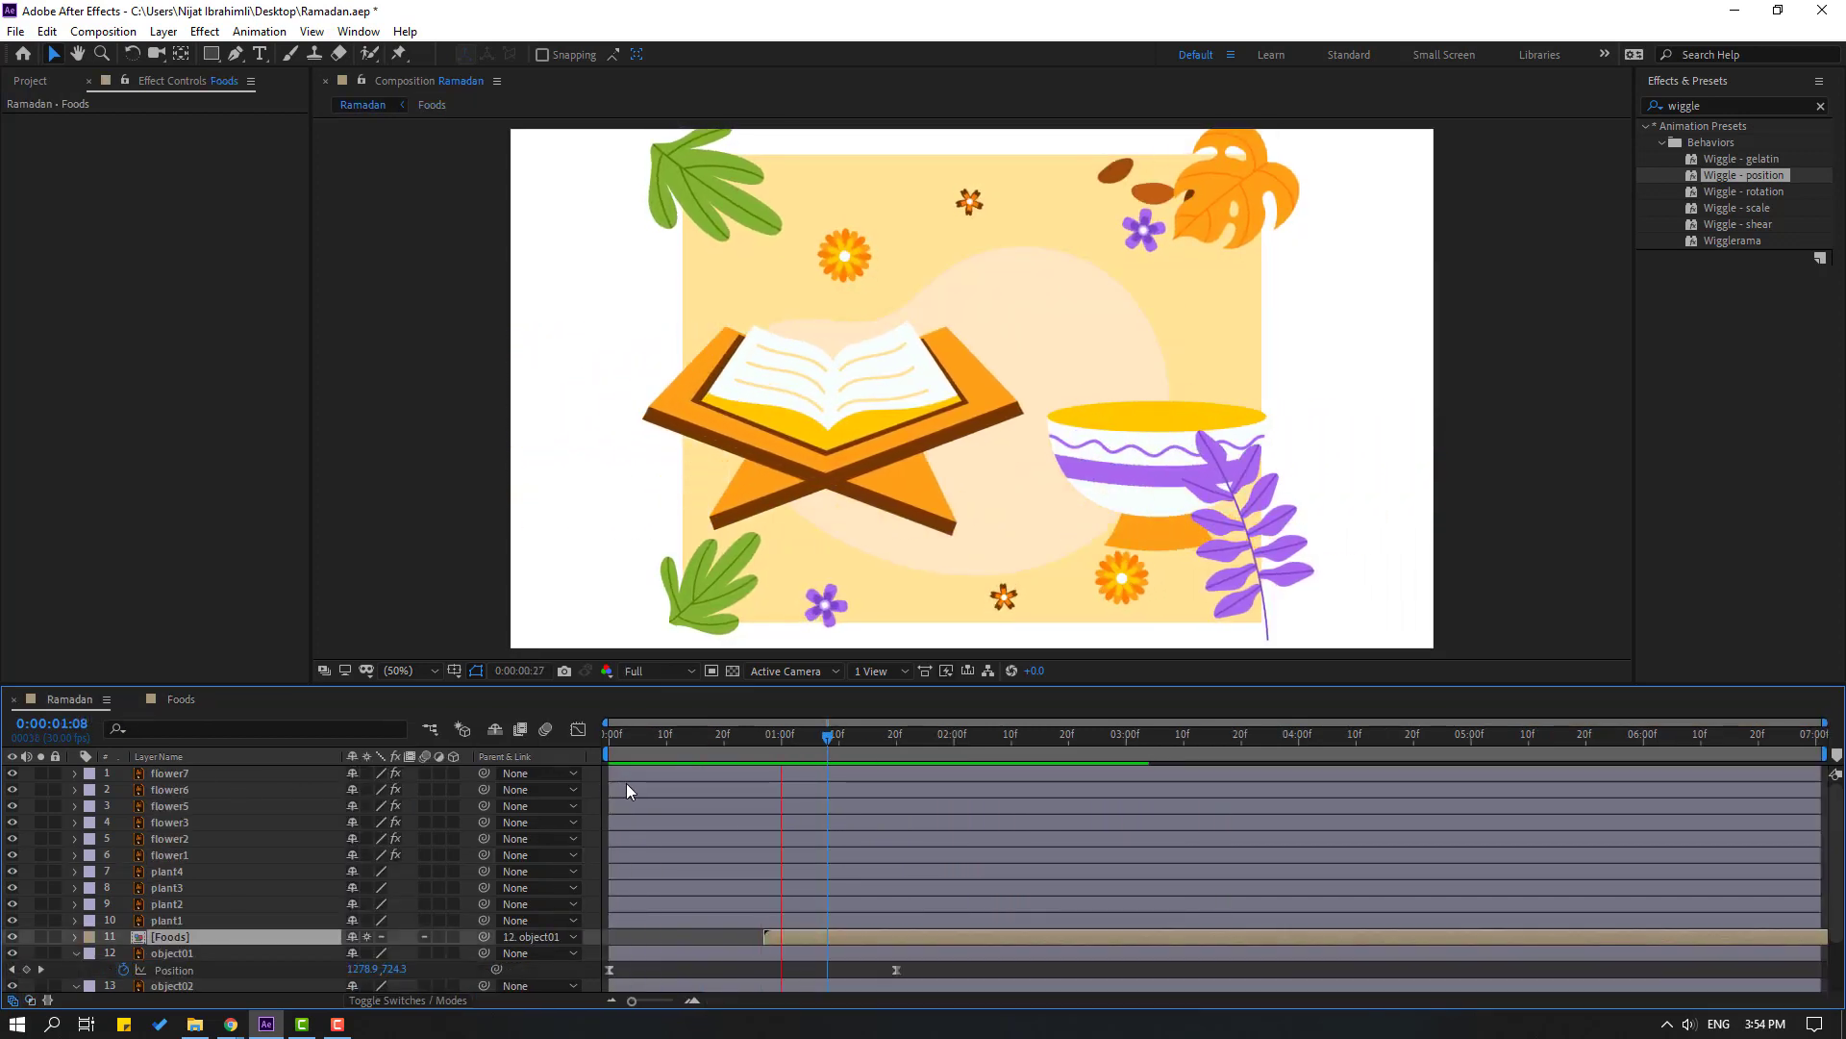
{"action": "key", "text": "space"}
Duplicate the bowl layer object01 and solo the copy for close-up work on its rim
{"action": "left_click", "coordinate": [182, 952]}
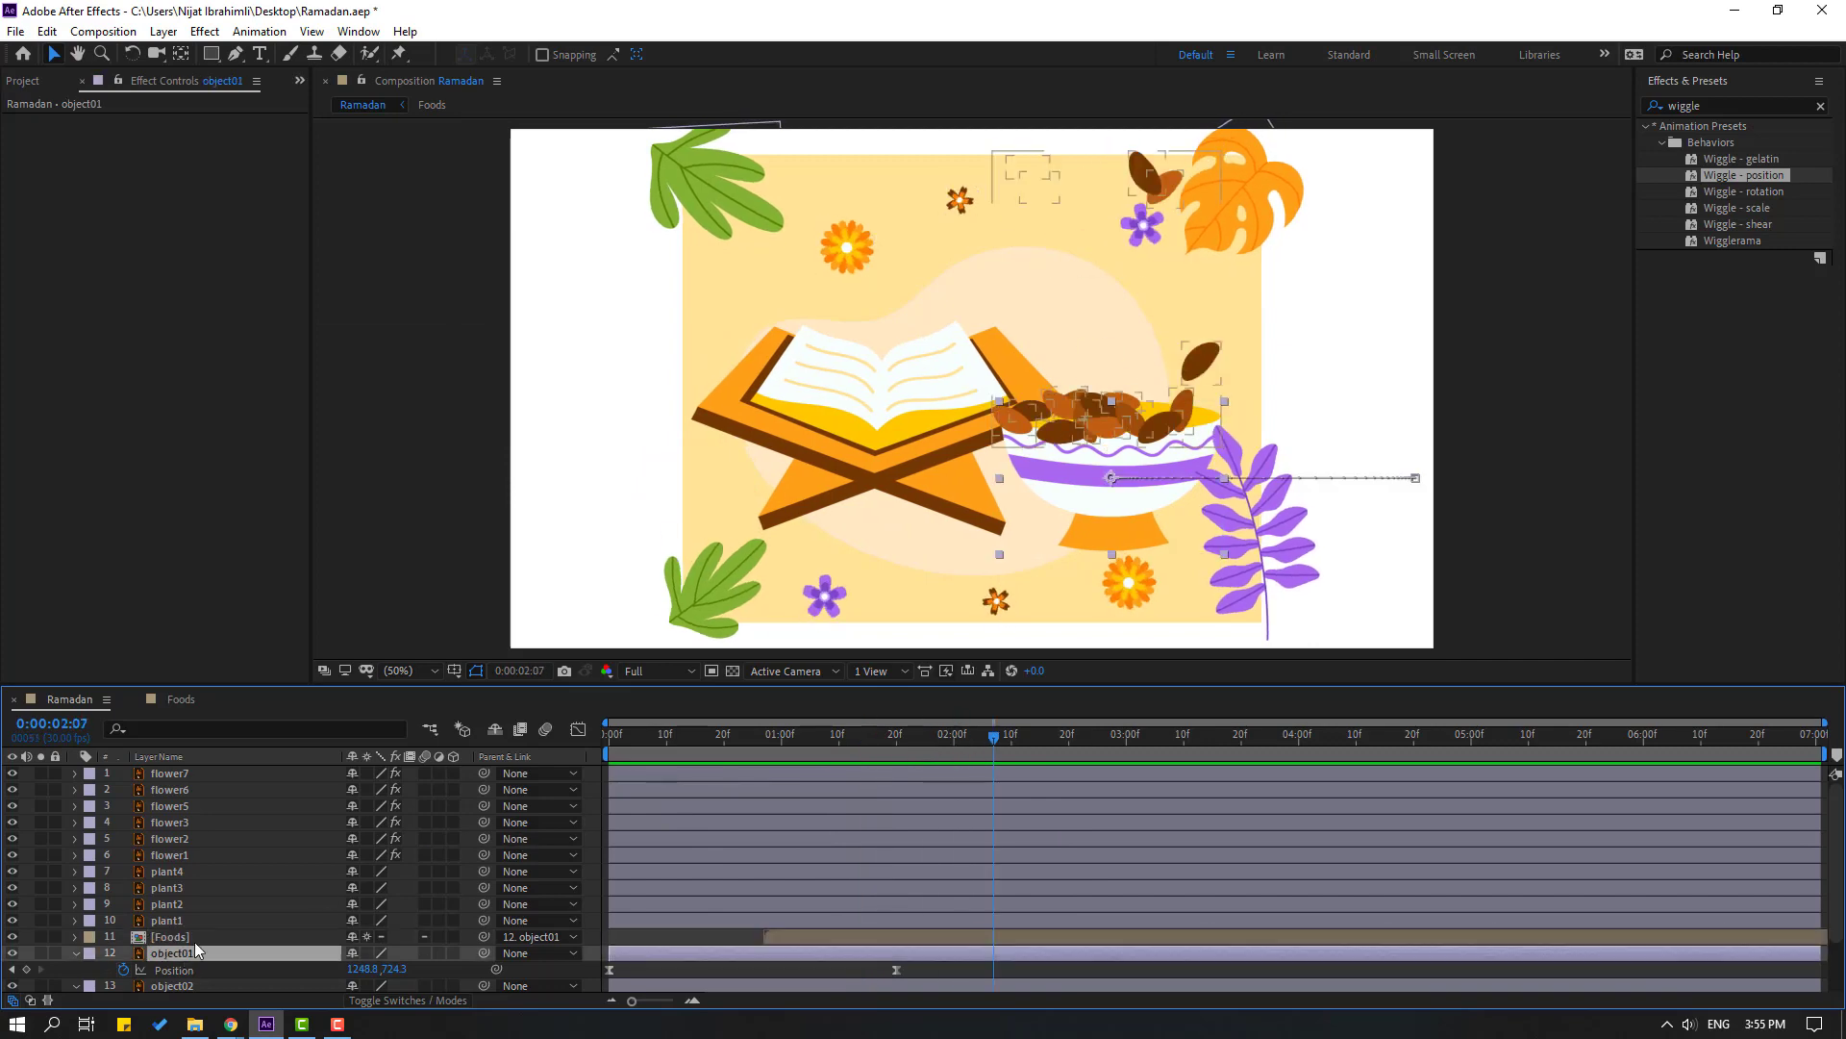
{"action": "key", "text": "ctrl+d"}
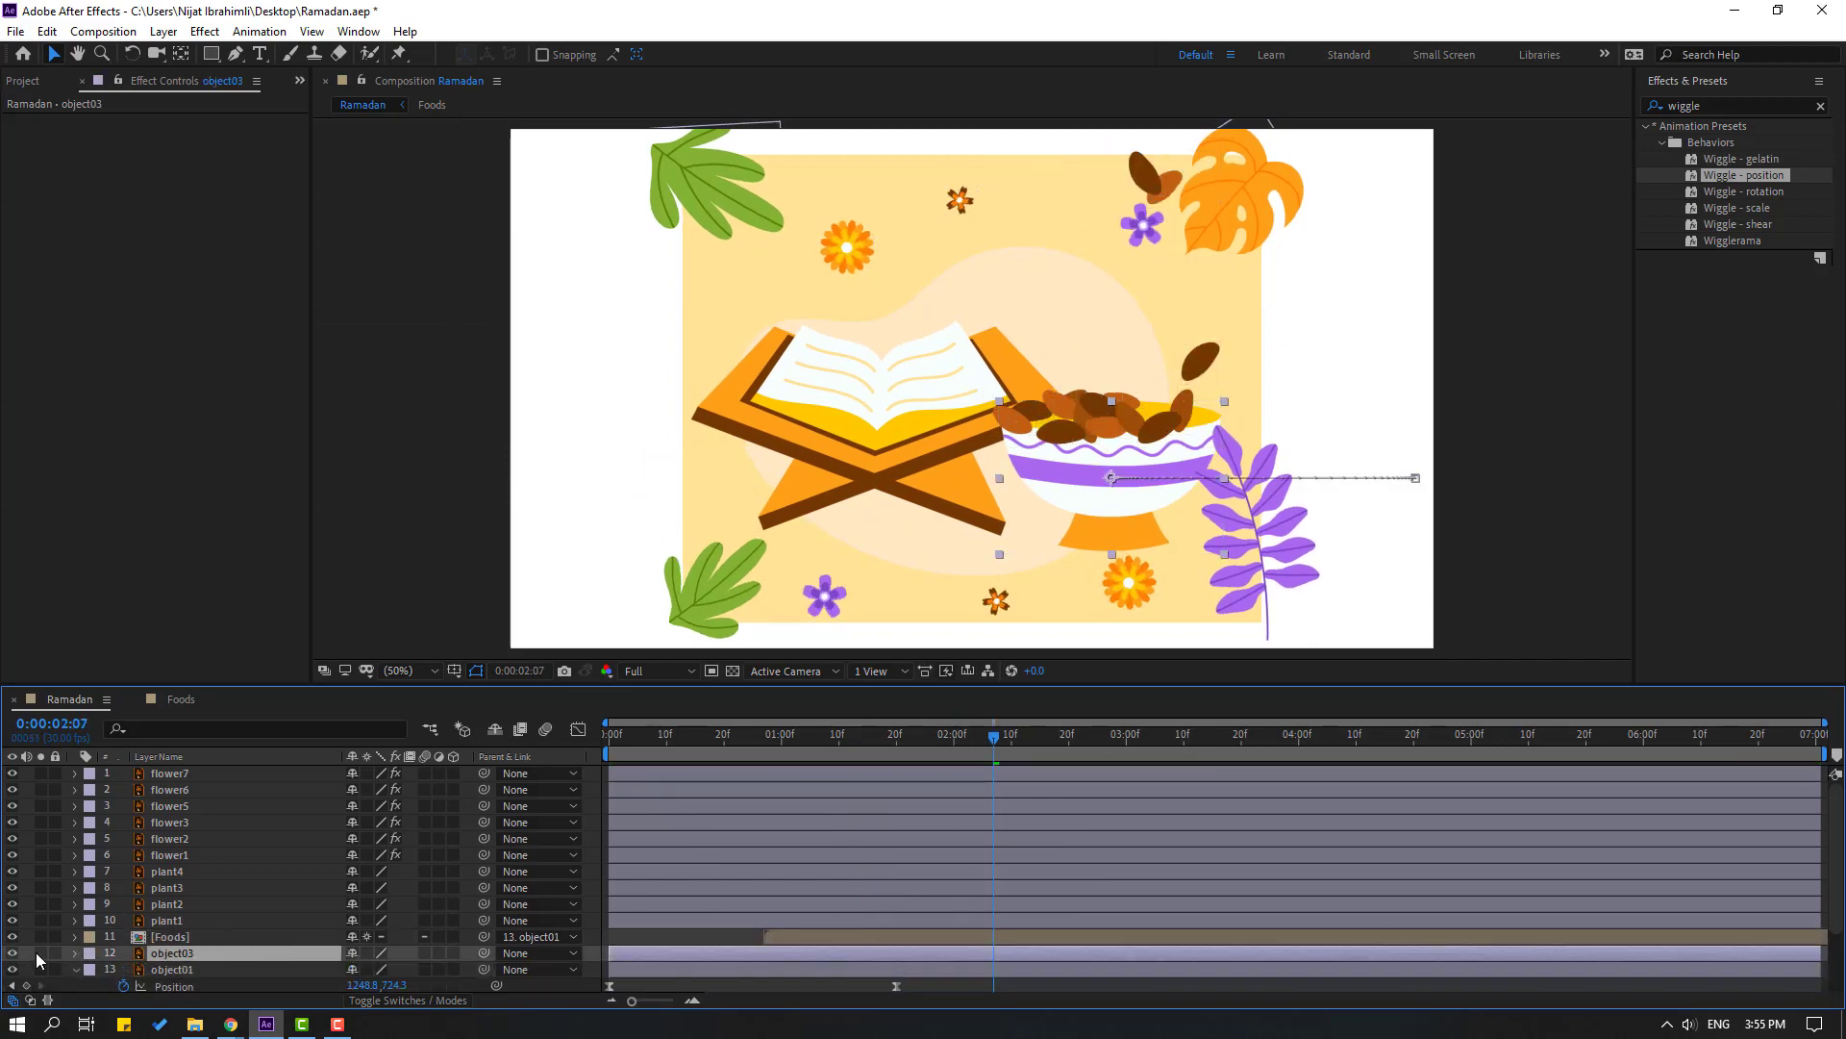
{"action": "left_click", "coordinate": [40, 952]}
{"action": "scroll", "coordinate": [1235, 377], "scroll_direction": "up", "scroll_amount": 4}
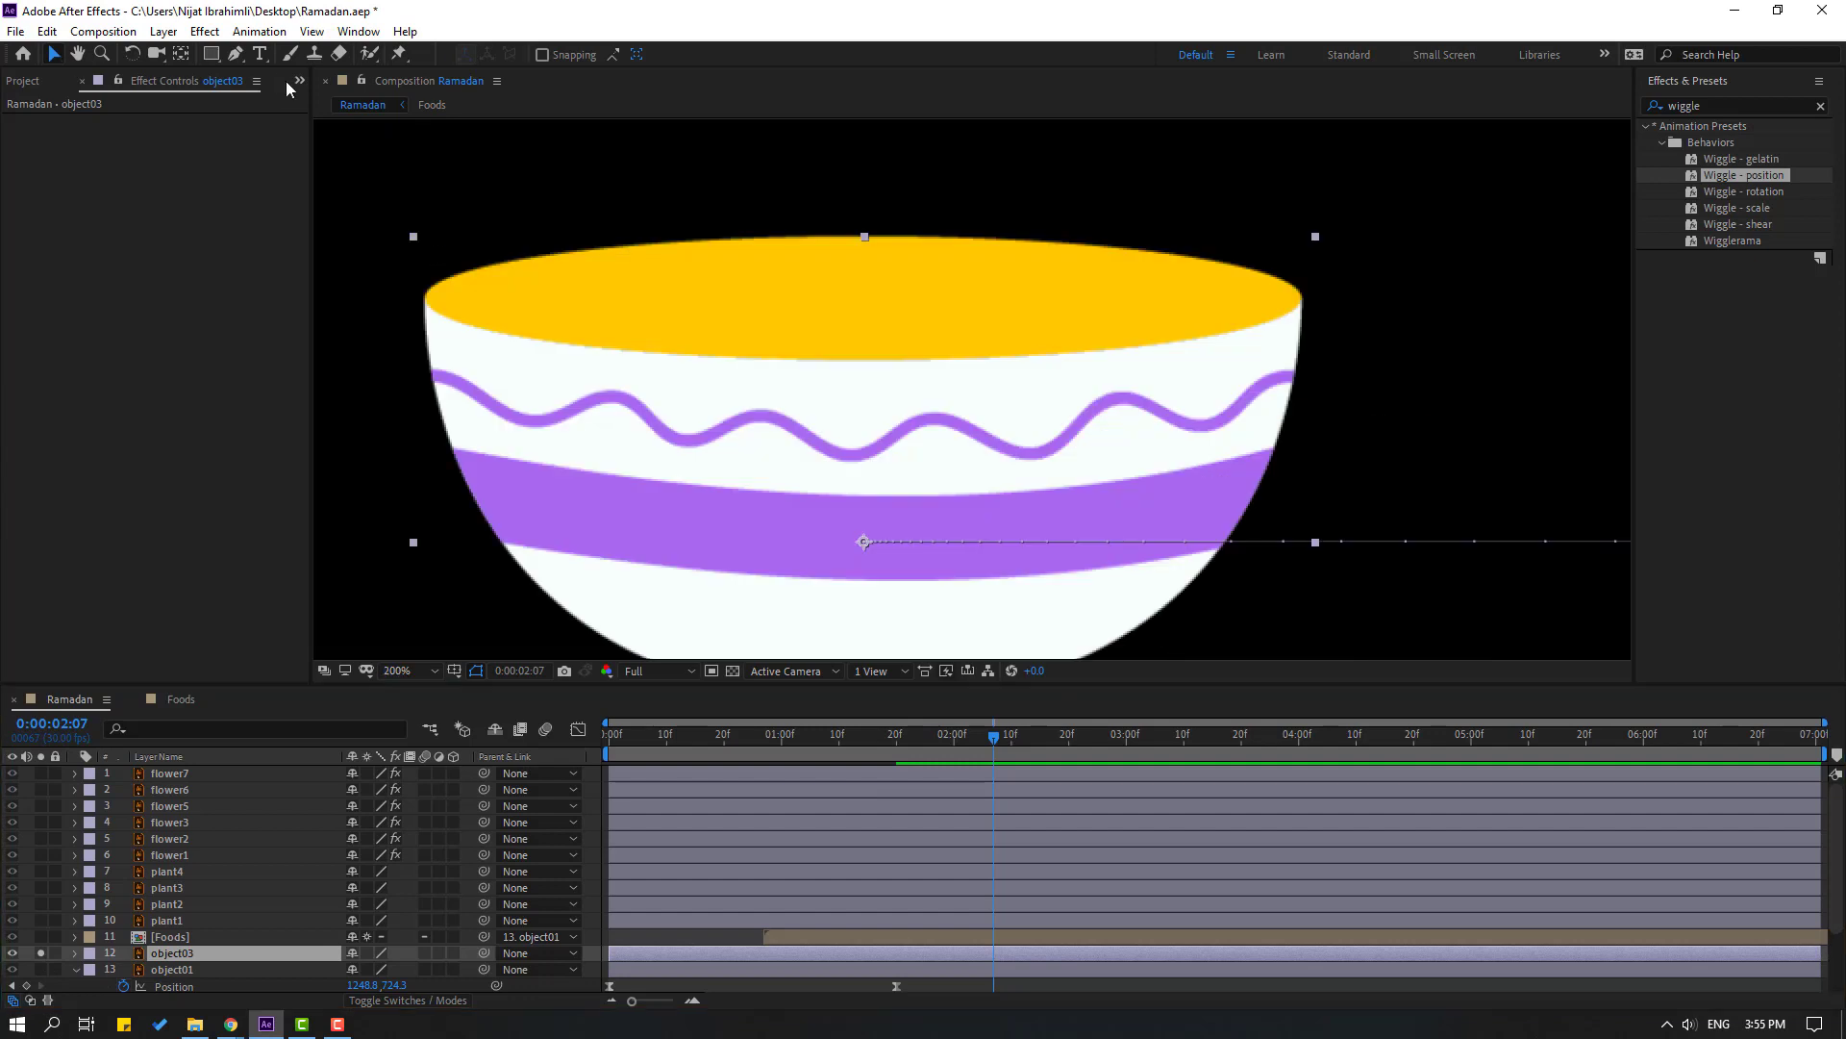
Draw a closed Pen mask around the yellow opening of the duplicated bowl, following its front rim, and unsolo the layer
{"action": "left_click", "coordinate": [425, 282]}
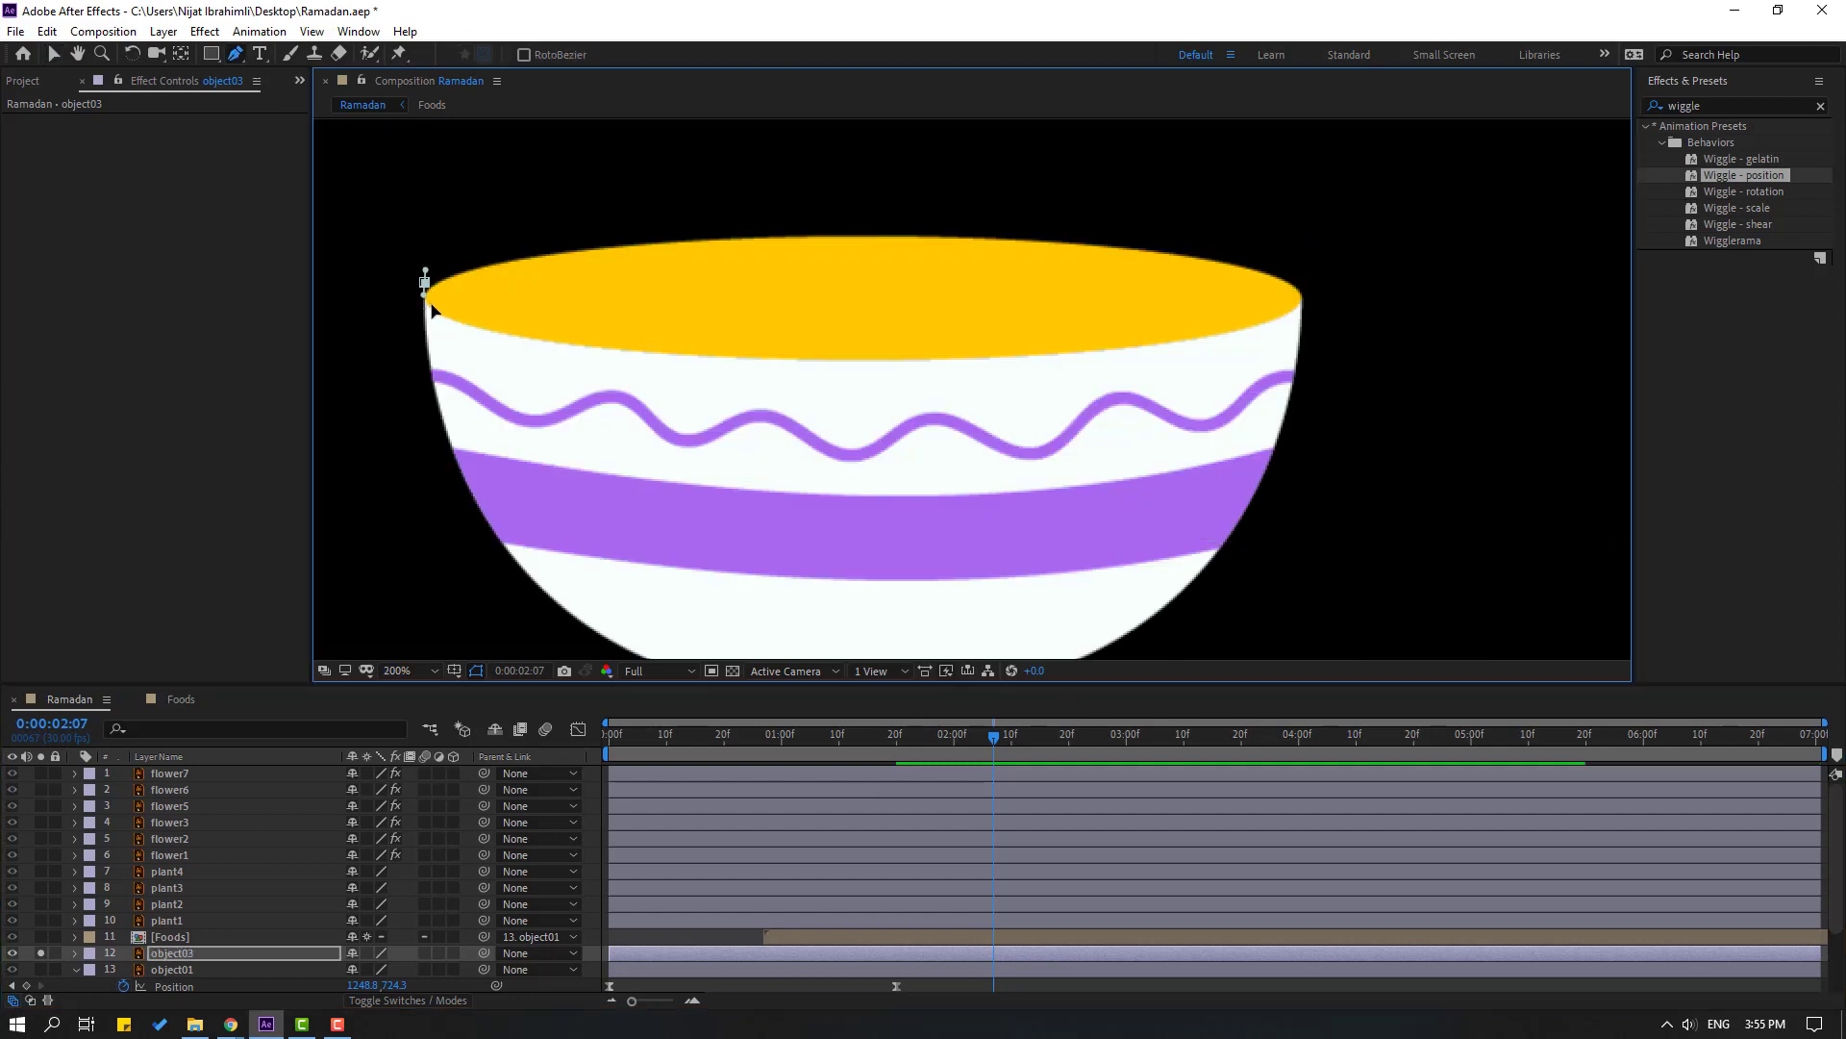
{"action": "left_click_drag", "start_coordinate": [698, 359], "coordinate": [706, 361]}
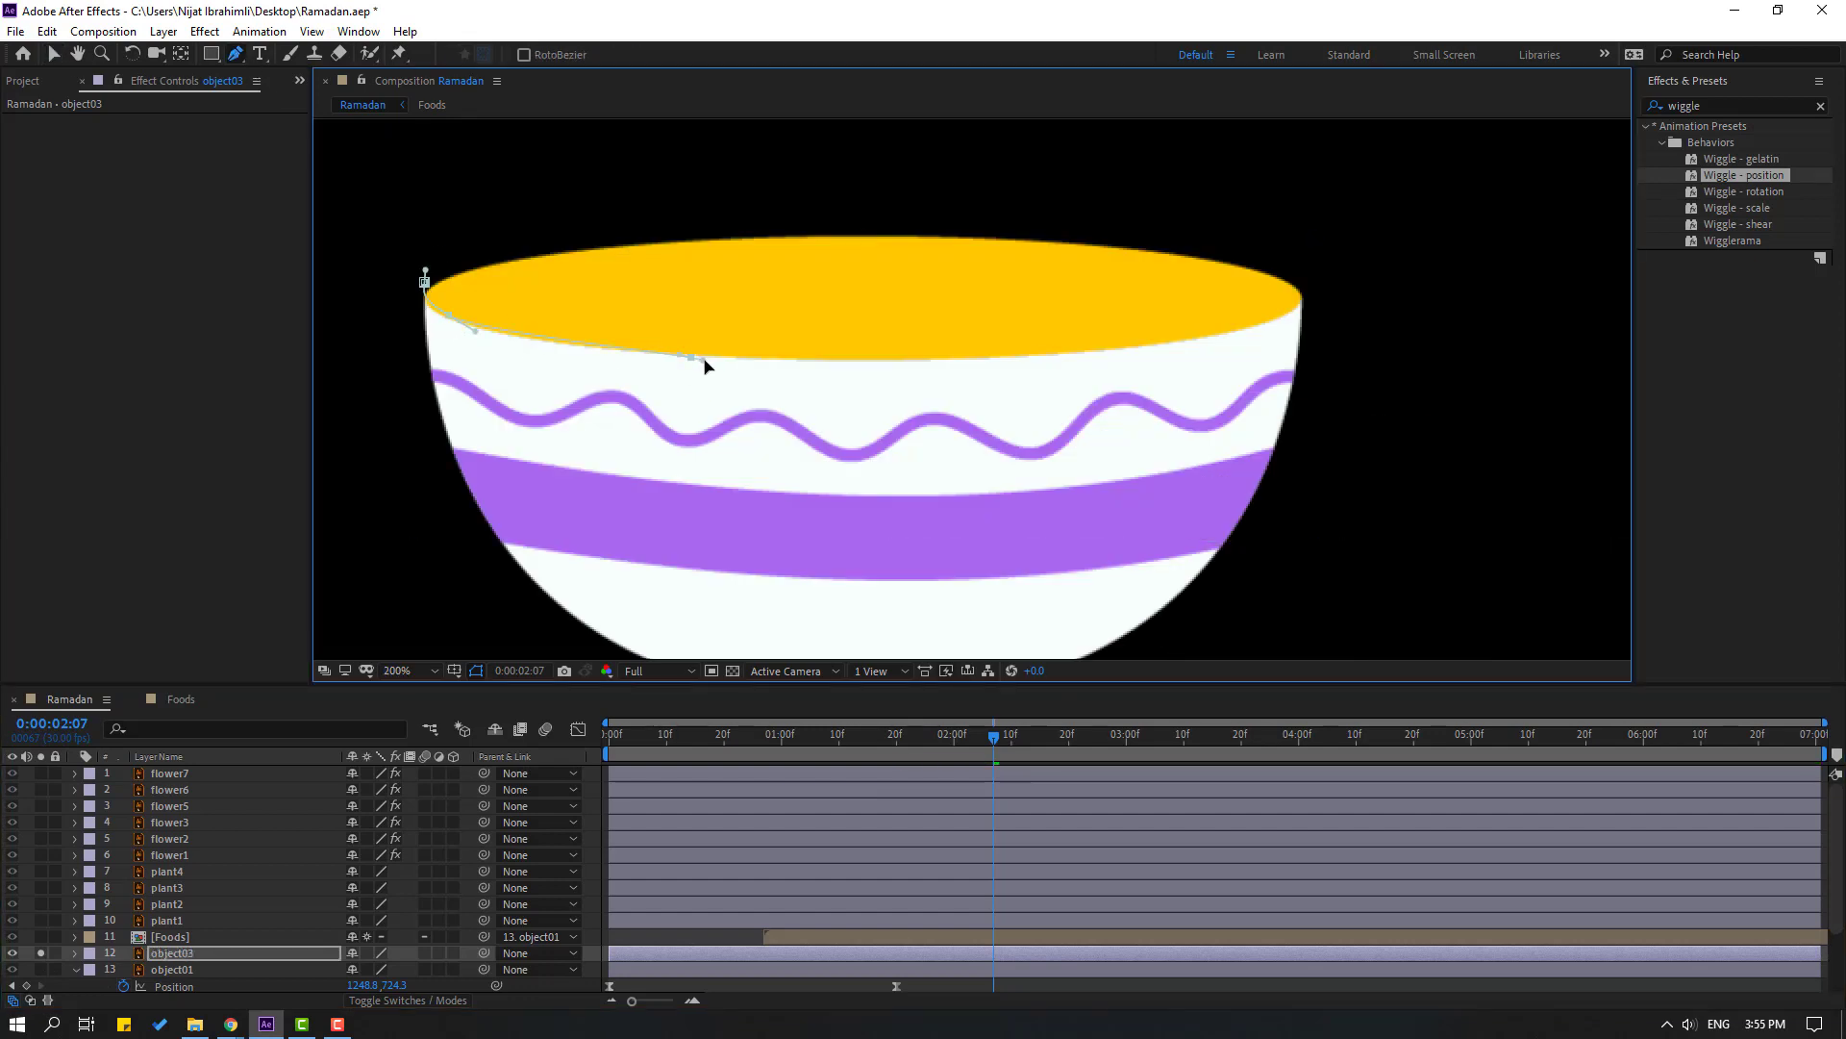
{"action": "left_click_drag", "start_coordinate": [994, 358], "coordinate": [1002, 360]}
{"action": "left_click_drag", "start_coordinate": [1281, 320], "coordinate": [1313, 246]}
{"action": "left_click_drag", "start_coordinate": [1084, 209], "coordinate": [1053, 203]}
{"action": "left_click_drag", "start_coordinate": [817, 202], "coordinate": [749, 207]}
{"action": "left_click_drag", "start_coordinate": [587, 219], "coordinate": [535, 230]}
{"action": "left_click", "coordinate": [448, 252]}
{"action": "left_click", "coordinate": [425, 281]}
{"action": "left_click", "coordinate": [55, 55]}
{"action": "left_click", "coordinate": [39, 952]}
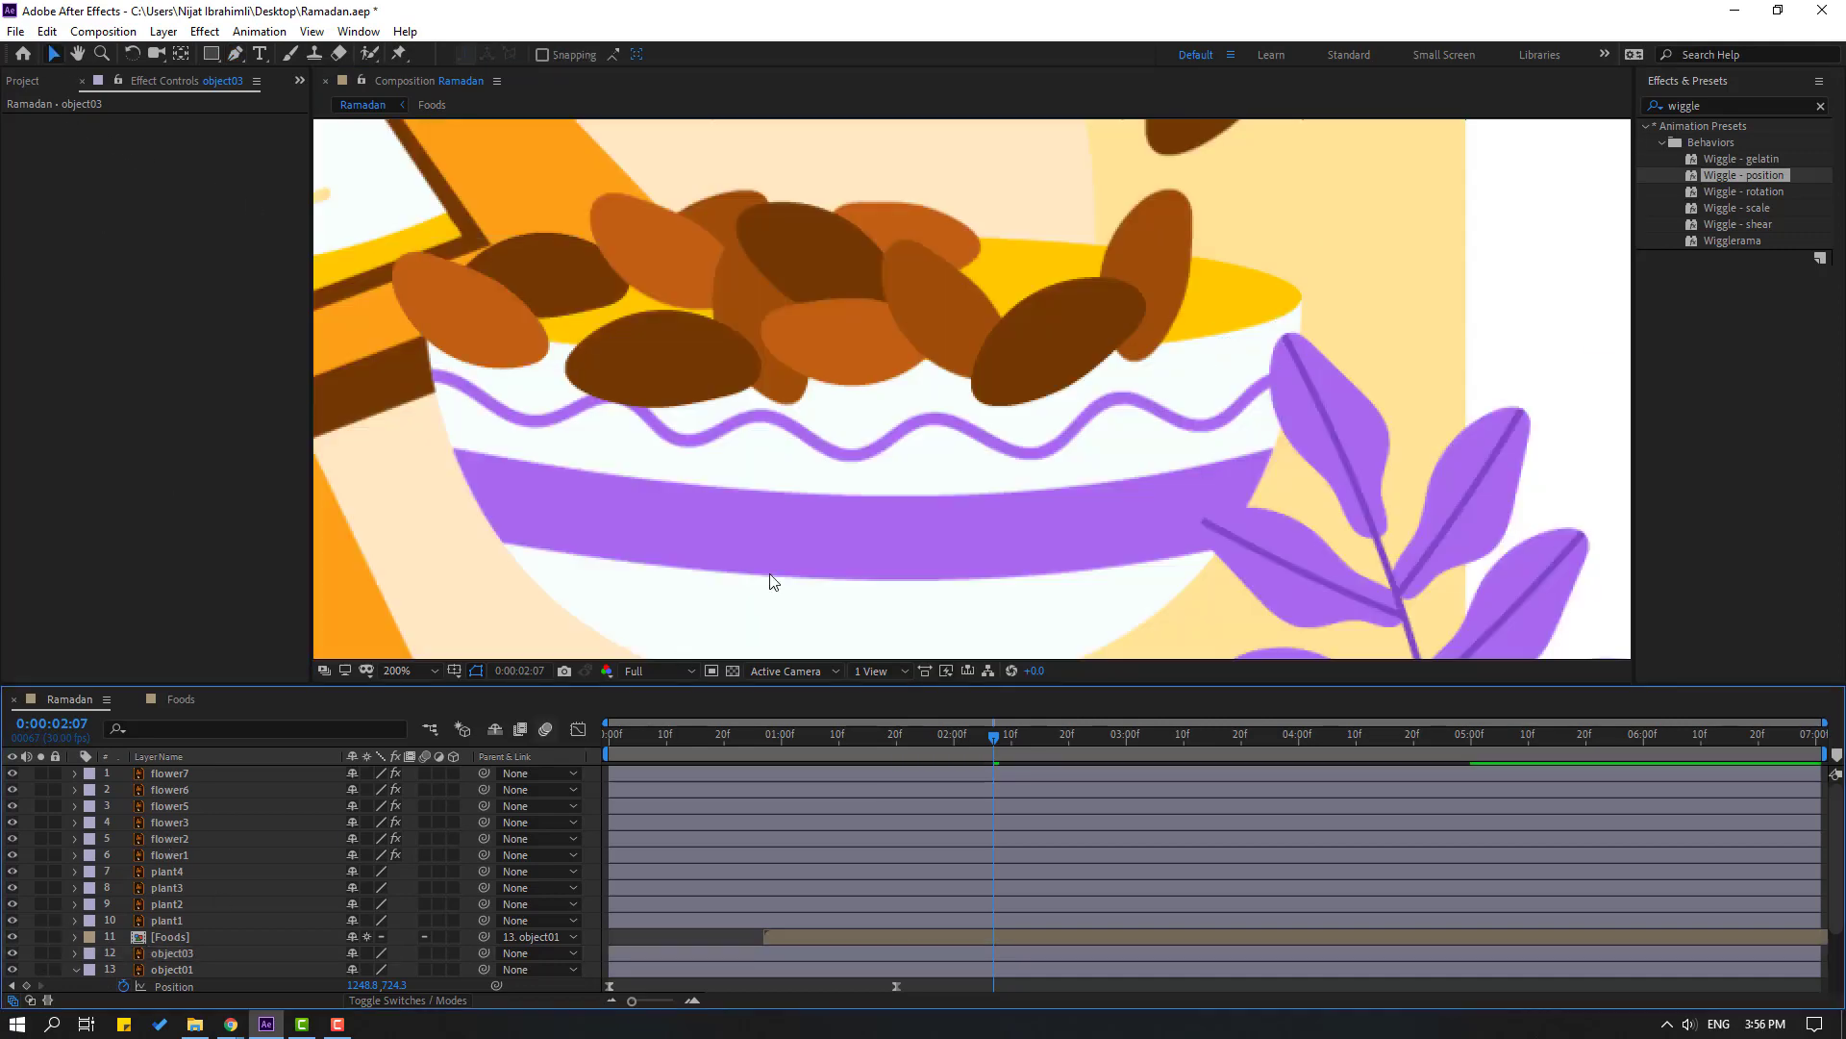
Place the masked bowl copy object03 above the Foods layer and invert its mask
{"action": "scroll", "coordinate": [770, 583], "scroll_direction": "down", "scroll_amount": 2}
{"action": "left_click_drag", "start_coordinate": [721, 739], "coordinate": [955, 733]}
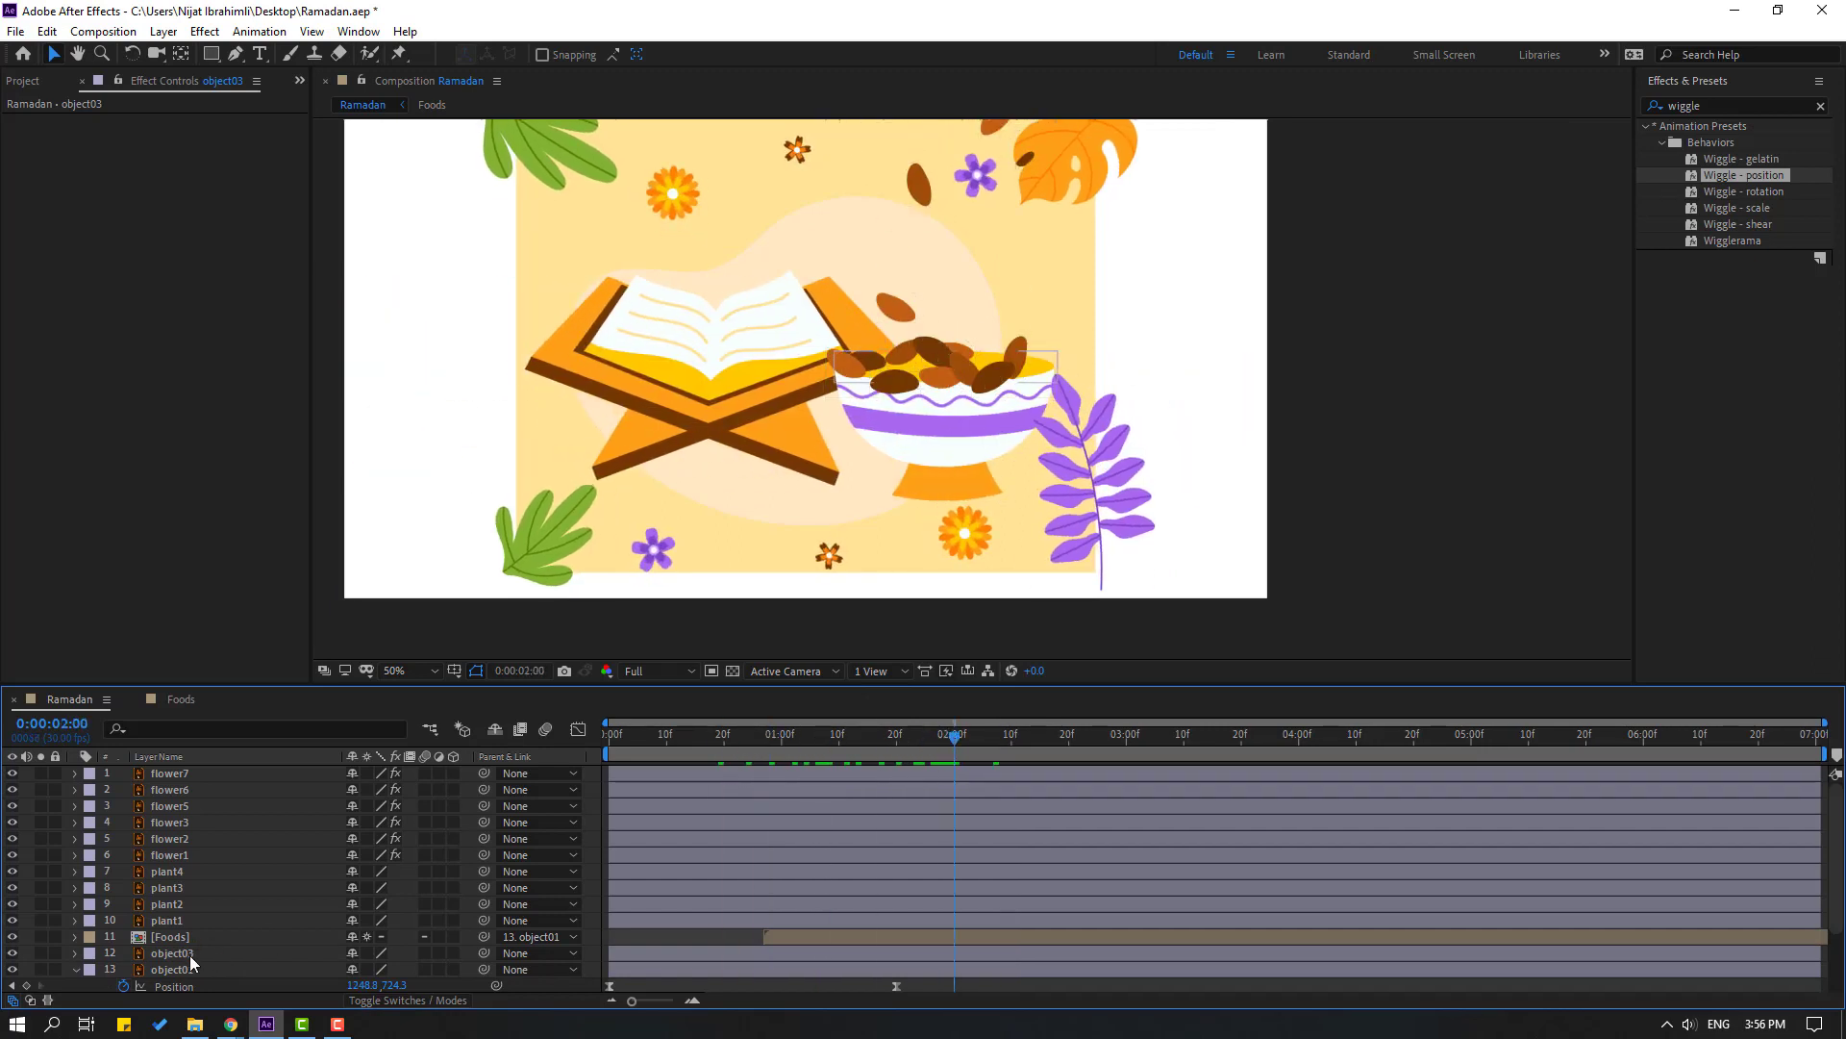
{"action": "left_click_drag", "start_coordinate": [171, 954], "coordinate": [179, 940]}
{"action": "key", "text": "m"}
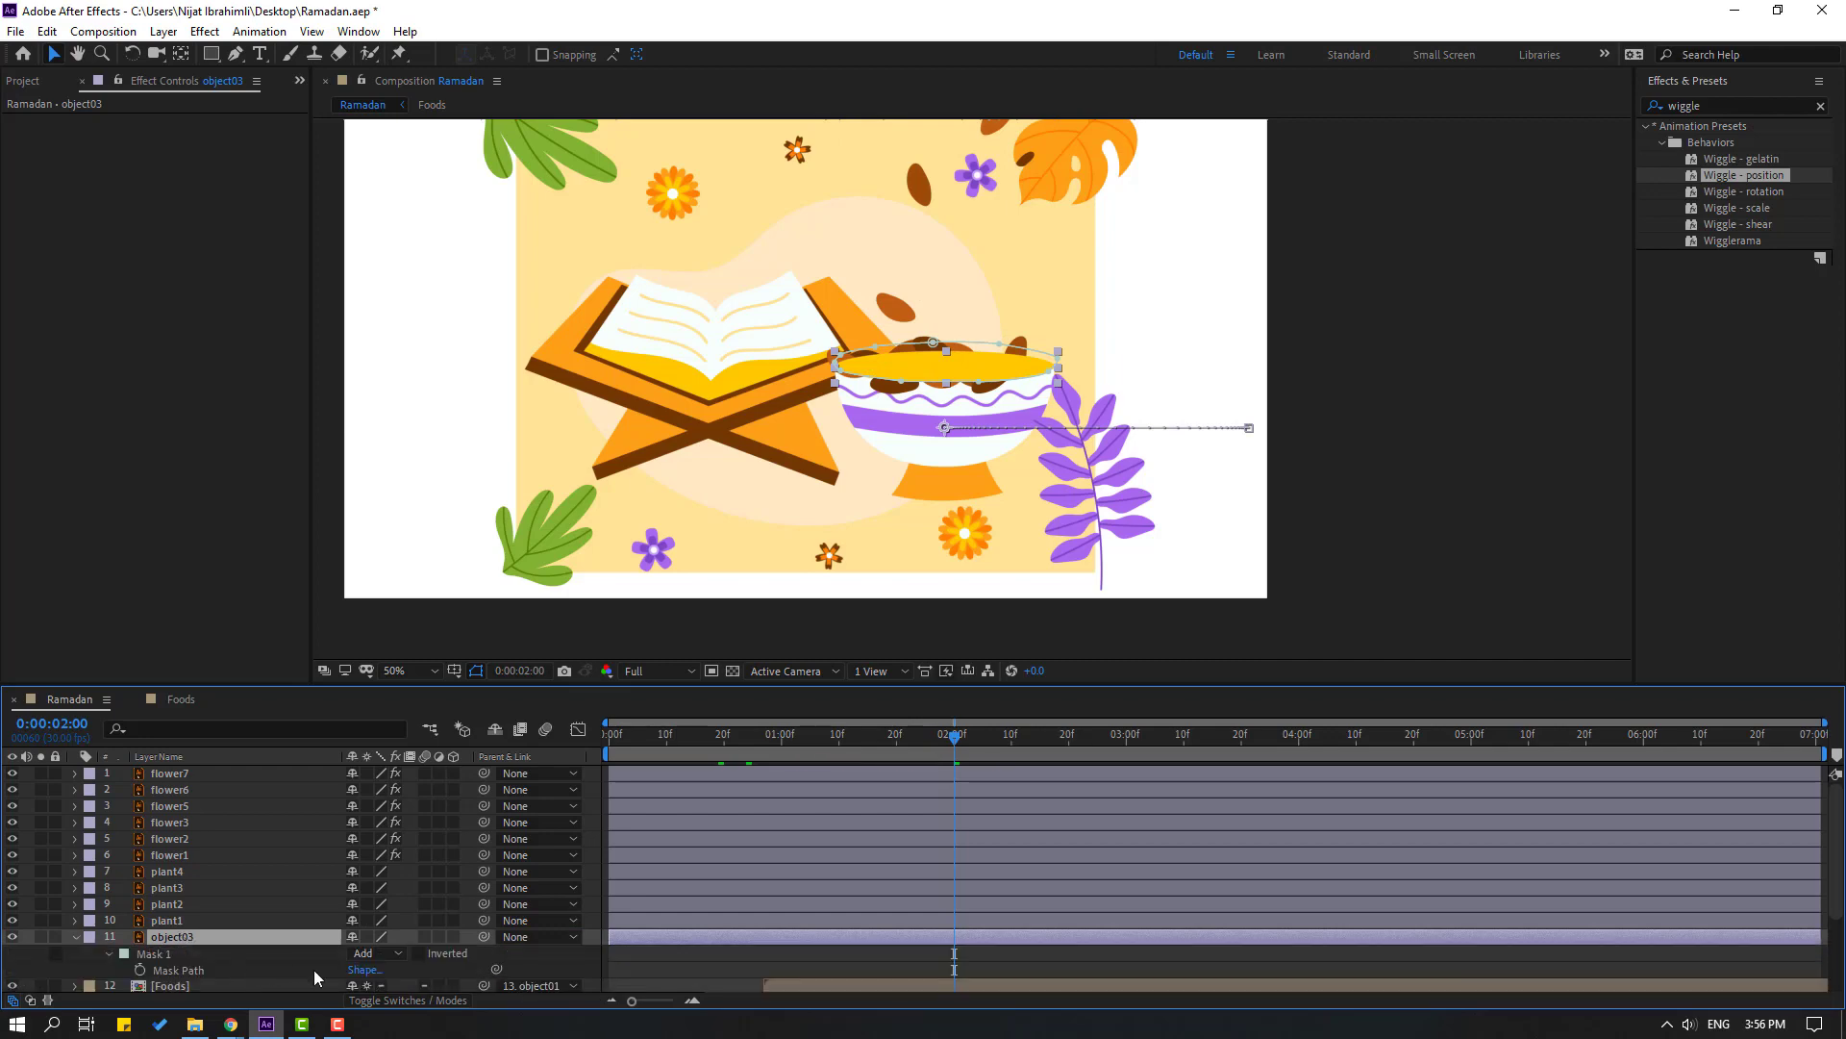
{"action": "left_click_drag", "start_coordinate": [822, 725], "coordinate": [1245, 755]}
Reposition the Foods layer and scale it down slightly to fit inside the bowl rim, and preview the animation
{"action": "scroll", "coordinate": [973, 388], "scroll_direction": "up", "scroll_amount": 2}
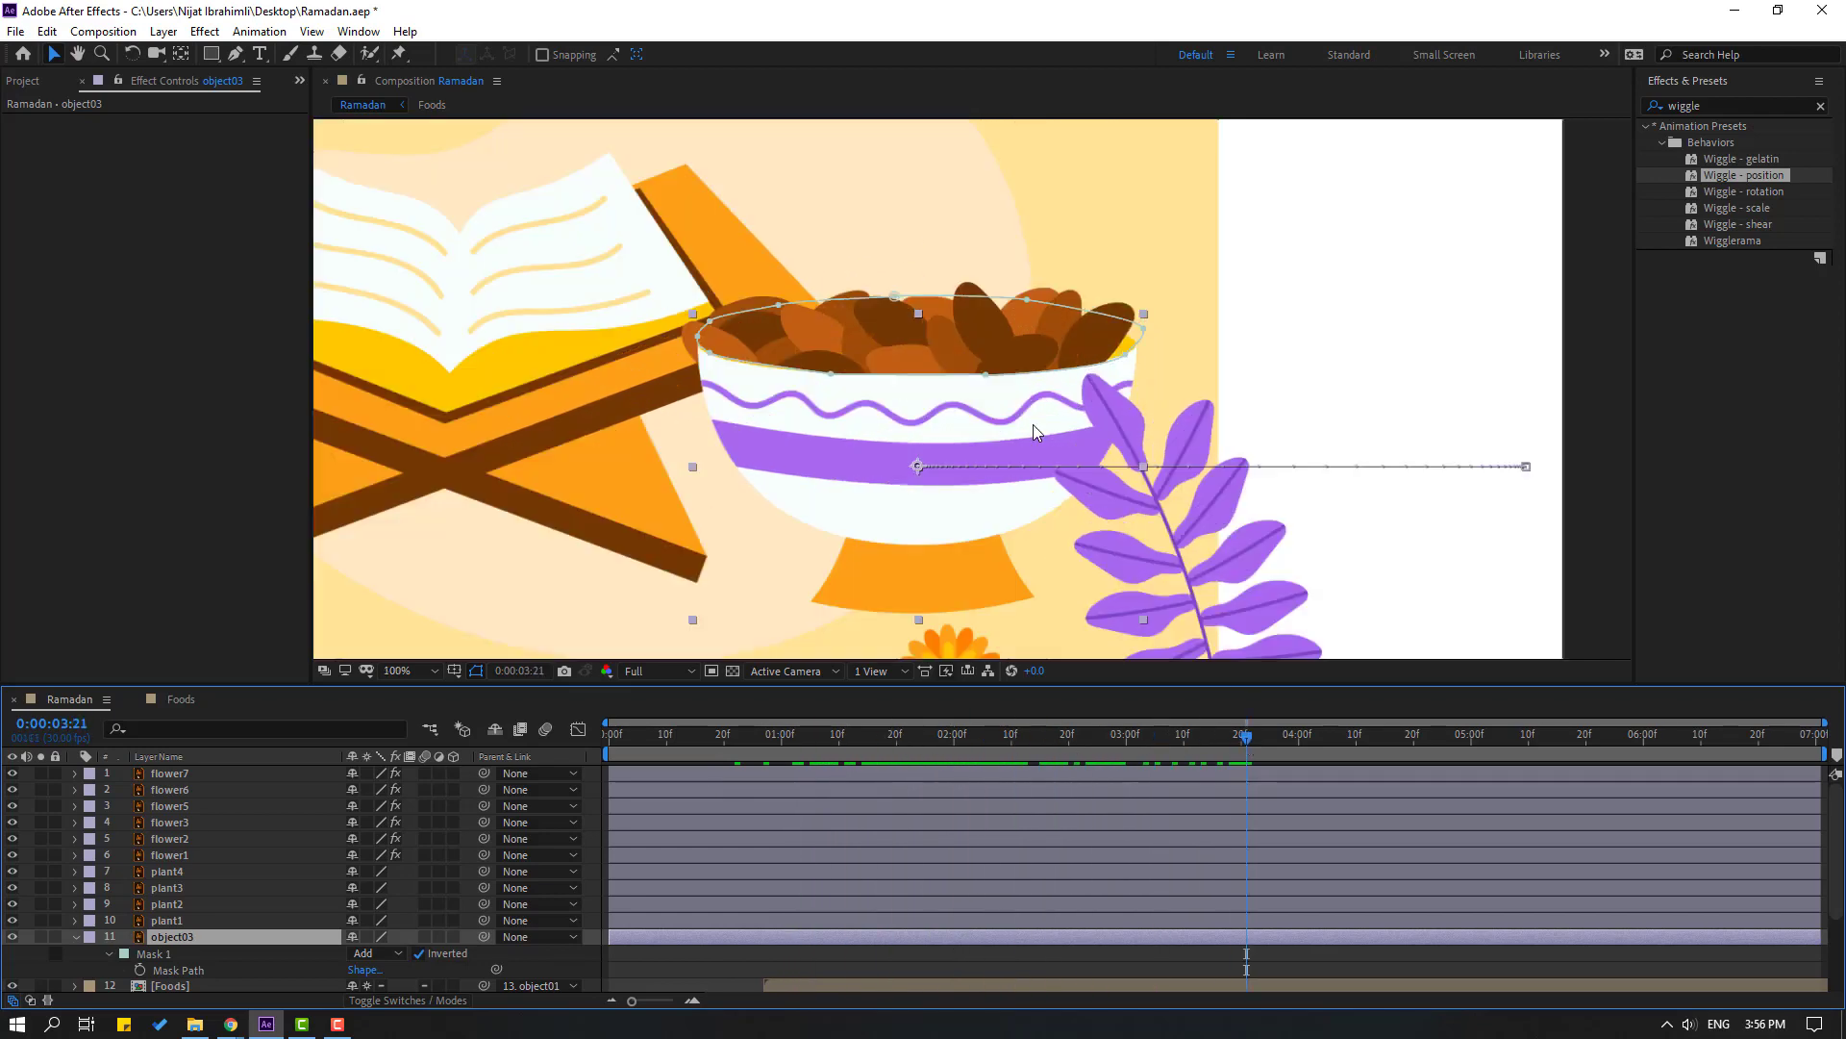
{"action": "scroll", "coordinate": [1034, 426], "scroll_direction": "up", "scroll_amount": 2}
{"action": "left_click", "coordinate": [202, 984]}
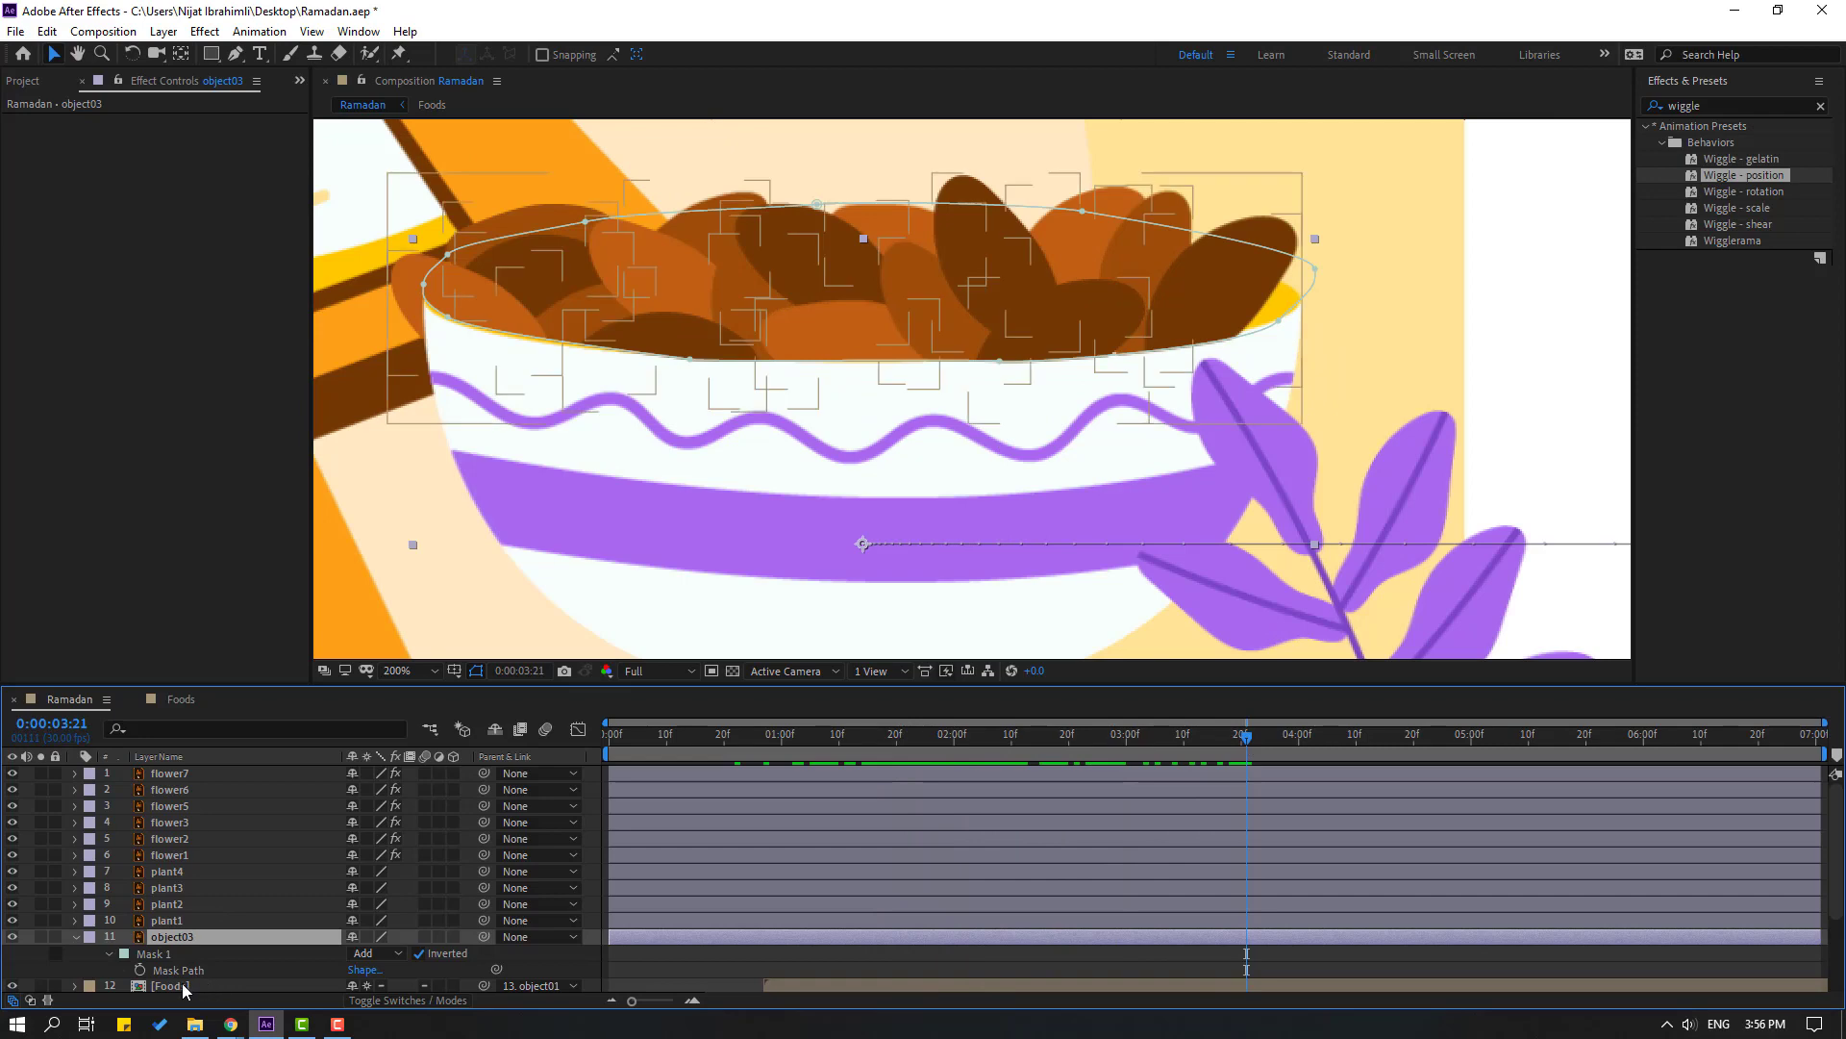
{"action": "left_click_drag", "start_coordinate": [784, 532], "coordinate": [778, 548]}
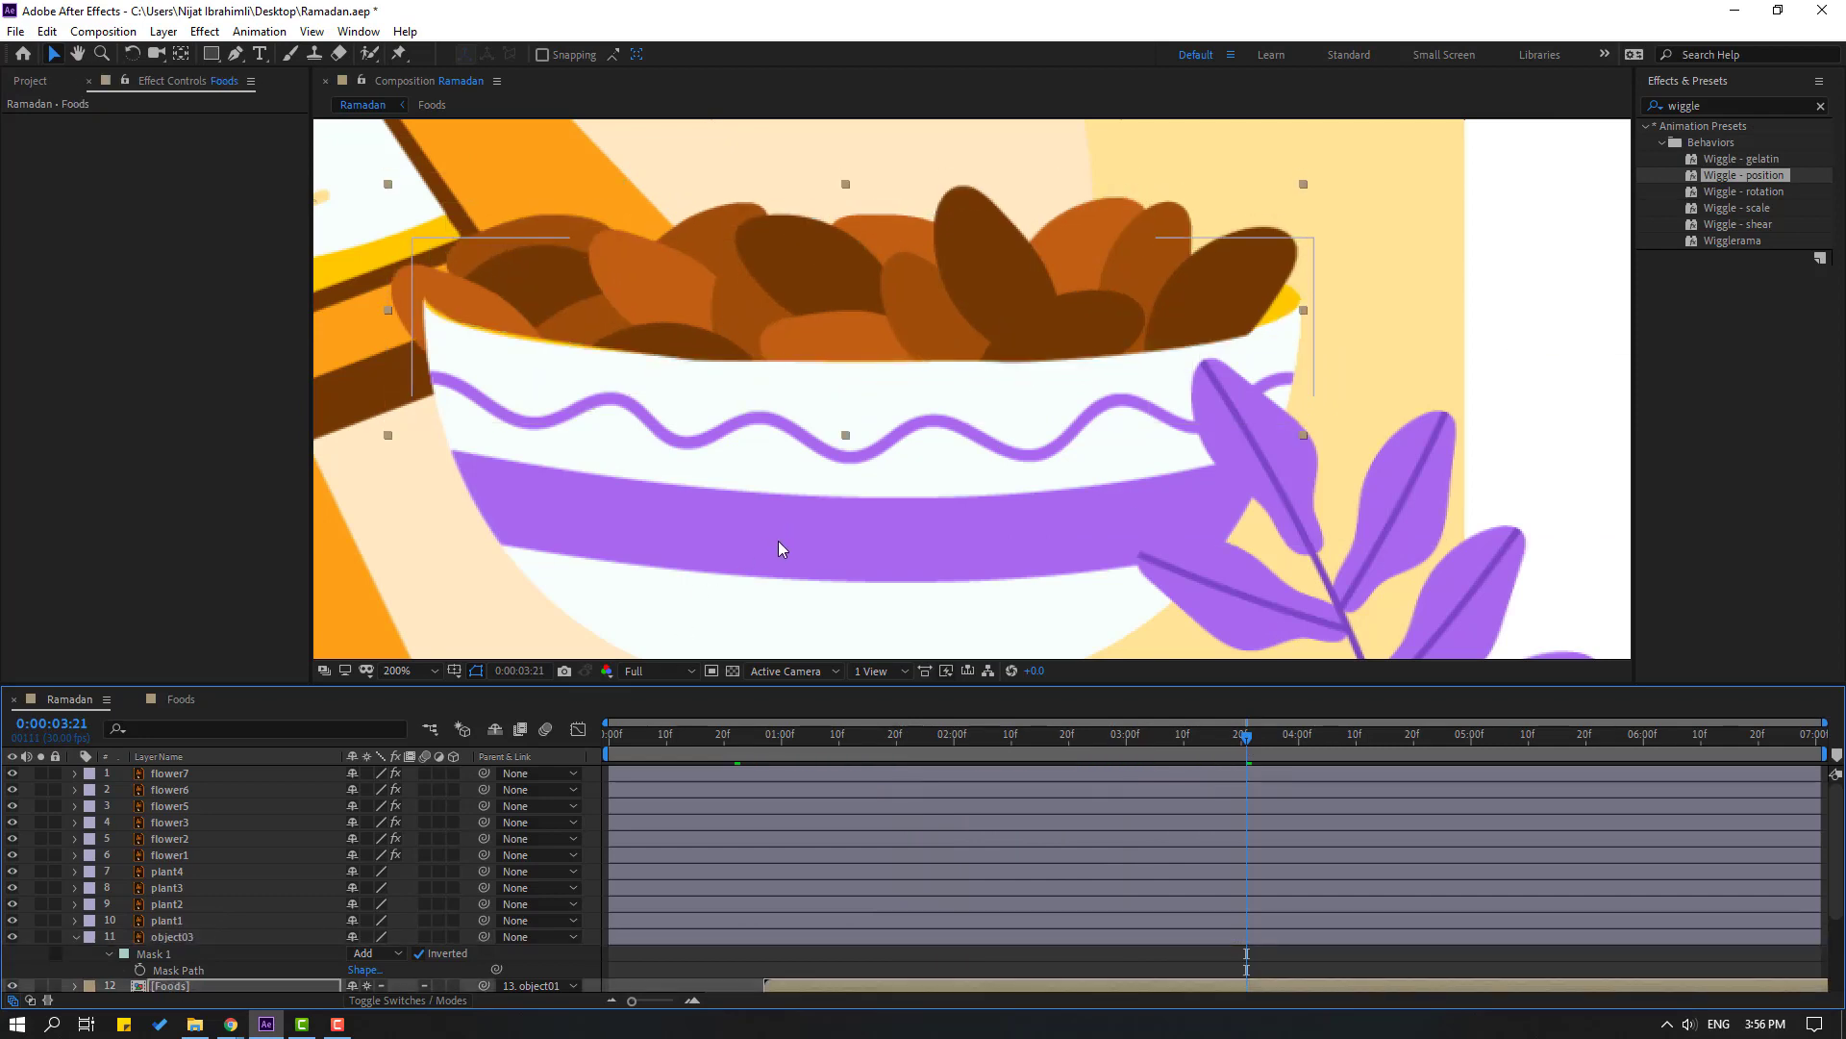
{"action": "key", "text": "shift+Right"}
{"action": "key", "text": "shift+Right"}
{"action": "left_click", "coordinate": [1316, 438]}
{"action": "left_click_drag", "start_coordinate": [1317, 432], "coordinate": [1290, 431]}
{"action": "left_click_drag", "start_coordinate": [940, 281], "coordinate": [958, 275]}
{"action": "scroll", "coordinate": [1006, 275], "scroll_direction": "down", "scroll_amount": 2}
{"action": "key", "text": "space"}
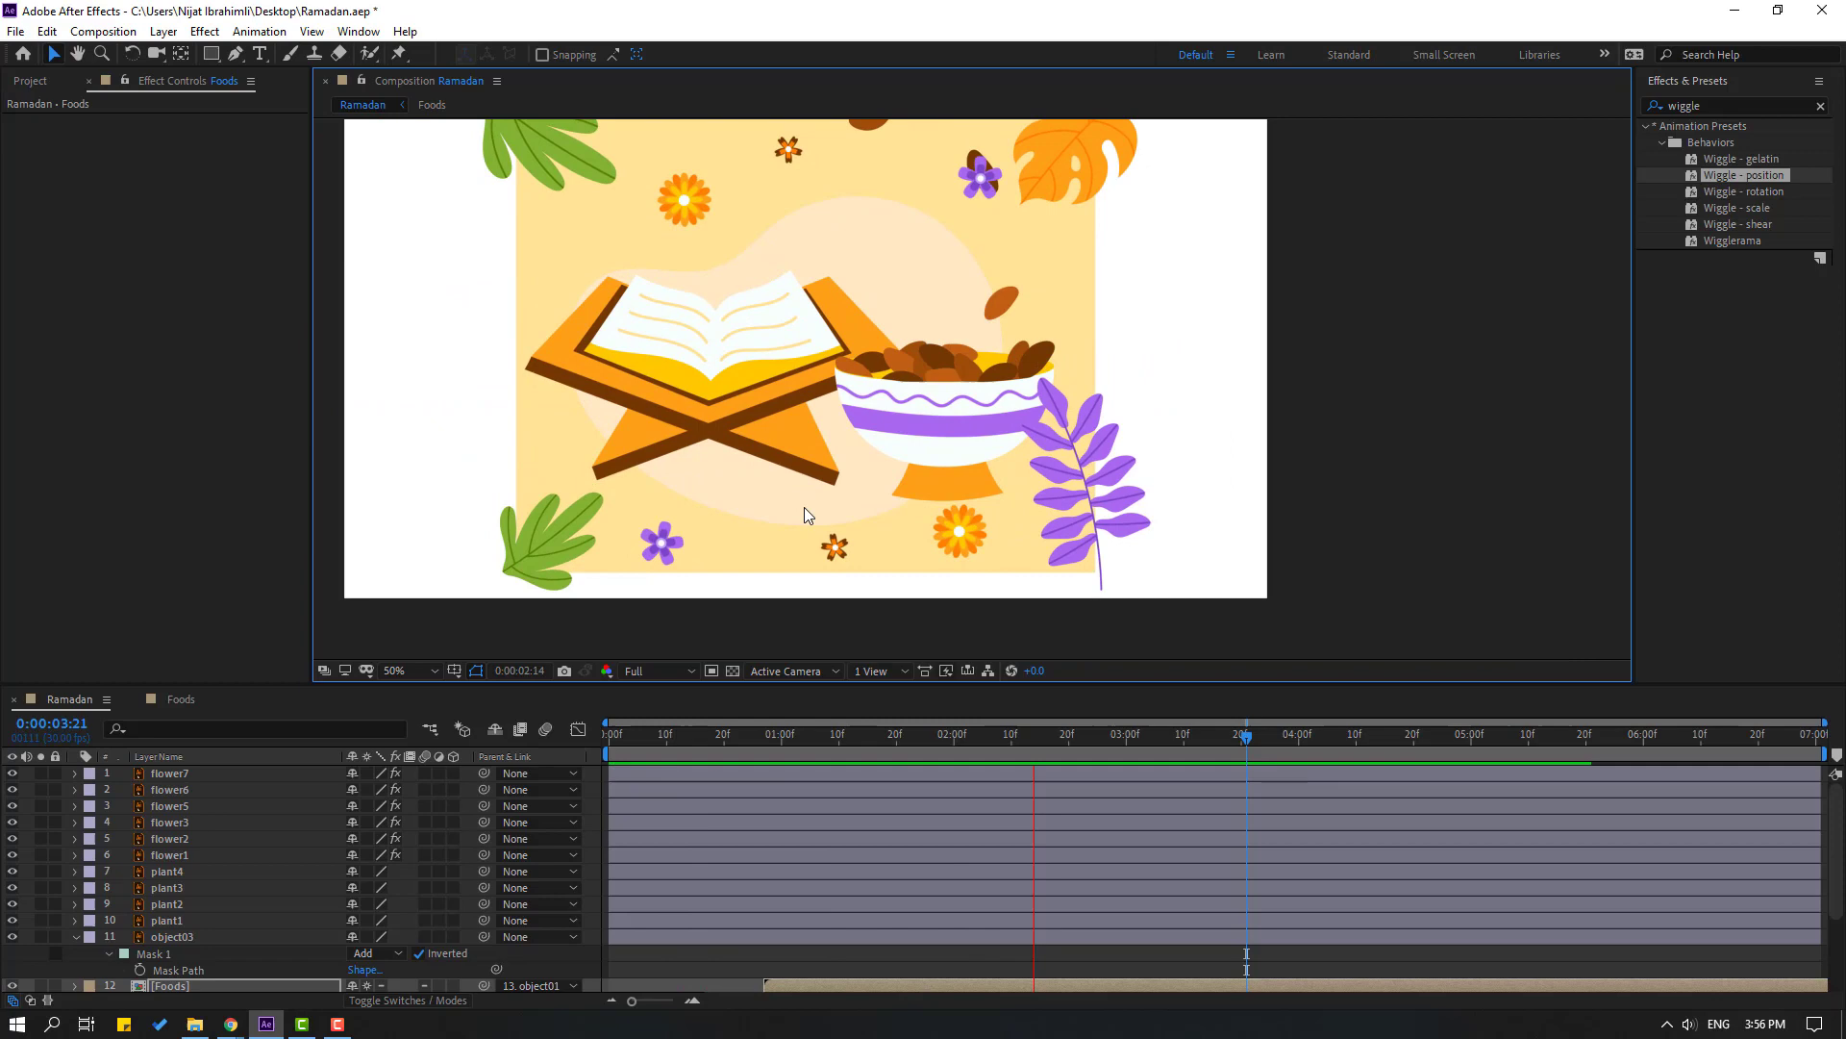
{"action": "key", "text": "space"}
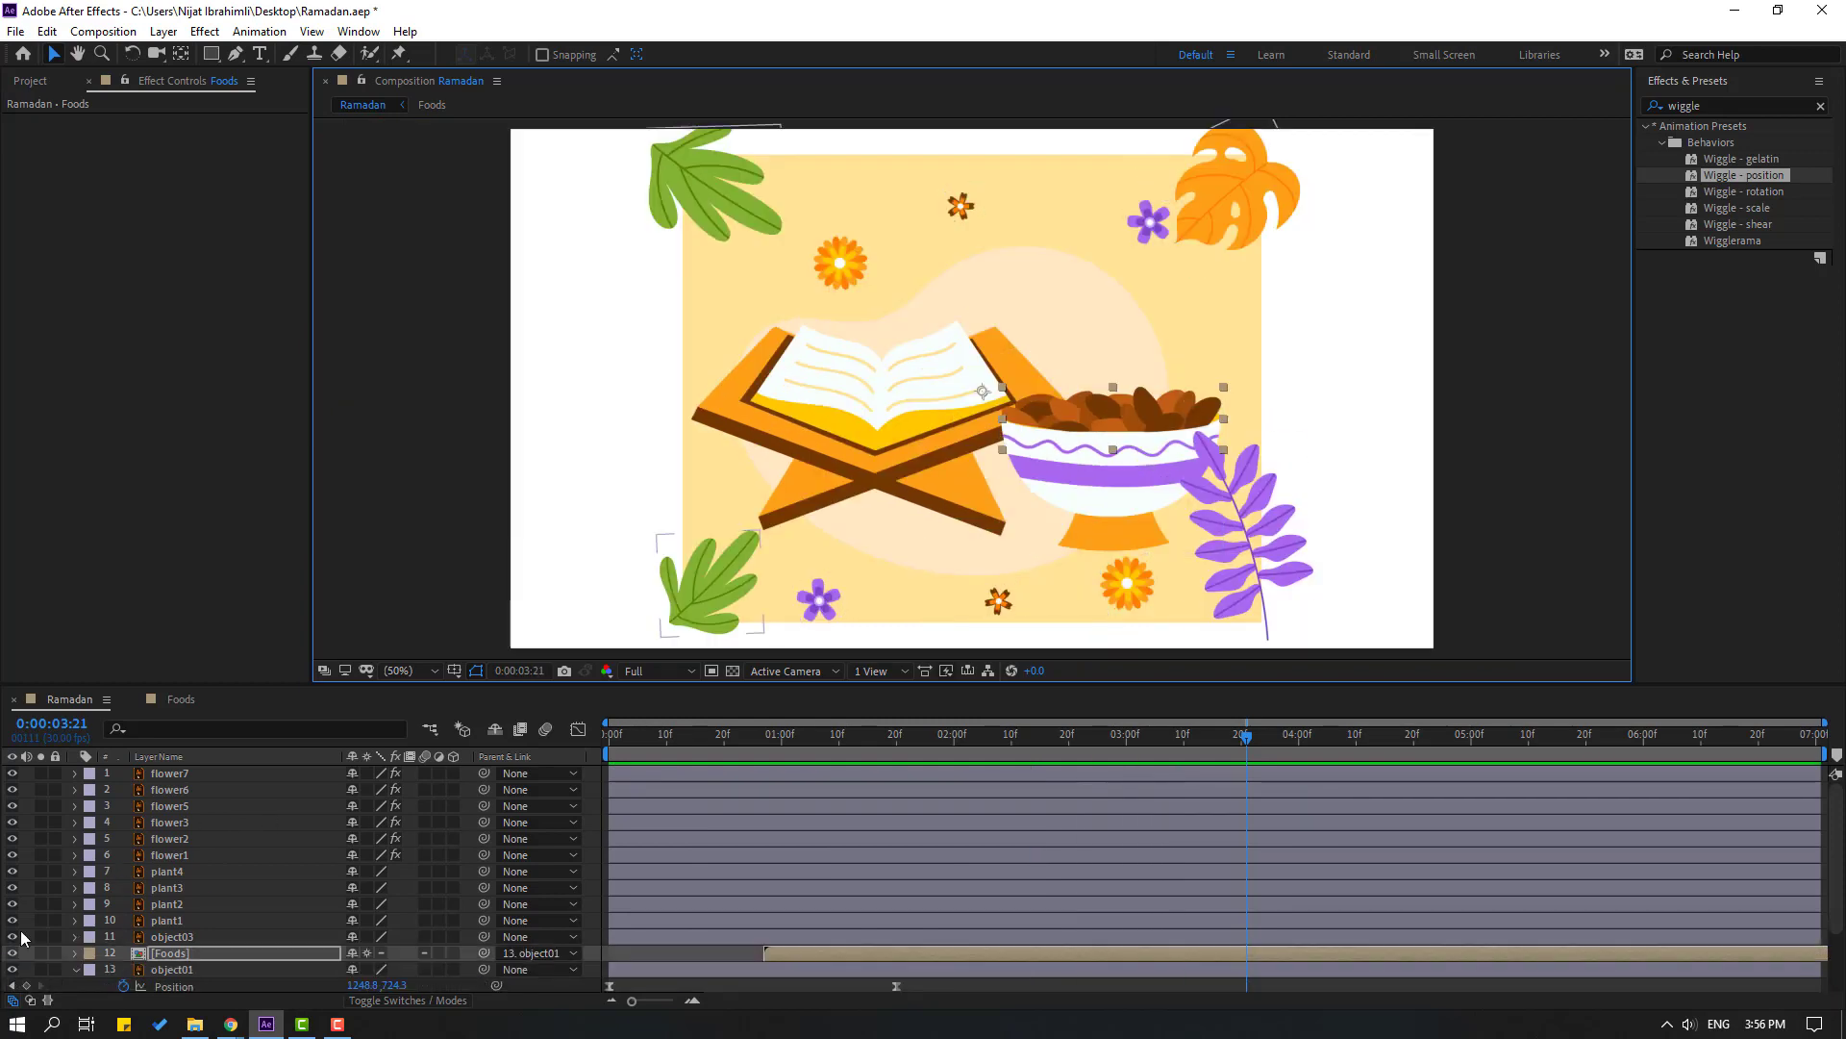
Collapse the open properties of object01 and object02 and enlarge the timeline to show all layers
{"action": "left_click", "coordinate": [75, 970]}
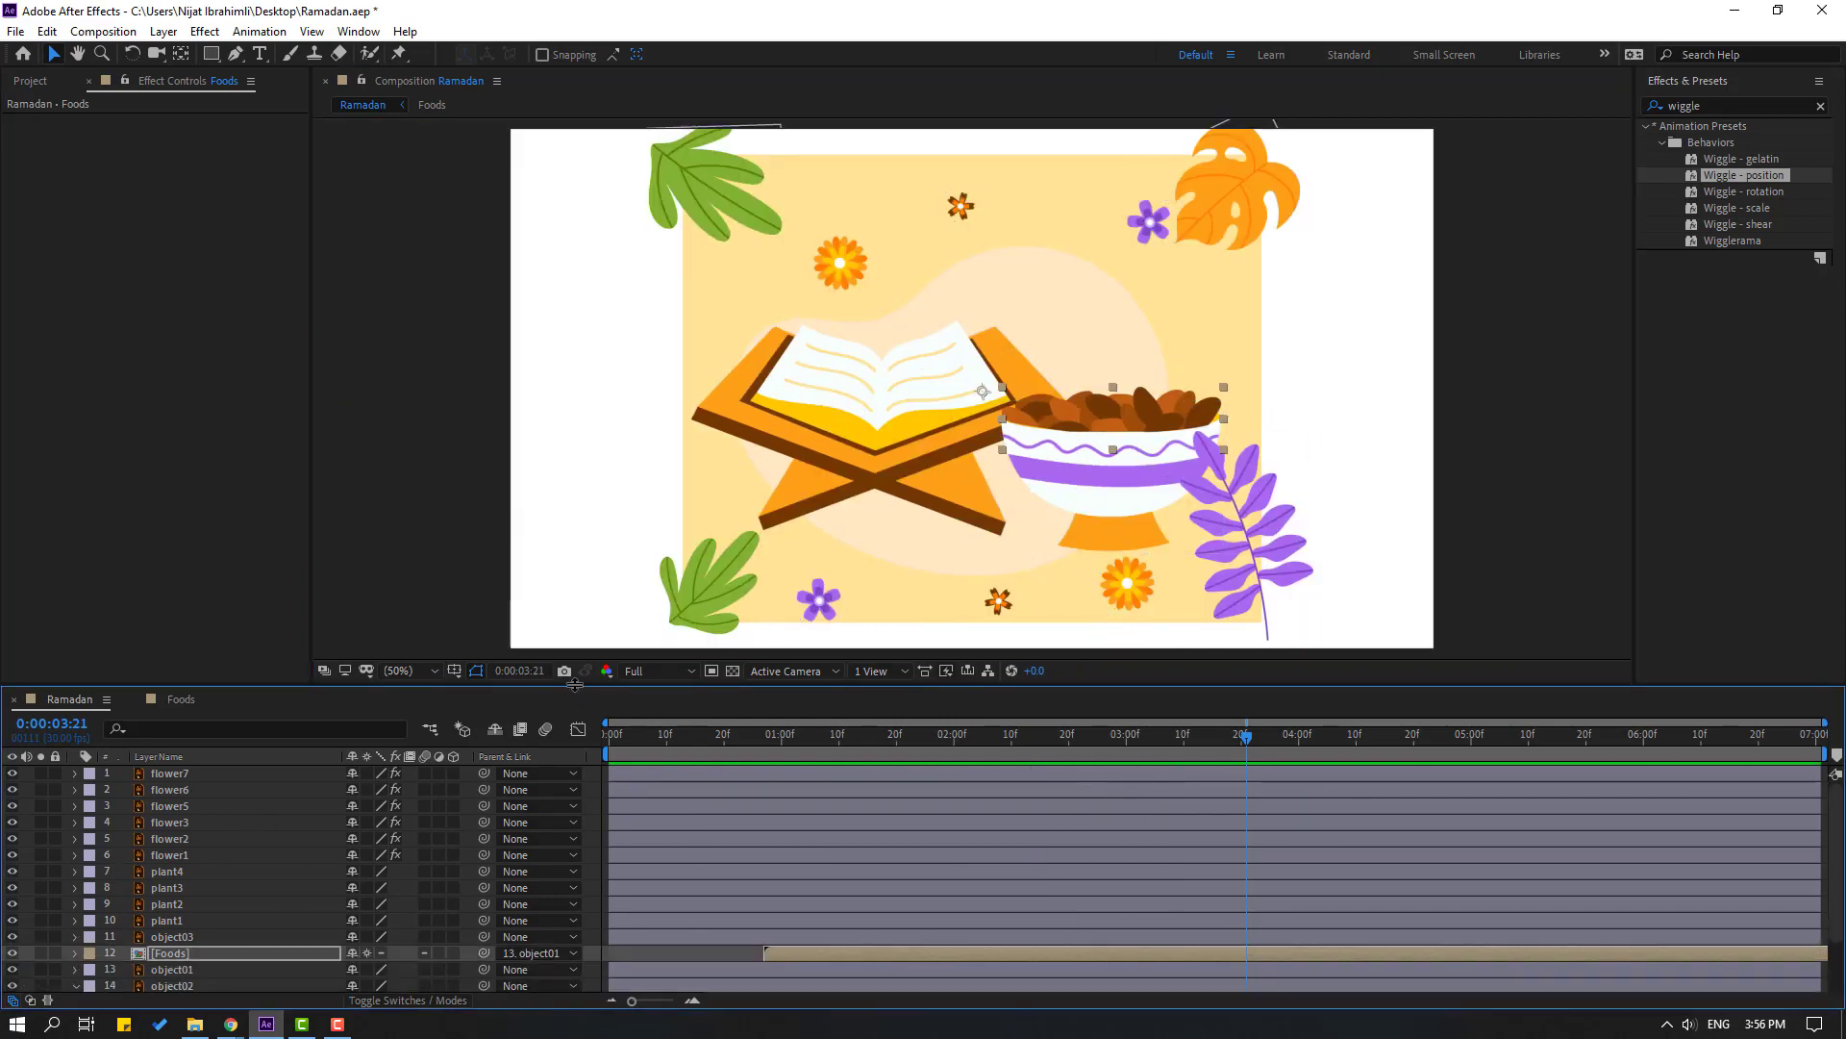
{"action": "left_click_drag", "start_coordinate": [575, 684], "coordinate": [570, 562]}
{"action": "left_click", "coordinate": [76, 863]}
{"action": "left_click", "coordinate": [76, 863]}
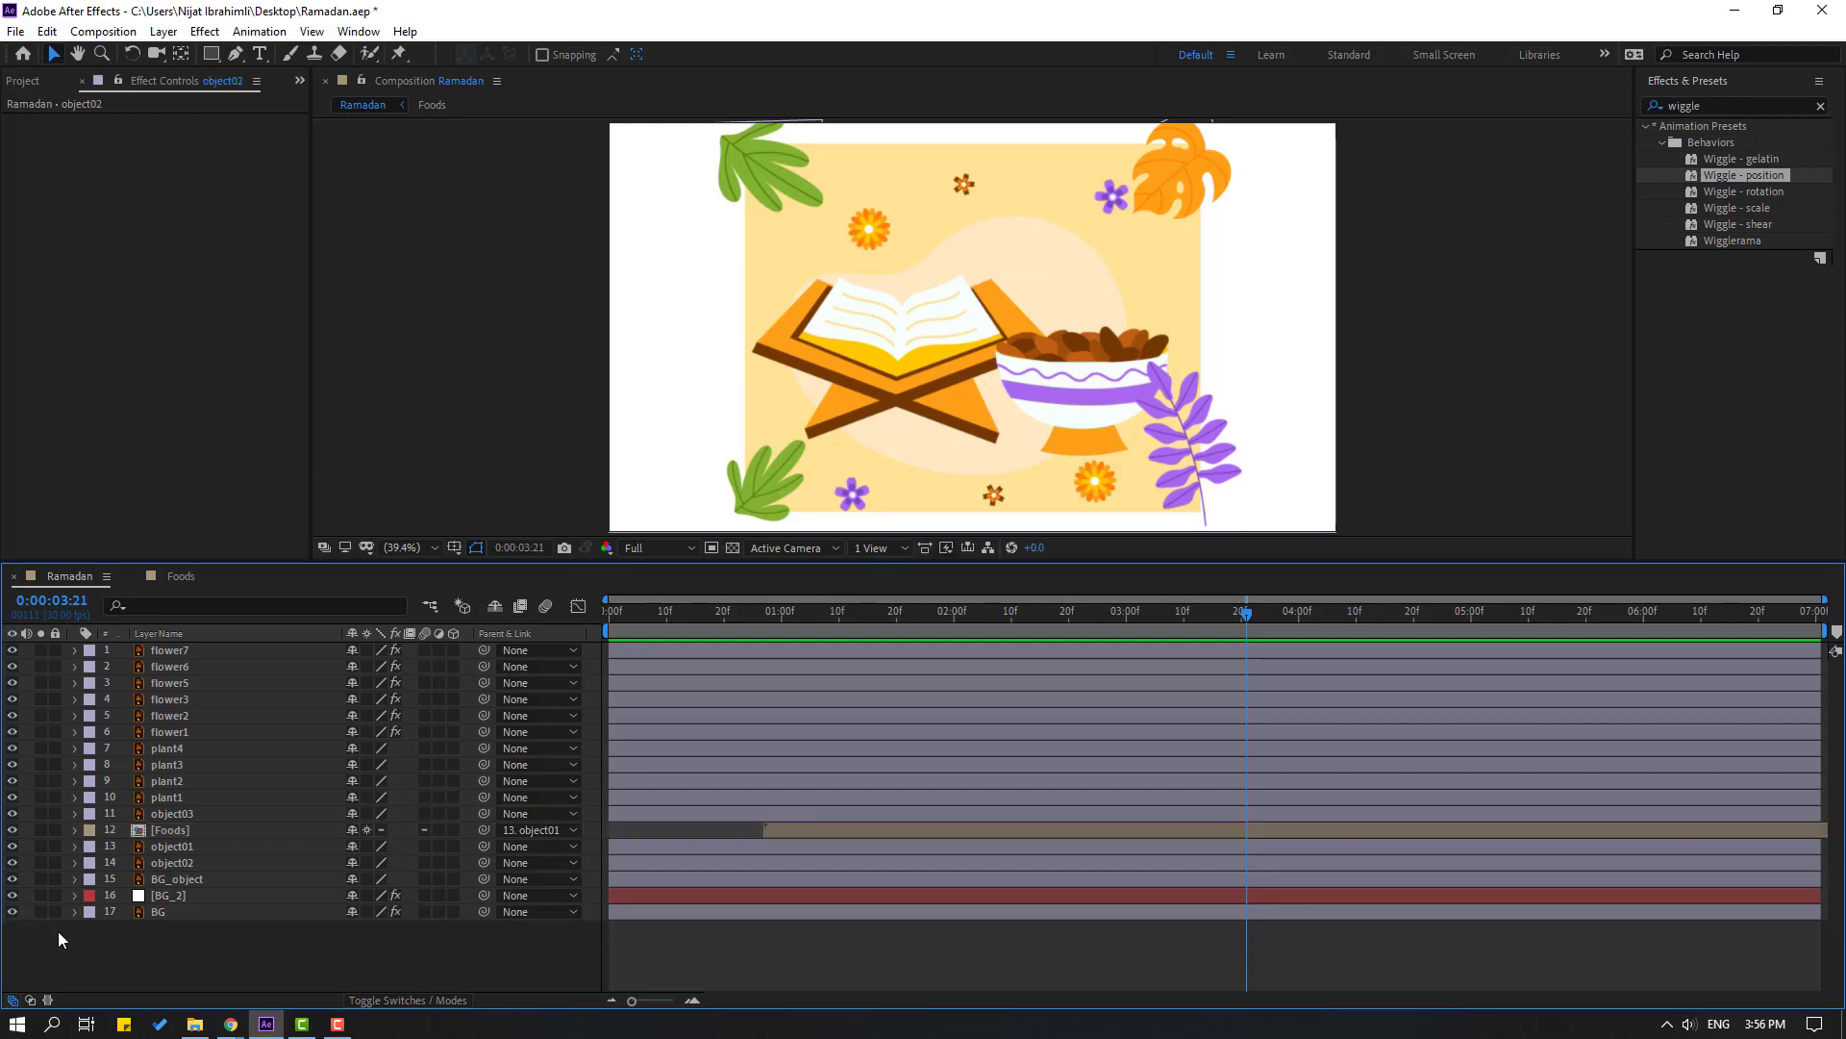
Pre-compose all layers from flower7 down to BG_object into a new composition named main, moving all attributes into it
{"action": "left_click", "coordinate": [173, 879]}
{"action": "left_click", "coordinate": [164, 651], "text": "shift"}
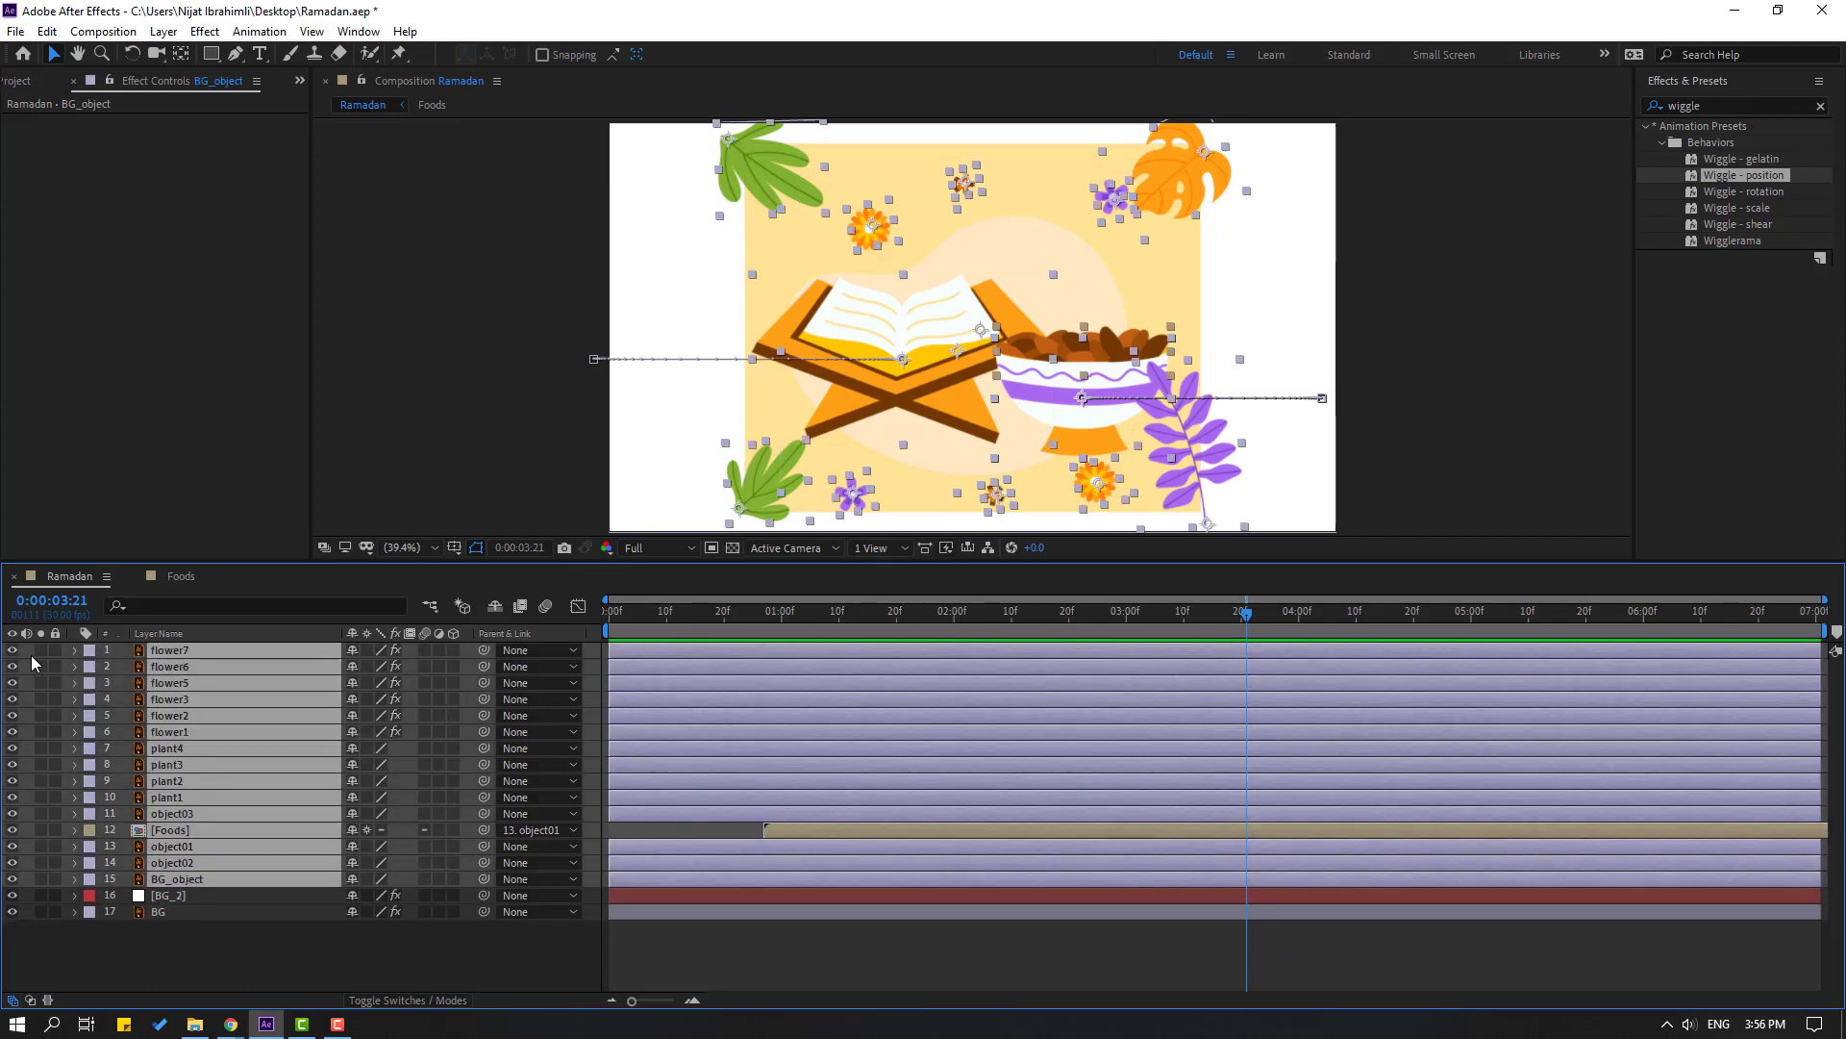
{"action": "left_click", "coordinate": [13, 652]}
{"action": "left_click", "coordinate": [12, 652]}
{"action": "right_click", "coordinate": [180, 677]}
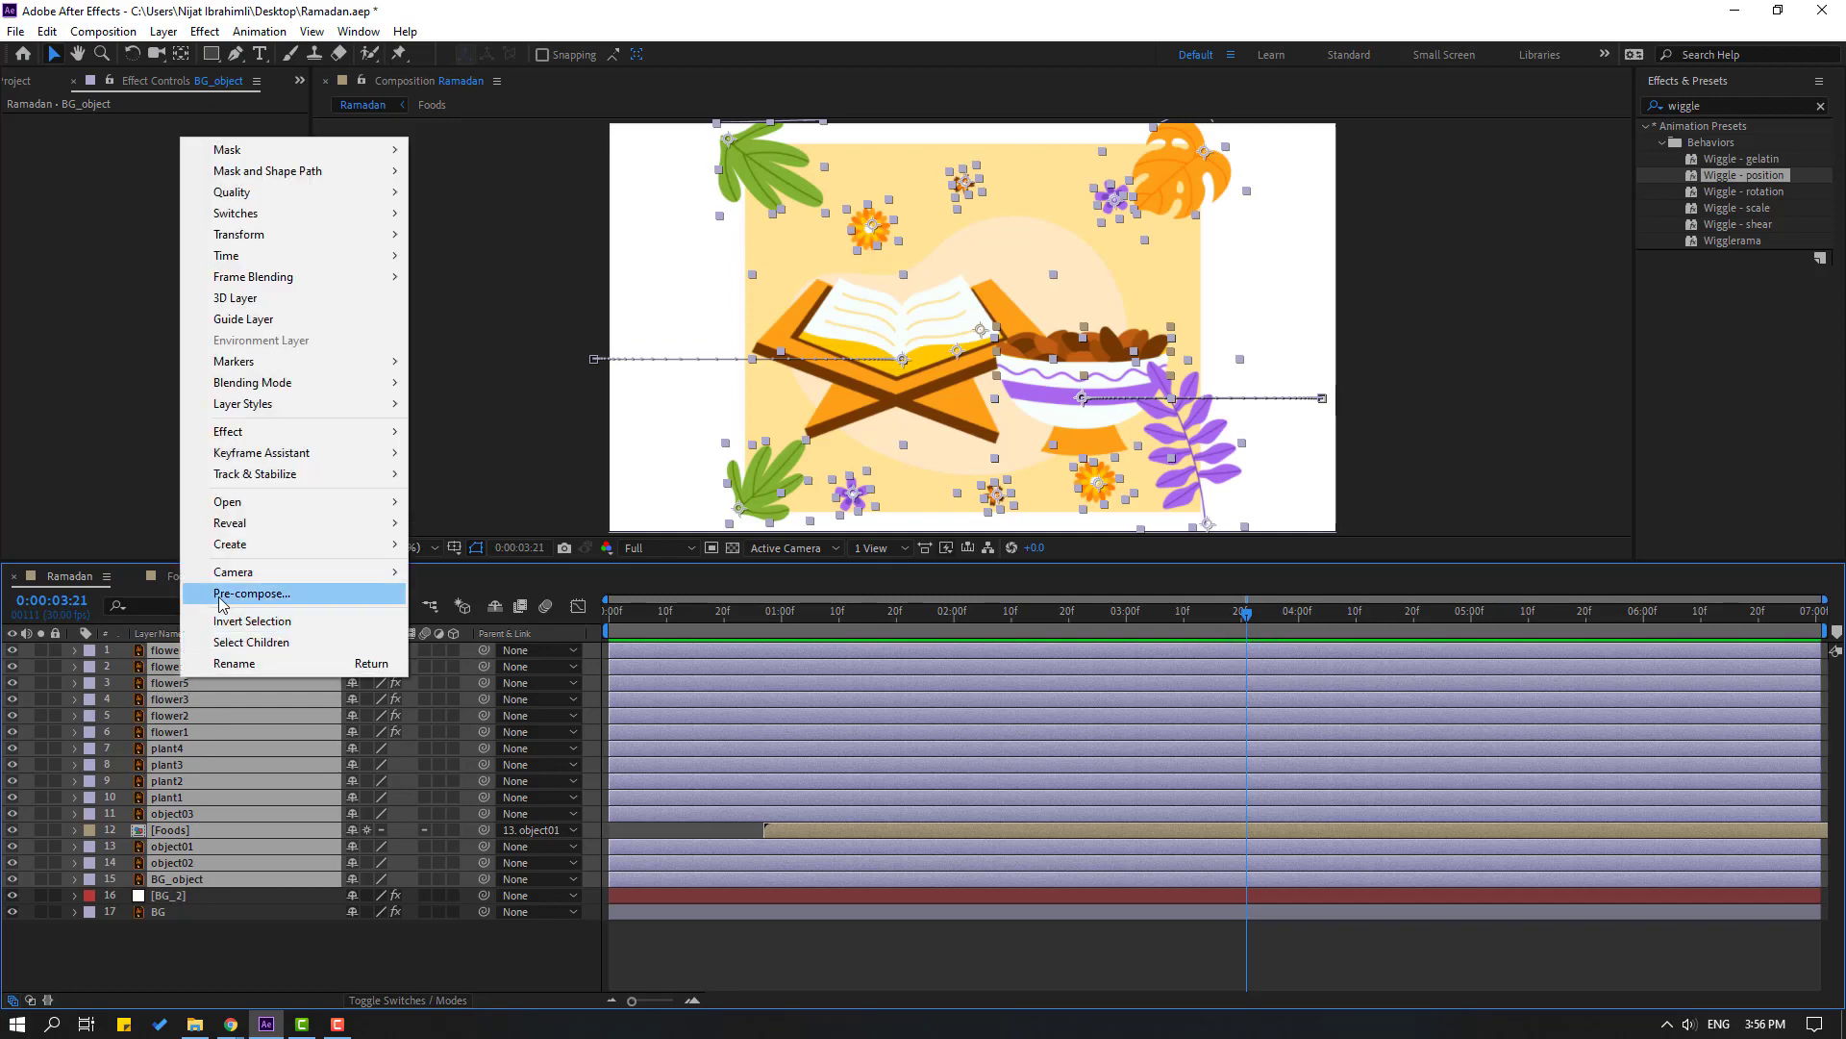
{"action": "left_click", "coordinate": [222, 594]}
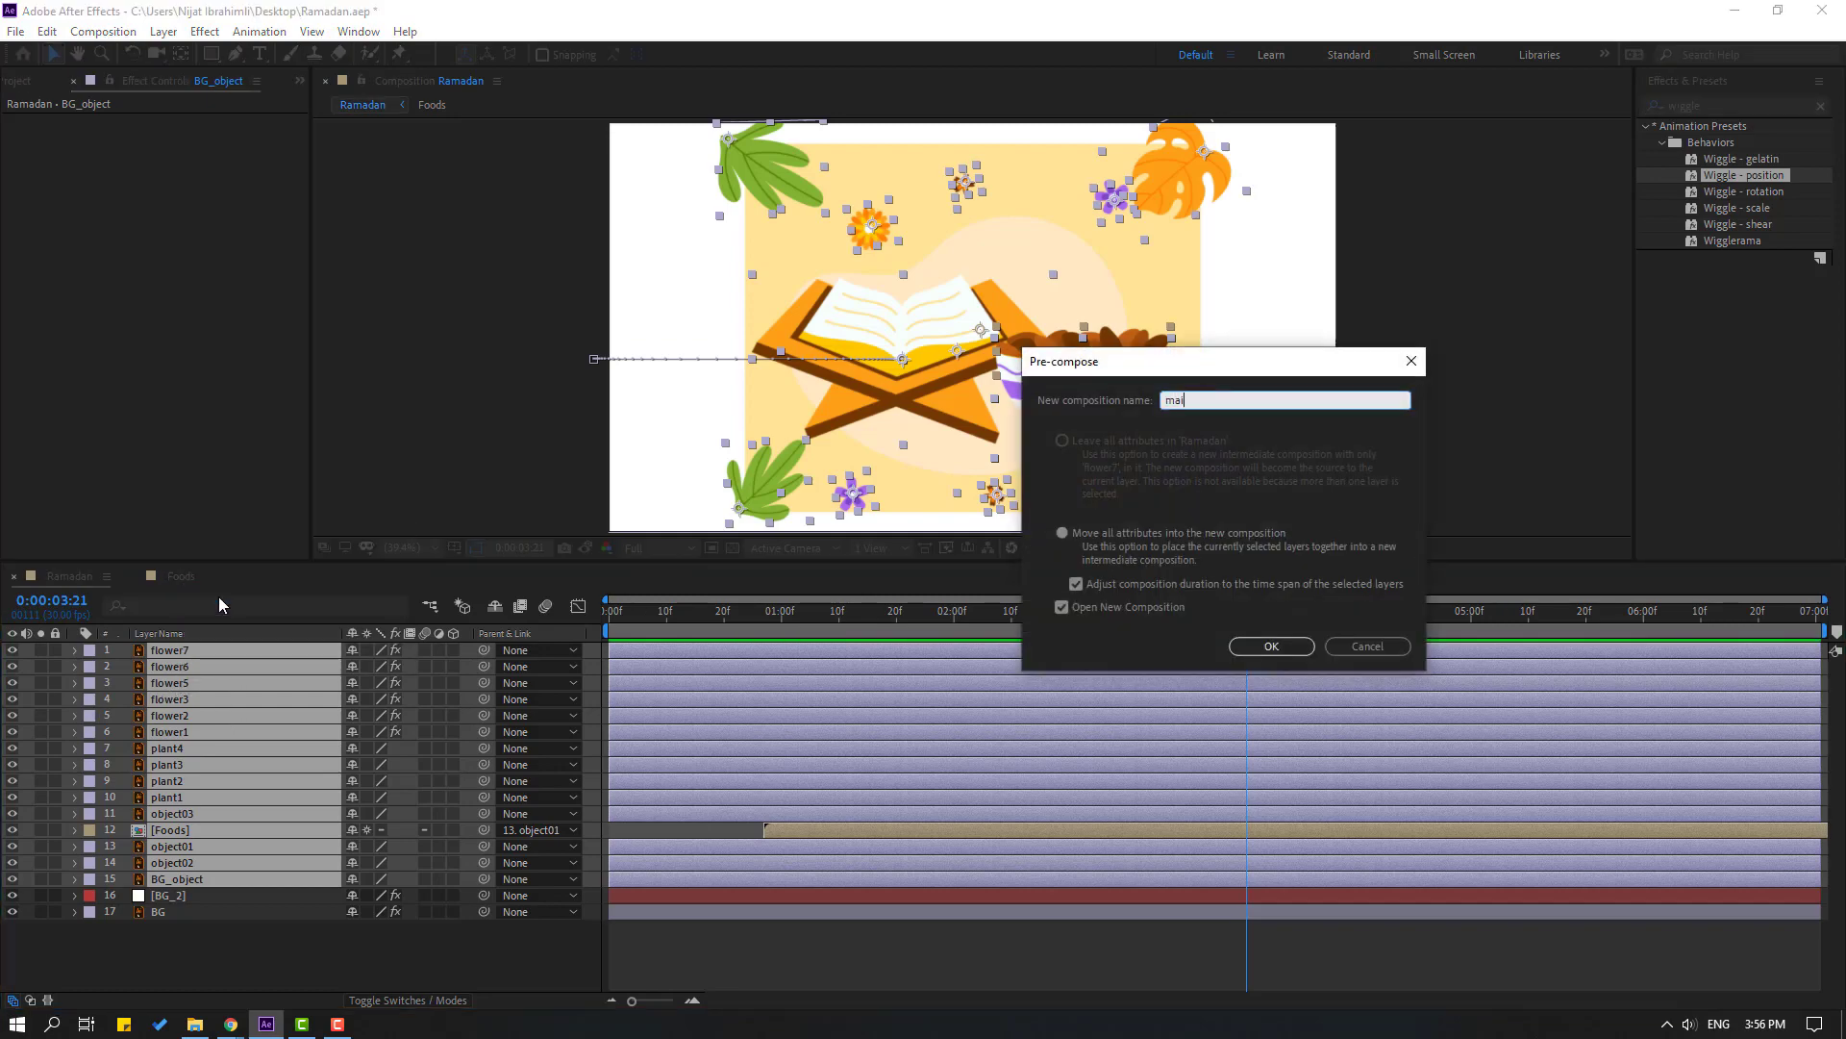
{"action": "left_click", "coordinate": [1279, 647]}
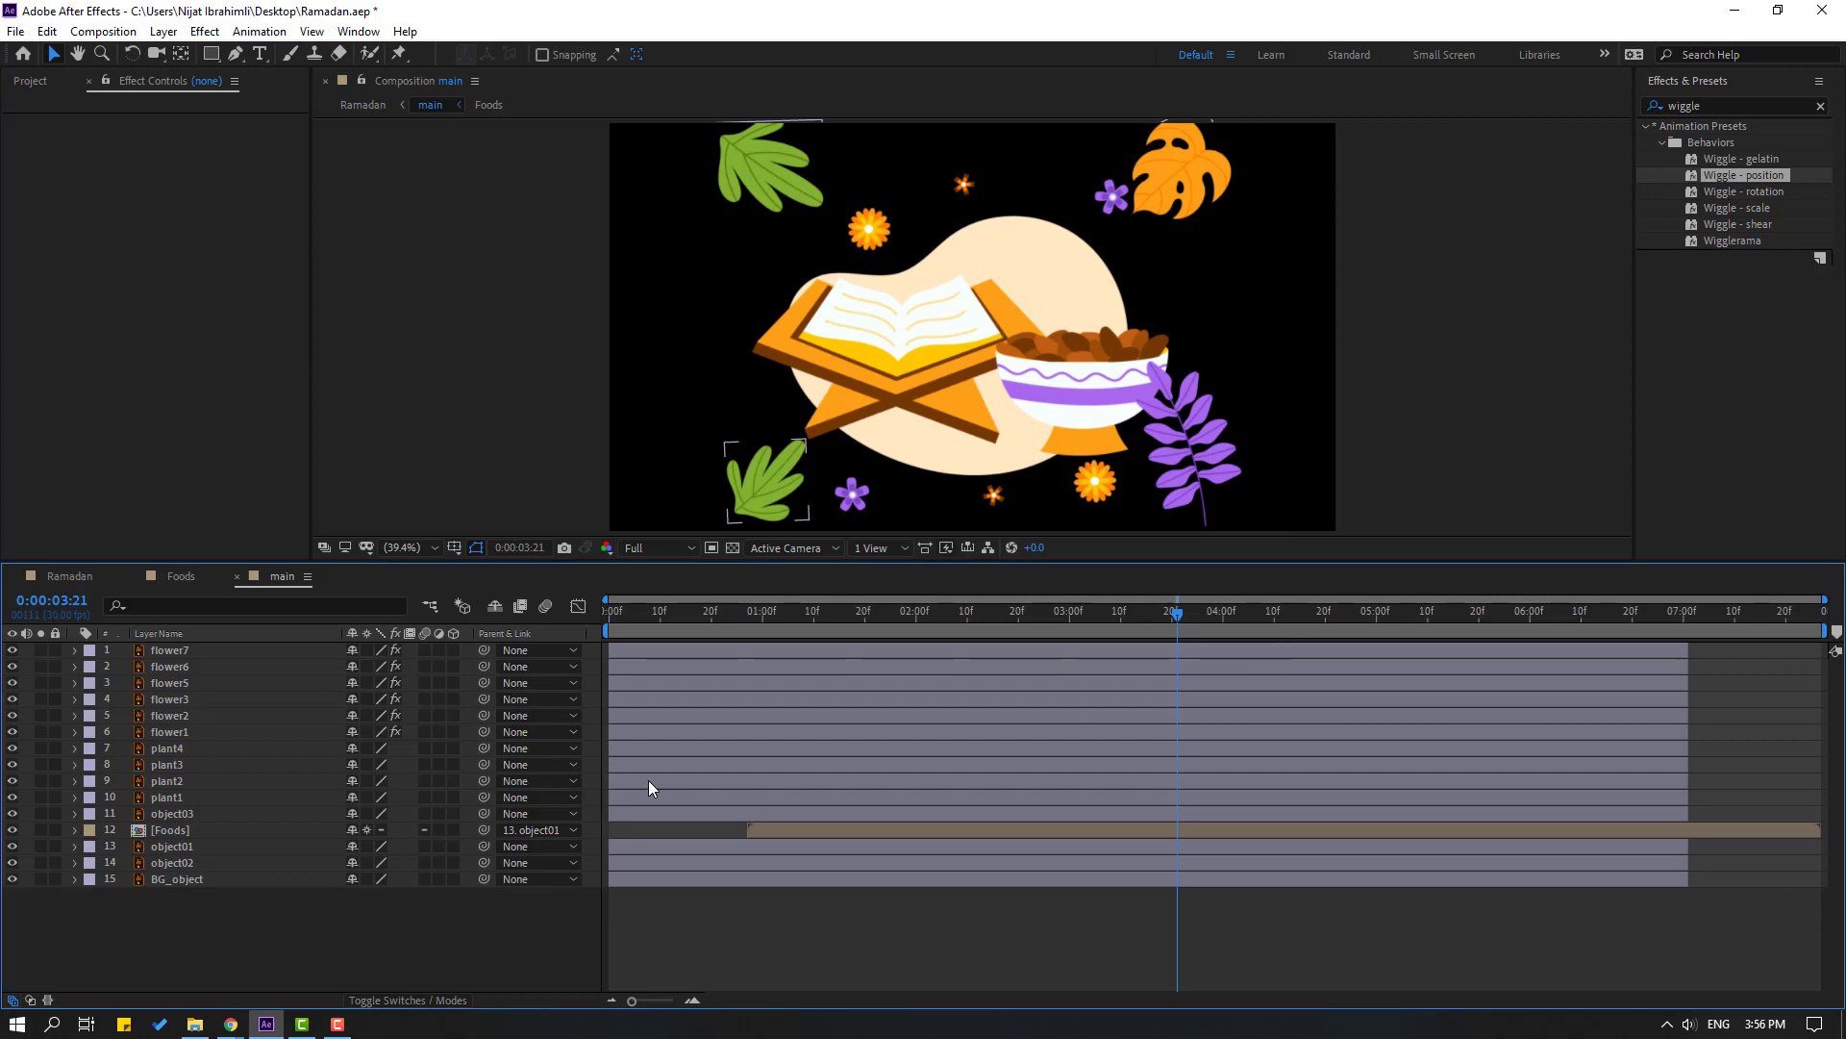
In the Ramadan composition, duplicate the BG_2 layer and place the copy directly above the main layer
{"action": "left_click", "coordinate": [61, 575]}
{"action": "left_click_drag", "start_coordinate": [625, 615], "coordinate": [583, 635]}
{"action": "left_click", "coordinate": [170, 668]}
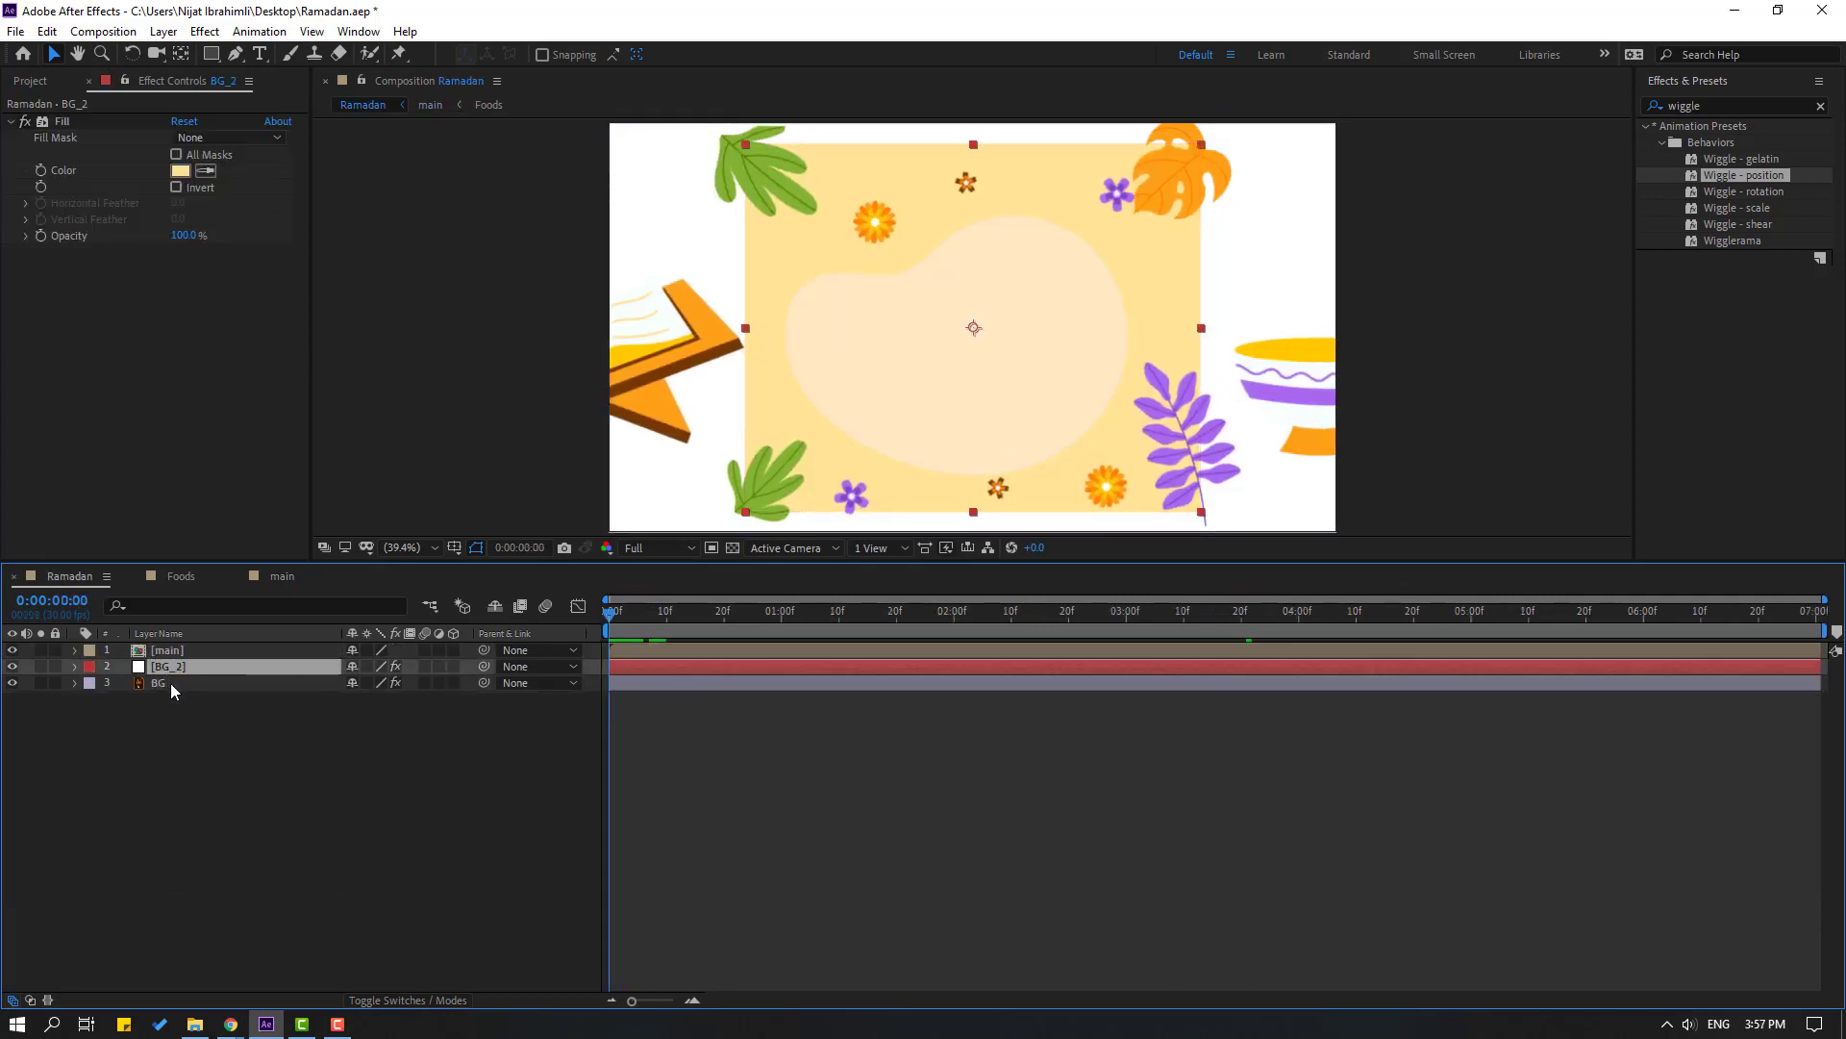
{"action": "key", "text": "ctrl+d"}
{"action": "left_click", "coordinate": [171, 652]}
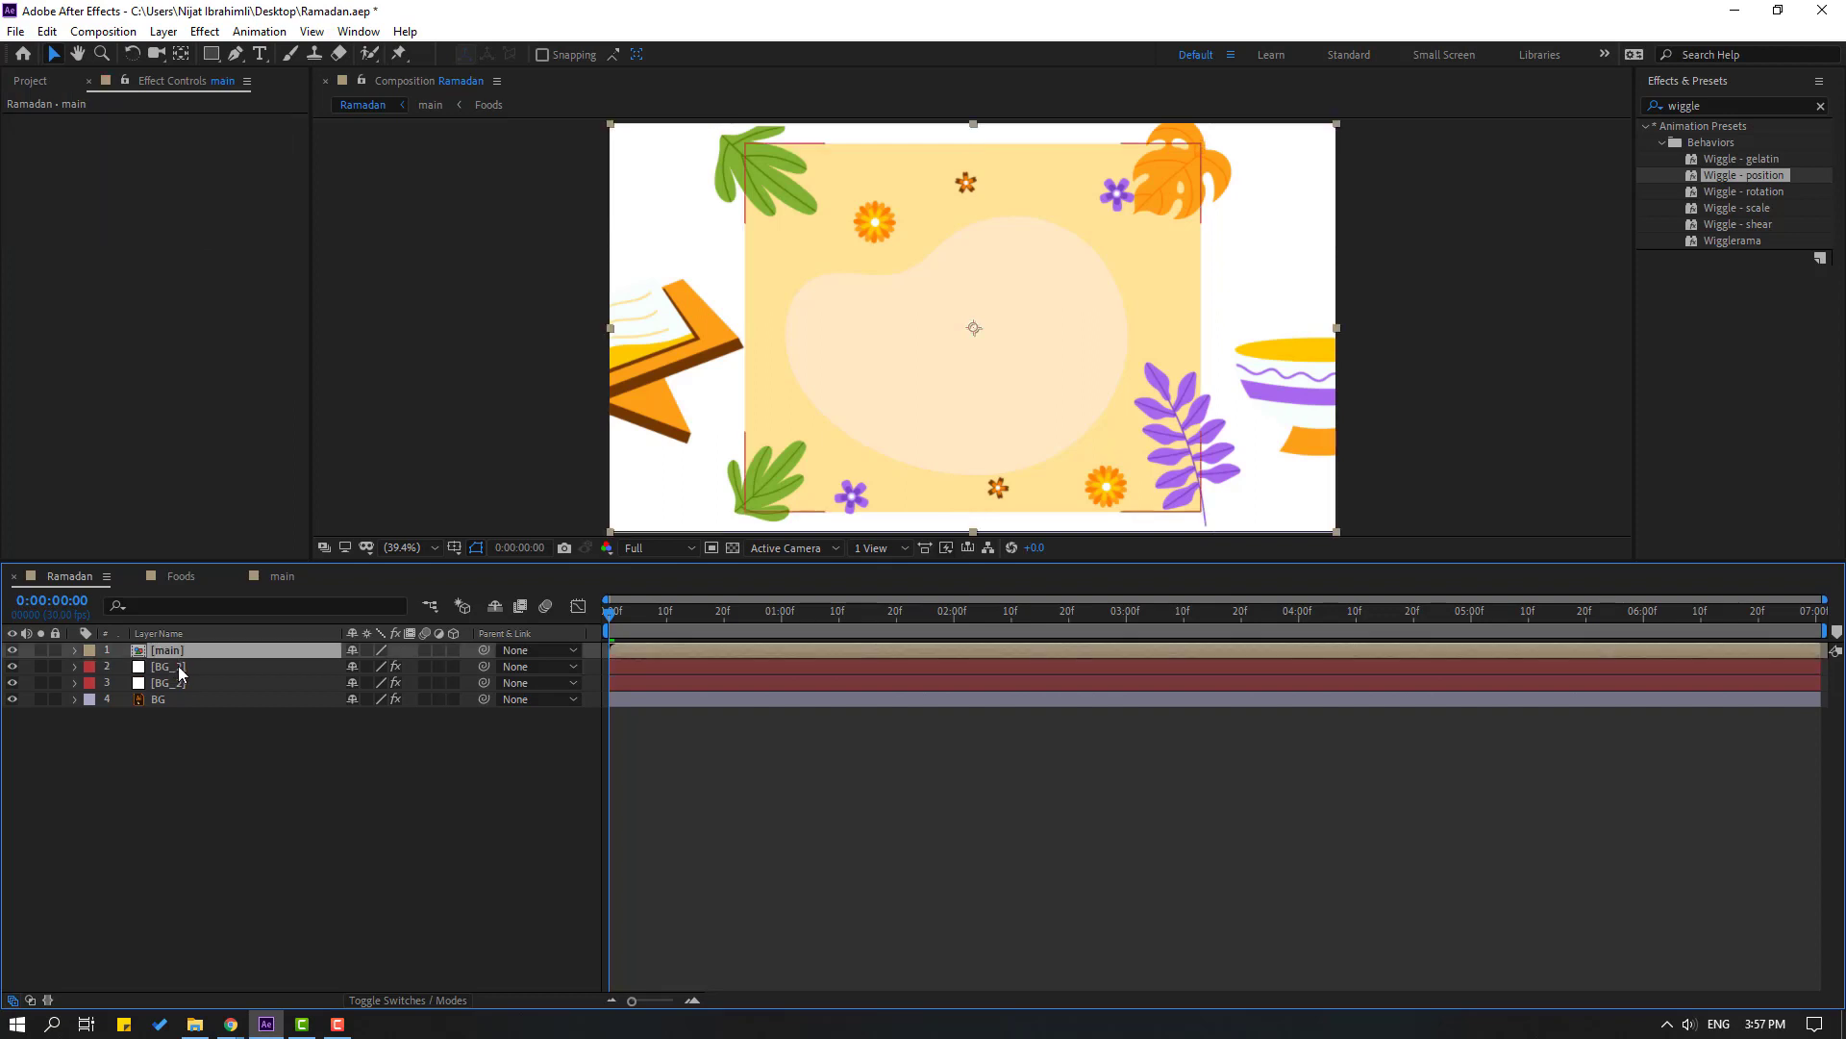
{"action": "left_click_drag", "start_coordinate": [168, 652], "coordinate": [182, 677]}
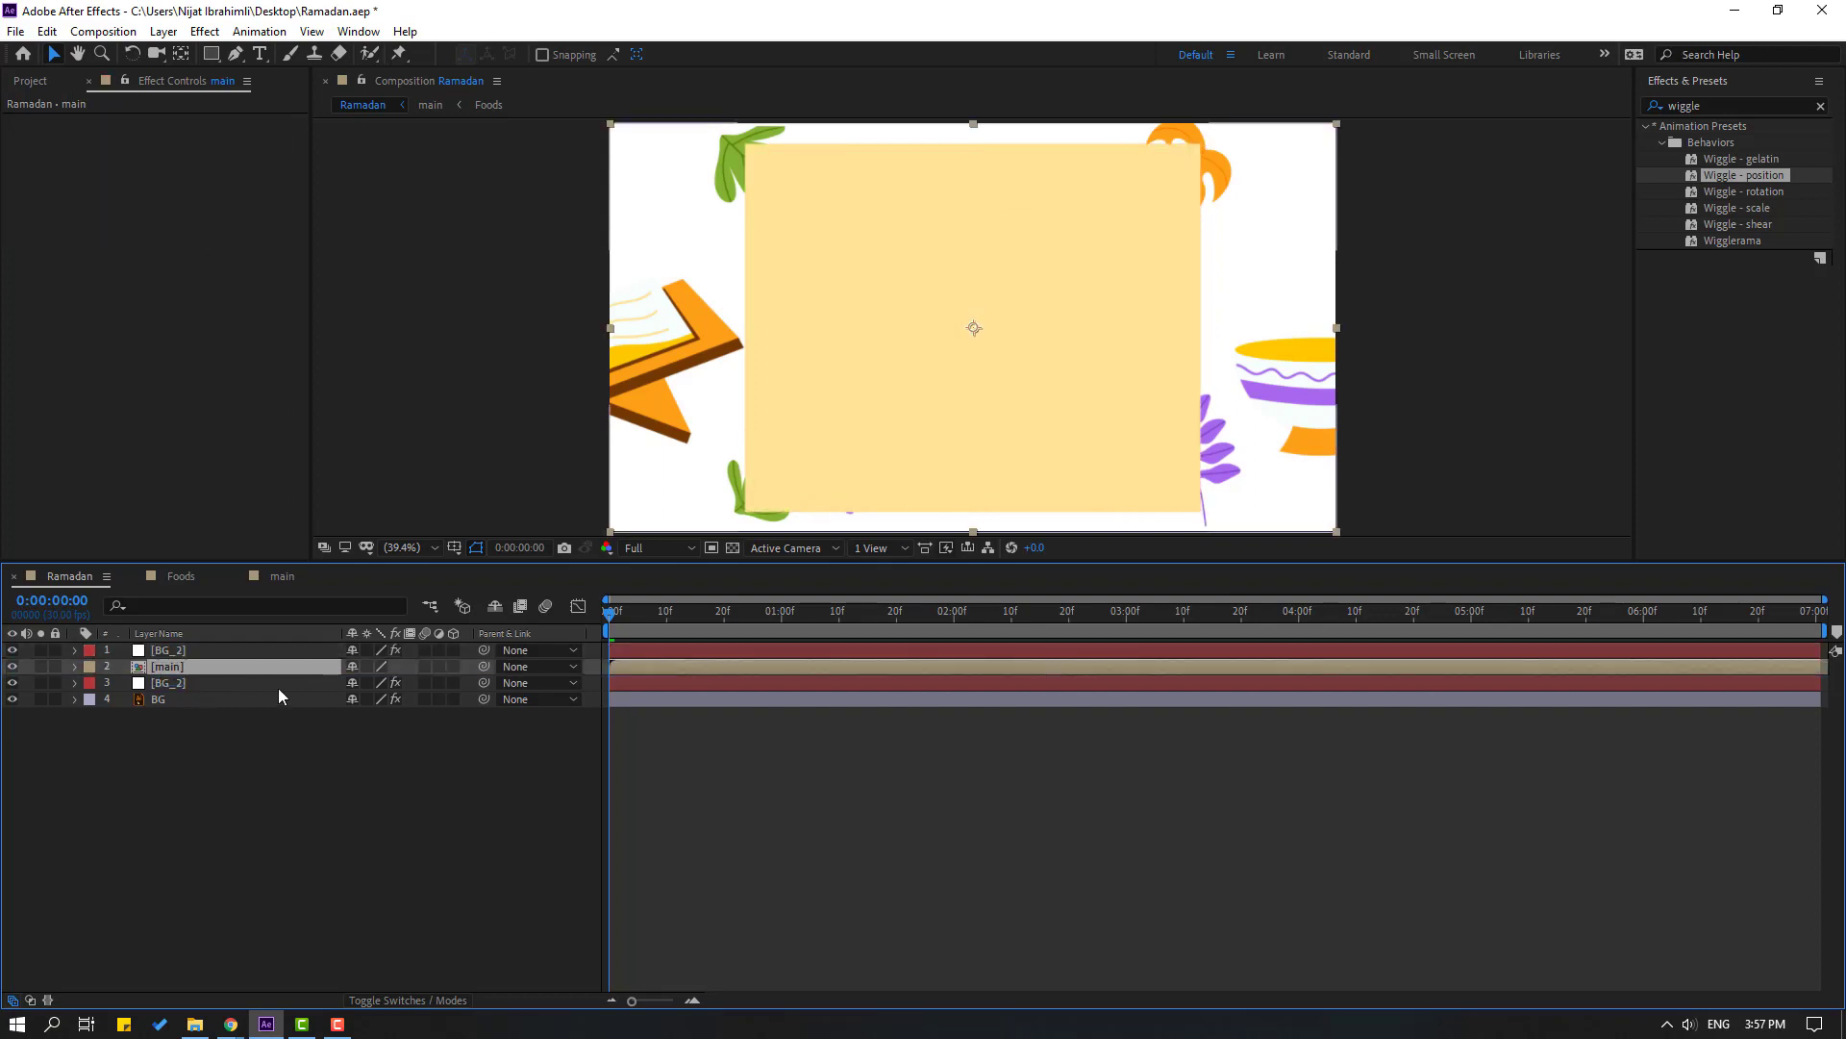
Set the main layer's track matte to Alpha Matte "[BG_2]" and scrub through the animation to about 3:07
{"action": "left_click", "coordinate": [385, 1001]}
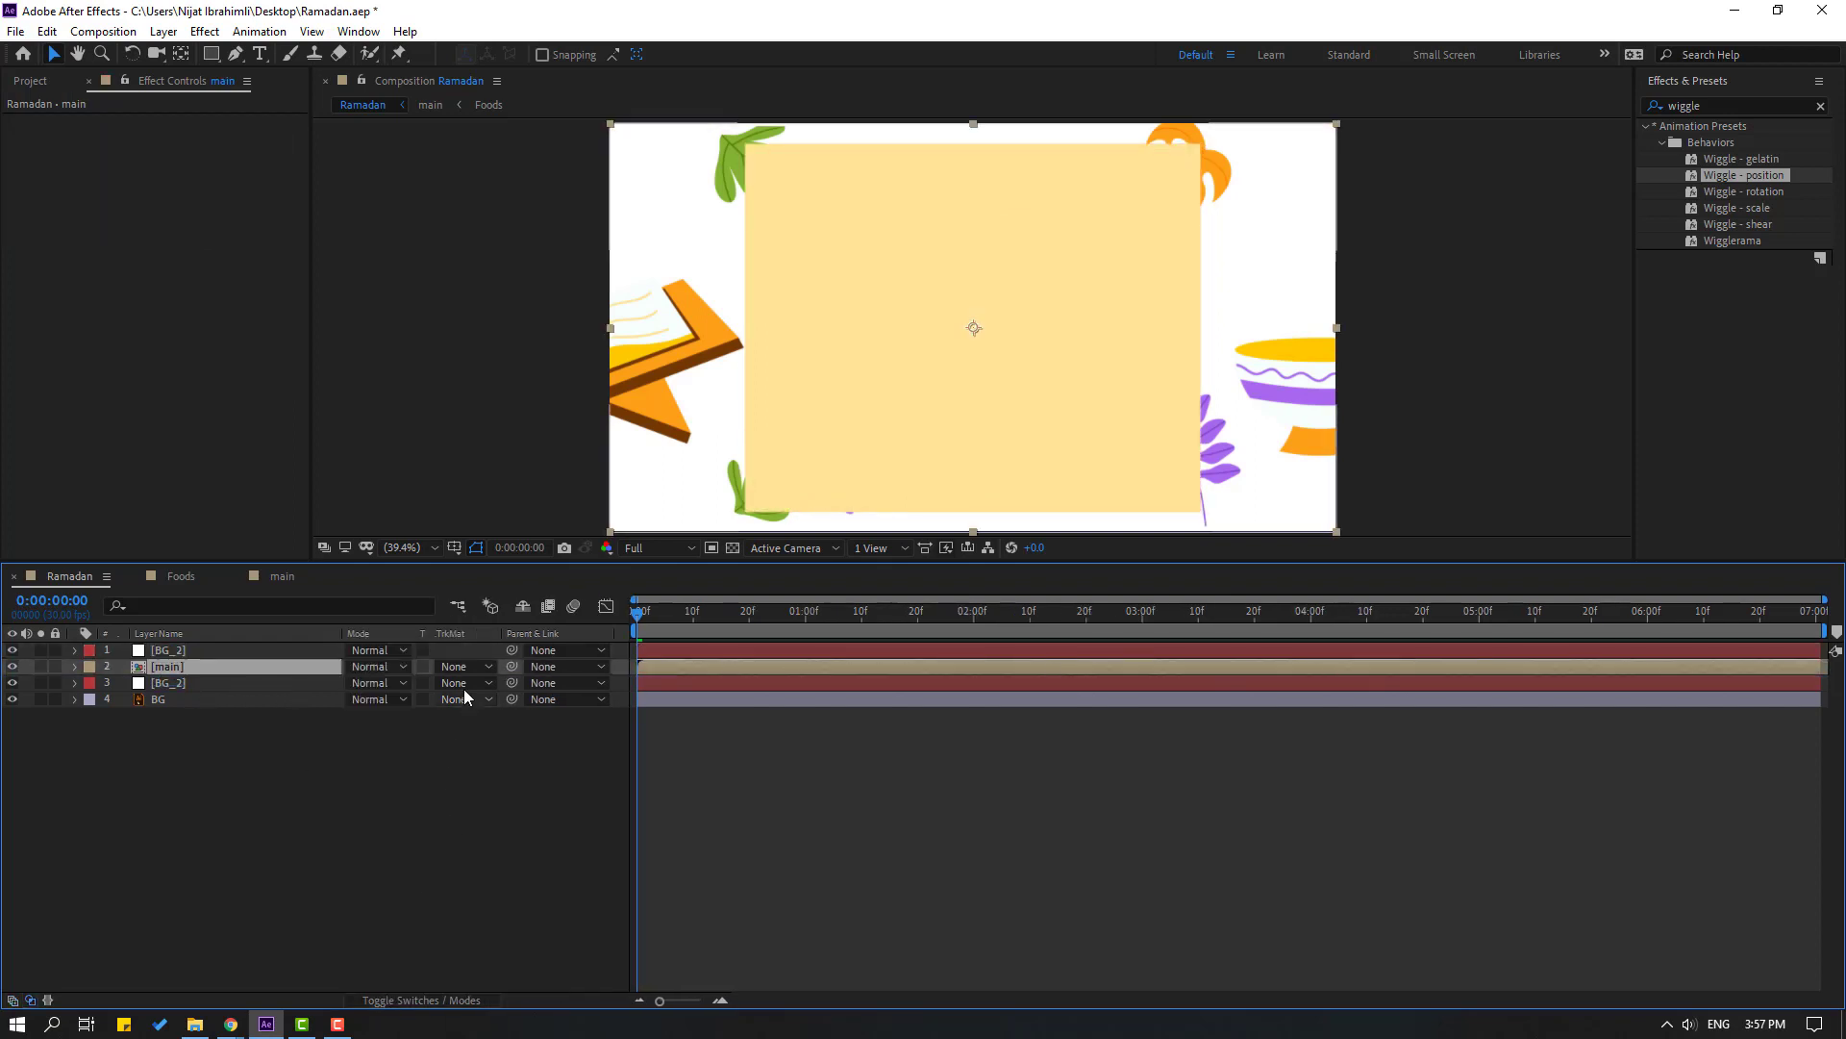
{"action": "left_click", "coordinate": [465, 669]}
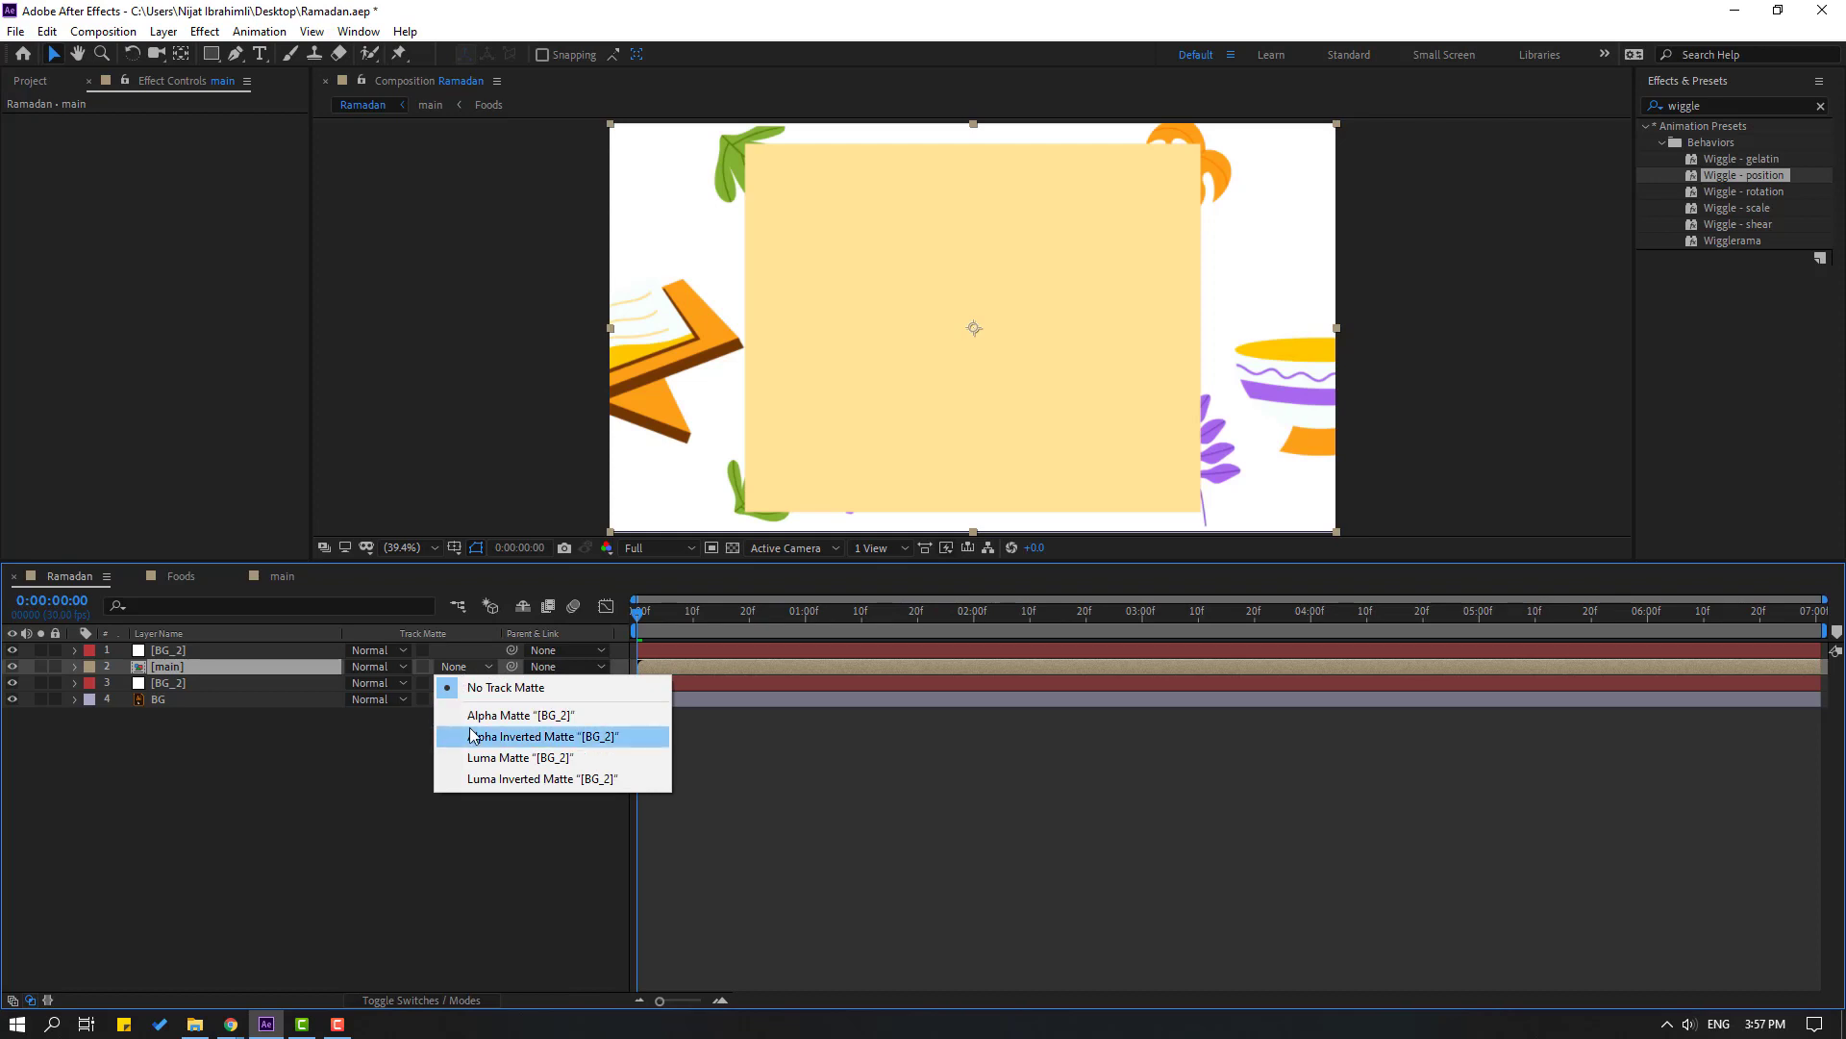
{"action": "left_click", "coordinate": [549, 716]}
{"action": "left_click_drag", "start_coordinate": [696, 602], "coordinate": [1181, 621]}
{"action": "left_click", "coordinate": [233, 874]}
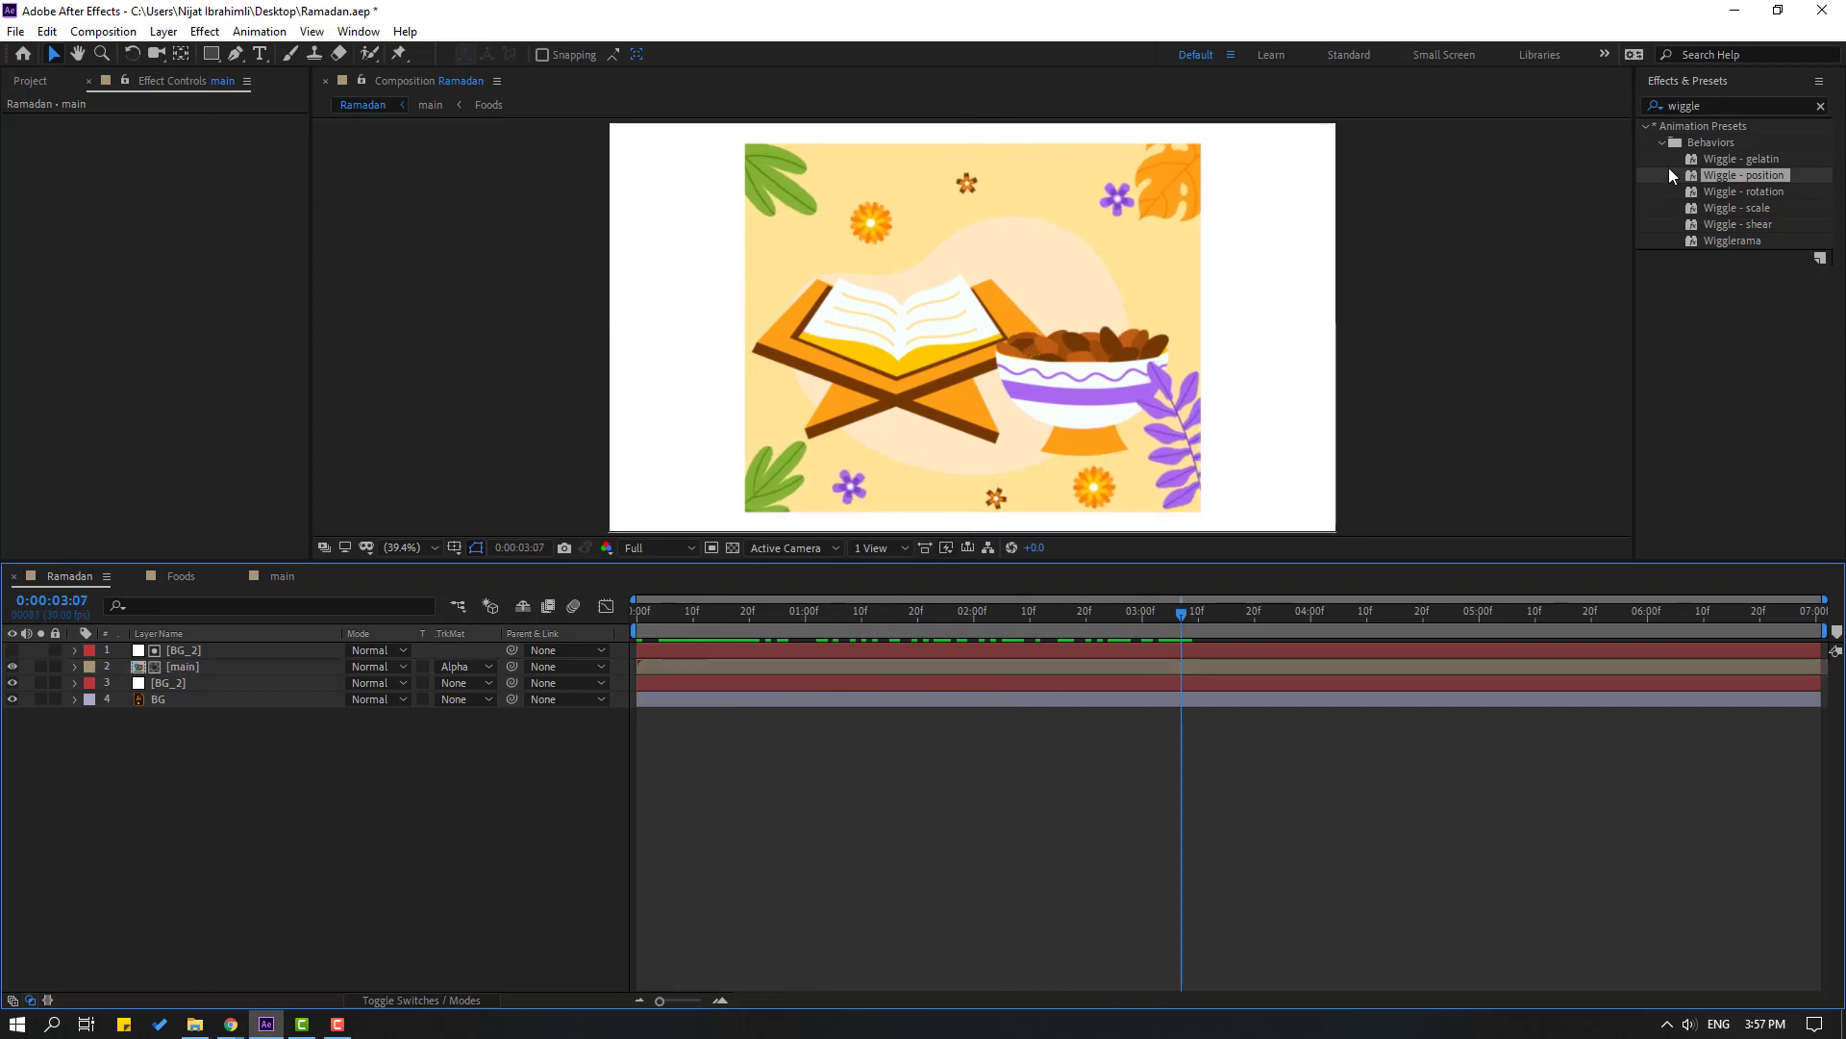
Apply the Drop Shadow effect to the BG_2 layer below main, with a distance of 48 and a softness of 208
{"action": "left_click", "coordinate": [1716, 105]}
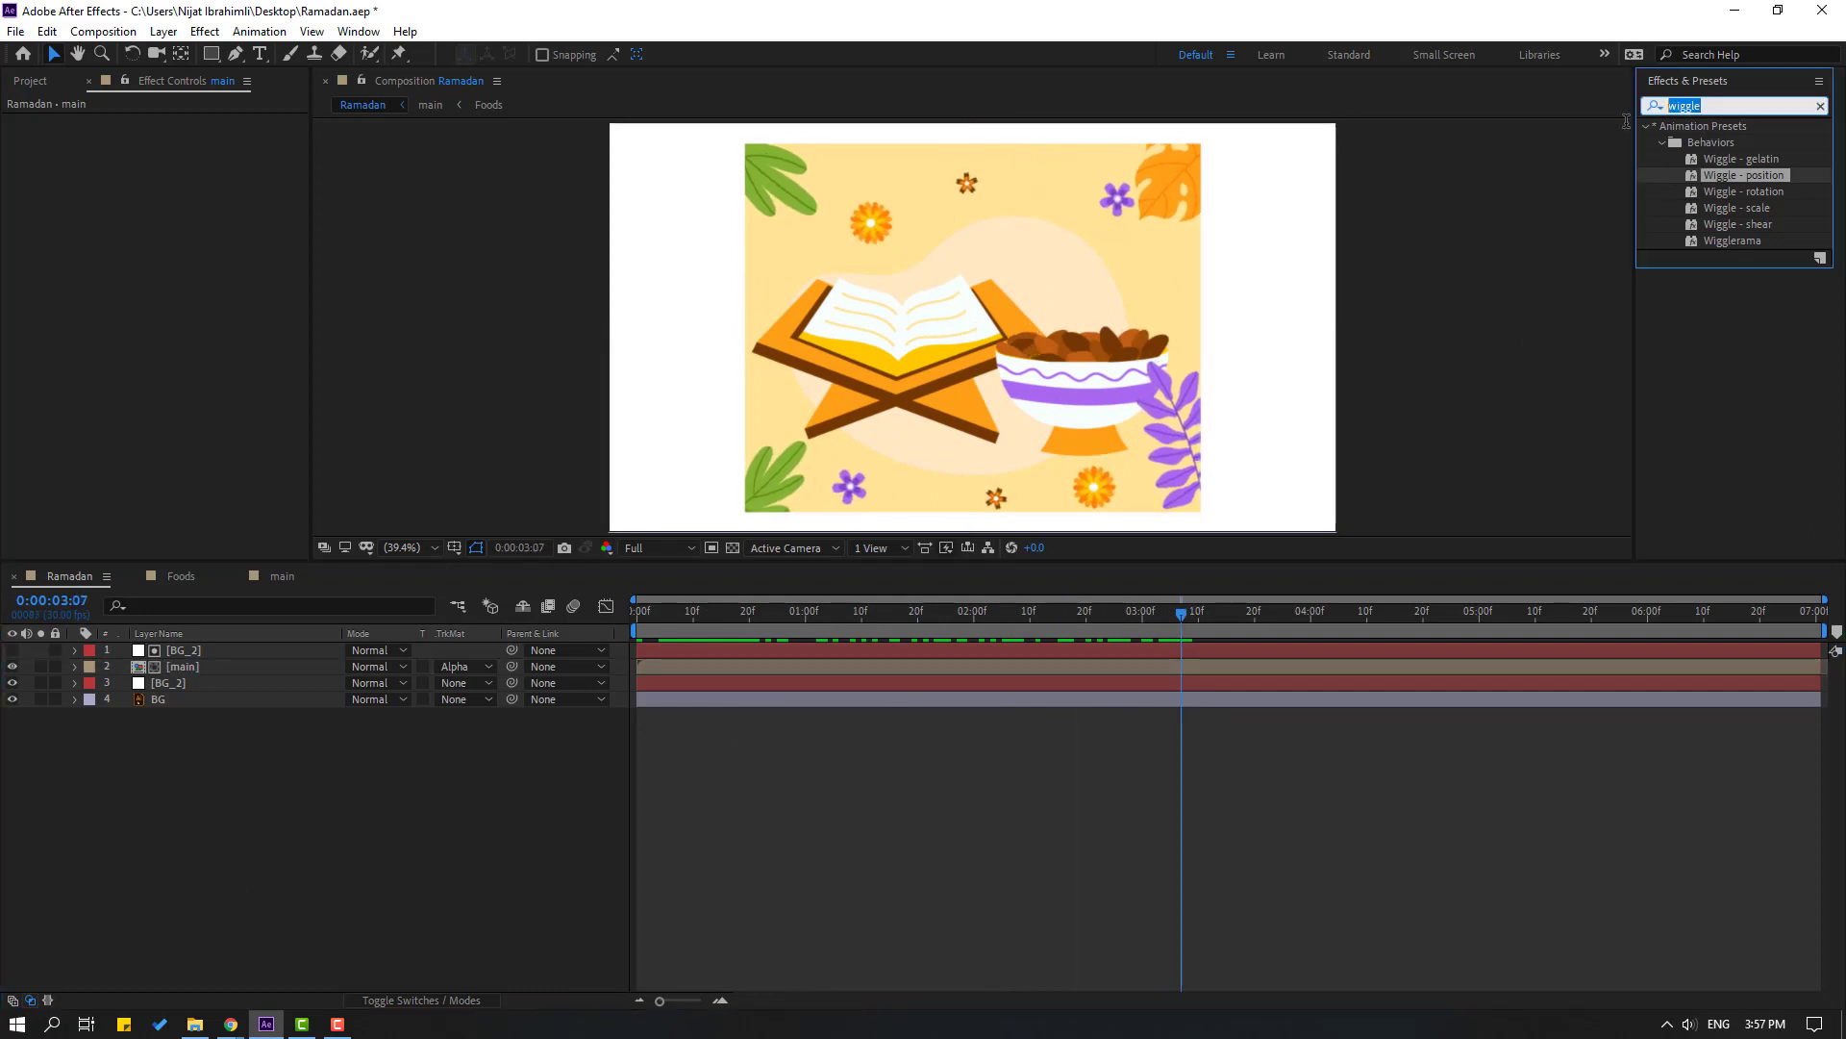
{"action": "type", "text": "drop sha"}
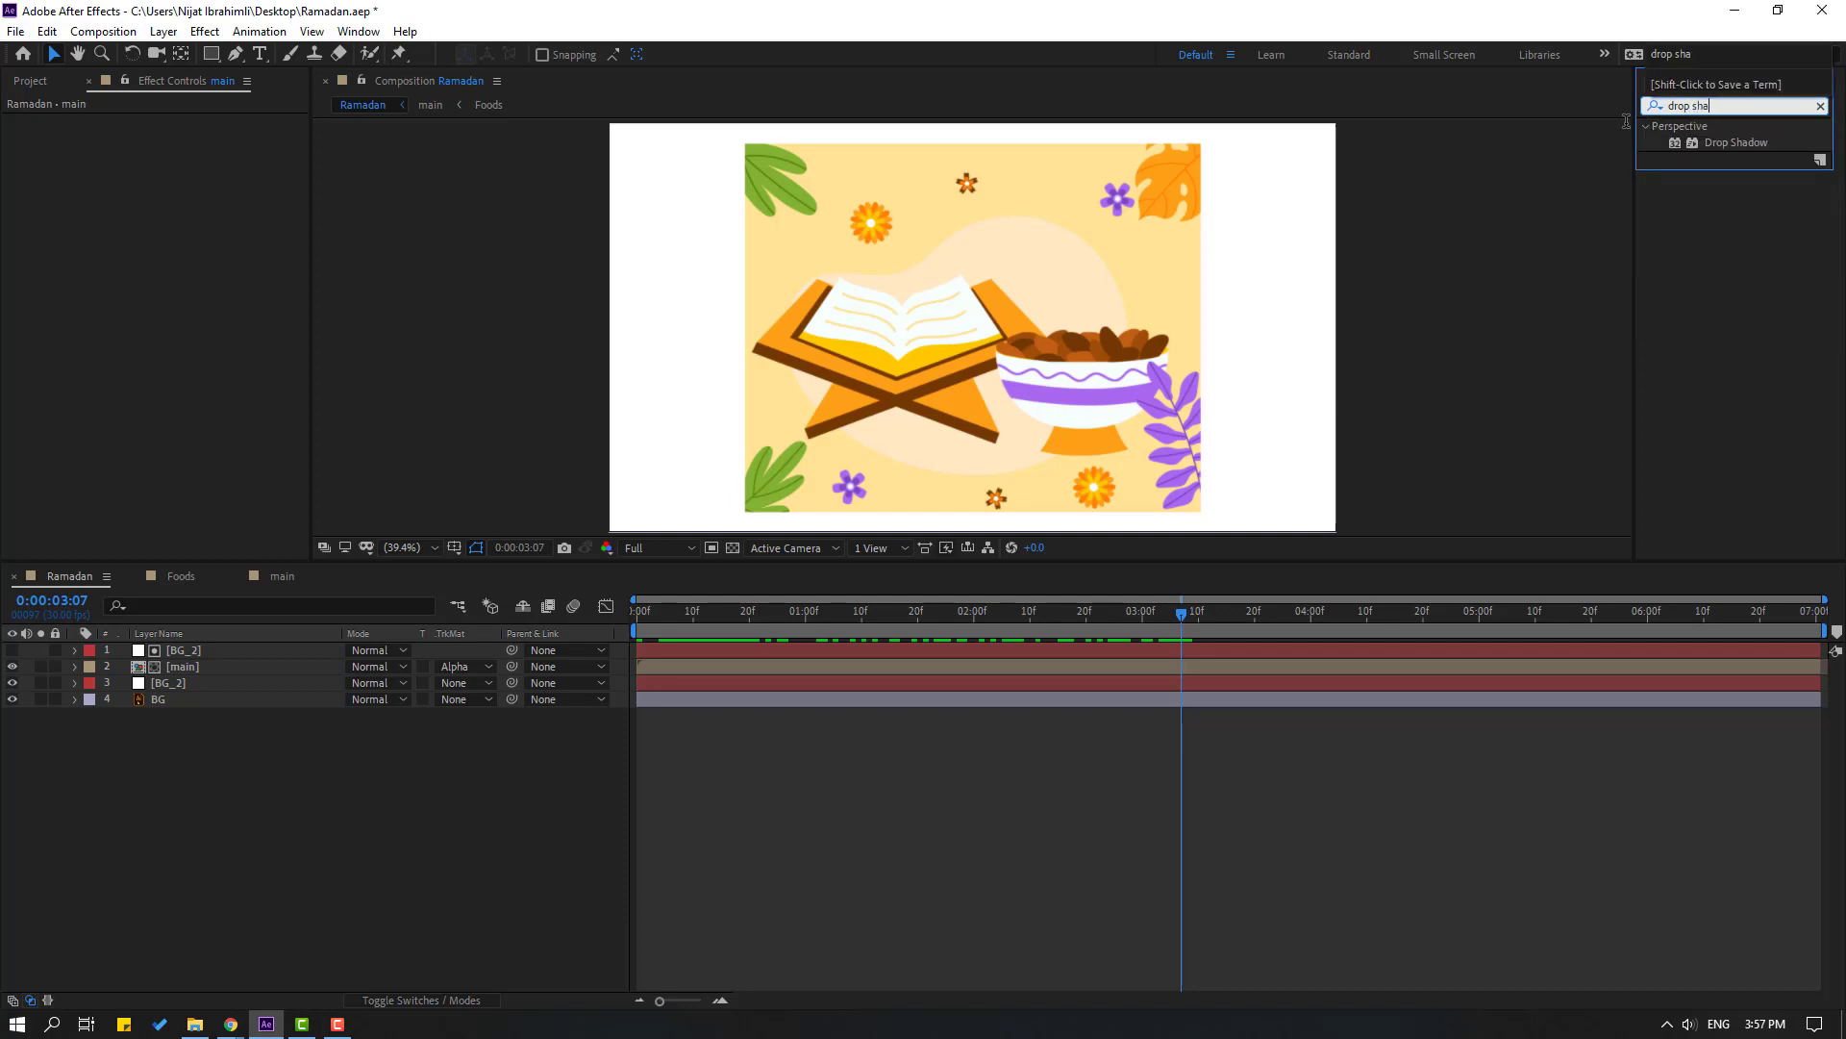
{"action": "left_click_drag", "start_coordinate": [1729, 140], "coordinate": [654, 640]}
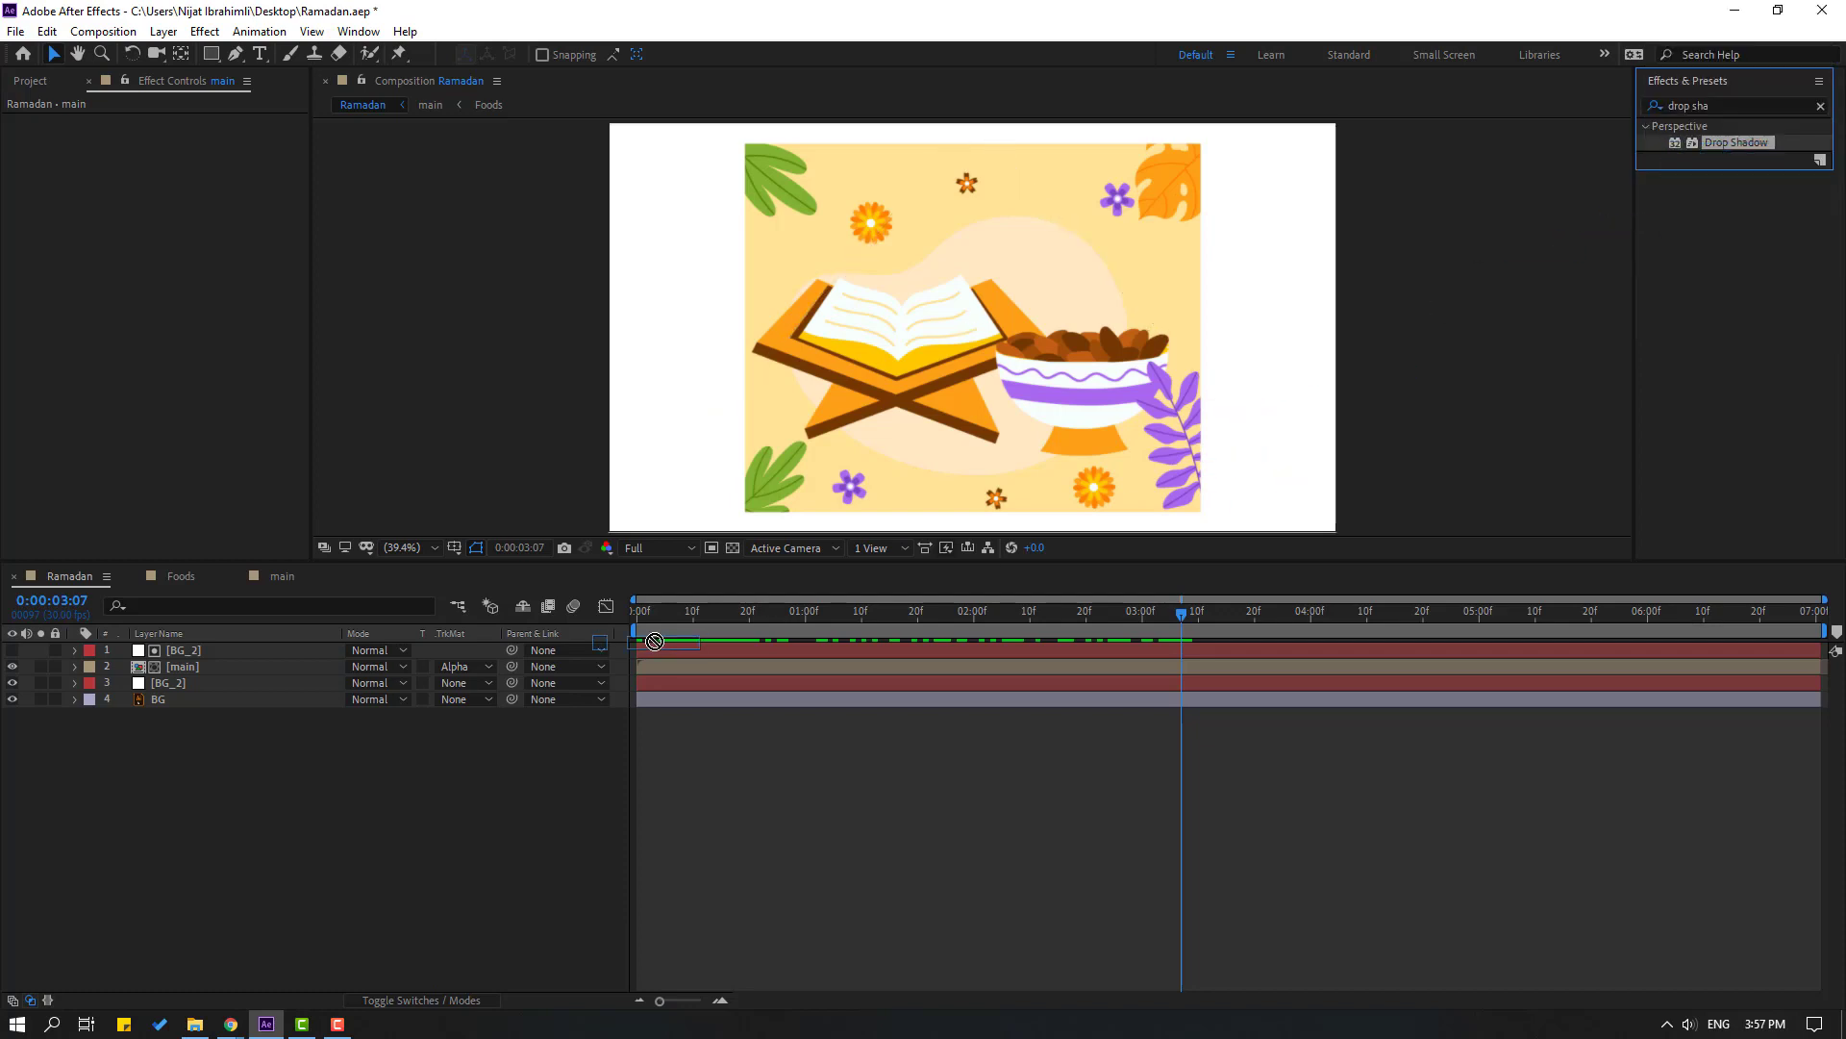
{"action": "left_click_drag", "start_coordinate": [213, 737], "coordinate": [173, 690]}
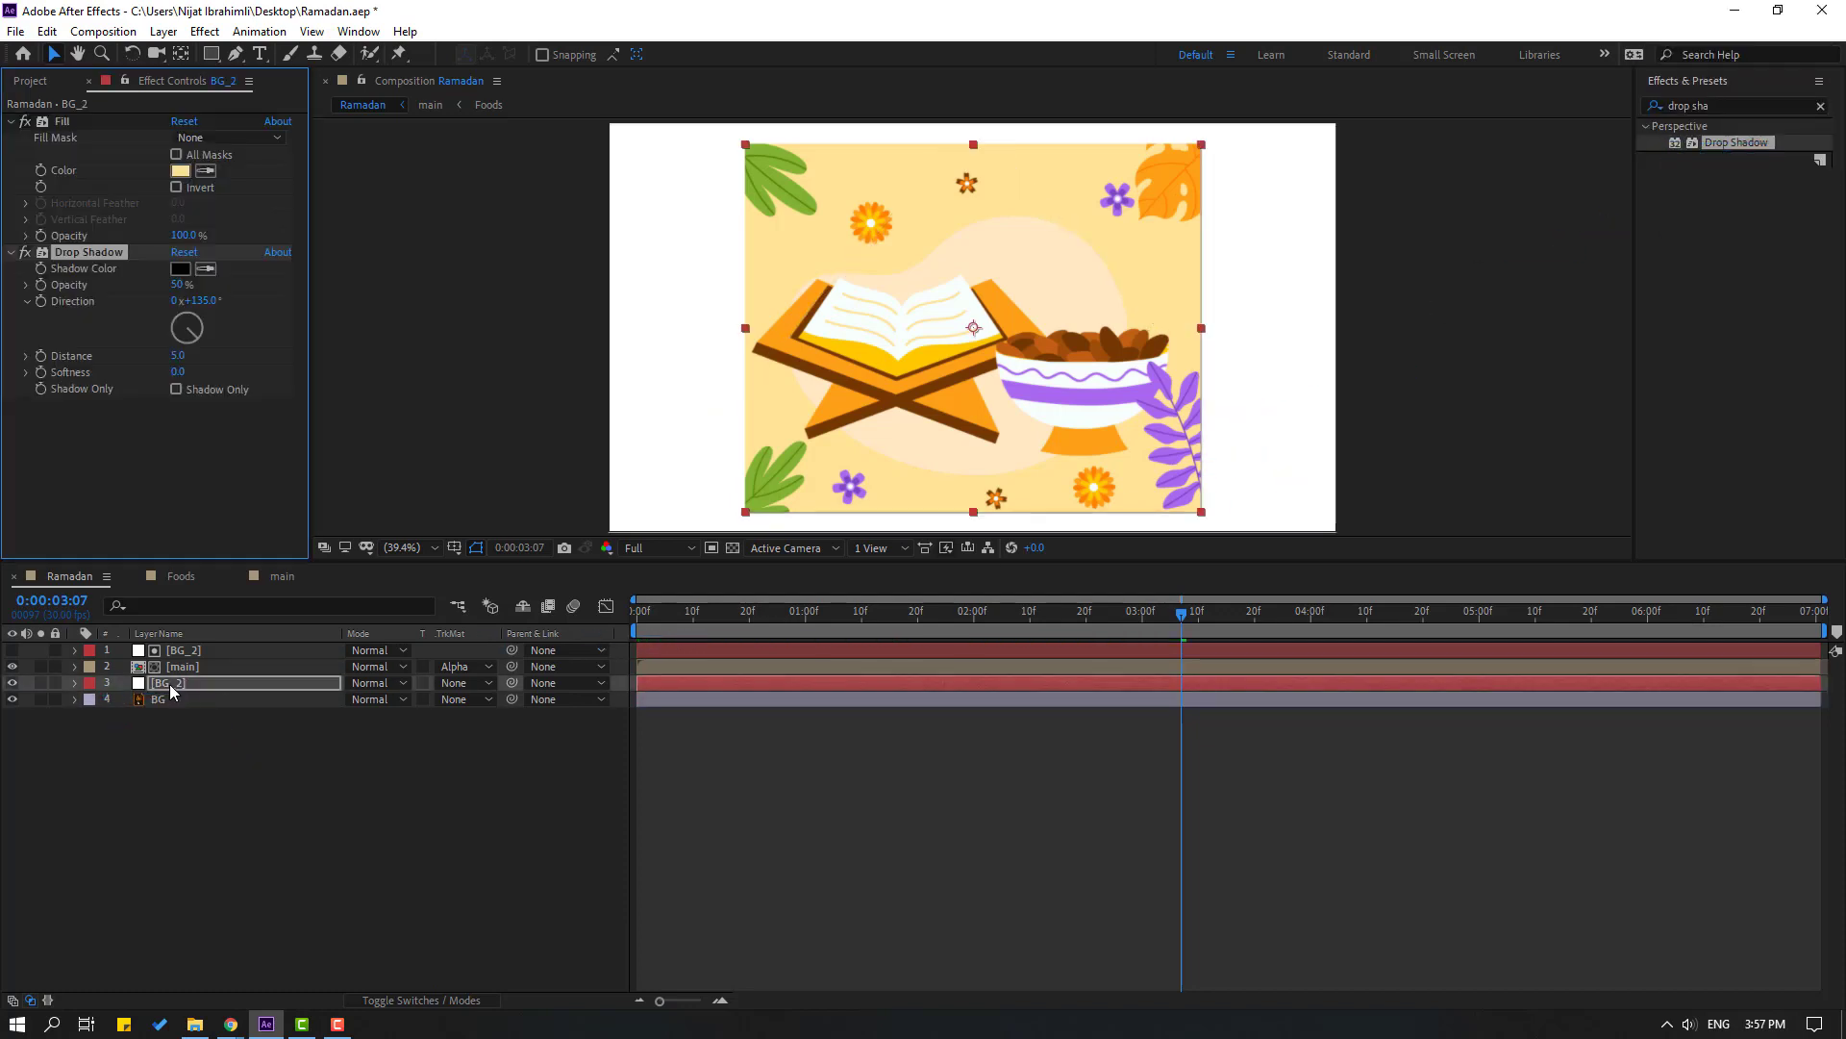
{"action": "left_click_drag", "start_coordinate": [178, 361], "coordinate": [294, 356]}
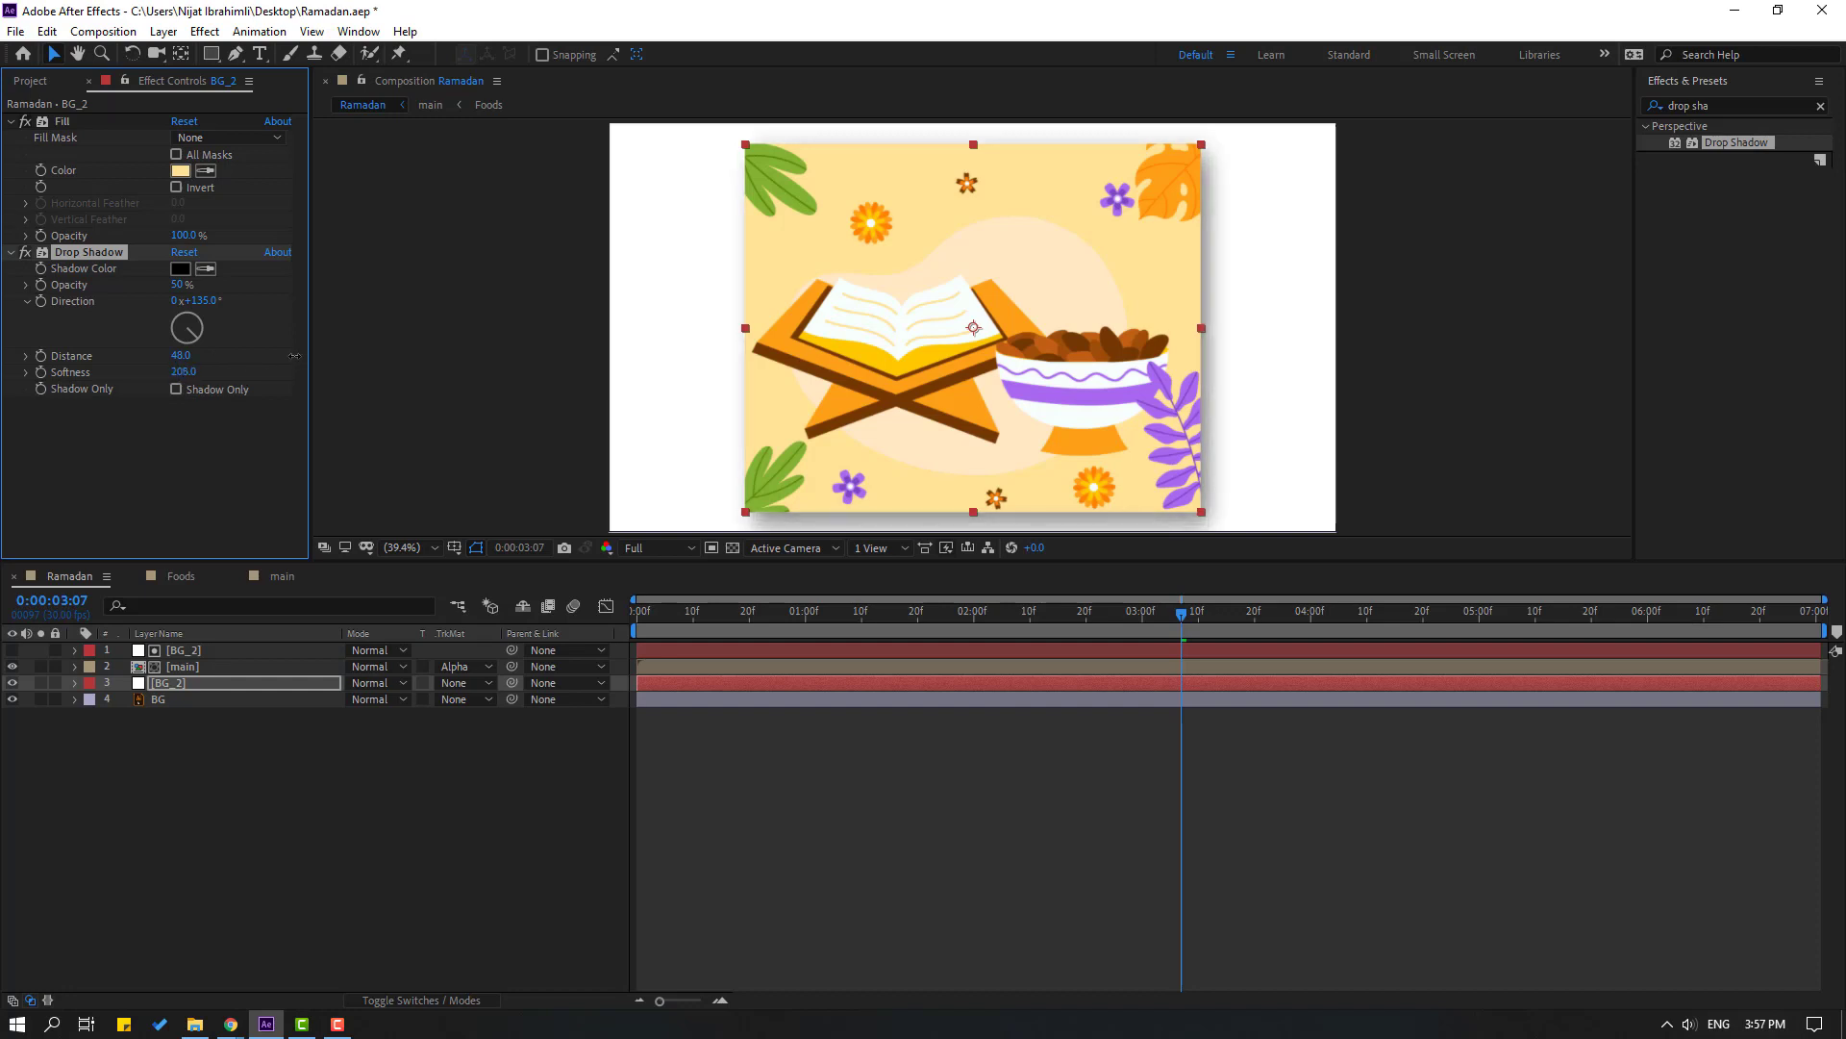
Change the drop shadow's color to the muted grey 6E6363
{"action": "left_click", "coordinate": [181, 269]}
{"action": "left_click", "coordinate": [888, 815]}
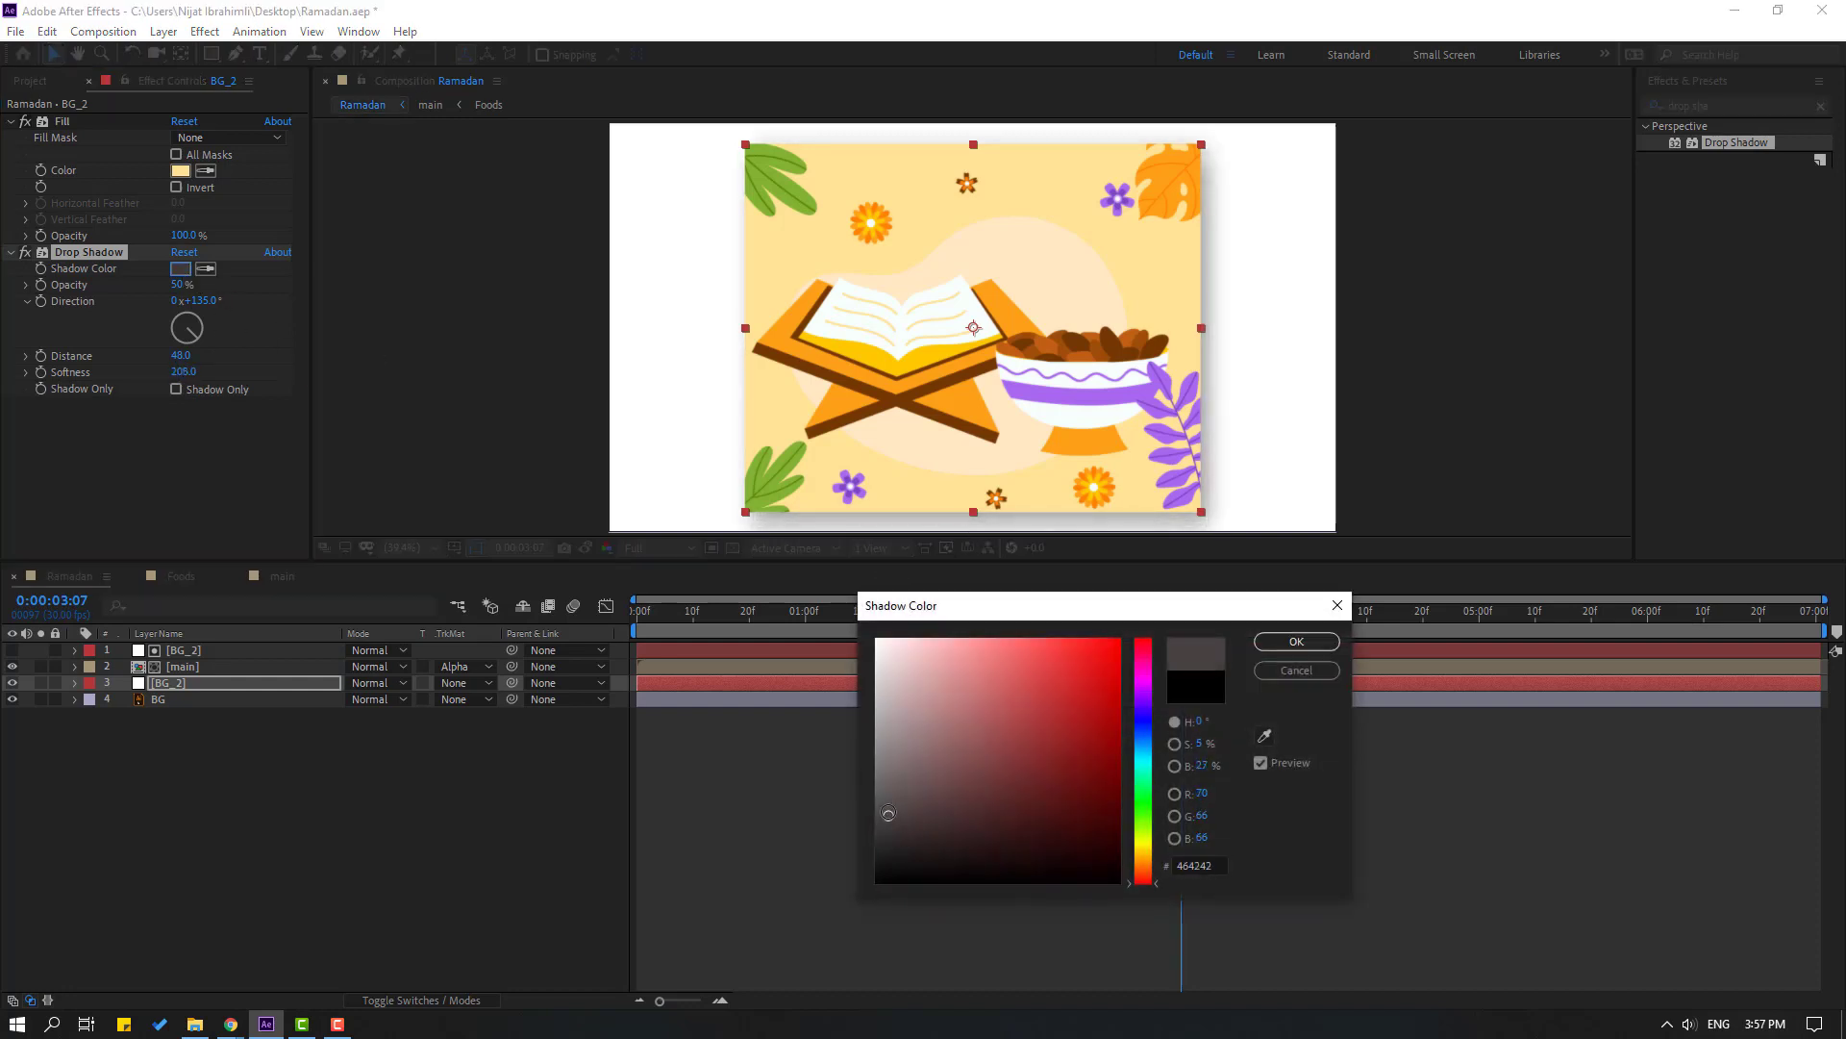
{"action": "left_click_drag", "start_coordinate": [890, 802], "coordinate": [902, 777]}
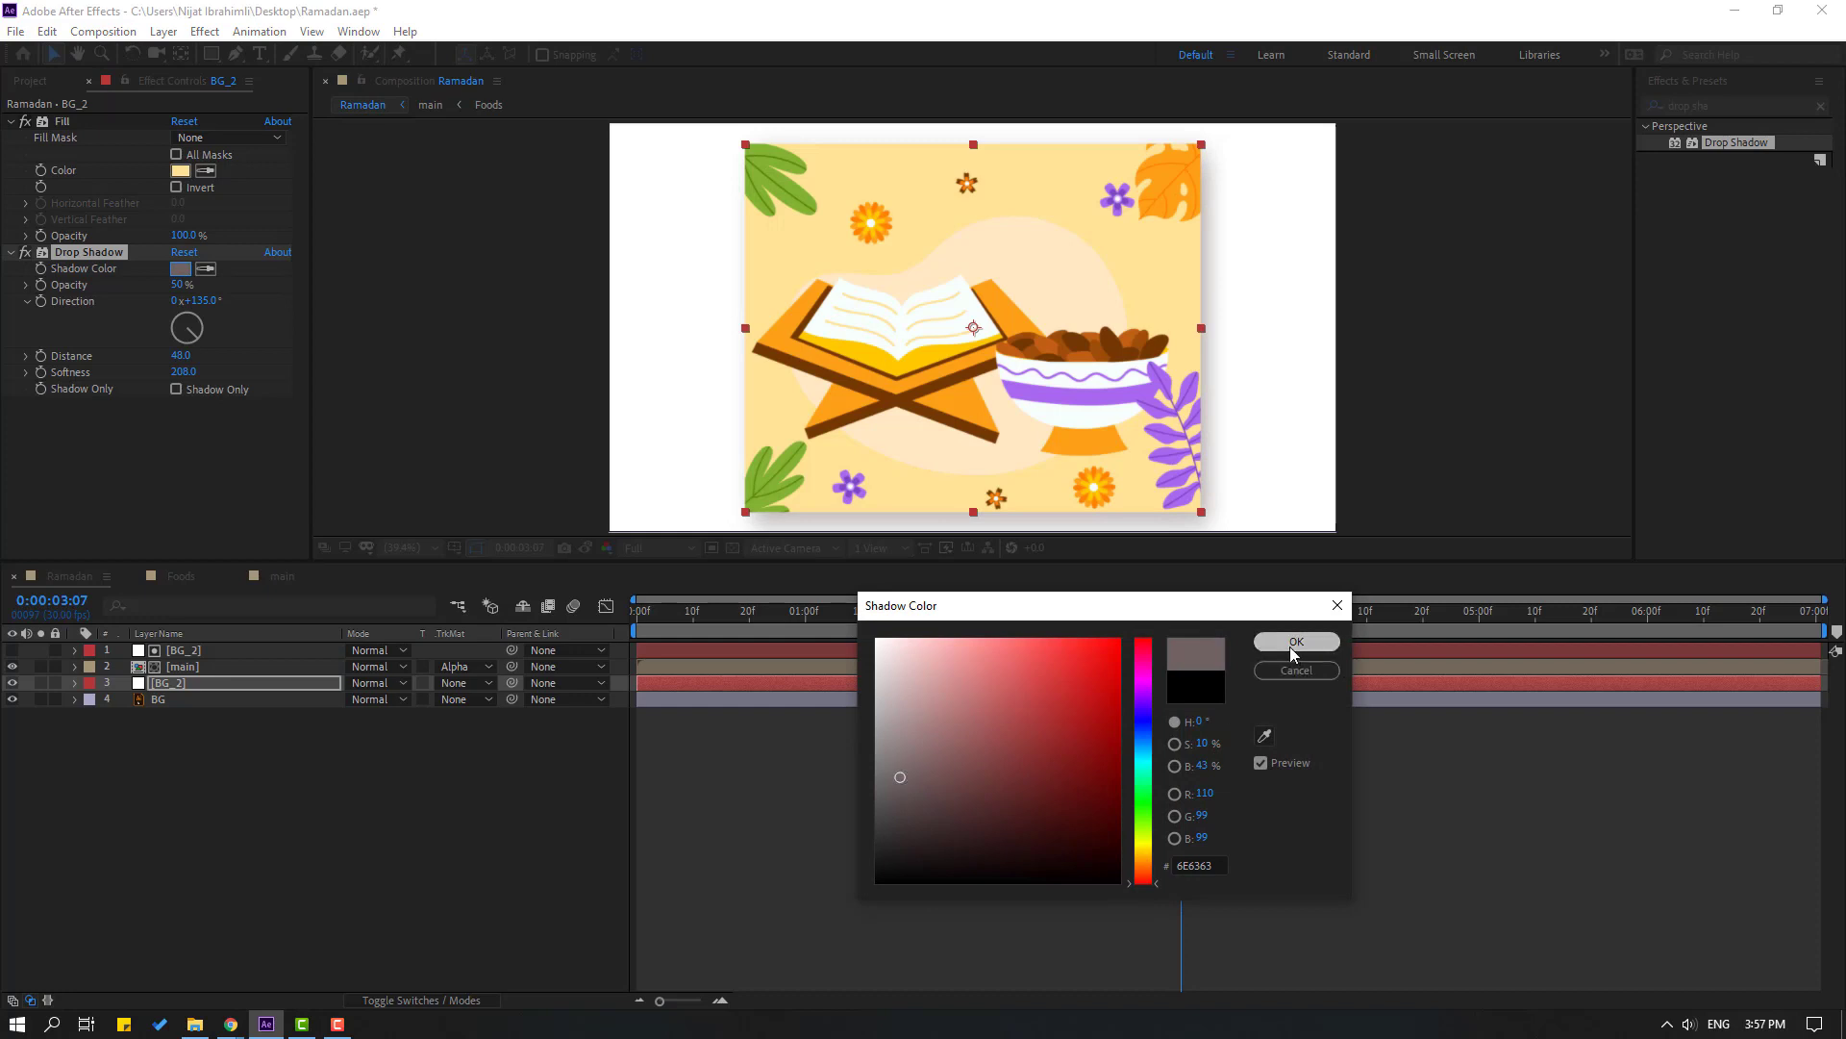
{"action": "left_click", "coordinate": [1295, 641]}
Set the drop shadow's opacity to 58% and its direction to 109°, and preview the animation from the start
{"action": "left_click_drag", "start_coordinate": [197, 286], "coordinate": [198, 286]}
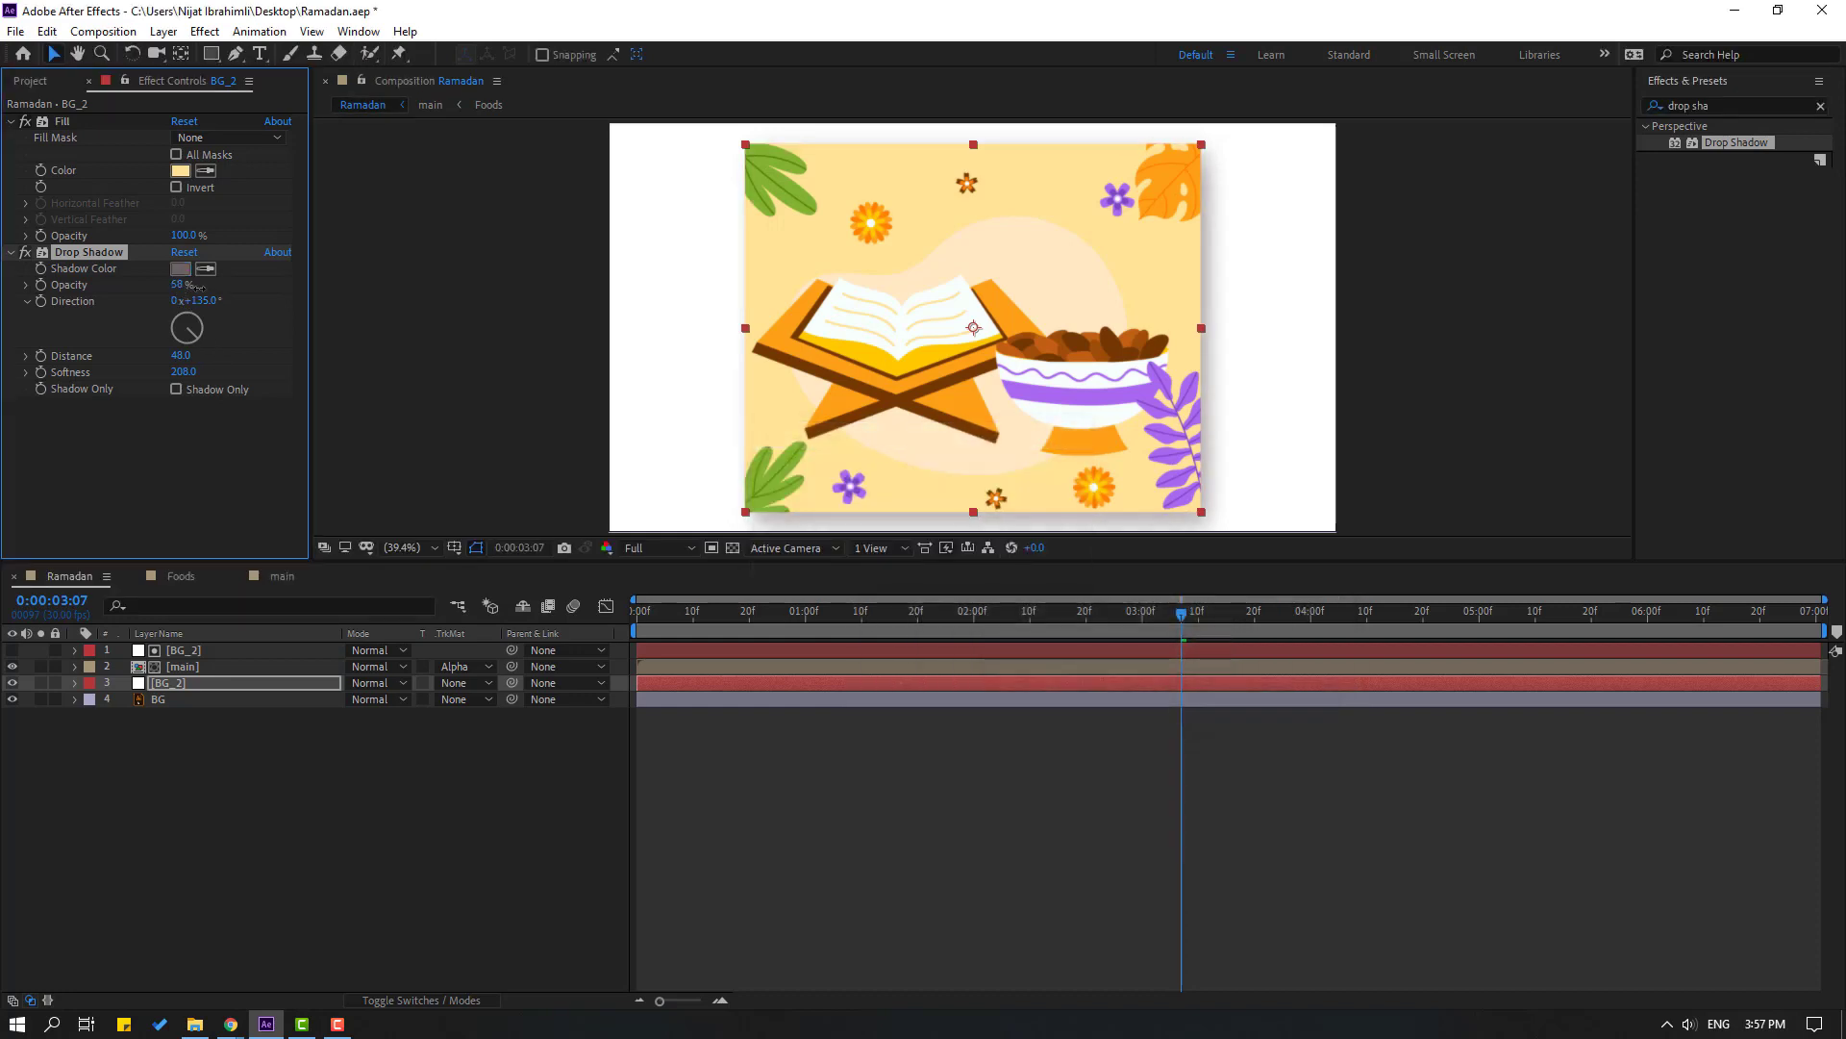
{"action": "left_click", "coordinate": [201, 333]}
{"action": "left_click", "coordinate": [902, 764]}
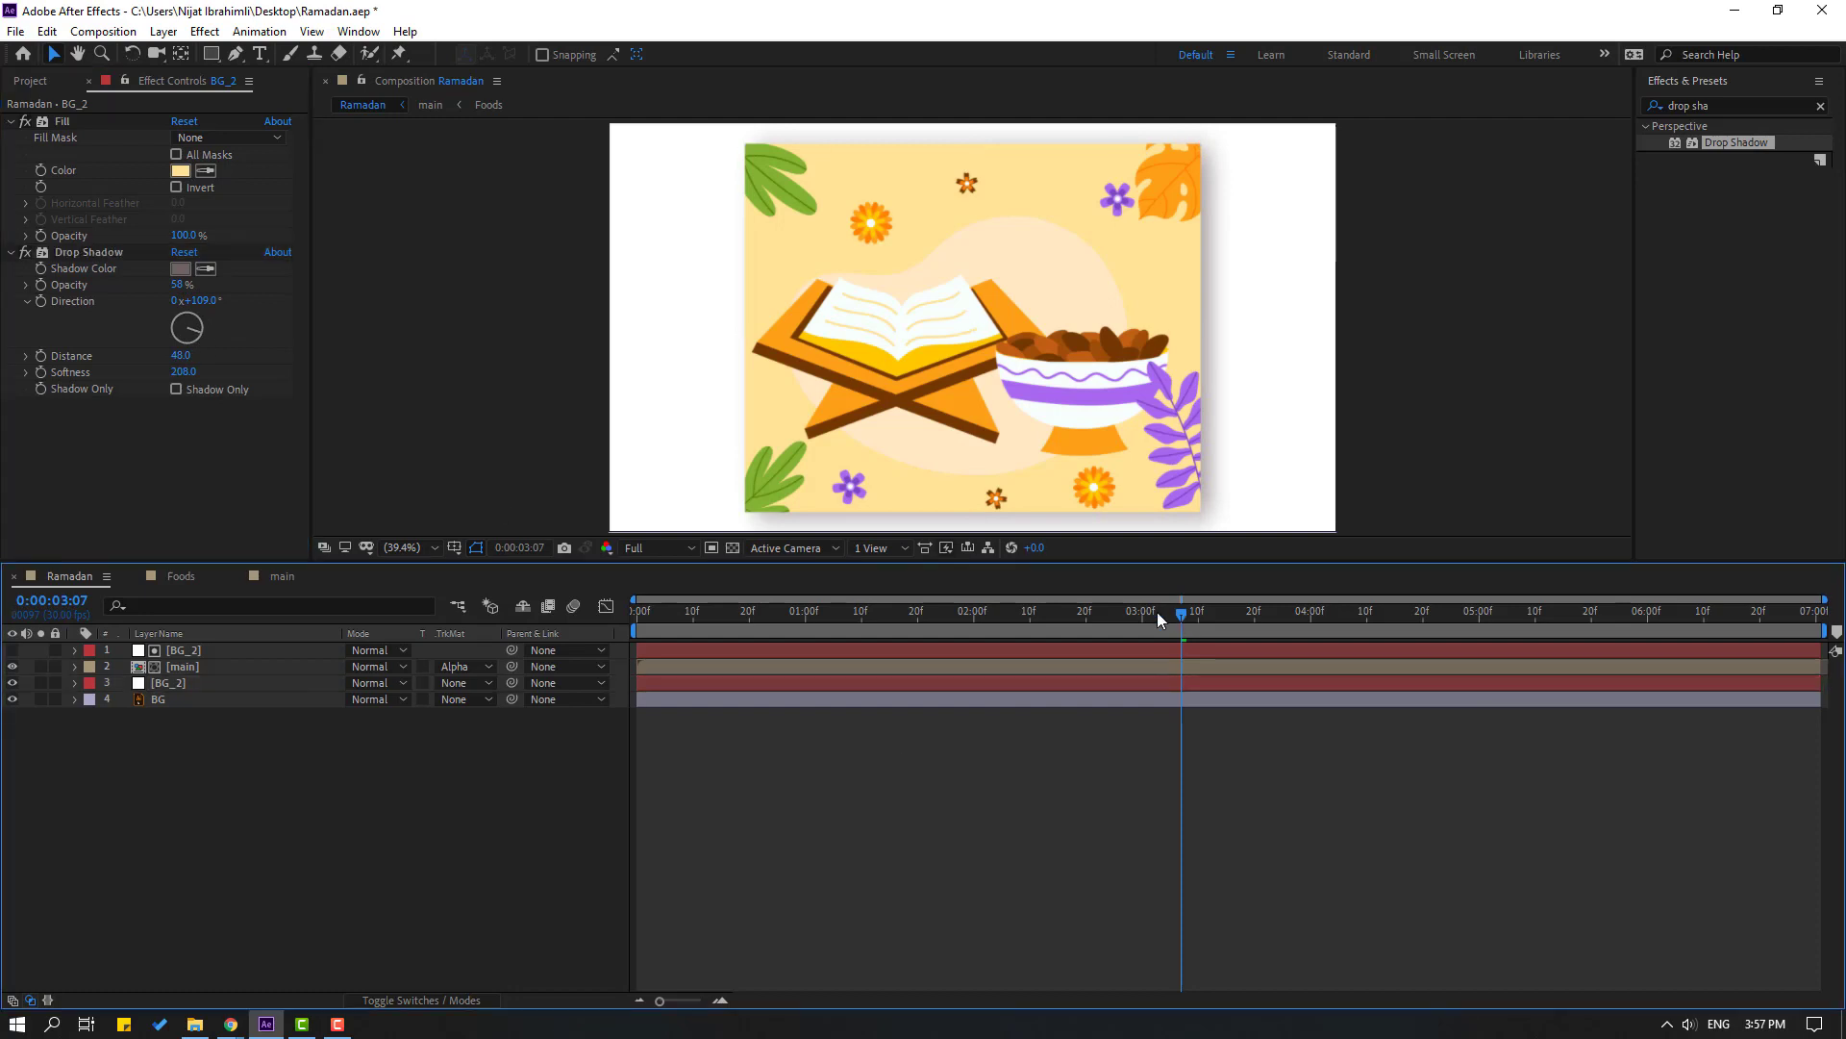
{"action": "key", "text": "Home"}
{"action": "key", "text": "space"}
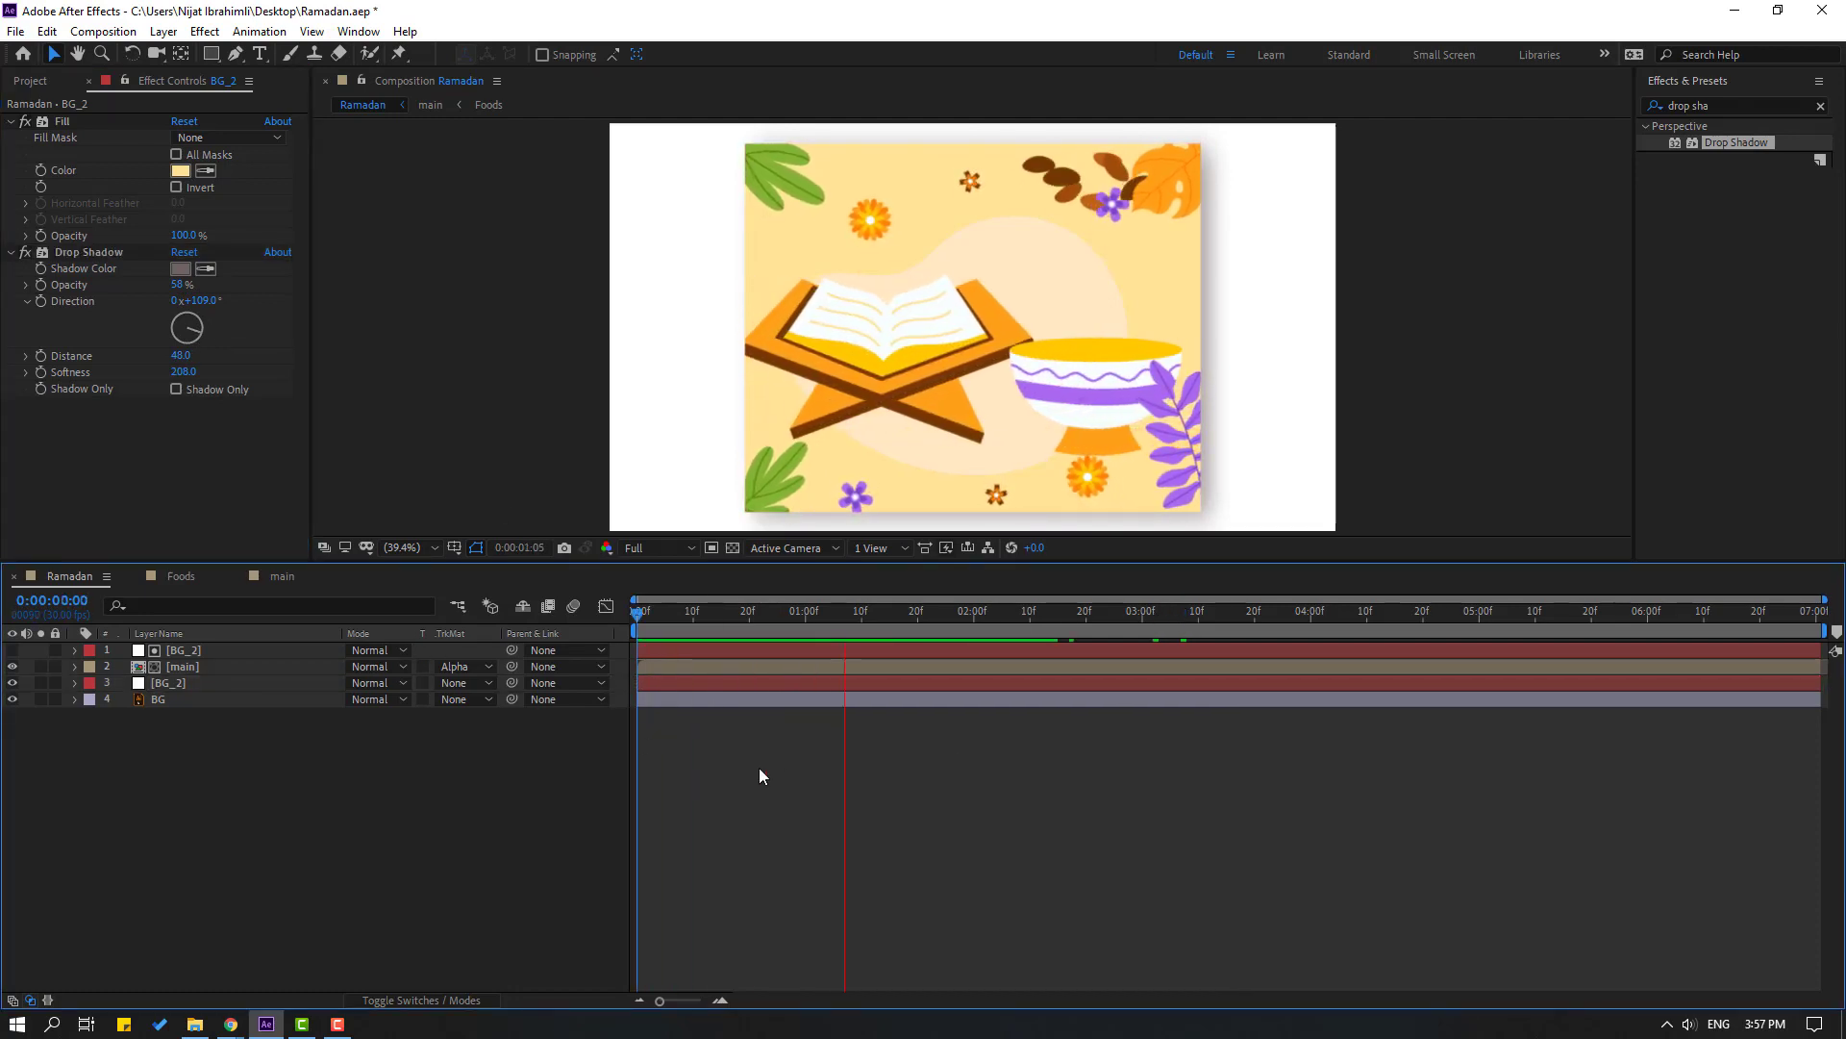